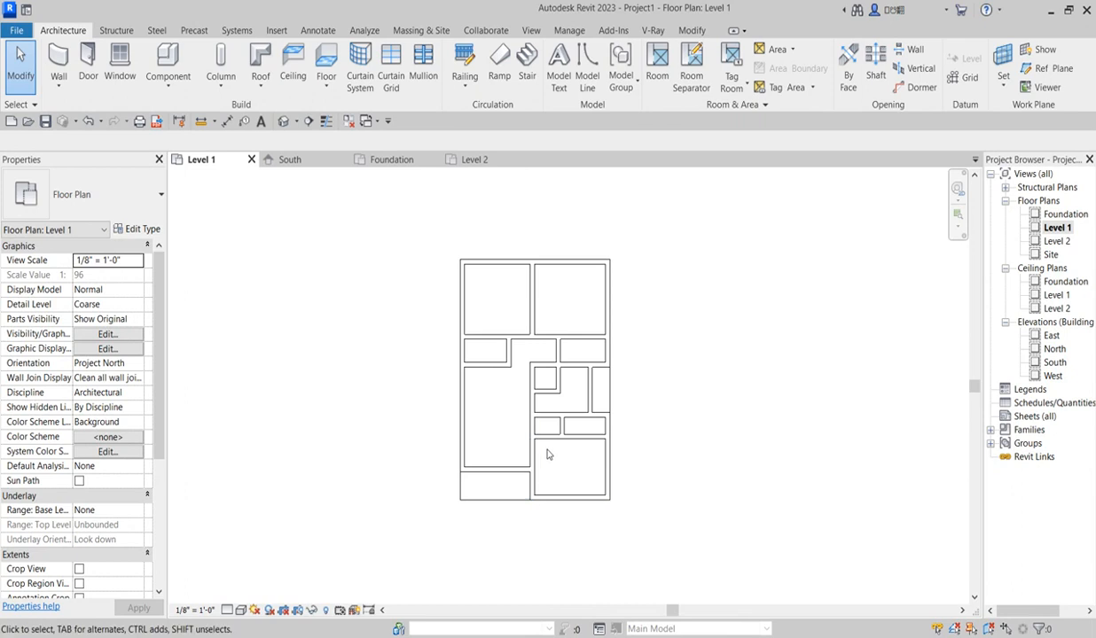
{"action": "scroll", "coordinate": [521, 397], "scroll_direction": "up", "scroll_amount": 3}
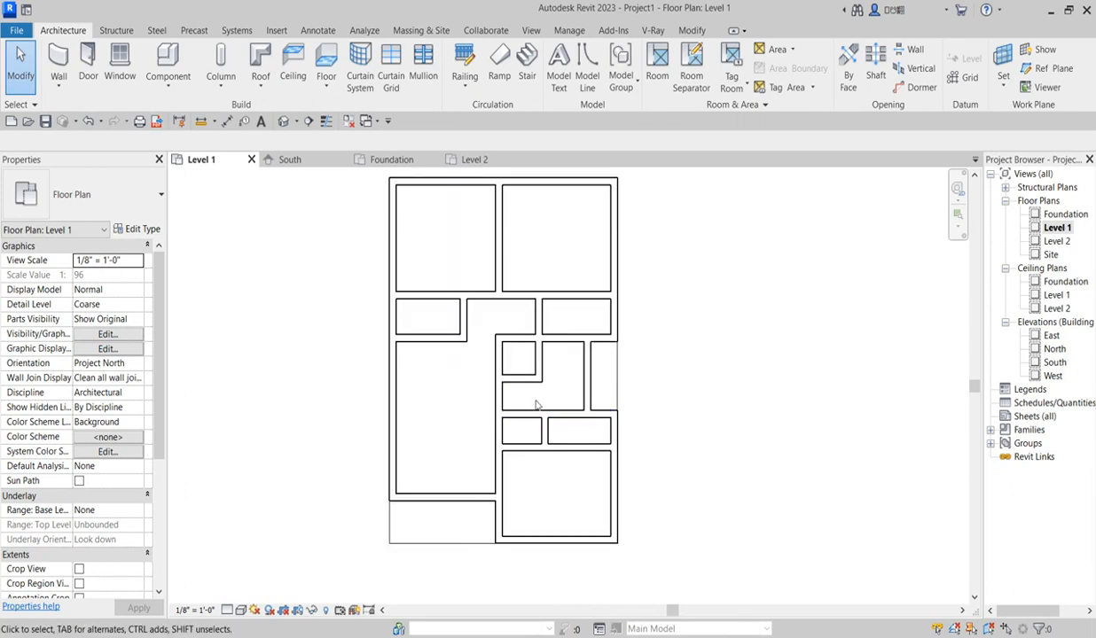
{"action": "scroll", "coordinate": [535, 403], "scroll_direction": "down", "scroll_amount": 2}
{"action": "scroll", "coordinate": [529, 482], "scroll_direction": "up", "scroll_amount": 2}
{"action": "scroll", "coordinate": [529, 482], "scroll_direction": "down", "scroll_amount": 3}
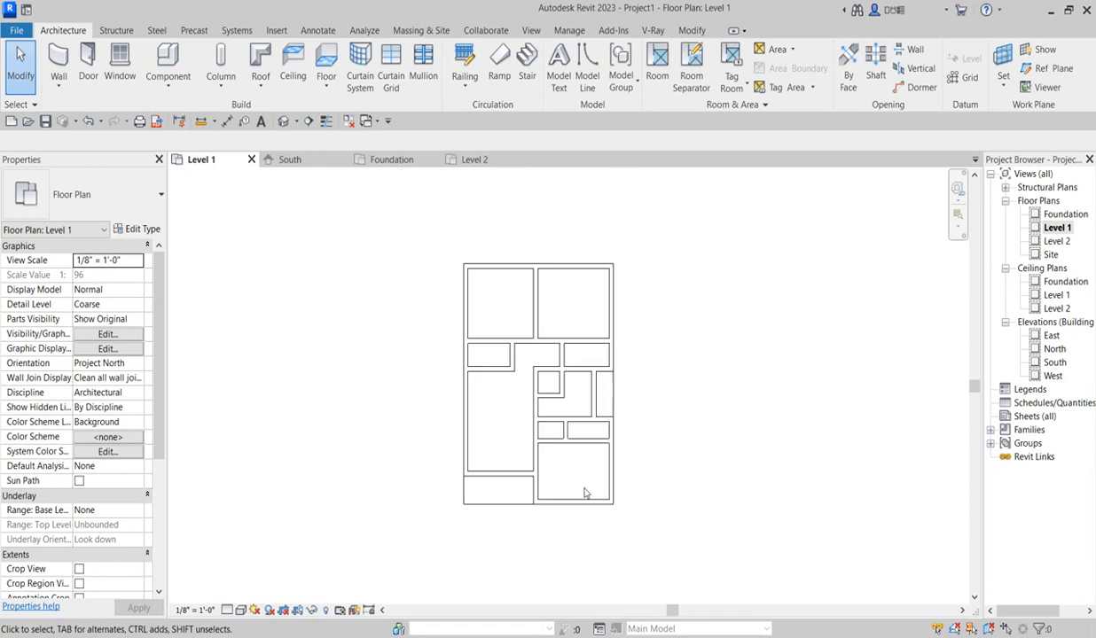
{"action": "scroll", "coordinate": [522, 393], "scroll_direction": "up", "scroll_amount": 1}
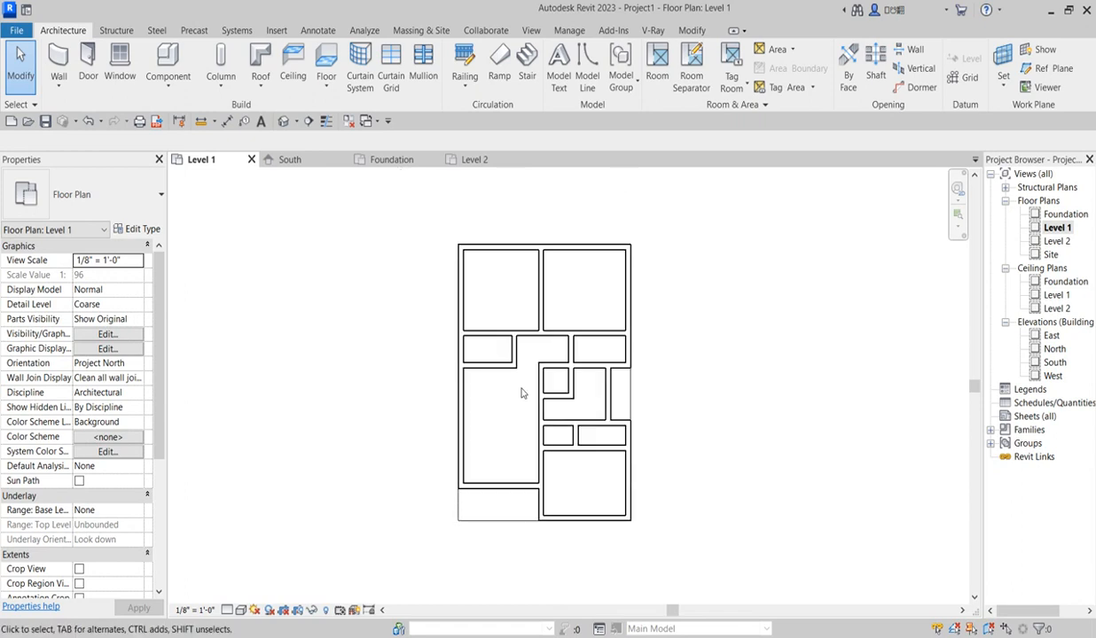
{"action": "scroll", "coordinate": [660, 395], "scroll_direction": "up", "scroll_amount": 2}
{"action": "scroll", "coordinate": [585, 426], "scroll_direction": "down", "scroll_amount": 3}
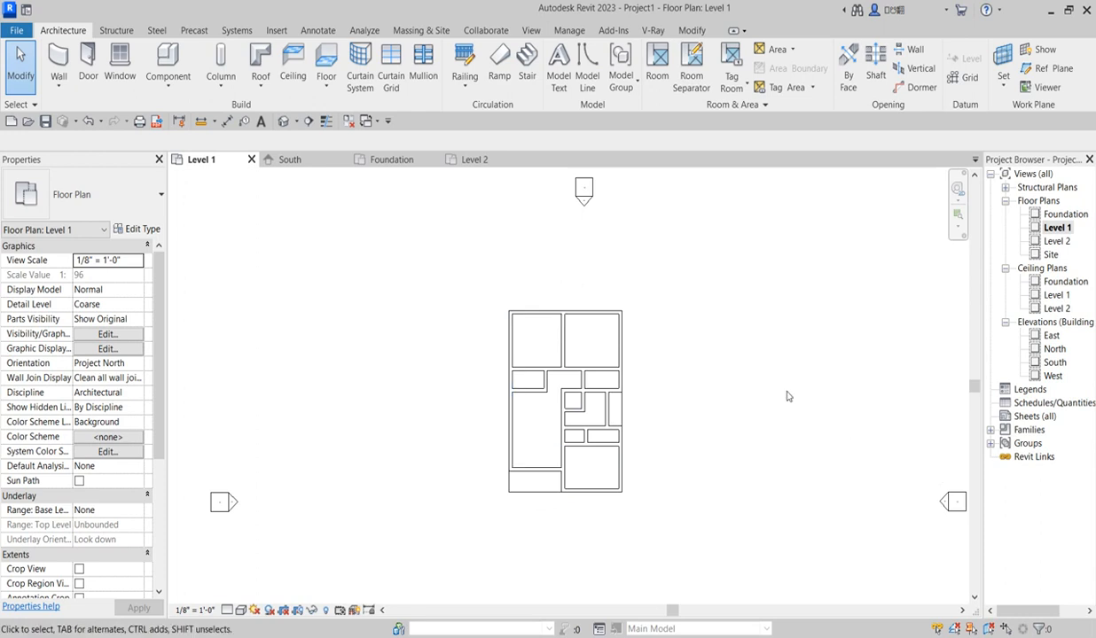
{"action": "scroll", "coordinate": [522, 343], "scroll_direction": "up", "scroll_amount": 2}
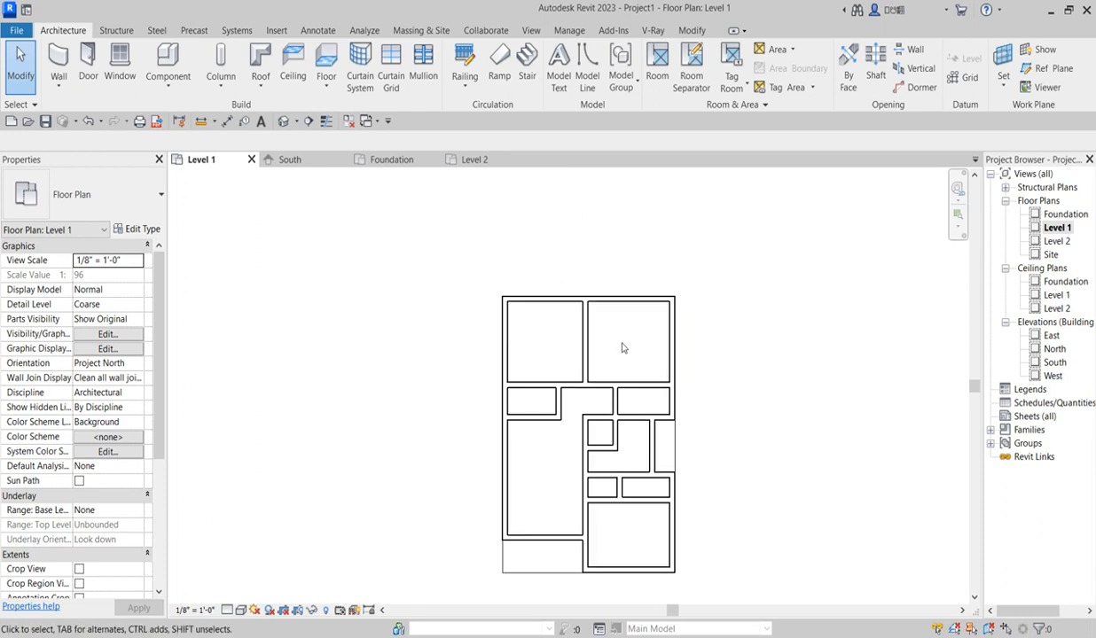
{"action": "scroll", "coordinate": [597, 370], "scroll_direction": "down", "scroll_amount": 3}
{"action": "scroll", "coordinate": [609, 499], "scroll_direction": "up", "scroll_amount": 2}
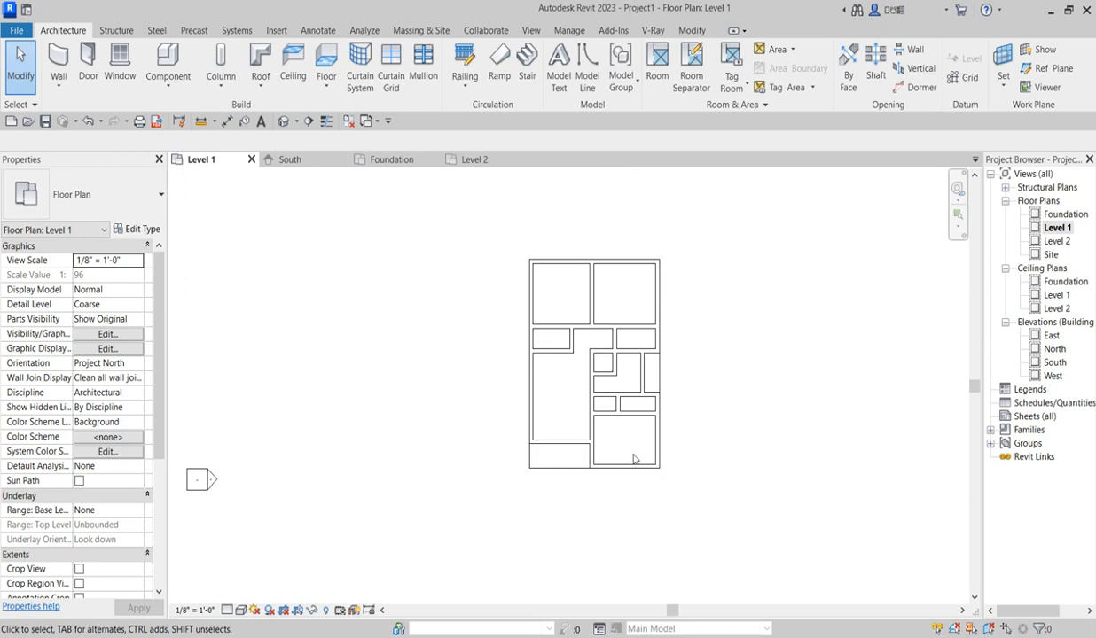
{"action": "scroll", "coordinate": [523, 496], "scroll_direction": "down", "scroll_amount": 1}
{"action": "scroll", "coordinate": [541, 488], "scroll_direction": "up", "scroll_amount": 2}
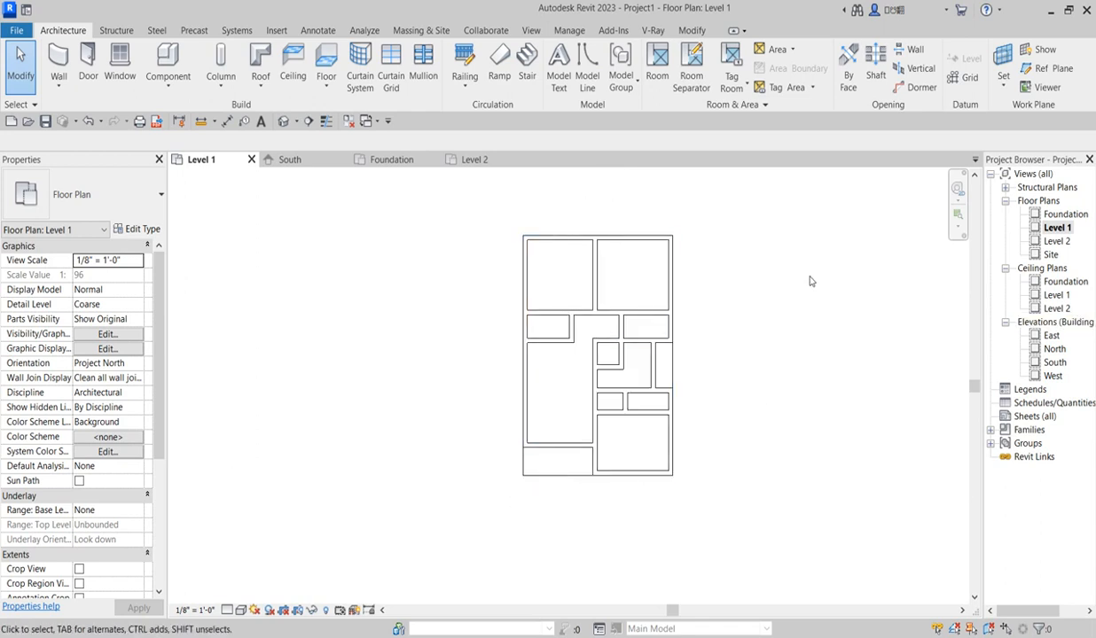
{"action": "scroll", "coordinate": [511, 374], "scroll_direction": "down", "scroll_amount": 2}
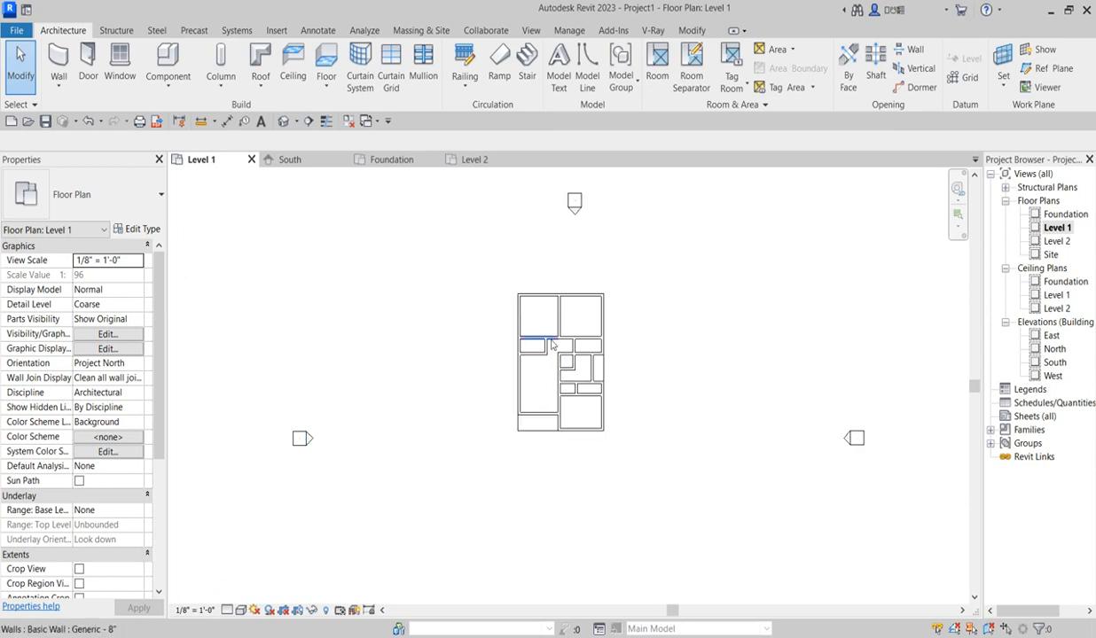
{"action": "scroll", "coordinate": [562, 452], "scroll_direction": "up", "scroll_amount": 3}
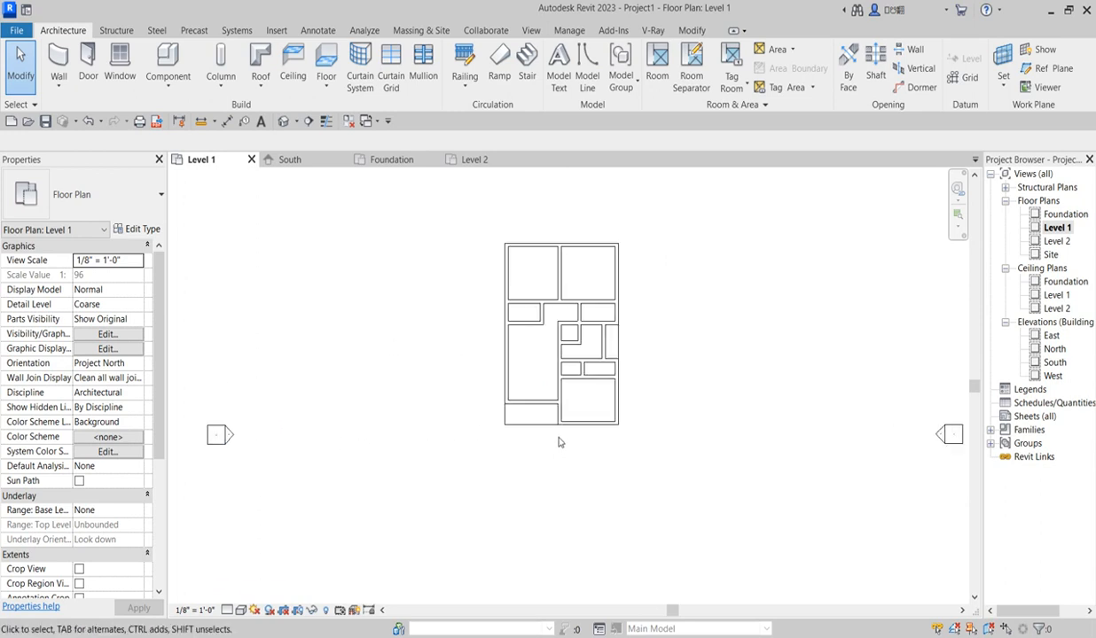
{"action": "scroll", "coordinate": [571, 459], "scroll_direction": "down", "scroll_amount": 2}
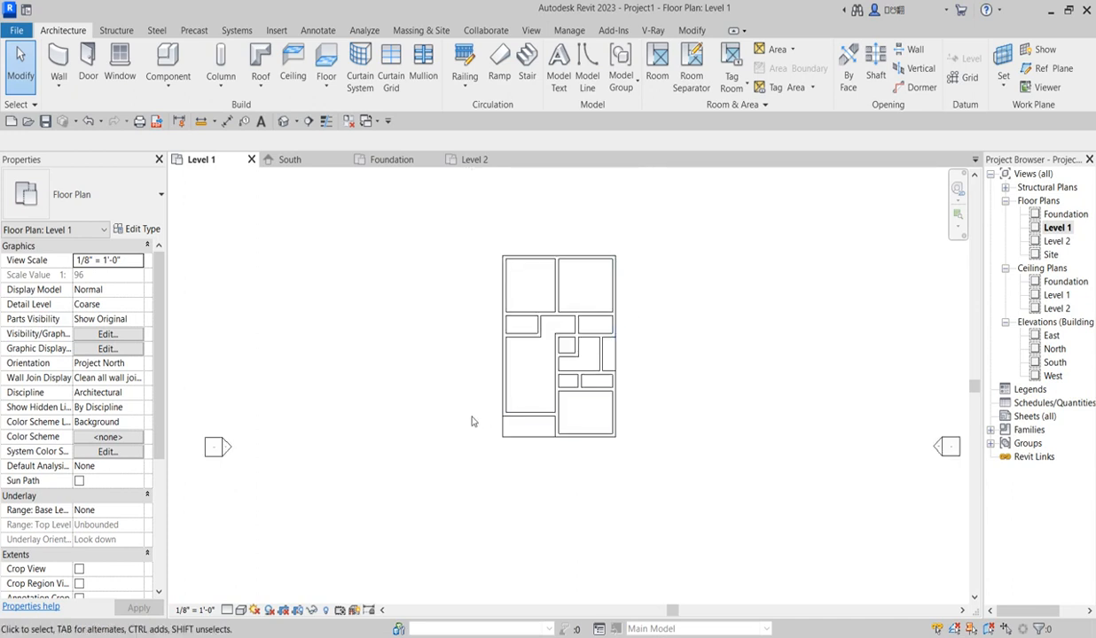
{"action": "scroll", "coordinate": [548, 430], "scroll_direction": "up", "scroll_amount": 2}
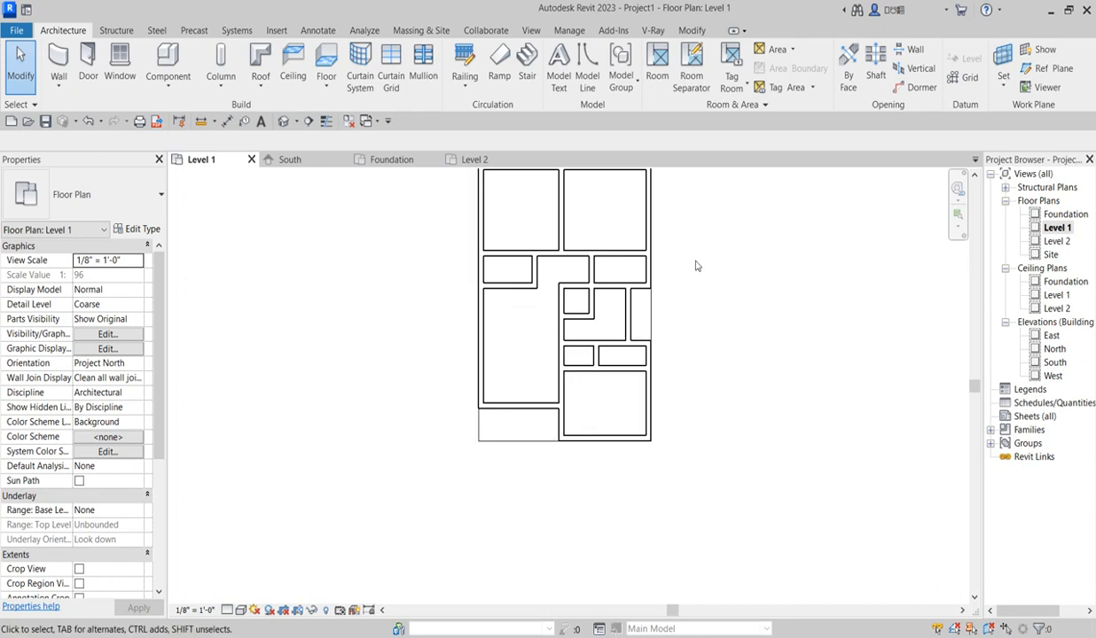
{"action": "scroll", "coordinate": [514, 386], "scroll_direction": "down", "scroll_amount": 1}
{"action": "scroll", "coordinate": [543, 409], "scroll_direction": "up", "scroll_amount": 1}
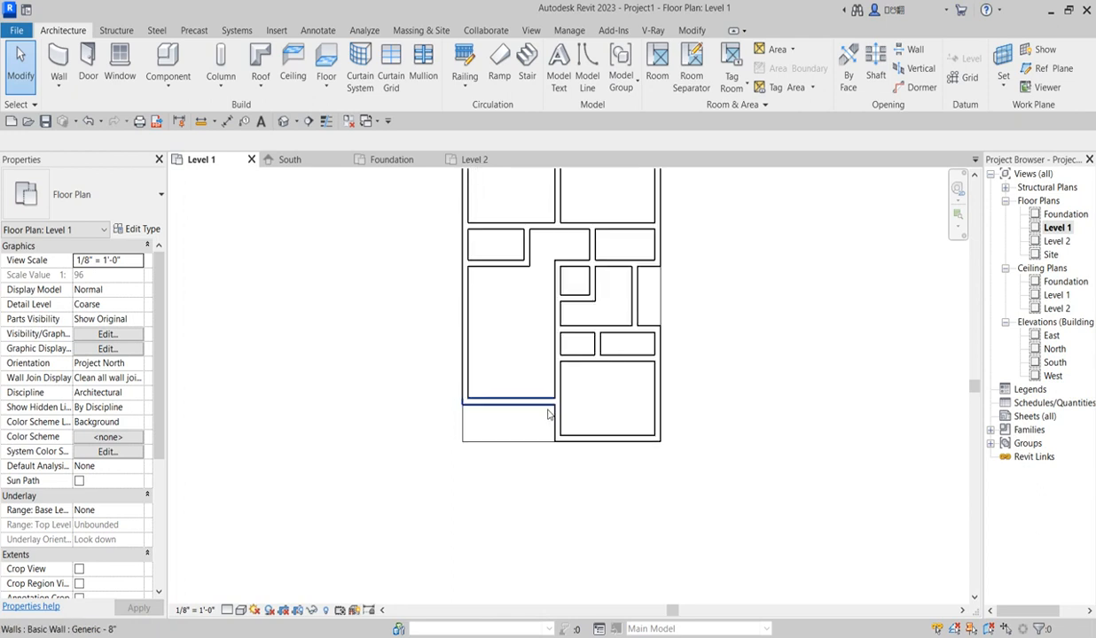
{"action": "scroll", "coordinate": [547, 411], "scroll_direction": "down", "scroll_amount": 1}
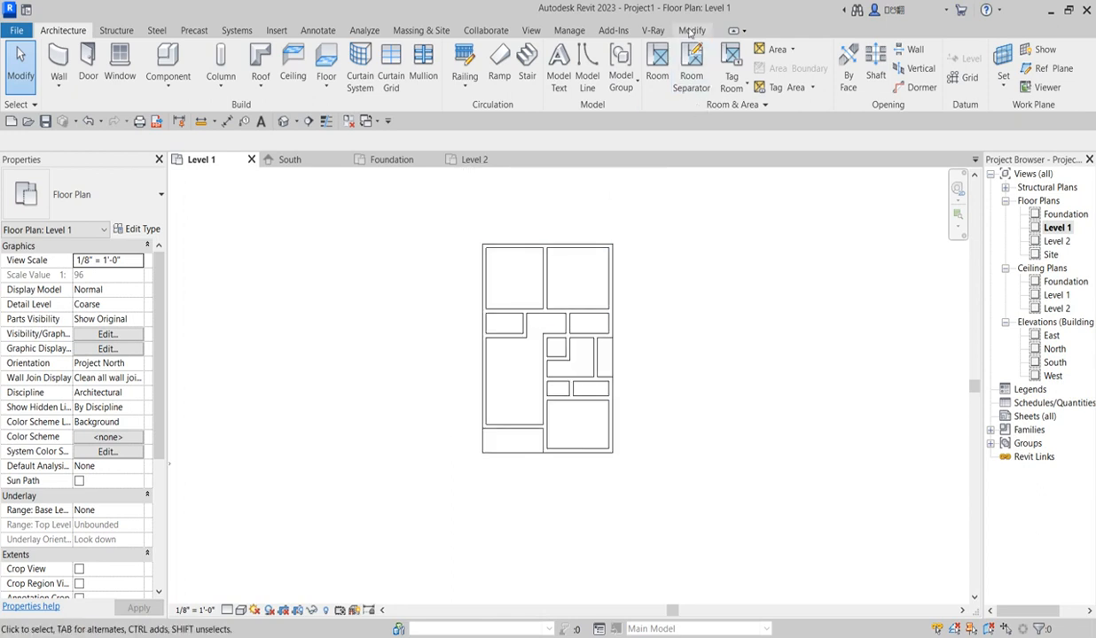
{"action": "left_click", "coordinate": [691, 31]}
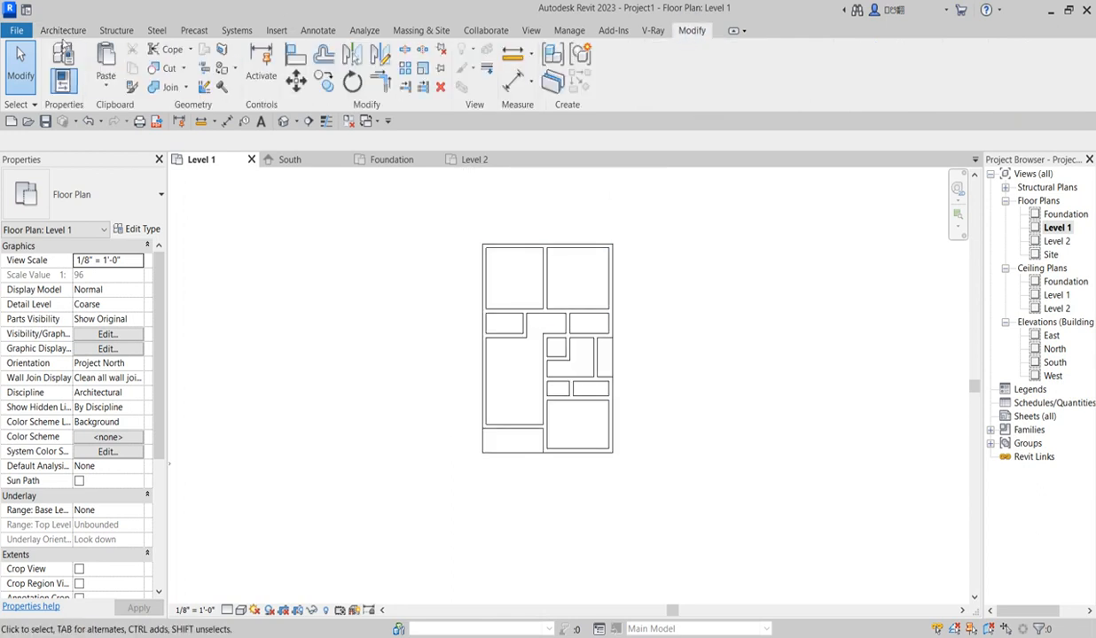
{"action": "left_click", "coordinate": [55, 30]}
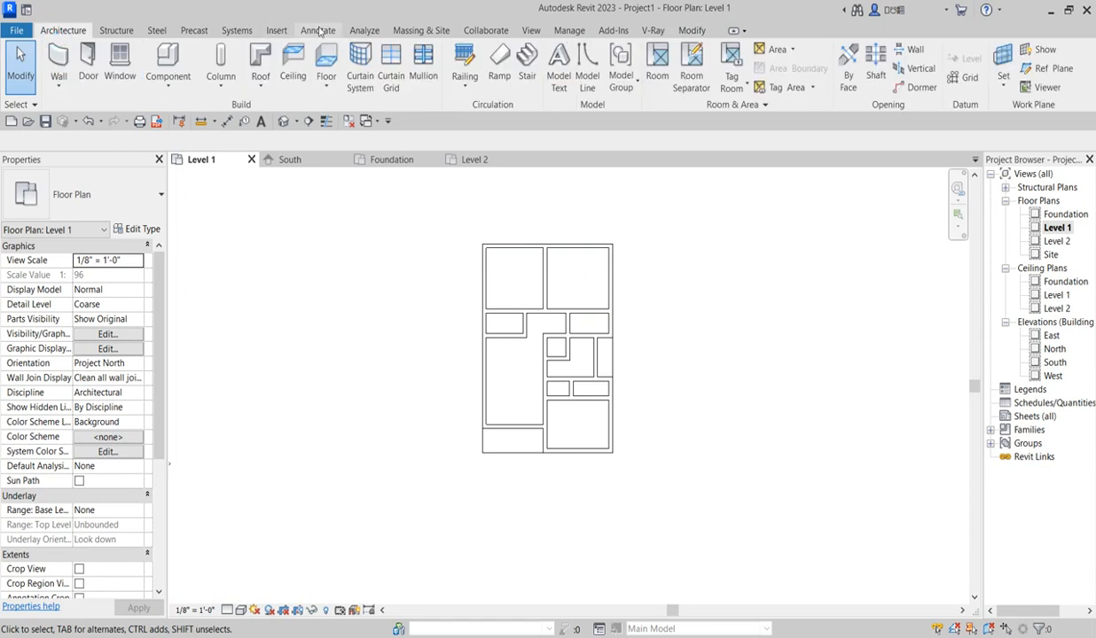
{"action": "left_click", "coordinate": [320, 30]}
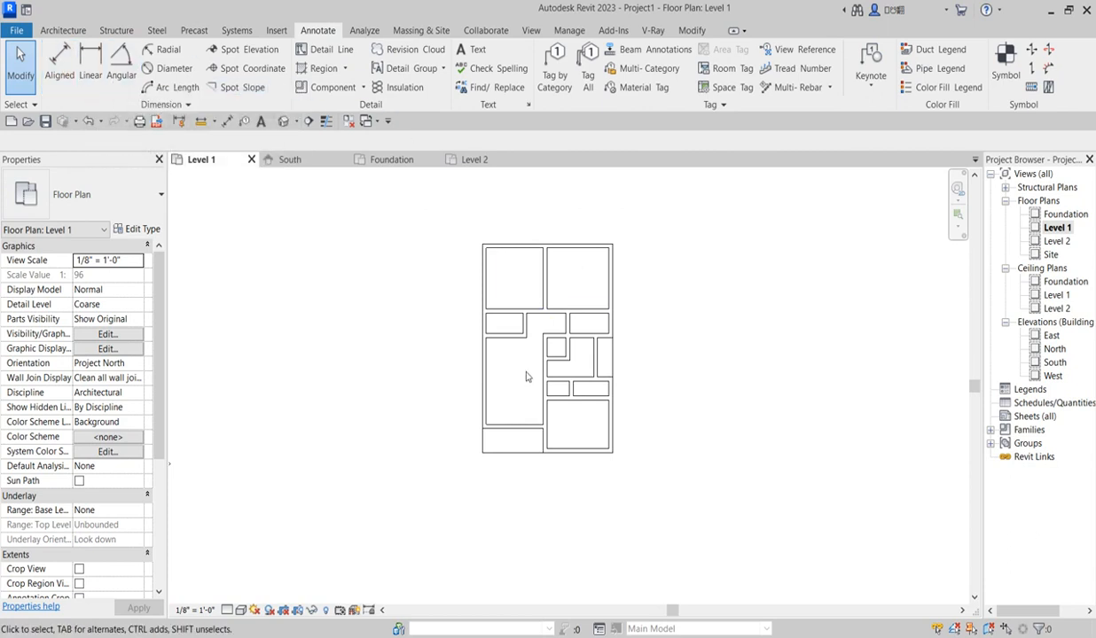
{"action": "scroll", "coordinate": [574, 268], "scroll_direction": "up", "scroll_amount": 1}
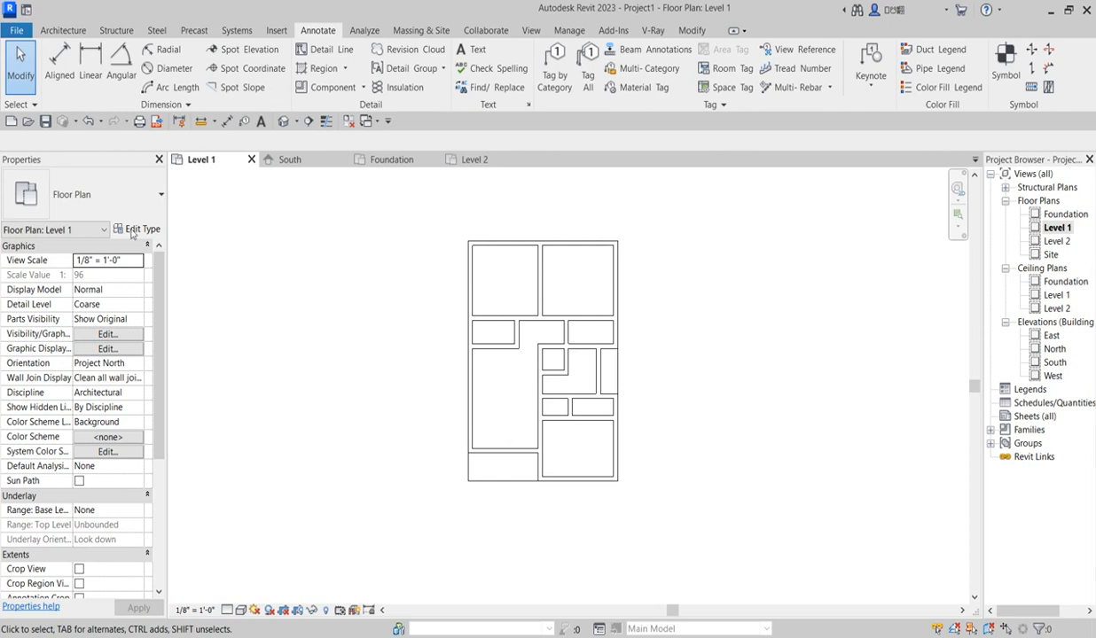
{"action": "left_click", "coordinate": [89, 77]}
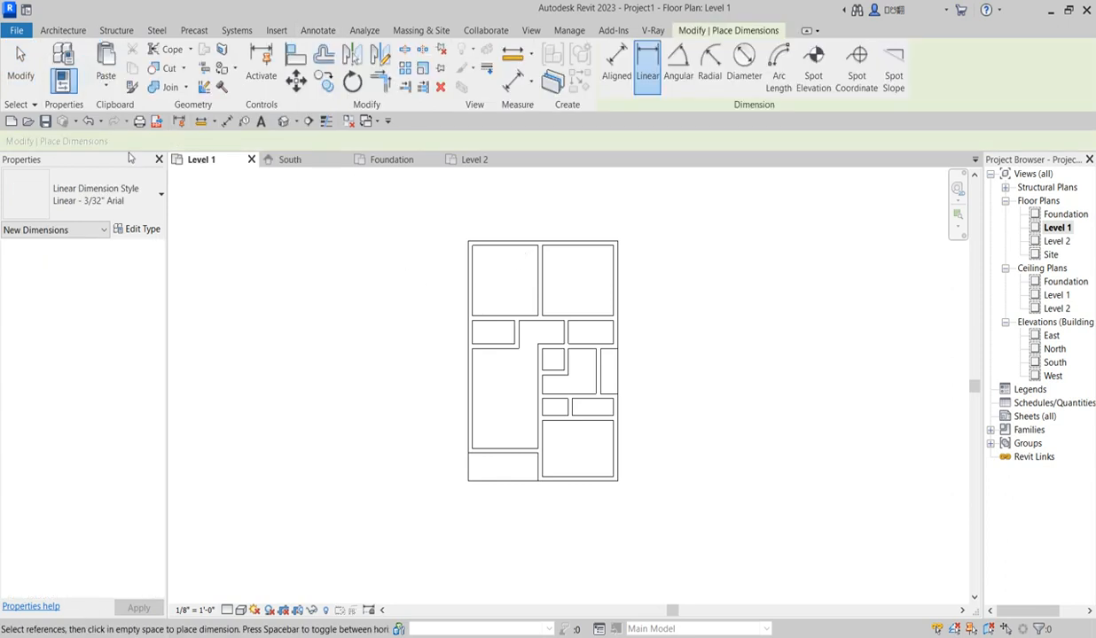
{"action": "left_click", "coordinate": [617, 272]}
{"action": "left_click", "coordinate": [678, 64]}
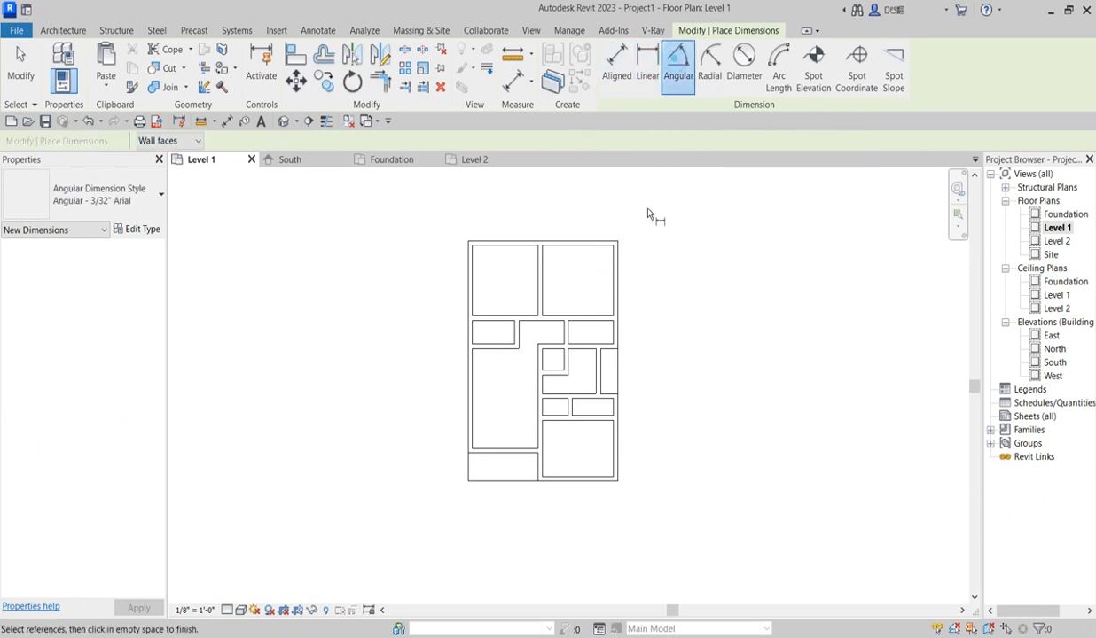
{"action": "left_click", "coordinate": [576, 241]}
{"action": "left_click", "coordinate": [622, 271]}
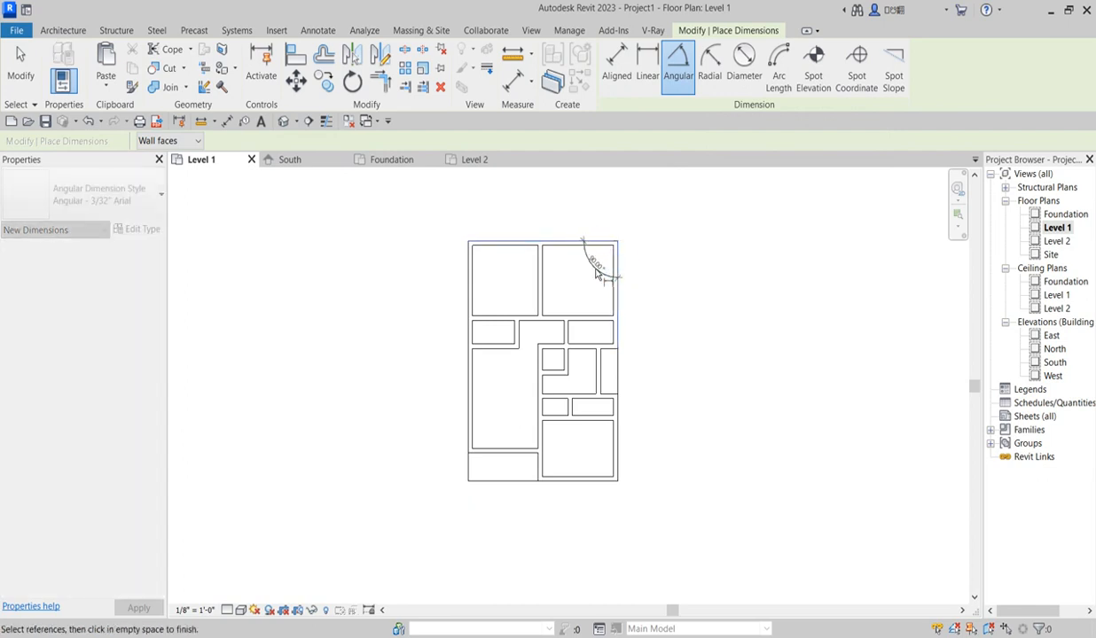
{"action": "right_click", "coordinate": [598, 270]}
{"action": "left_click", "coordinate": [631, 277]}
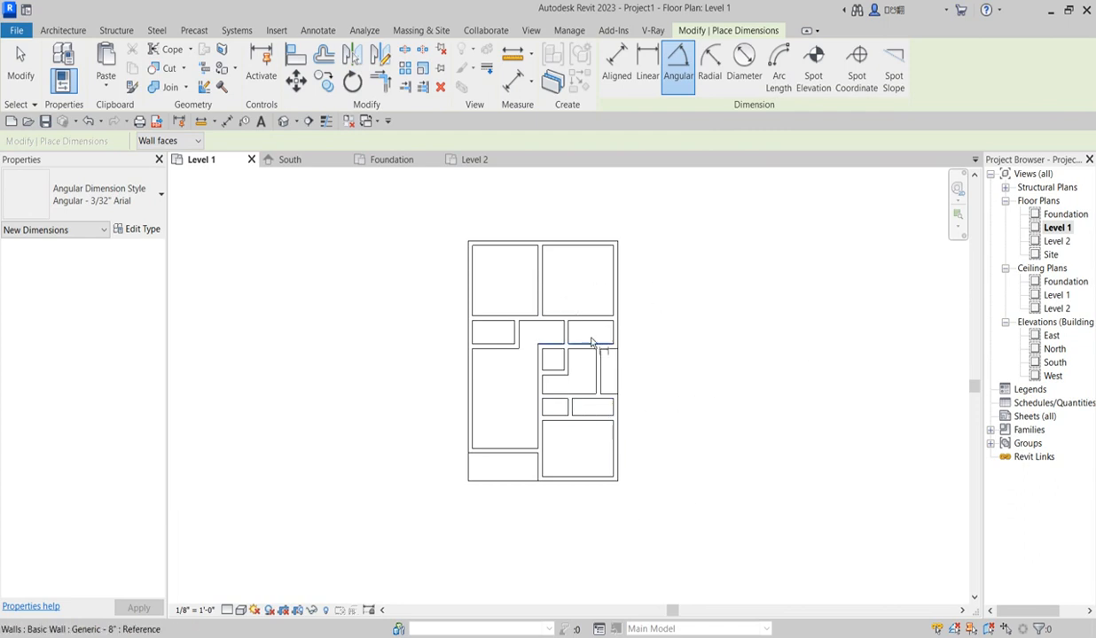
{"action": "right_click", "coordinate": [663, 301]}
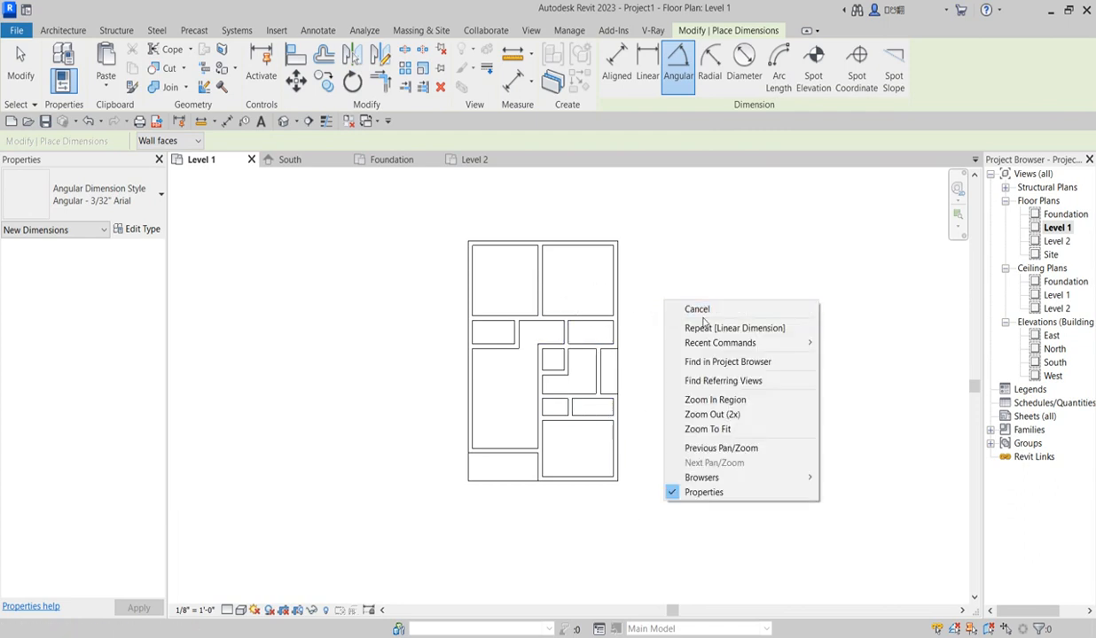
{"action": "left_click", "coordinate": [684, 309]}
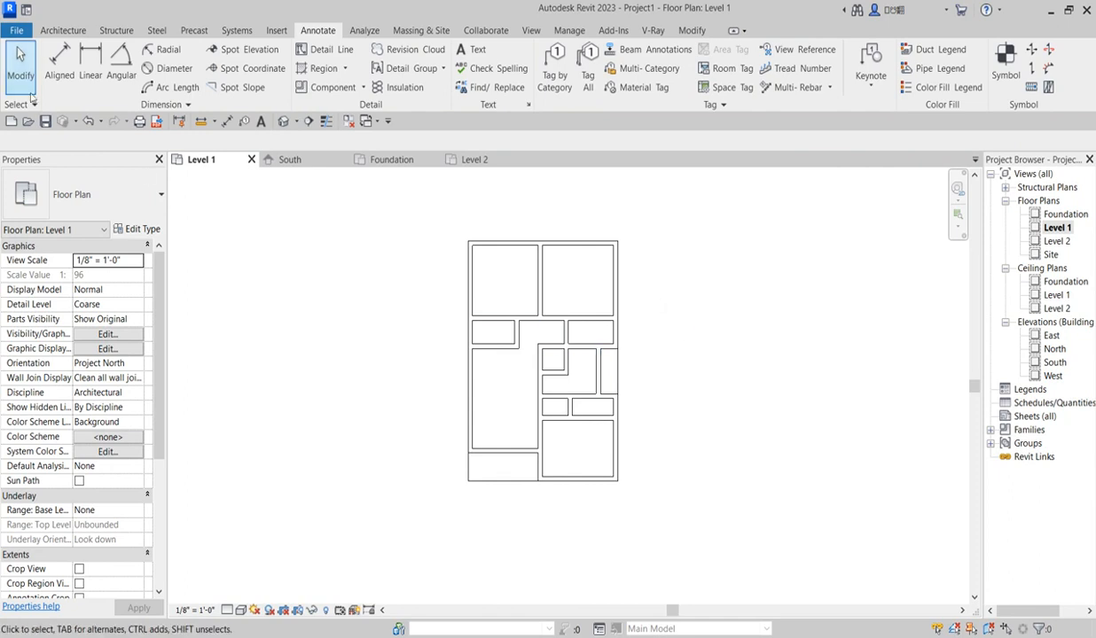
Step: Add an aligned dimension across the inside width of the upper-left room, between its two side wall faces
{"action": "left_click", "coordinate": [62, 69]}
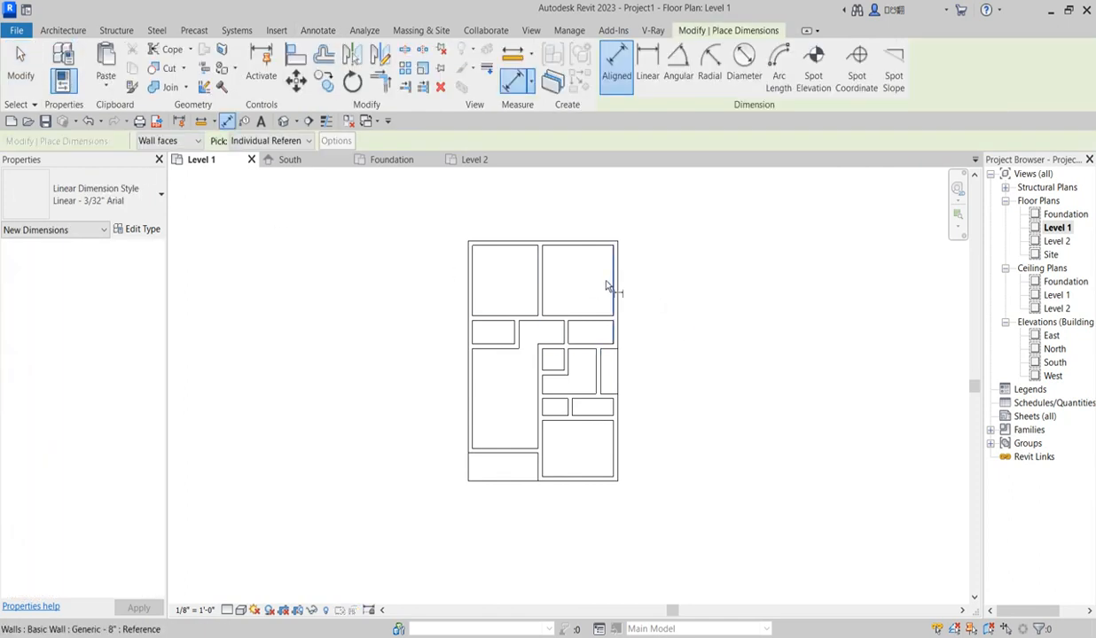
{"action": "scroll", "coordinate": [489, 275], "scroll_direction": "up", "scroll_amount": 2}
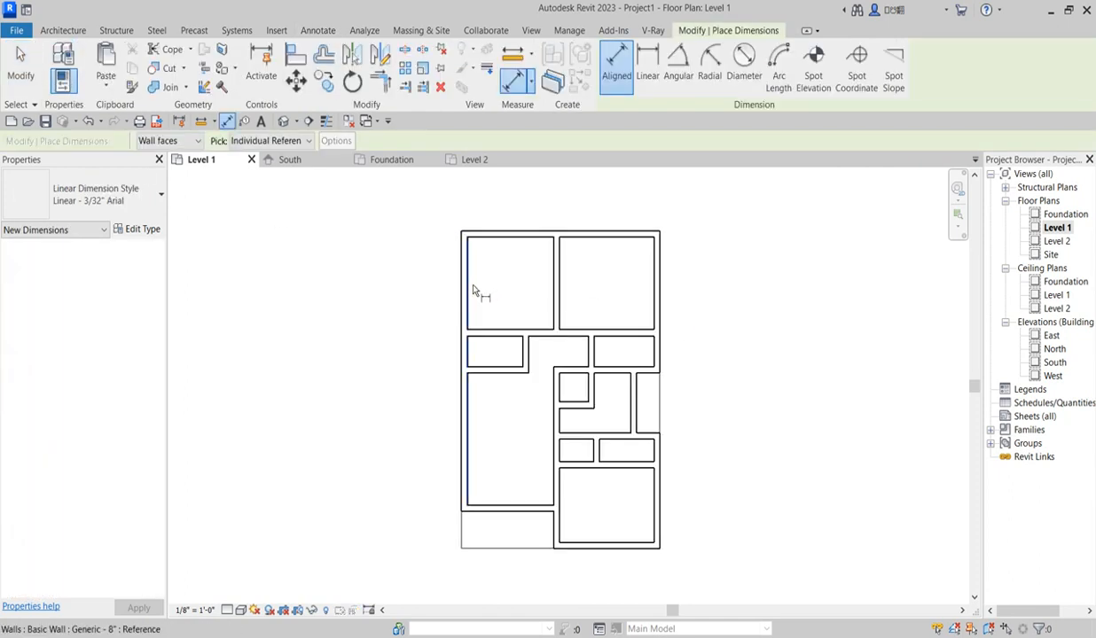
{"action": "left_click", "coordinate": [474, 293]}
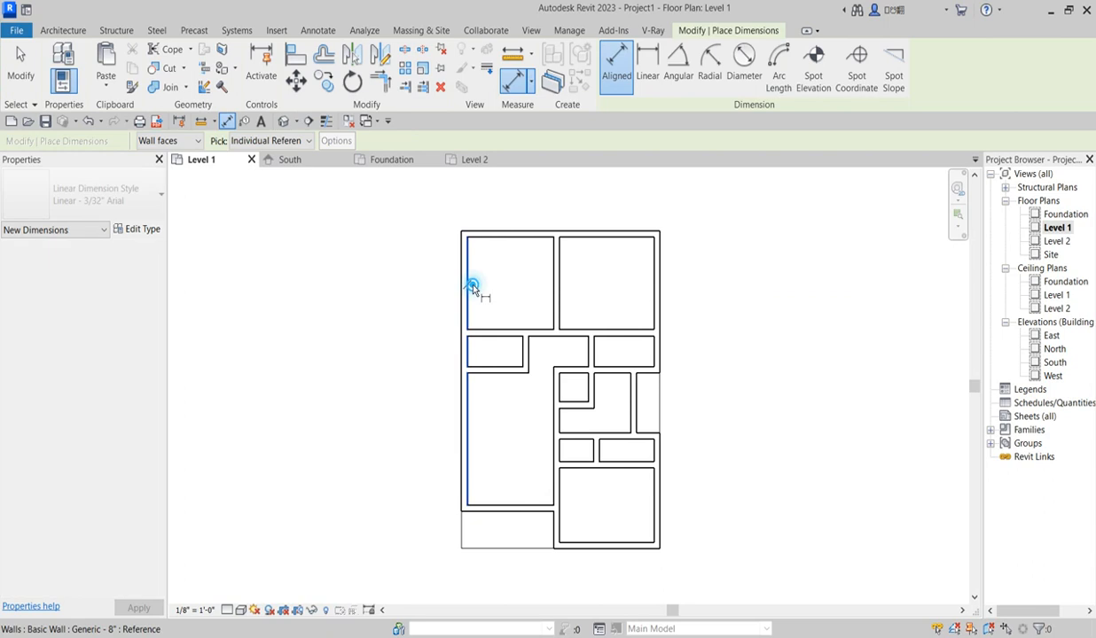
{"action": "left_click", "coordinate": [551, 296]}
{"action": "scroll", "coordinate": [499, 281], "scroll_direction": "up", "scroll_amount": 3}
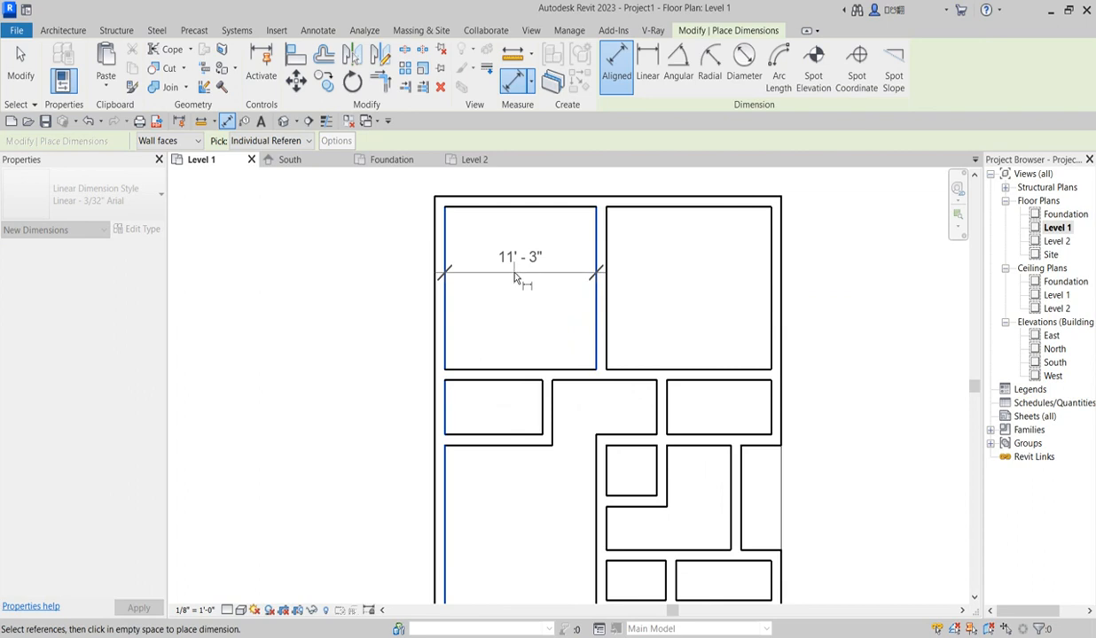
{"action": "left_click", "coordinate": [514, 278]}
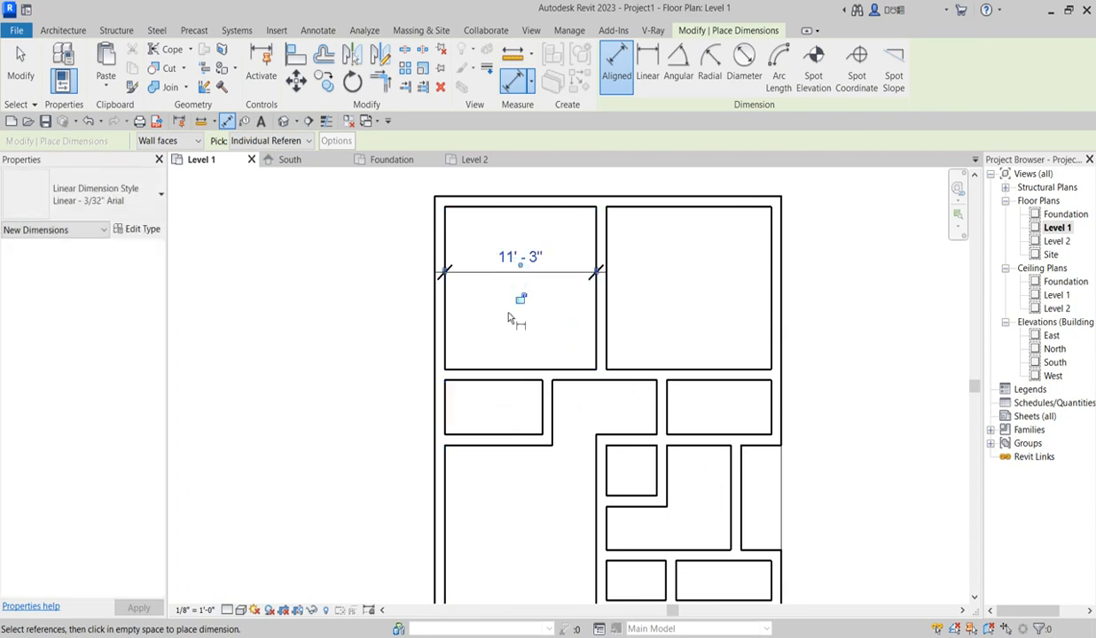
Step: Add an aligned dimension across the inside width of the upper-right room, in line with the neighbouring room's dimension
{"action": "scroll", "coordinate": [512, 318], "scroll_direction": "down", "scroll_amount": 2}
{"action": "scroll", "coordinate": [567, 341], "scroll_direction": "up", "scroll_amount": 1}
{"action": "scroll", "coordinate": [596, 352], "scroll_direction": "up", "scroll_amount": 1}
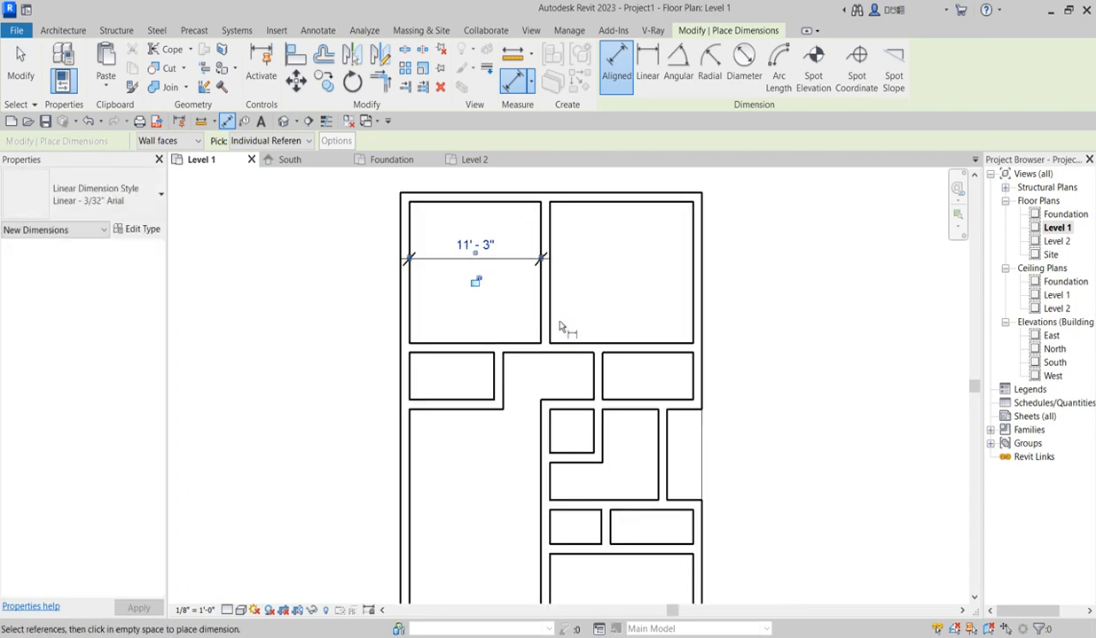
{"action": "left_click", "coordinate": [549, 323]}
{"action": "left_click", "coordinate": [694, 317]}
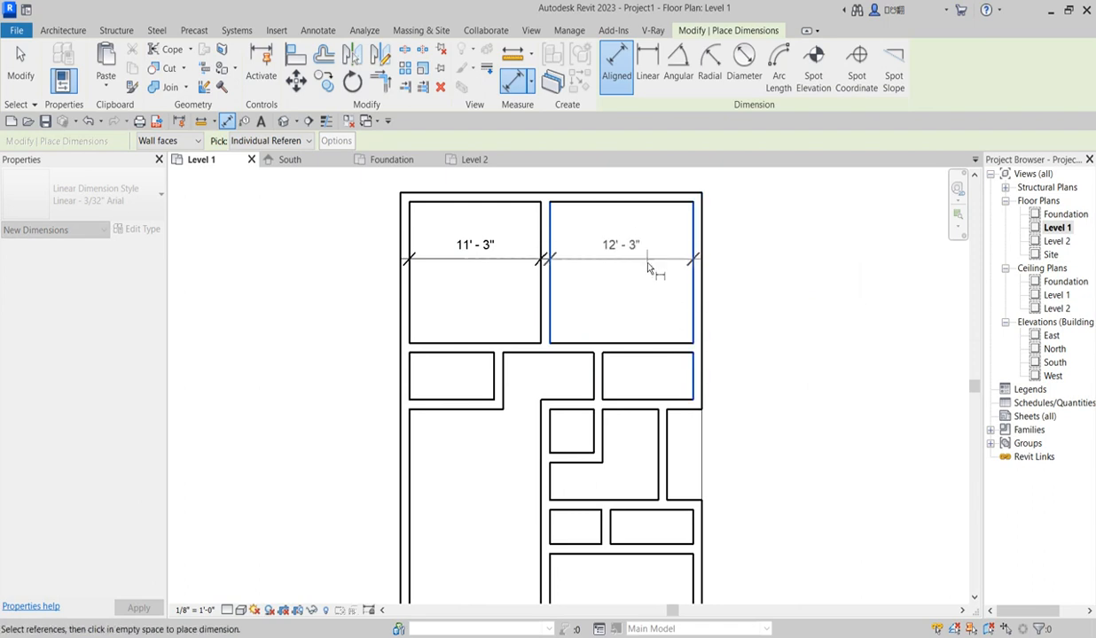
{"action": "left_click", "coordinate": [640, 256]}
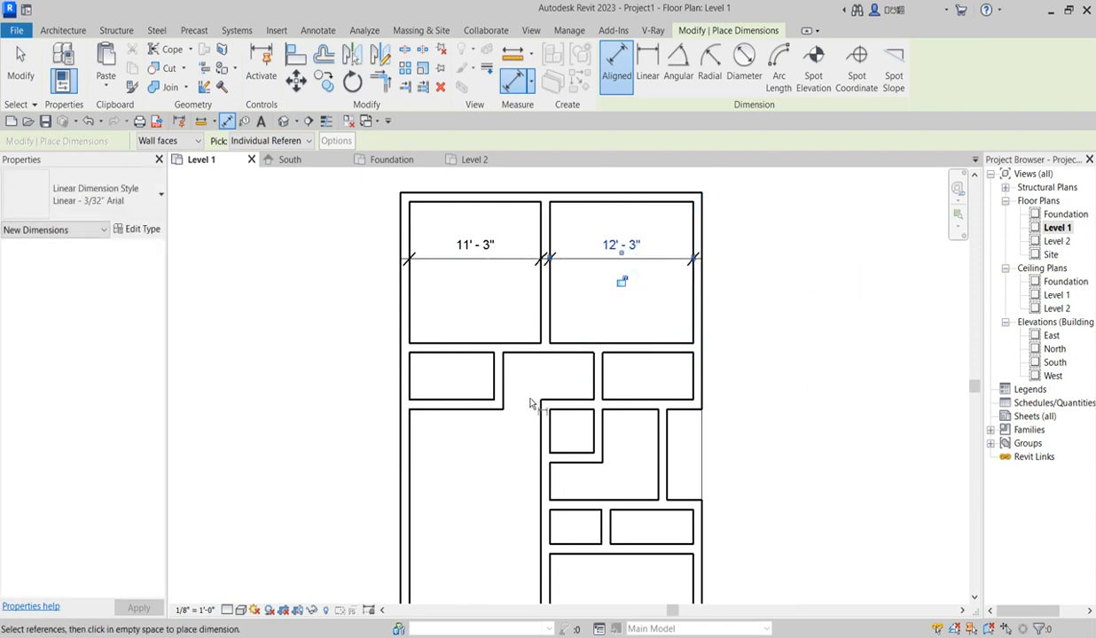
Step: Add a vertical aligned dimension along the inside length of the large lower-left room and end dimensioning
{"action": "left_click", "coordinate": [490, 412]}
{"action": "scroll", "coordinate": [478, 478], "scroll_direction": "down", "scroll_amount": 3}
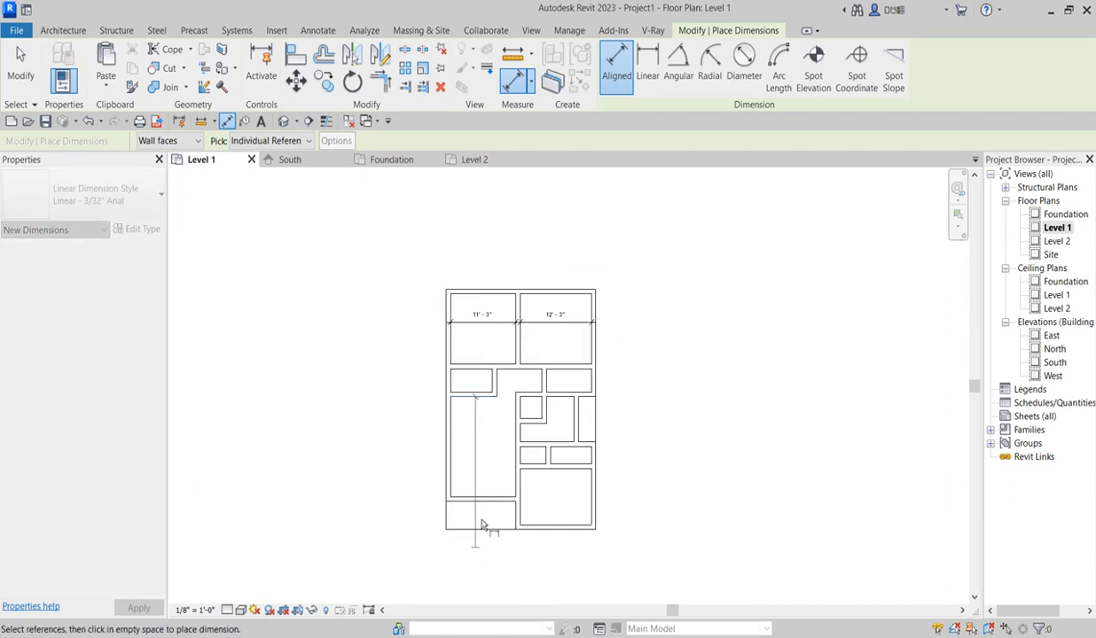
{"action": "scroll", "coordinate": [484, 541], "scroll_direction": "up", "scroll_amount": 1}
{"action": "left_click", "coordinate": [485, 496]}
{"action": "left_click", "coordinate": [479, 435]}
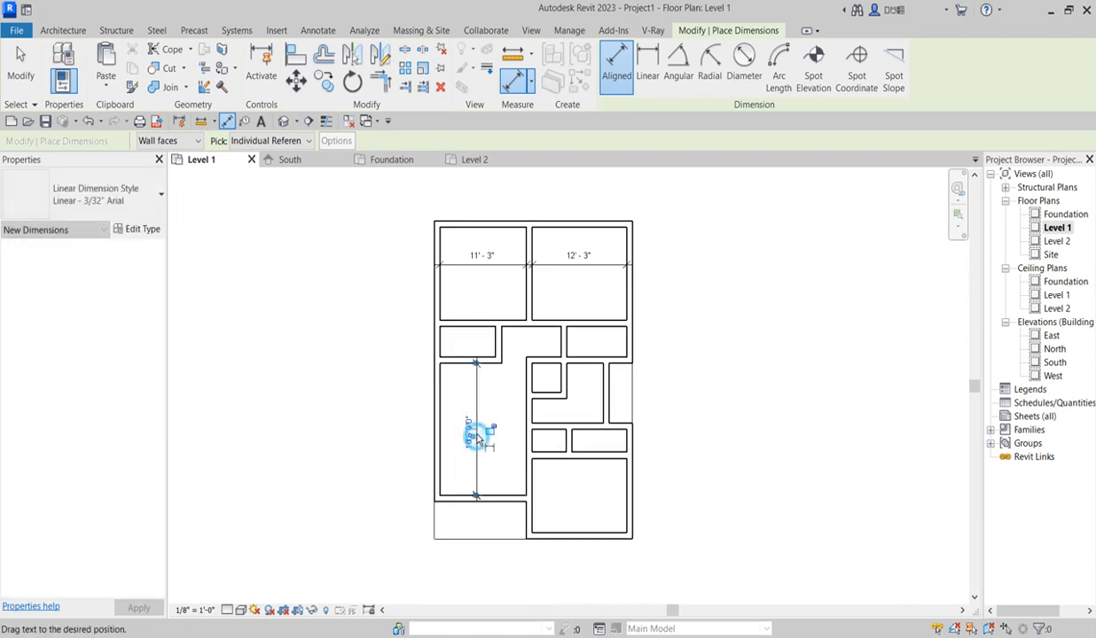
{"action": "right_click", "coordinate": [504, 379]}
{"action": "left_click", "coordinate": [541, 384]}
{"action": "right_click", "coordinate": [437, 383]}
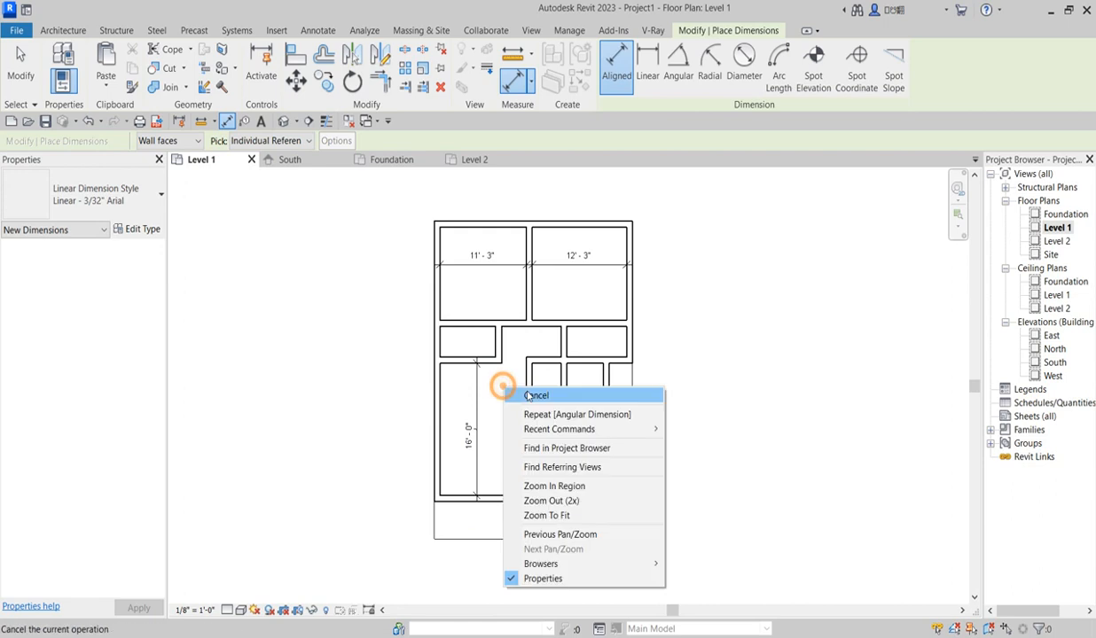
{"action": "left_click", "coordinate": [459, 394]}
{"action": "scroll", "coordinate": [492, 437], "scroll_direction": "up", "scroll_amount": 1}
{"action": "scroll", "coordinate": [479, 417], "scroll_direction": "up", "scroll_amount": 1}
{"action": "scroll", "coordinate": [459, 388], "scroll_direction": "down", "scroll_amount": 3}
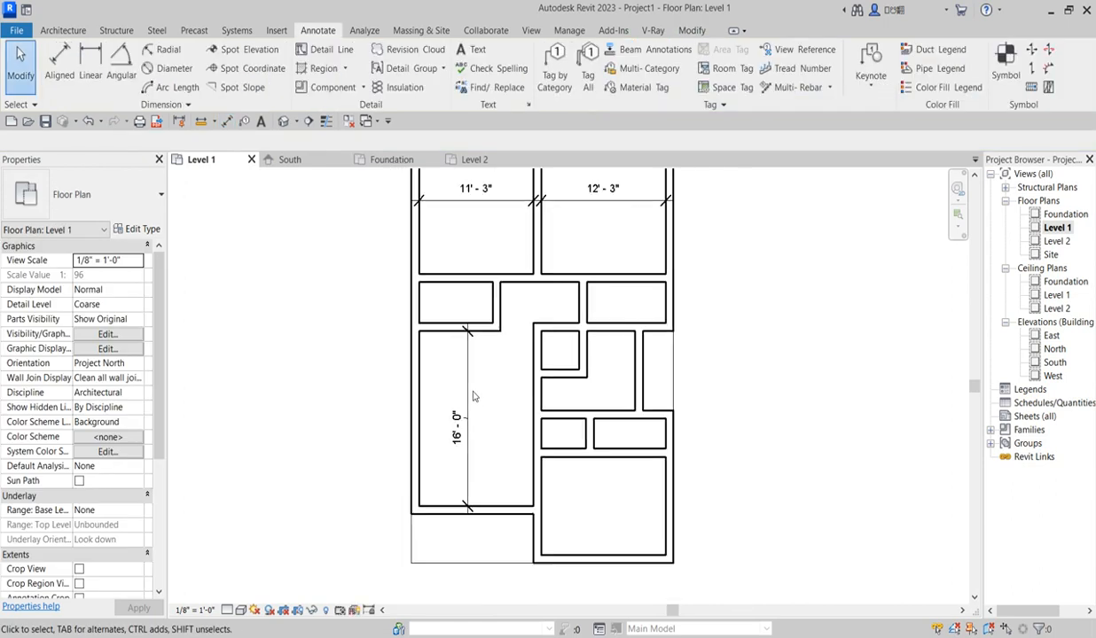
{"action": "scroll", "coordinate": [459, 443], "scroll_direction": "up", "scroll_amount": 1}
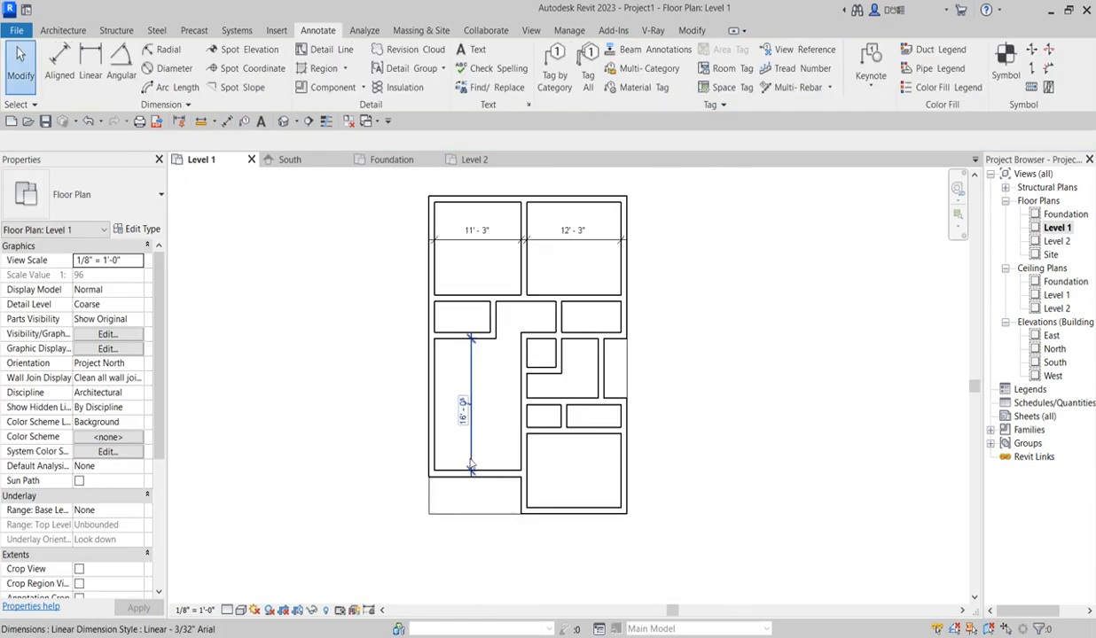
{"action": "scroll", "coordinate": [461, 390], "scroll_direction": "up", "scroll_amount": 1}
{"action": "scroll", "coordinate": [461, 390], "scroll_direction": "down", "scroll_amount": 2}
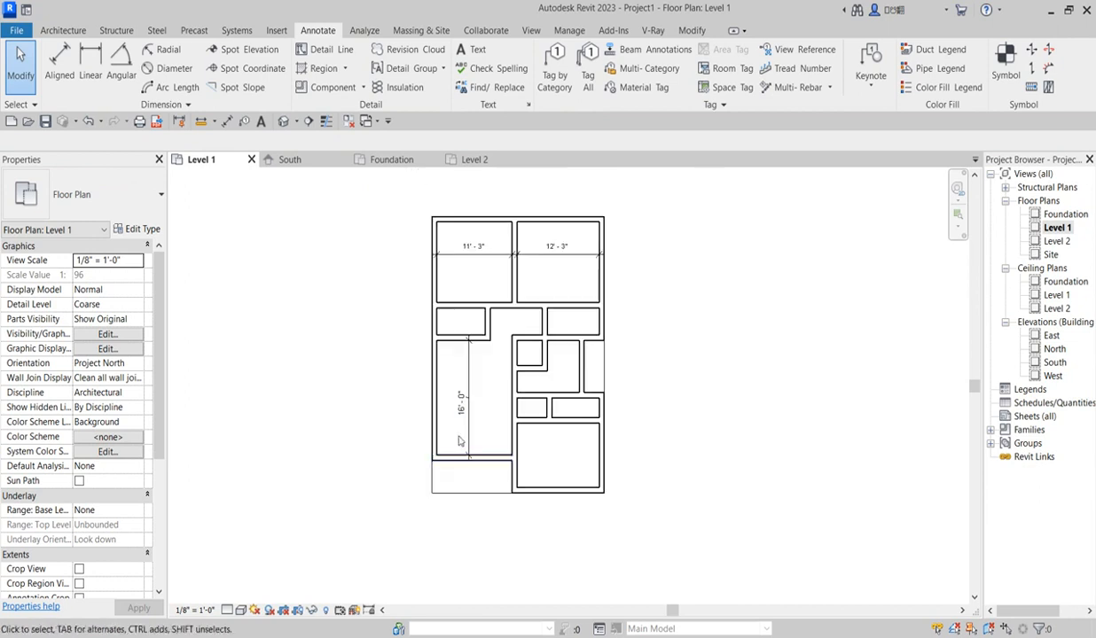
{"action": "scroll", "coordinate": [537, 259], "scroll_direction": "up", "scroll_amount": 2}
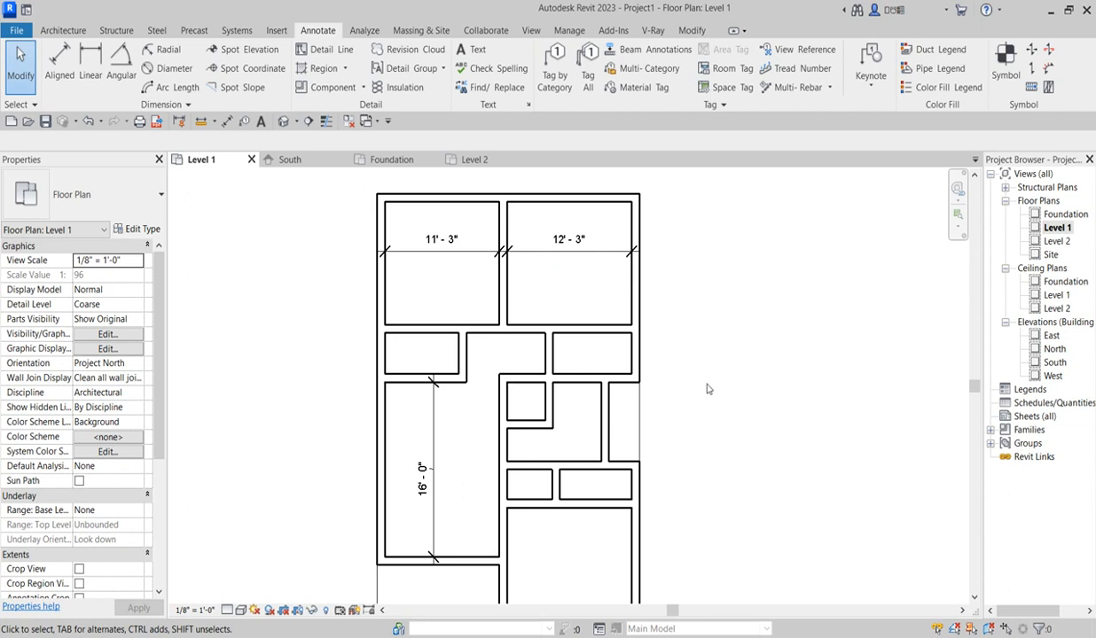
{"action": "left_click", "coordinate": [531, 31]}
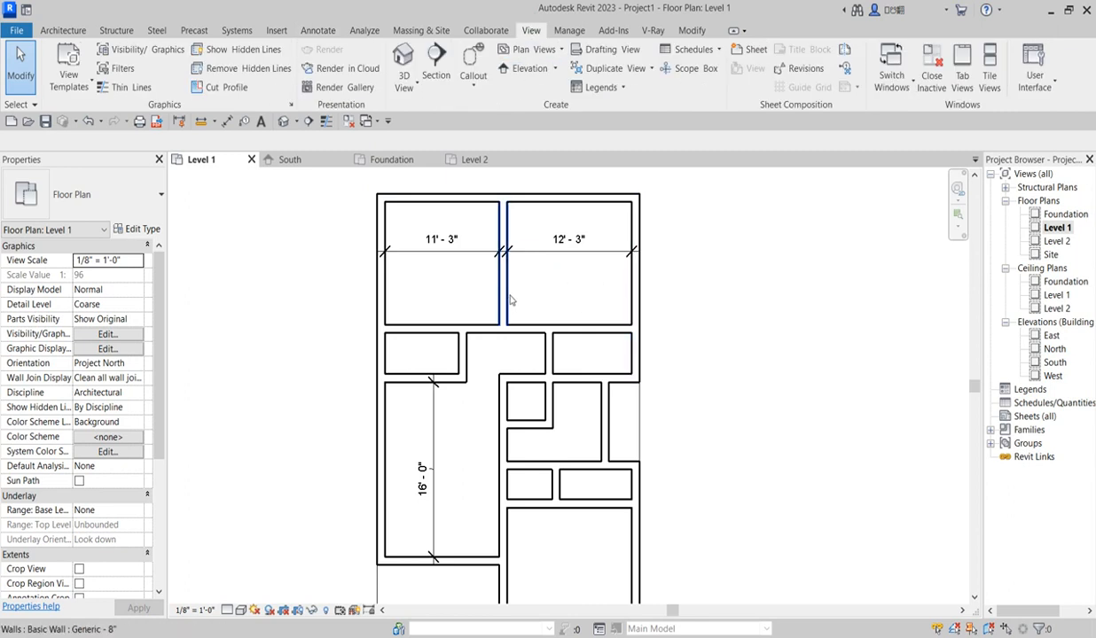
{"action": "scroll", "coordinate": [511, 294], "scroll_direction": "down", "scroll_amount": 2}
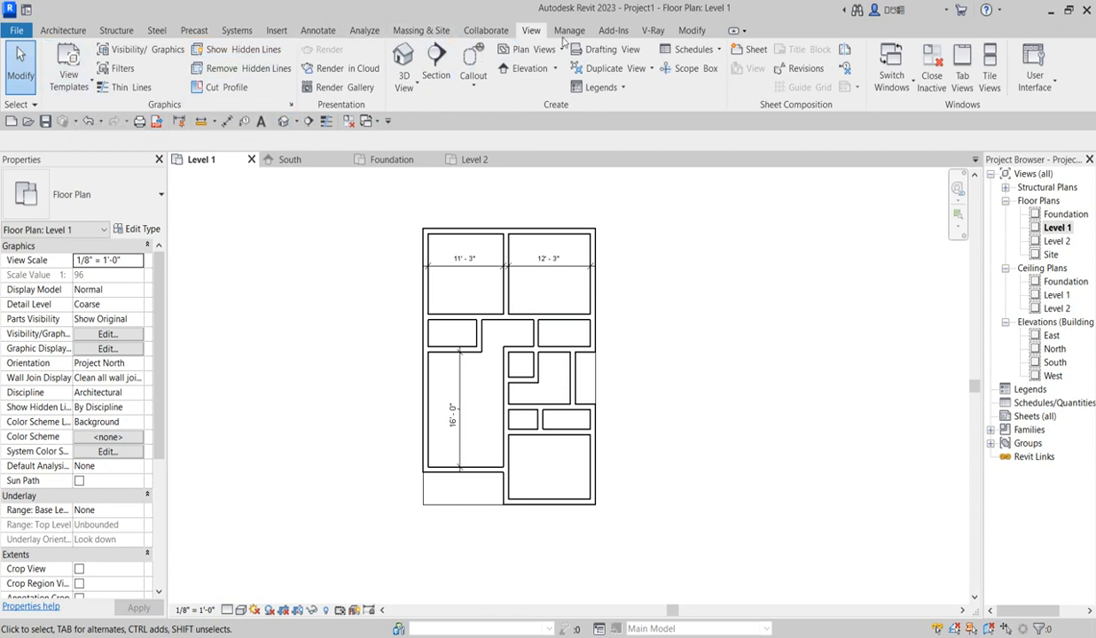
{"action": "left_click", "coordinate": [581, 32]}
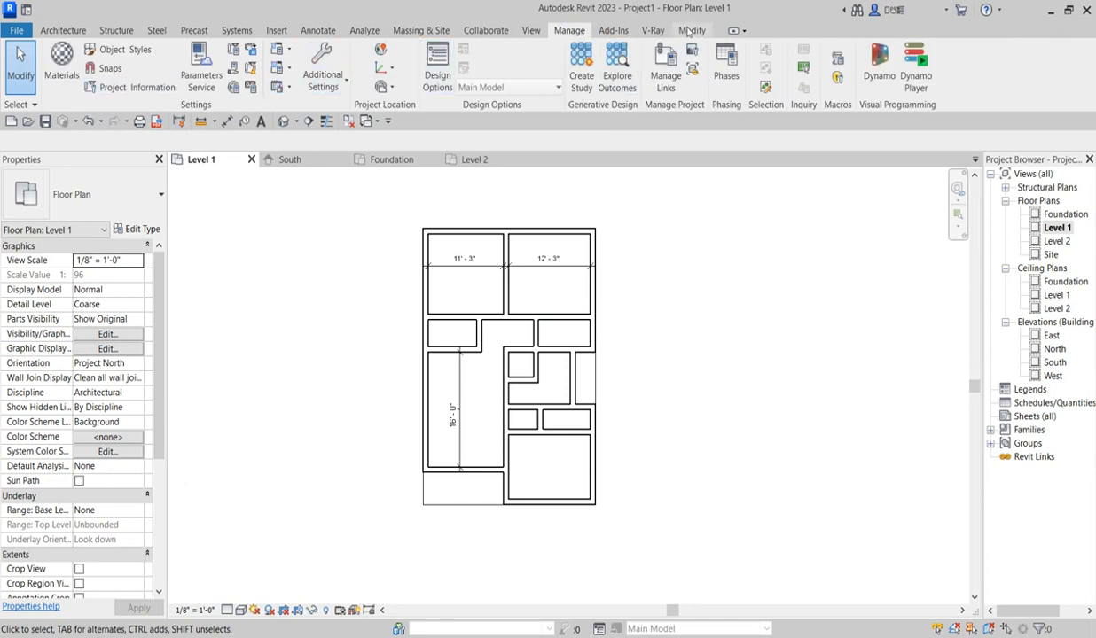
{"action": "left_click", "coordinate": [319, 31]}
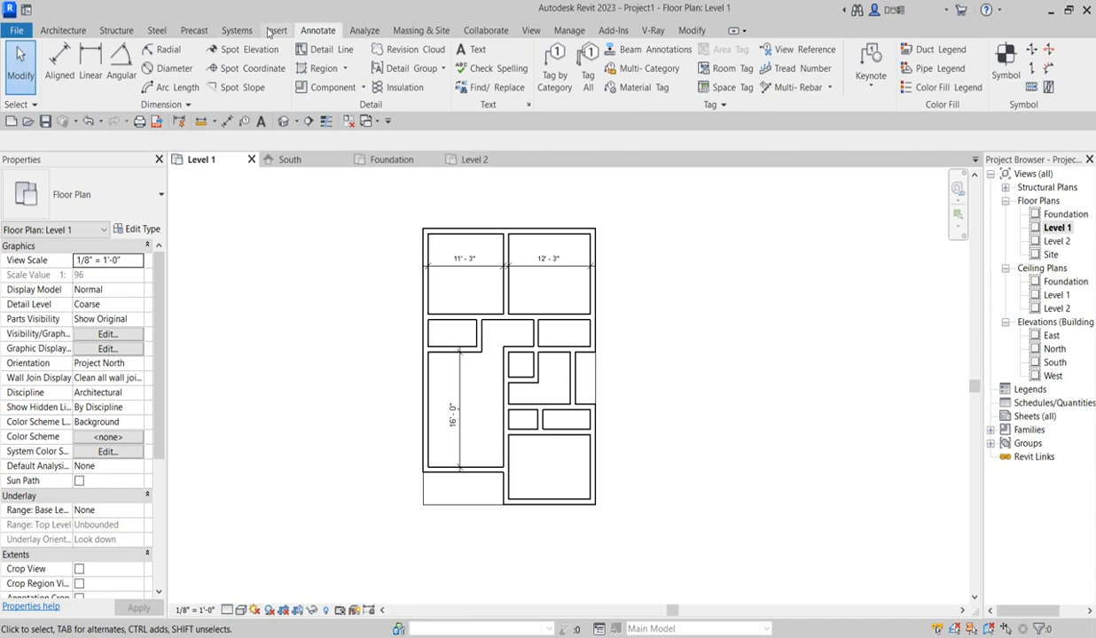
{"action": "left_click", "coordinate": [363, 32]}
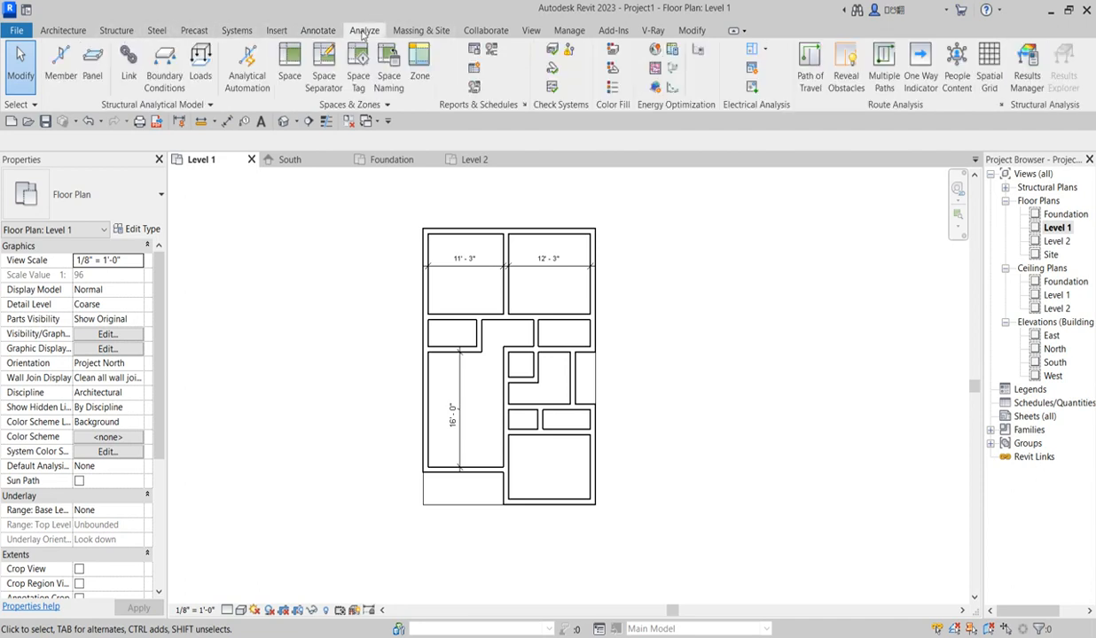
{"action": "left_click", "coordinate": [412, 31]}
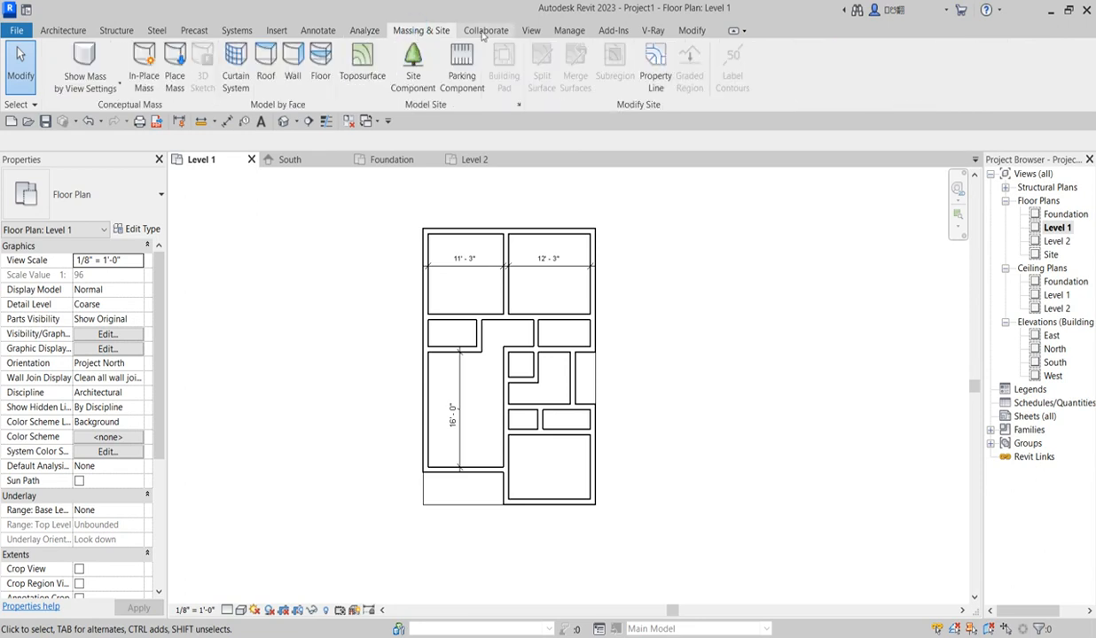
{"action": "left_click", "coordinate": [484, 32]}
{"action": "left_click", "coordinate": [535, 31]}
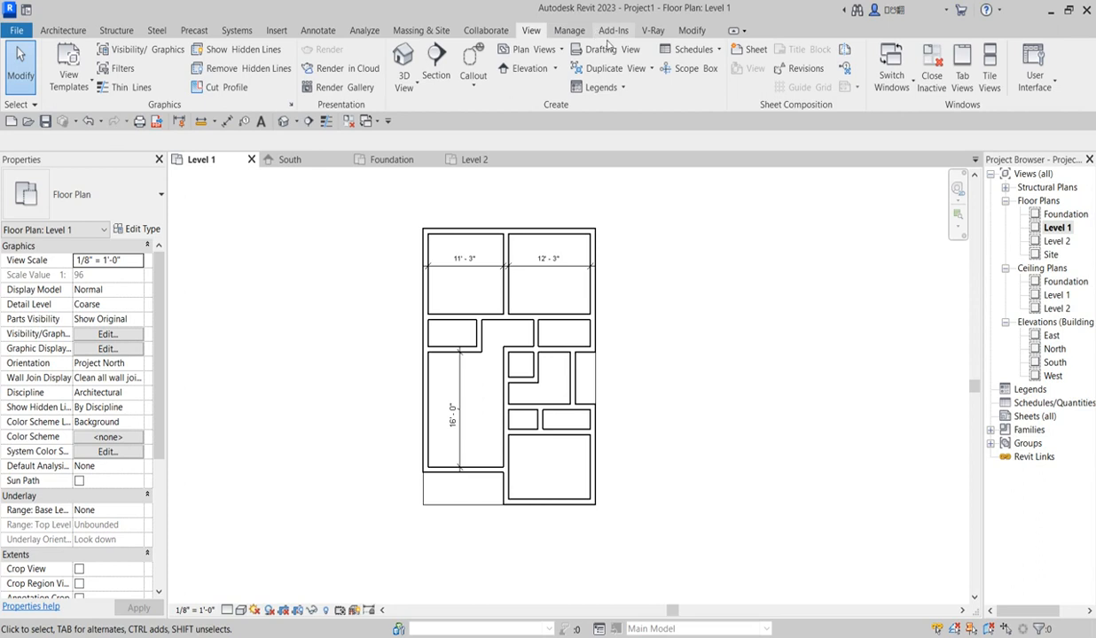
{"action": "left_click", "coordinate": [569, 32]}
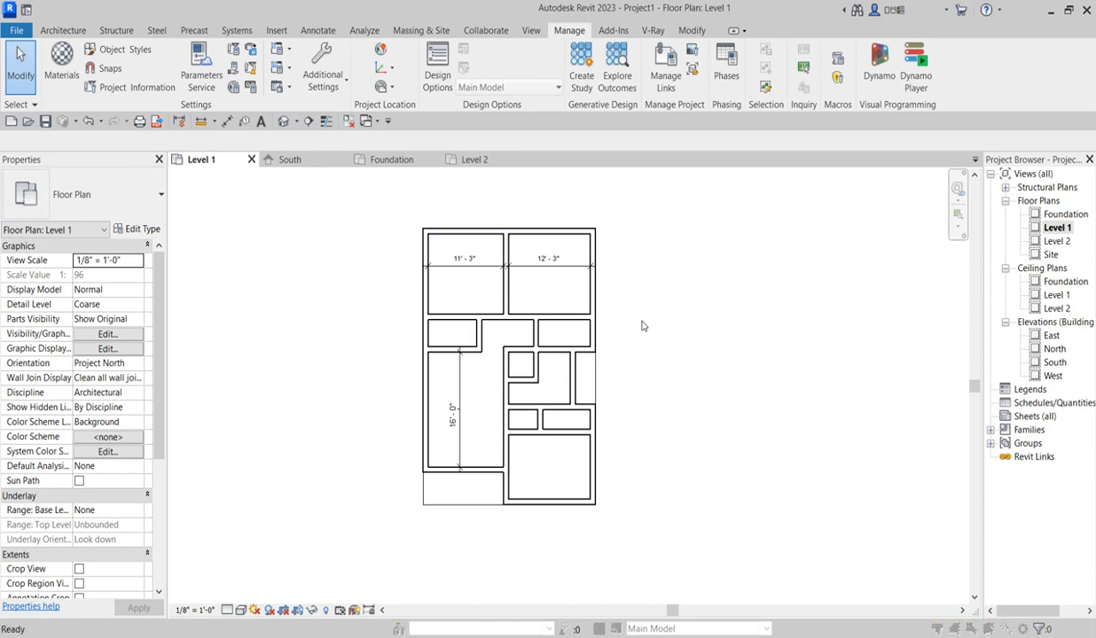
{"action": "left_click", "coordinate": [661, 196]}
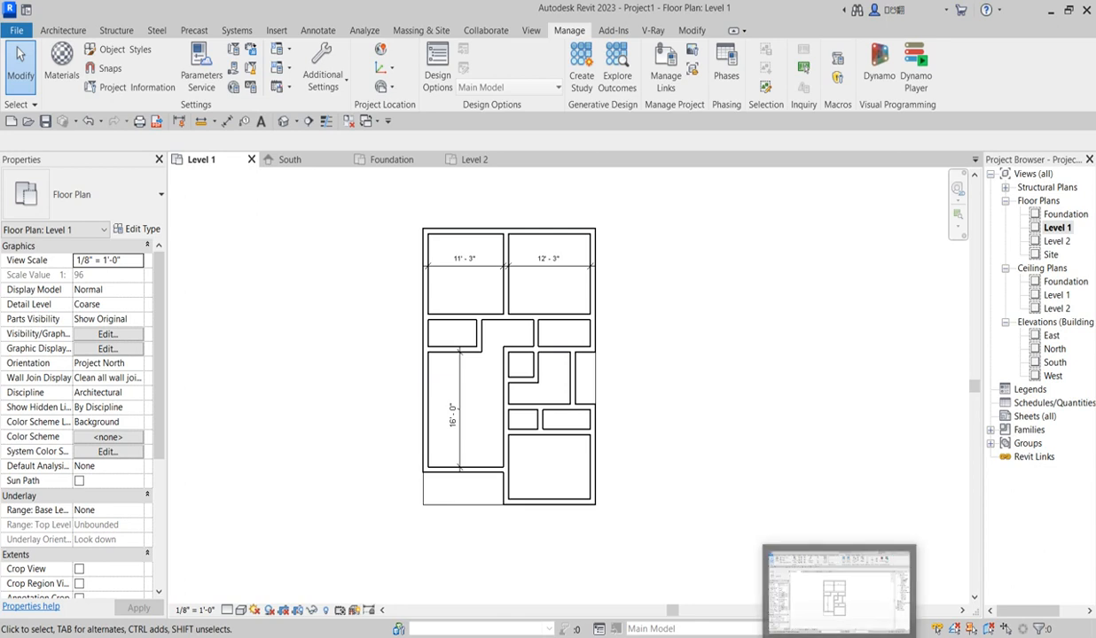
Step: View the project units settings and close them without making changes
{"action": "key", "text": "u"}
{"action": "key", "text": "n"}
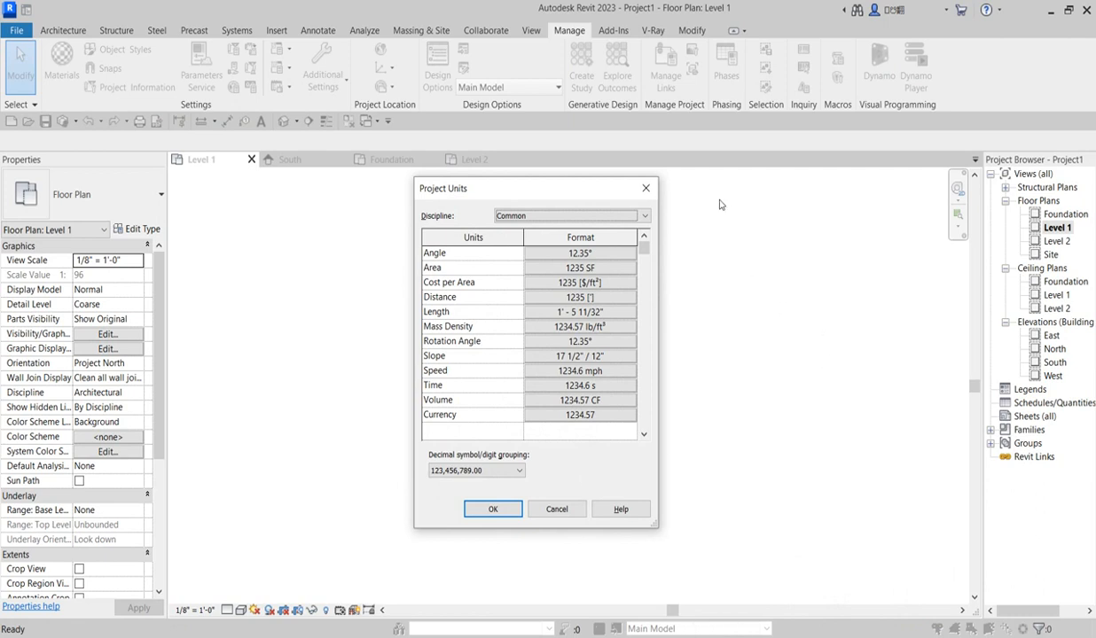
{"action": "left_click", "coordinate": [645, 188]}
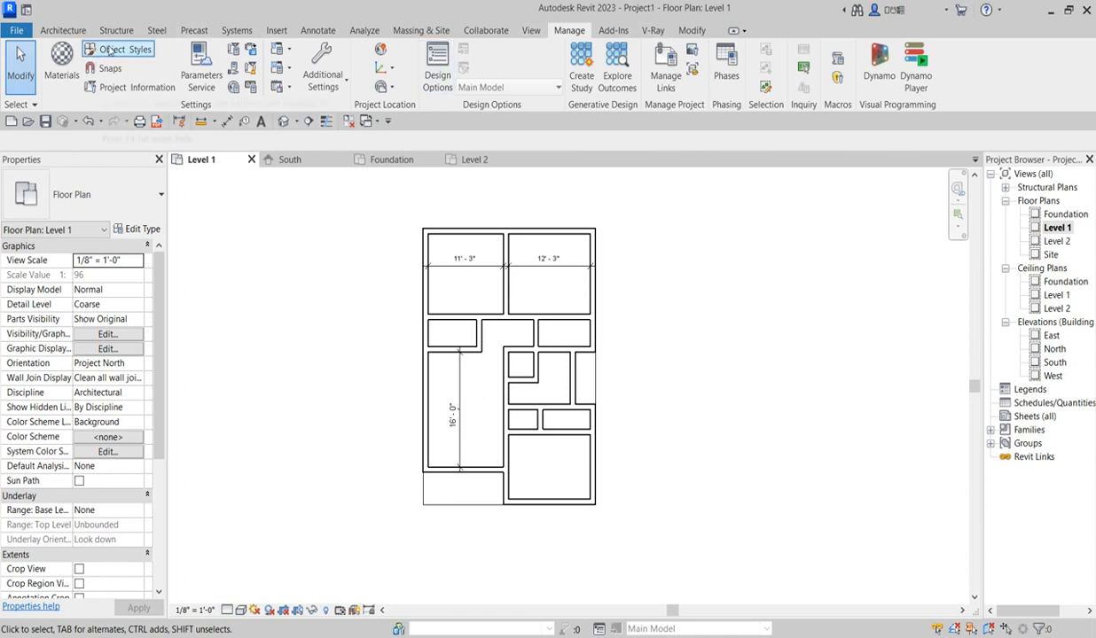
{"action": "left_click", "coordinate": [530, 31]}
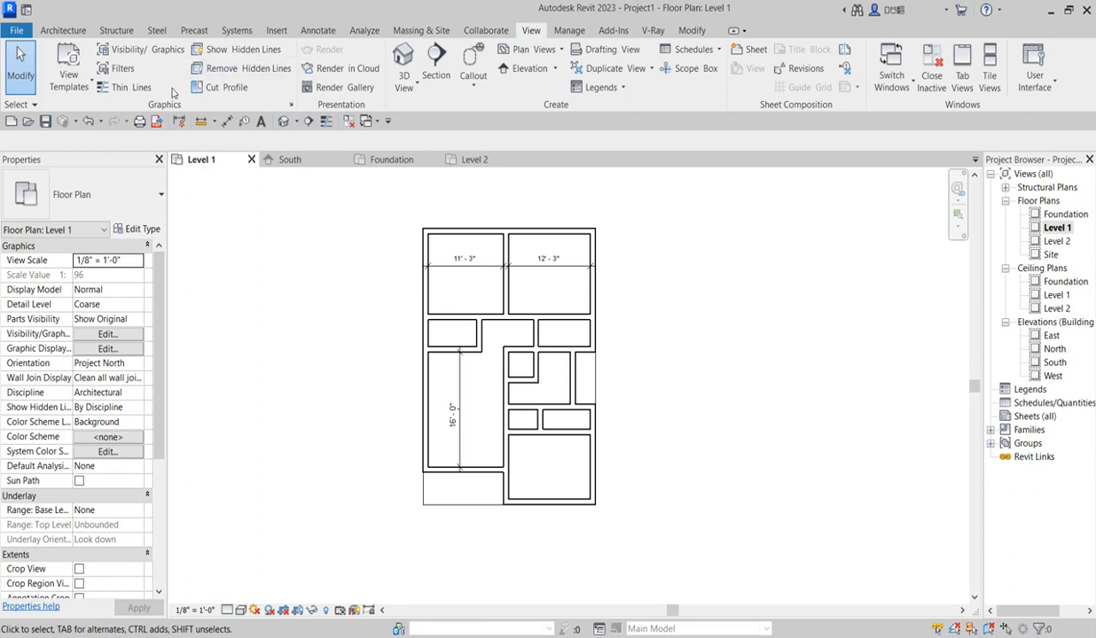
{"action": "left_click", "coordinate": [486, 32]}
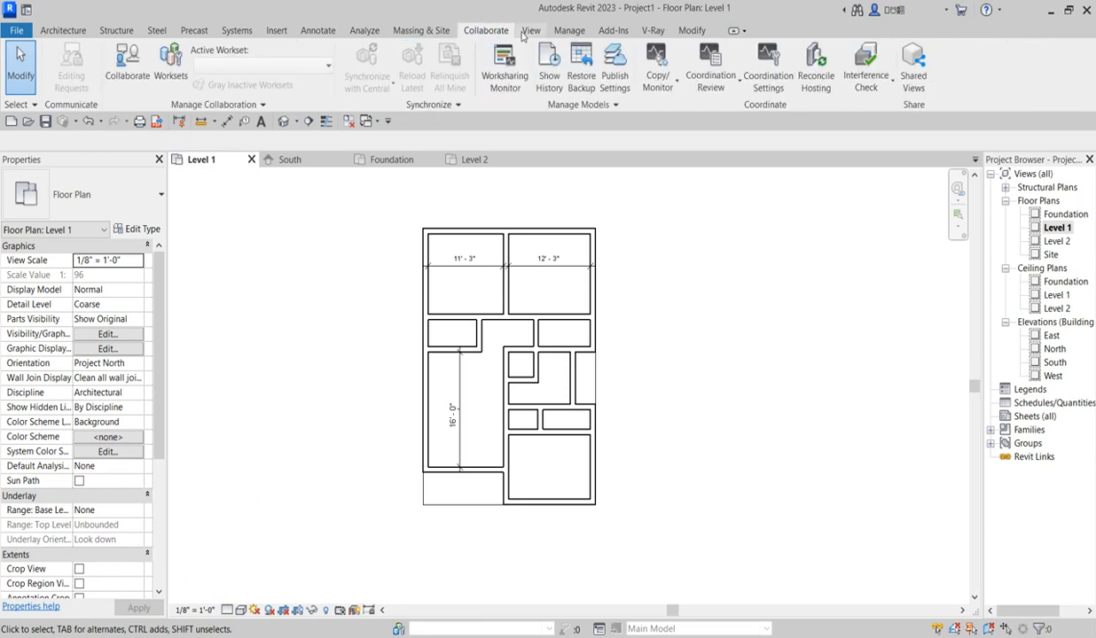
{"action": "left_click", "coordinate": [376, 34]}
{"action": "left_click", "coordinate": [423, 31]}
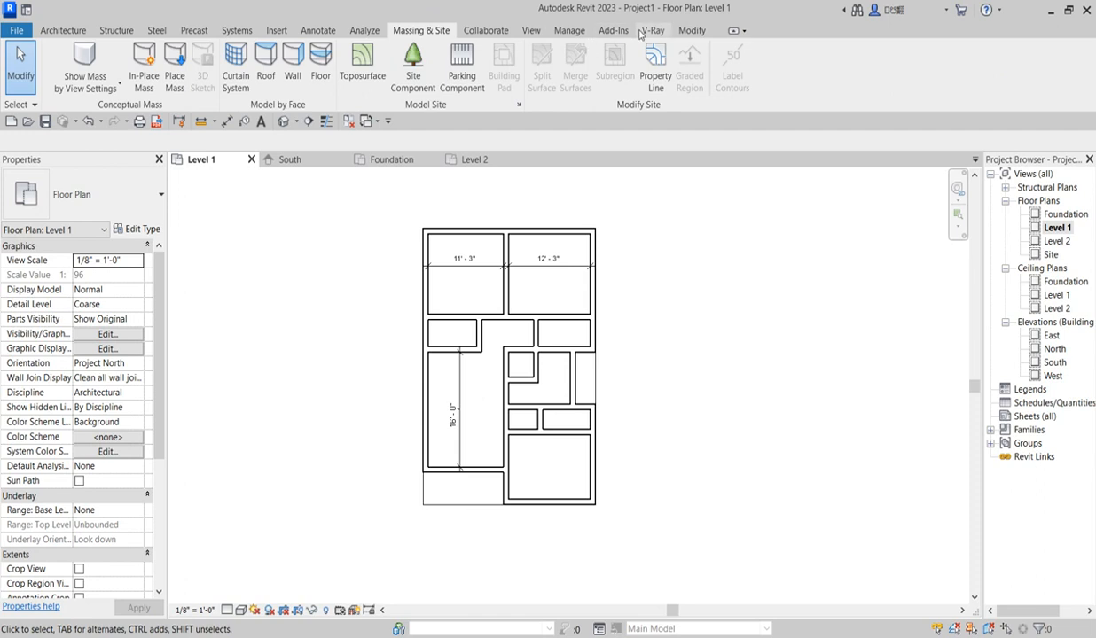
{"action": "left_click", "coordinate": [691, 31]}
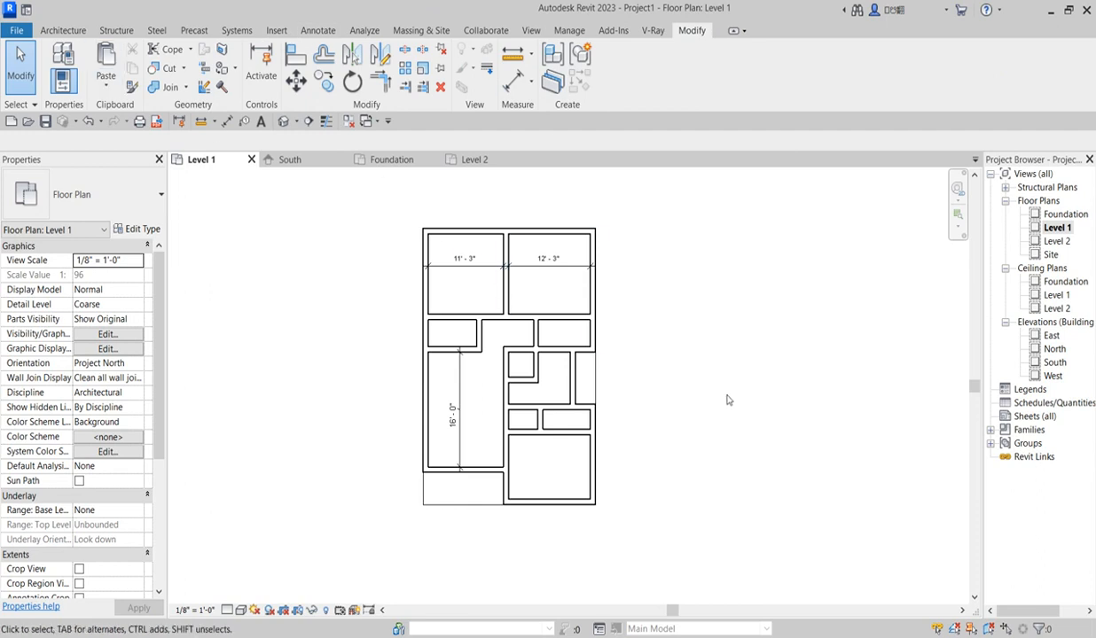
Step: Open the project units settings and review the unit choices for the angle format, leaving it as is
{"action": "key", "text": "u"}
{"action": "key", "text": "n"}
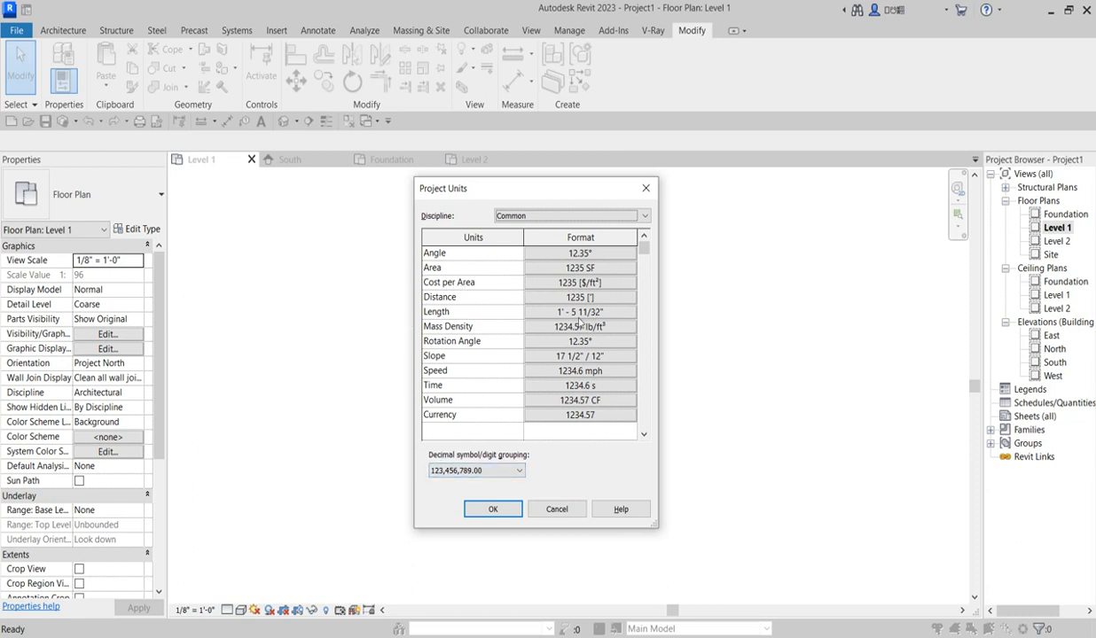
{"action": "left_click", "coordinate": [583, 254]}
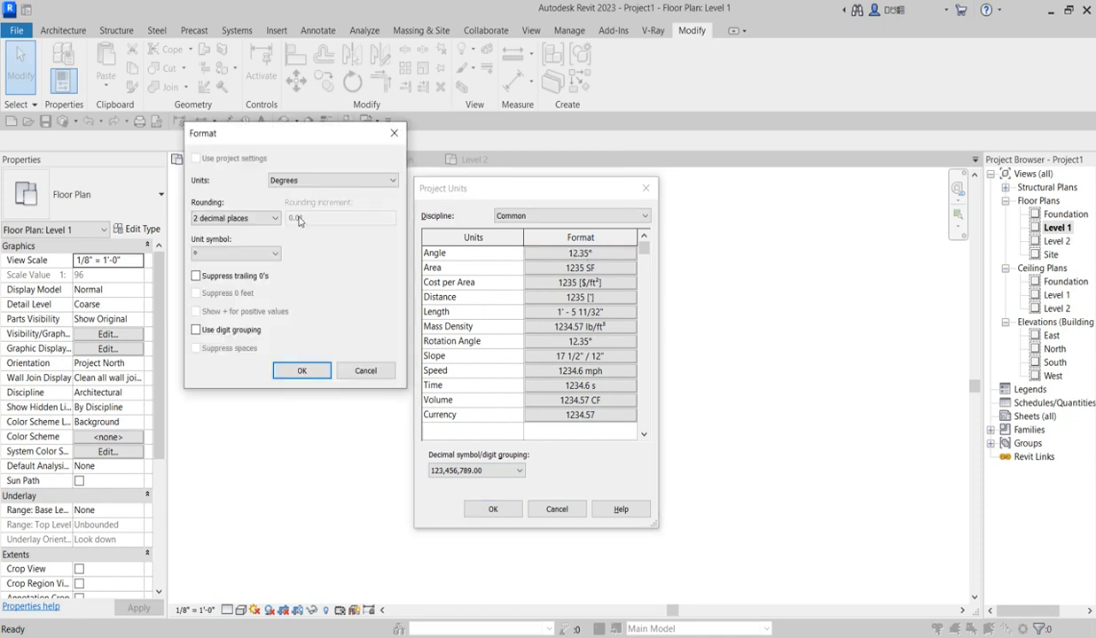
{"action": "left_click", "coordinate": [383, 181]}
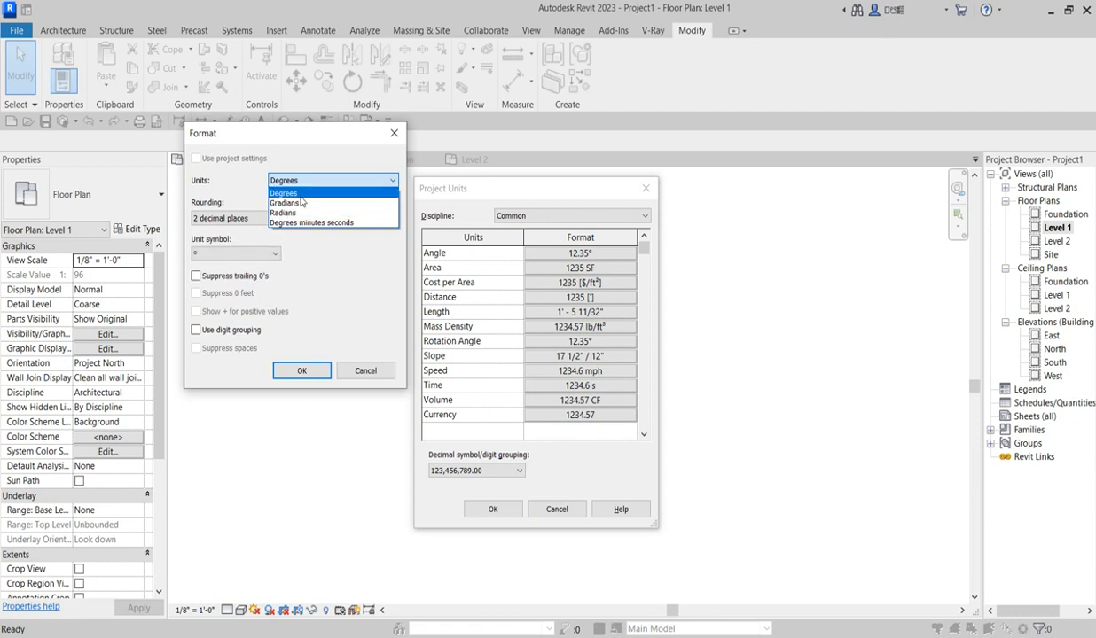
{"action": "left_click", "coordinate": [395, 135]}
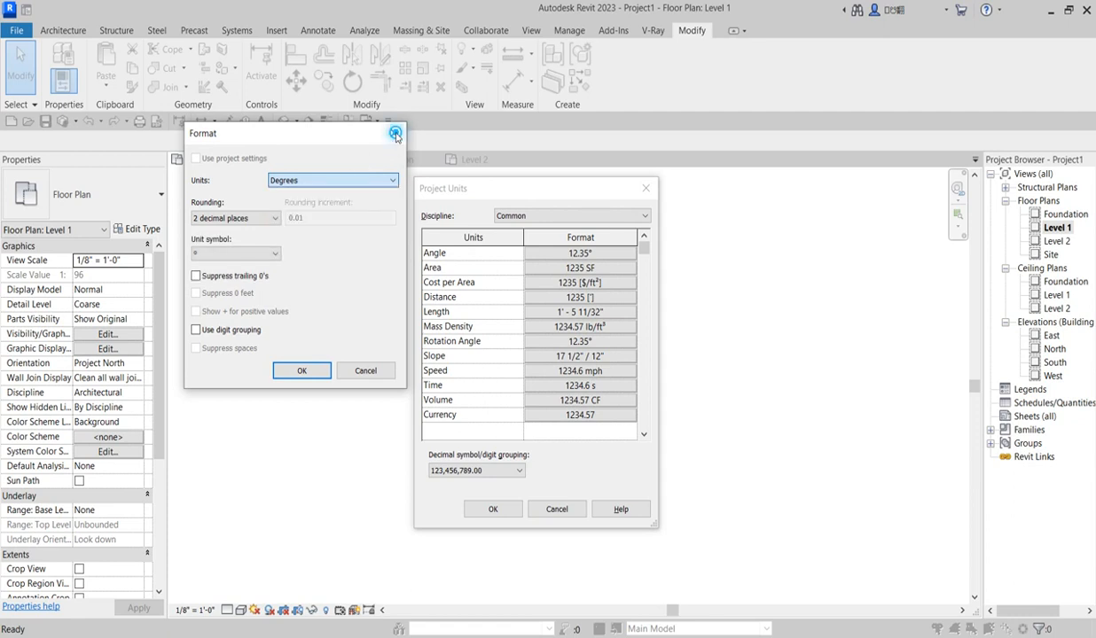
{"action": "left_click", "coordinate": [395, 135]}
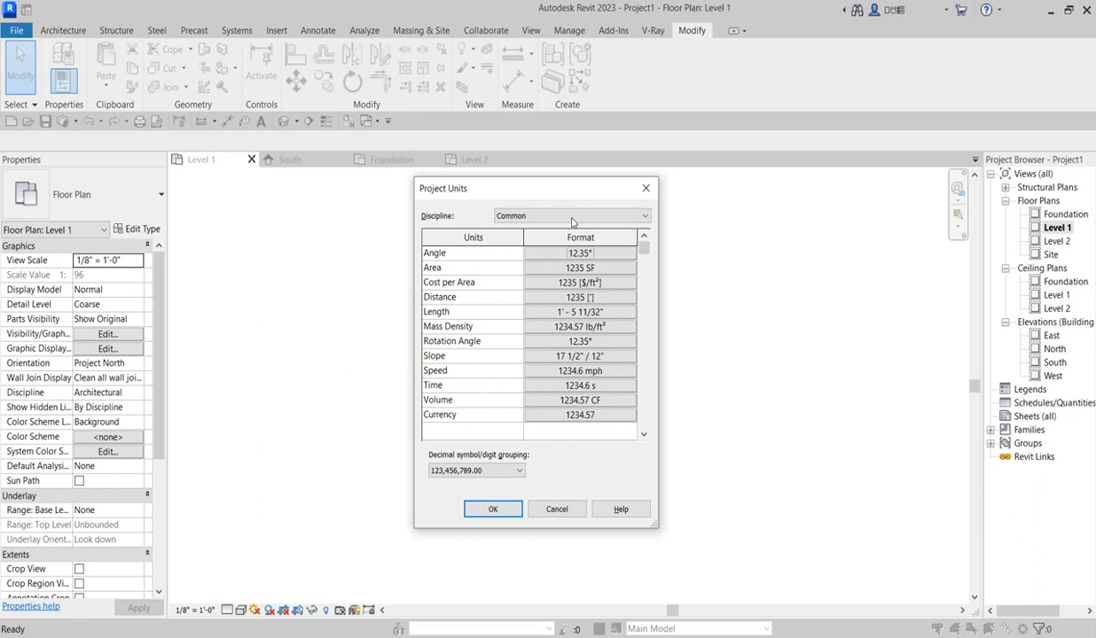
Step: Review the unit choices for the area format and close it without changes
{"action": "left_click", "coordinate": [615, 271]}
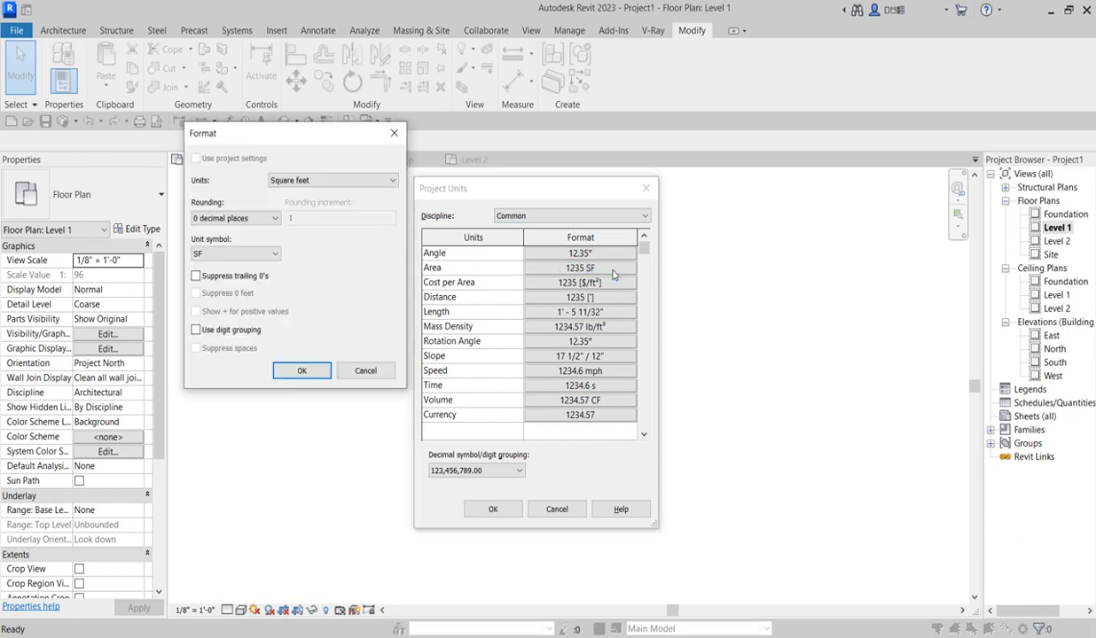
{"action": "left_click", "coordinate": [387, 185]}
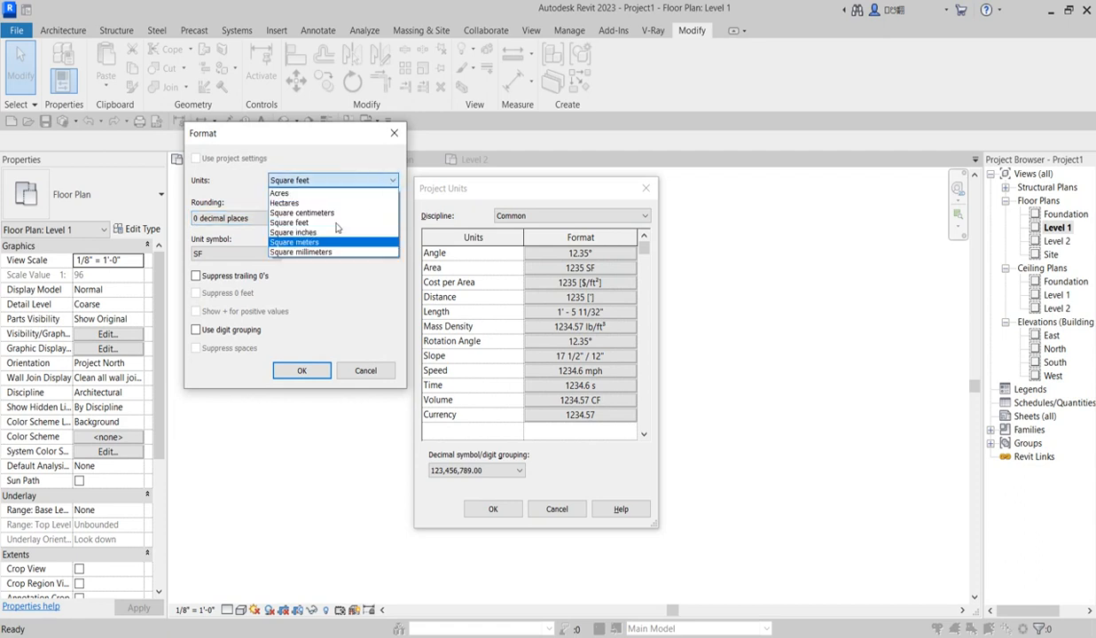
{"action": "left_click", "coordinate": [395, 135]}
{"action": "left_click", "coordinate": [395, 135]}
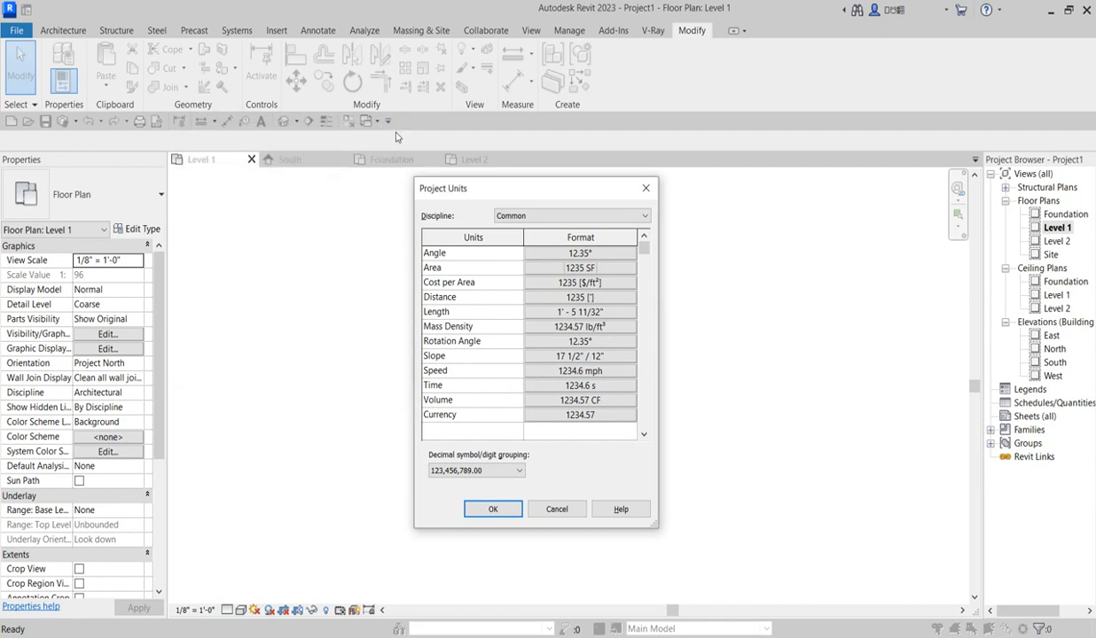
Step: Set the project's distance format to millimeters, keeping 0 decimal places and no unit symbol
{"action": "left_click", "coordinate": [610, 305]}
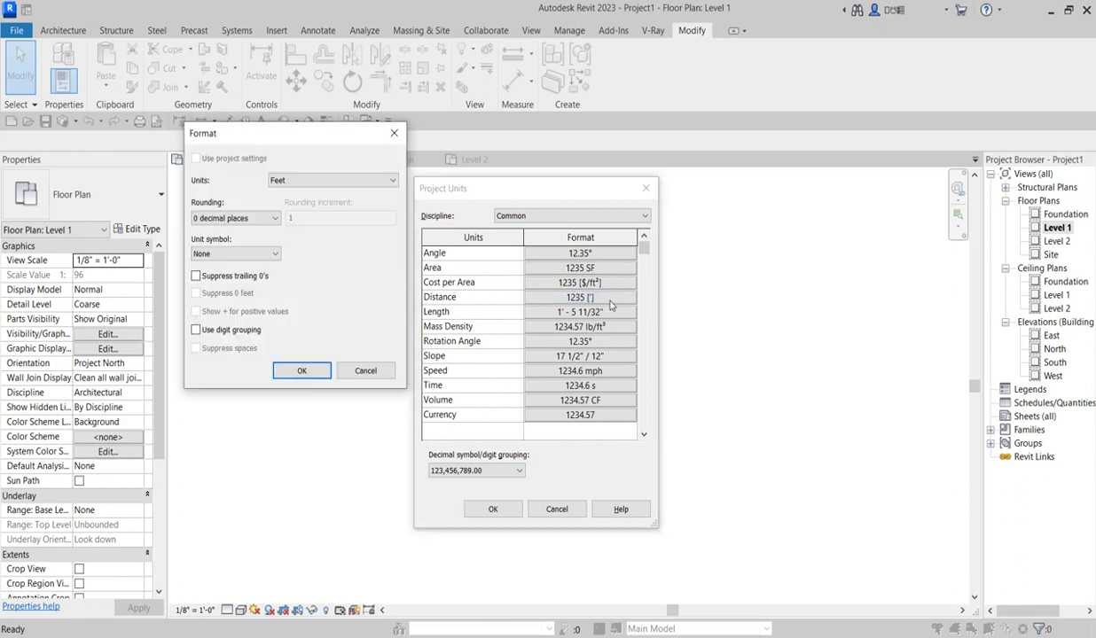
{"action": "left_click", "coordinate": [321, 179]}
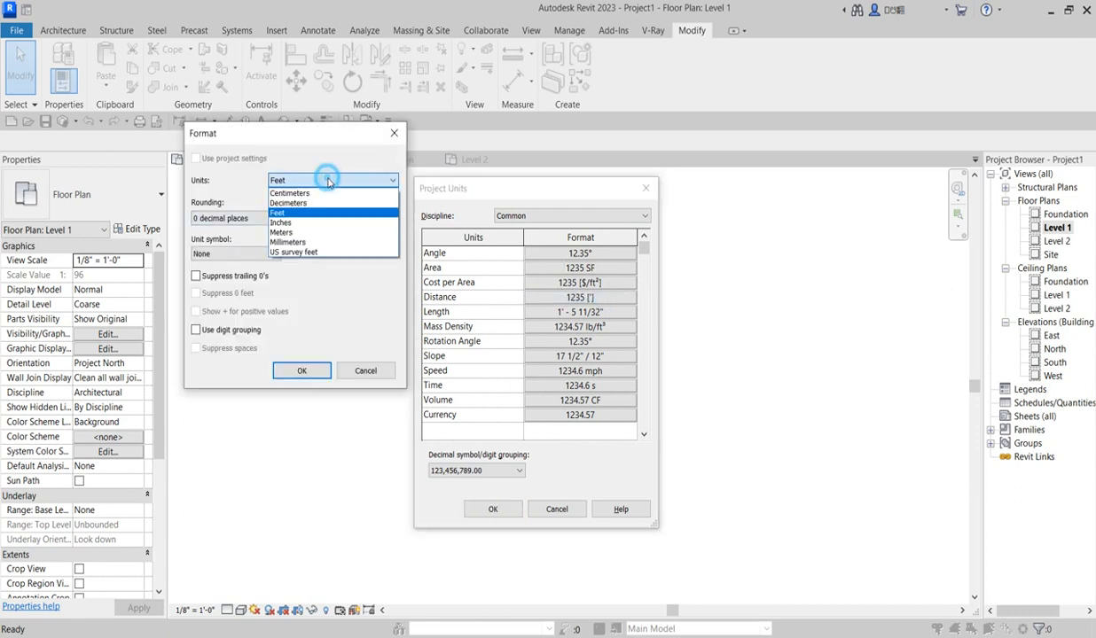
{"action": "left_click", "coordinate": [302, 242]}
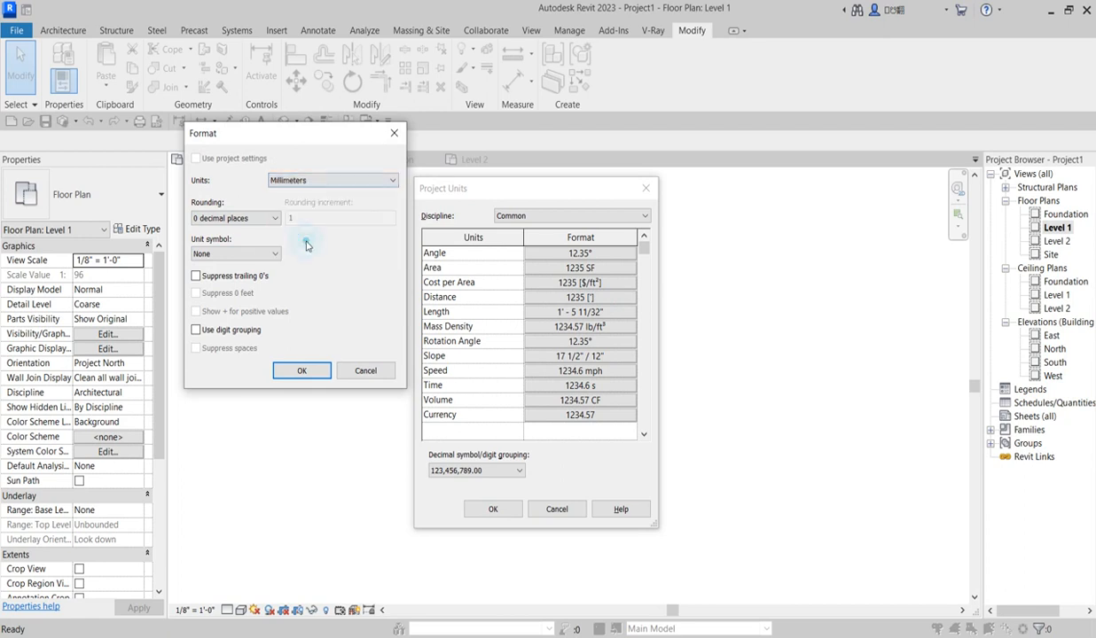
{"action": "left_click", "coordinate": [266, 219]}
{"action": "left_click", "coordinate": [266, 219]}
{"action": "left_click", "coordinate": [266, 219]}
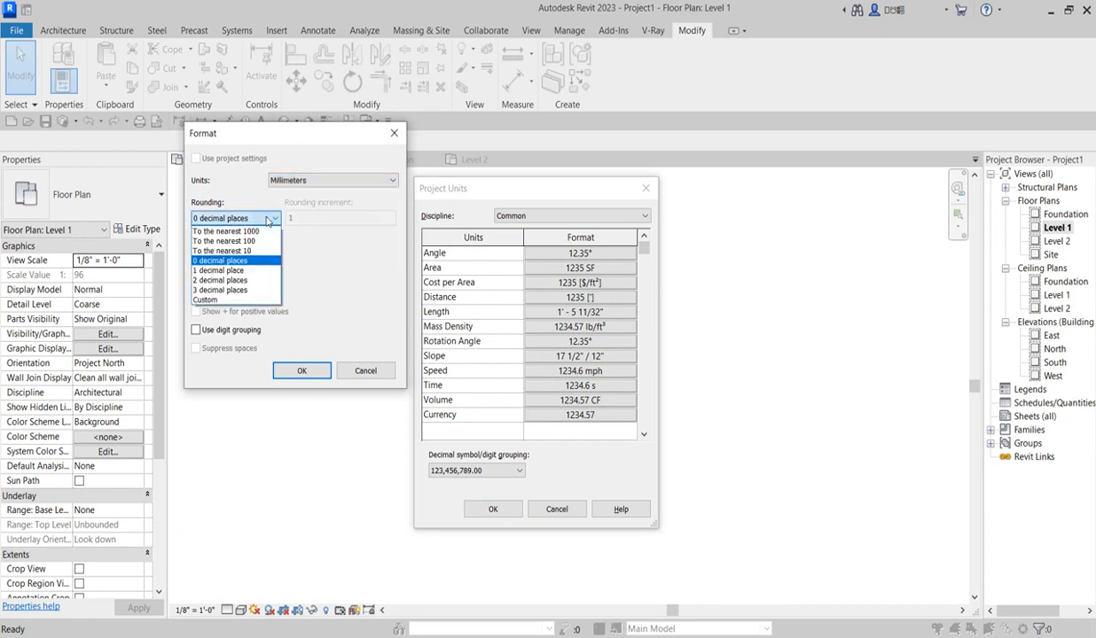
{"action": "left_click", "coordinate": [312, 272]}
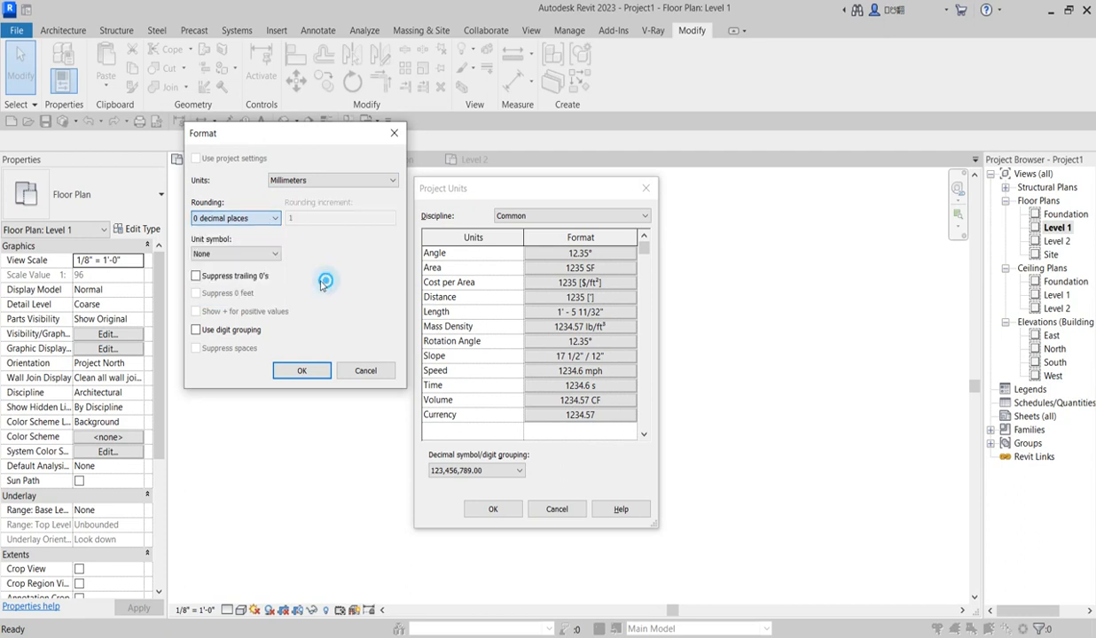
{"action": "left_click", "coordinate": [272, 254]}
{"action": "left_click", "coordinate": [342, 293]}
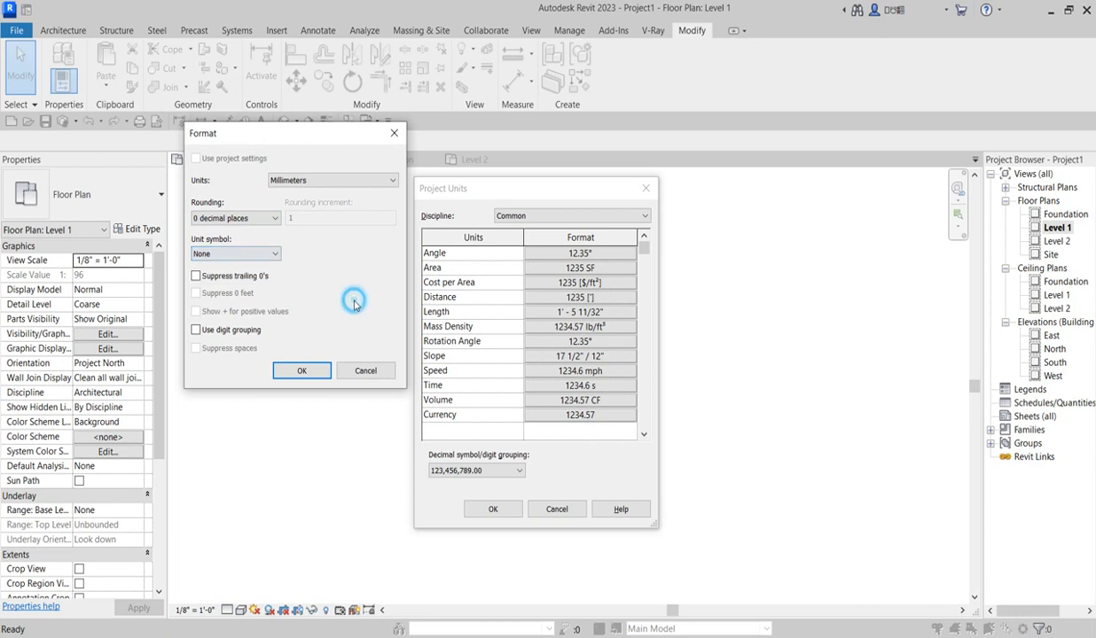
{"action": "left_click", "coordinate": [302, 372]}
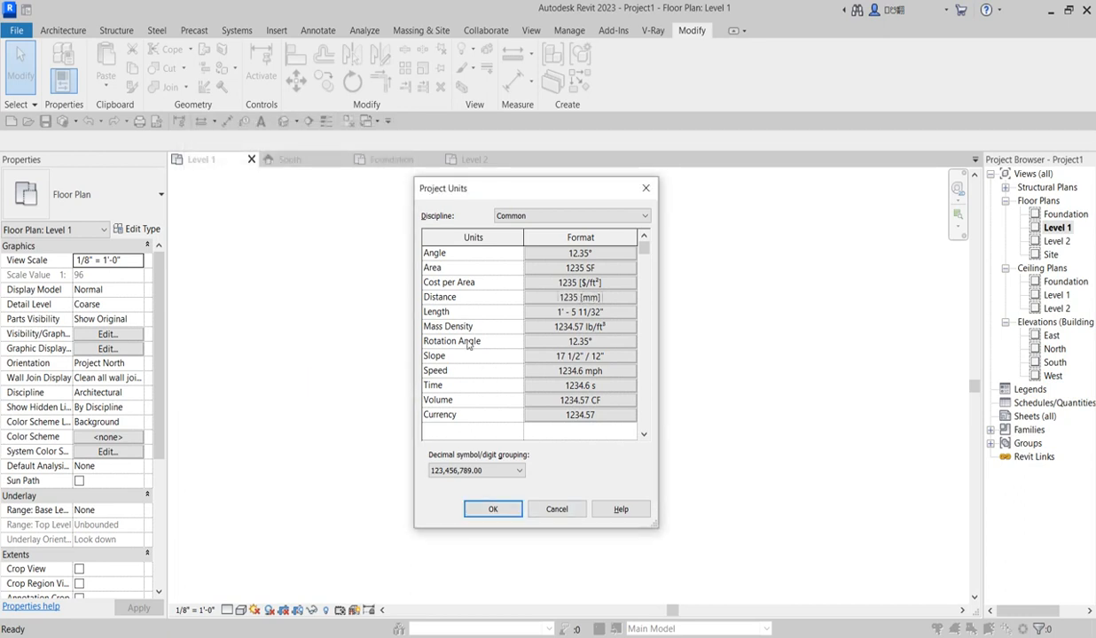
Step: Set the project's length format to millimeters with 0 decimal places and no unit symbol
{"action": "left_click", "coordinate": [595, 312]}
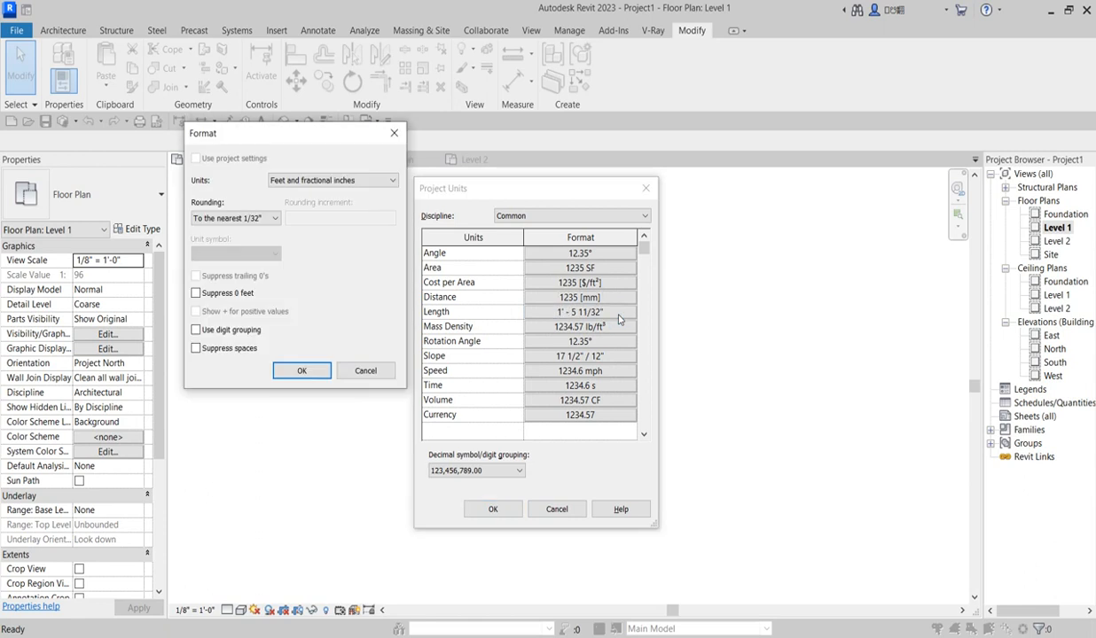
{"action": "left_click", "coordinate": [345, 181]}
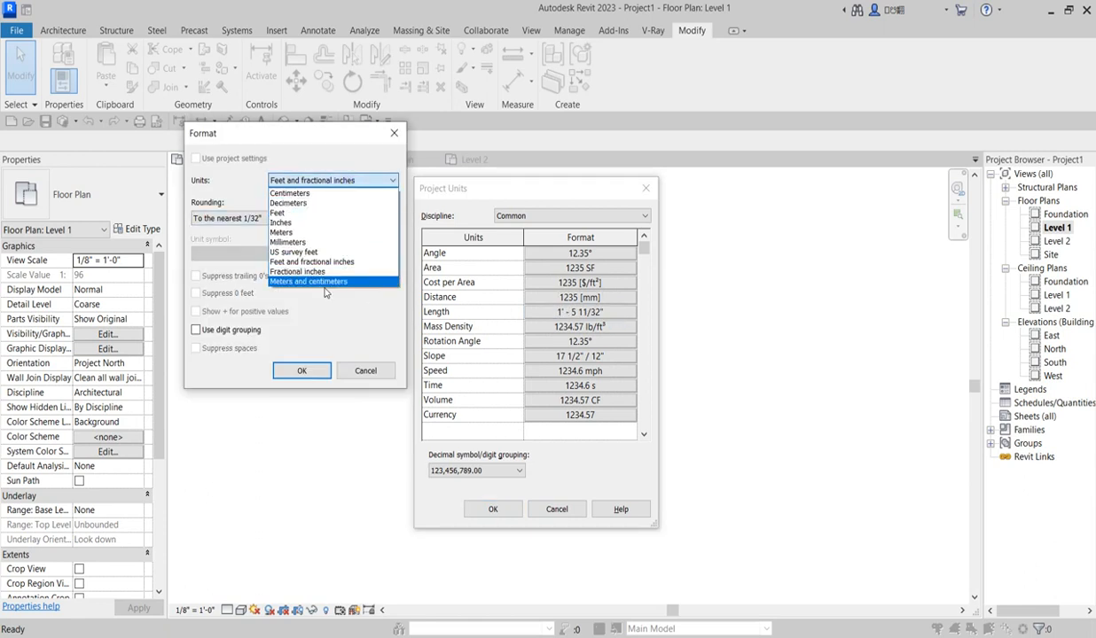
{"action": "left_click", "coordinate": [293, 242]}
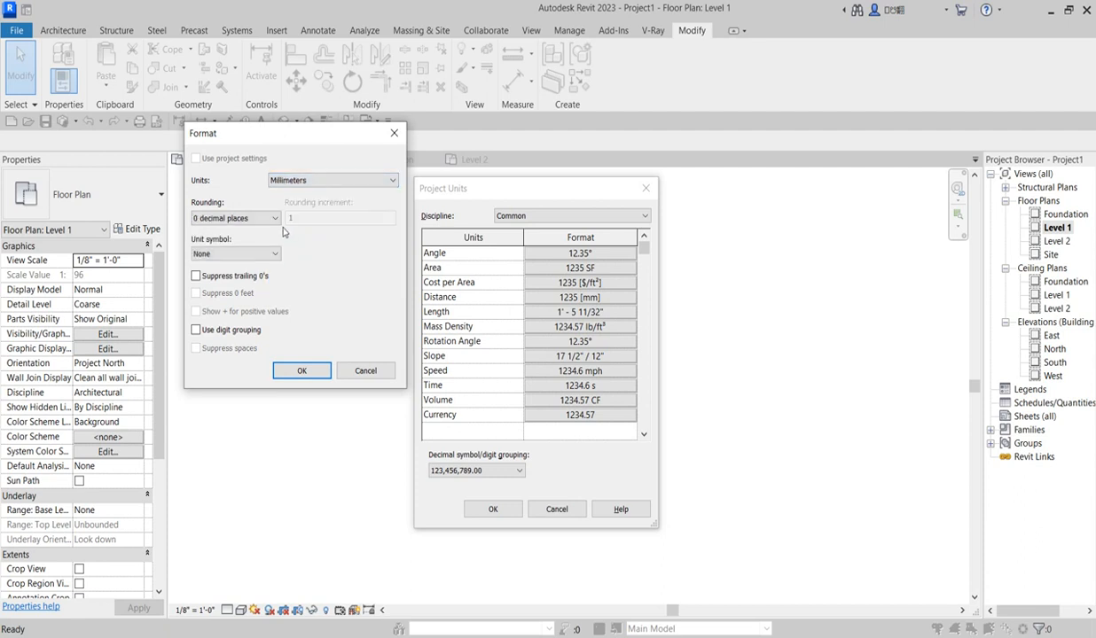
{"action": "left_click", "coordinate": [273, 255]}
{"action": "left_click", "coordinate": [255, 268]}
{"action": "left_click", "coordinate": [259, 255]}
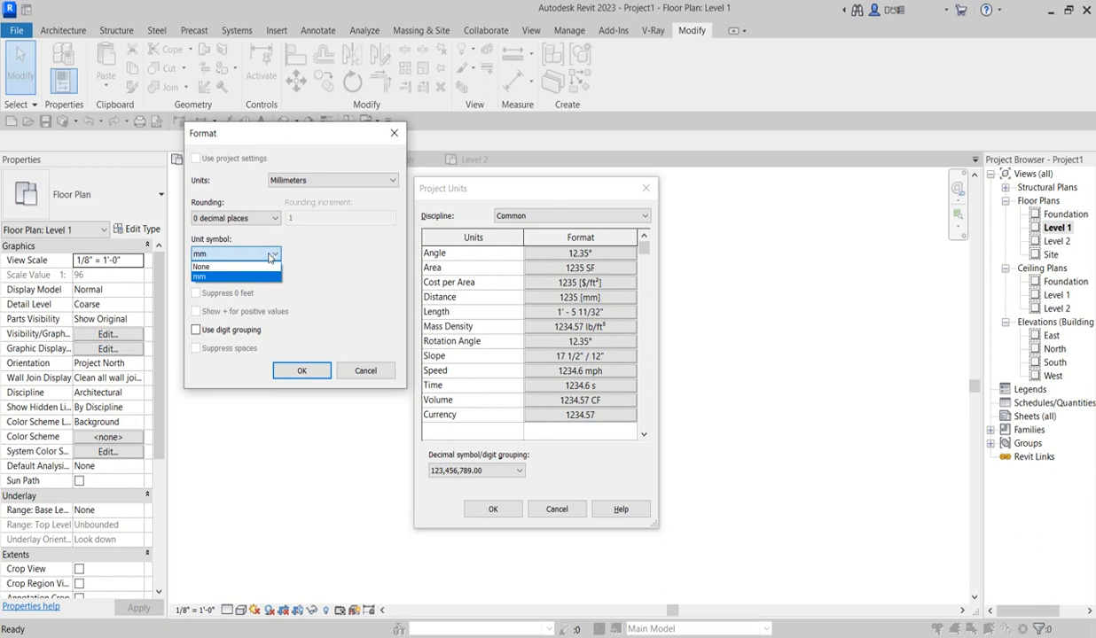
{"action": "left_click", "coordinate": [221, 263]}
{"action": "left_click", "coordinate": [301, 370]}
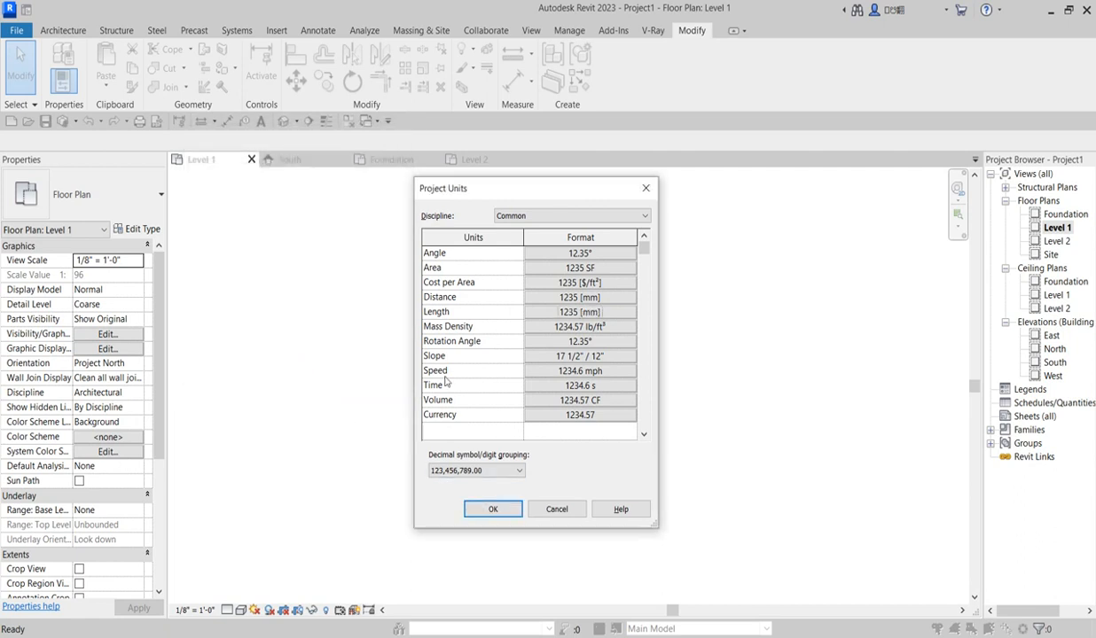
Step: Set the slope format to Rise / 1000 millimeters with 0 decimal places and apply the project units
{"action": "left_click", "coordinate": [574, 356]}
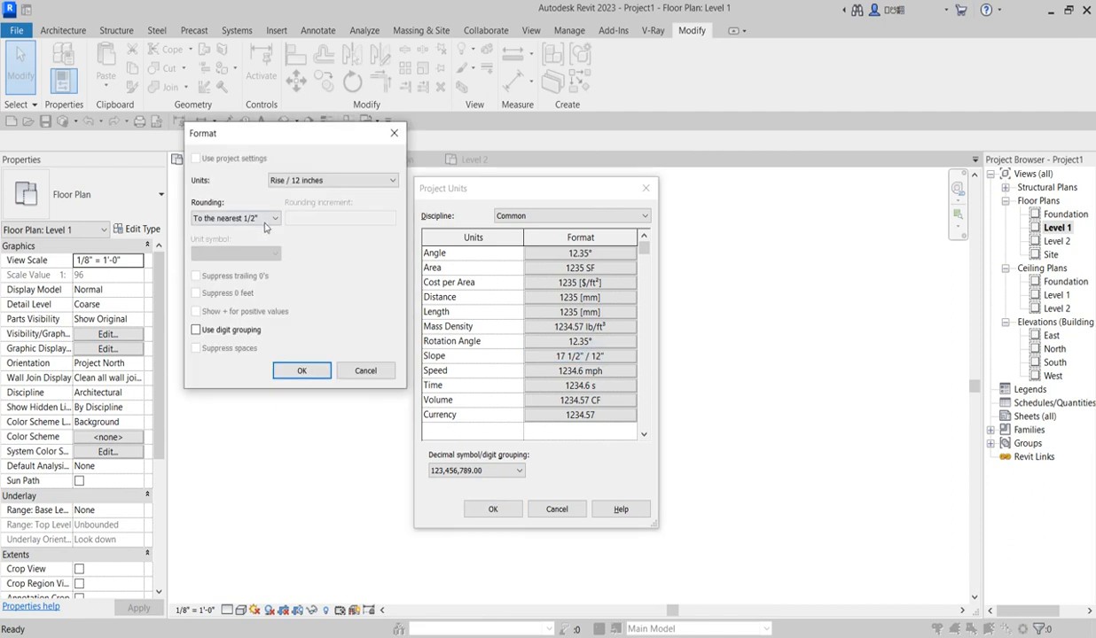
{"action": "left_click", "coordinate": [377, 180]}
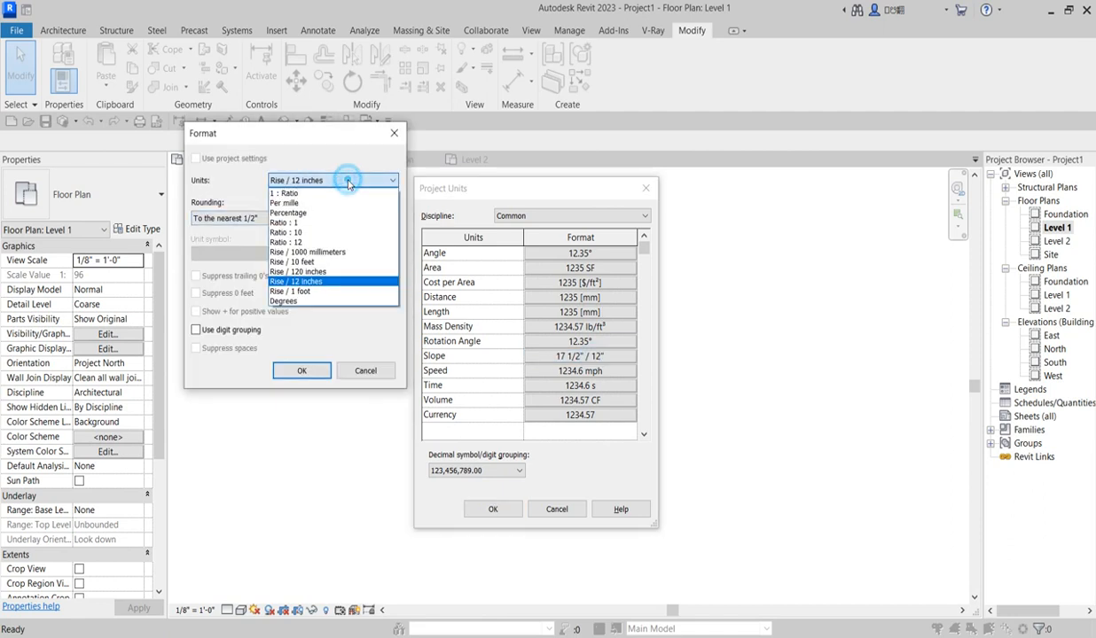
{"action": "left_click", "coordinate": [335, 253]}
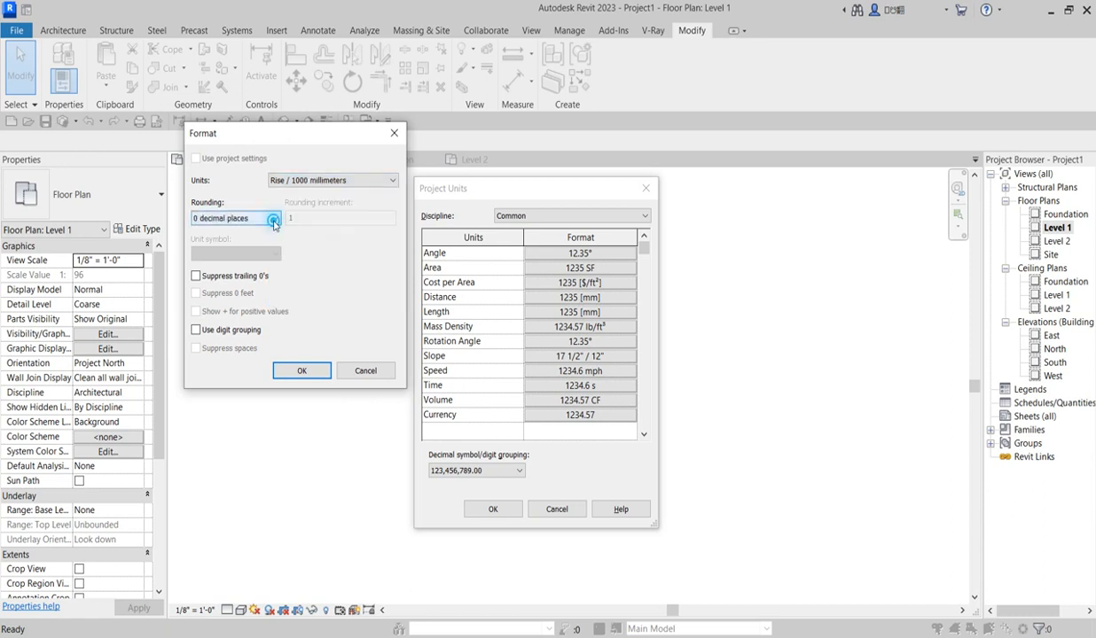
{"action": "left_click", "coordinate": [274, 220]}
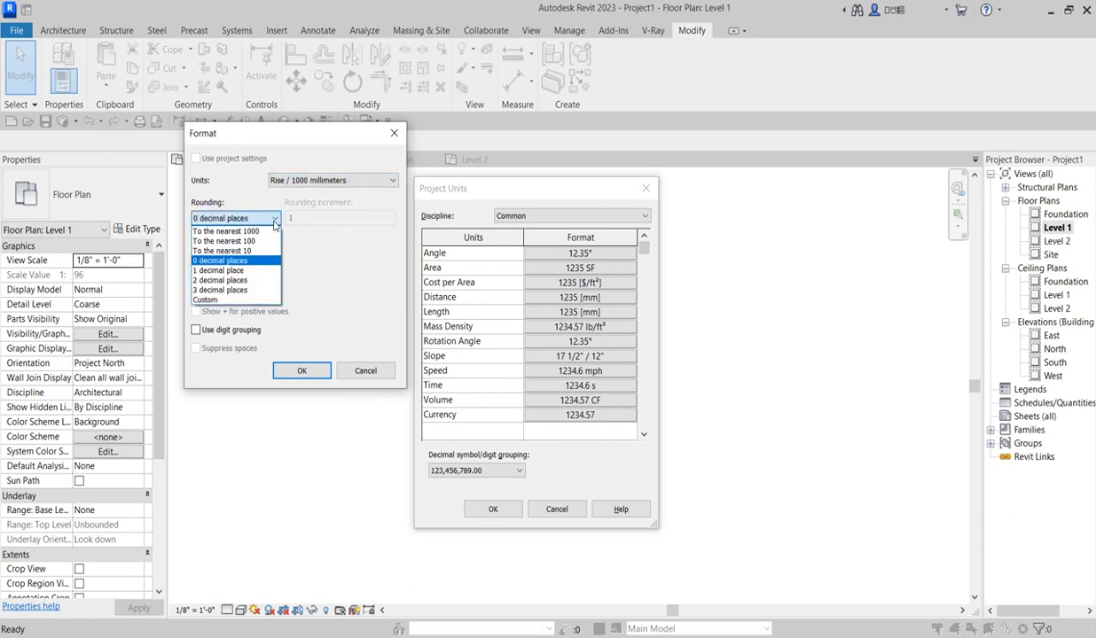
{"action": "left_click", "coordinate": [247, 263]}
{"action": "left_click", "coordinate": [309, 374]}
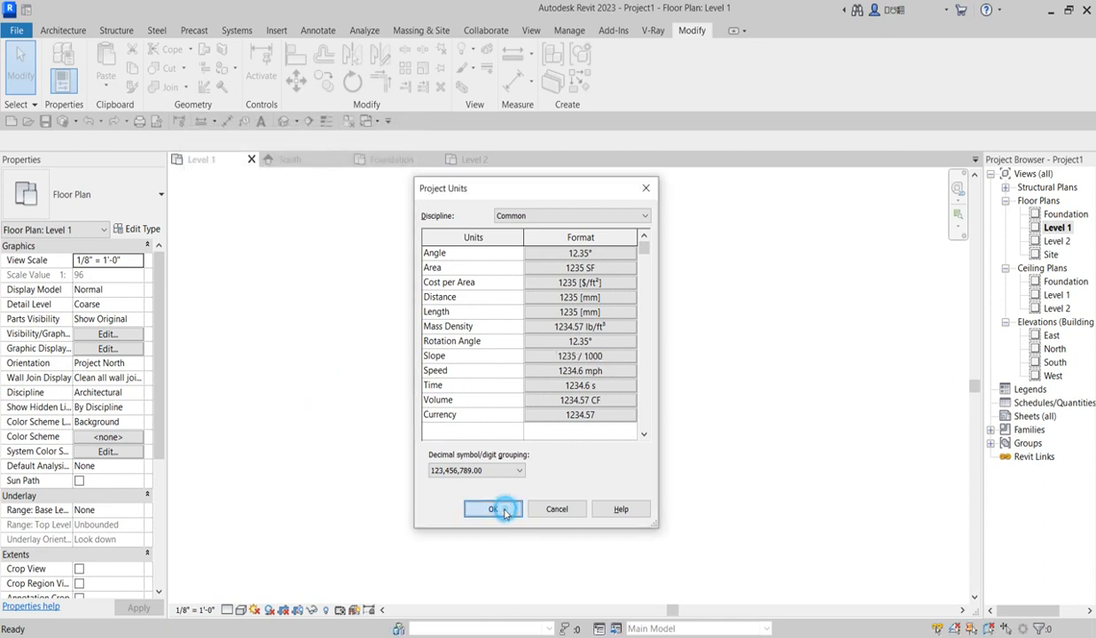
{"action": "left_click", "coordinate": [493, 508]}
Step: Examine the room dimensions on the Level 1 plan, and open the South elevation to examine its level heights
{"action": "scroll", "coordinate": [461, 264], "scroll_direction": "up", "scroll_amount": 5}
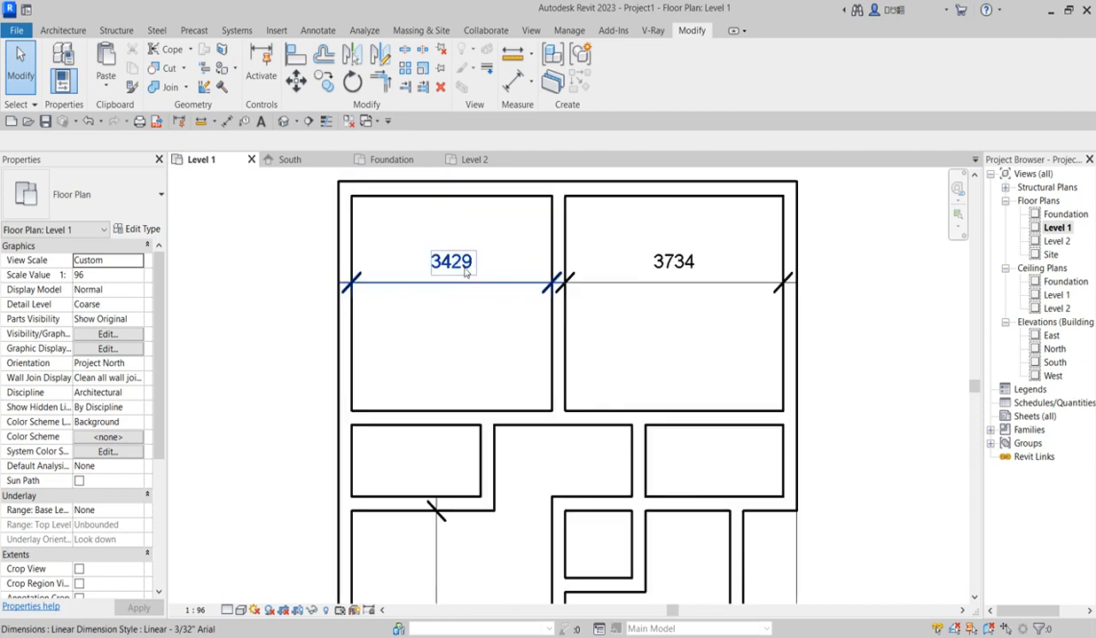
{"action": "scroll", "coordinate": [448, 308], "scroll_direction": "down", "scroll_amount": 5}
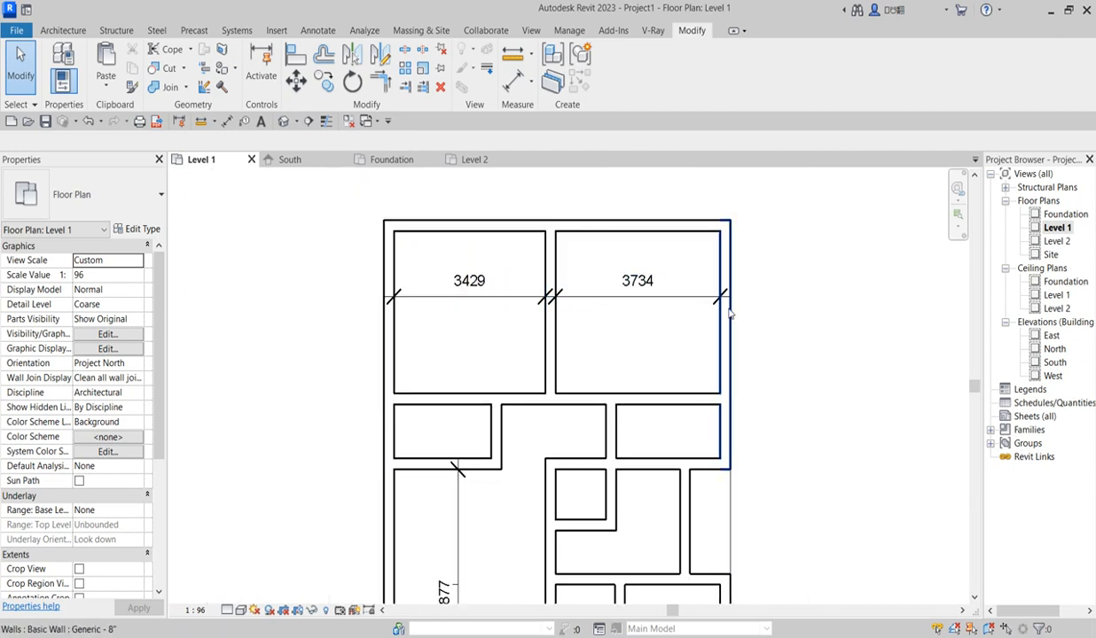
{"action": "double_click", "coordinate": [1055, 362]}
{"action": "scroll", "coordinate": [711, 423], "scroll_direction": "down", "scroll_amount": 3}
{"action": "scroll", "coordinate": [798, 461], "scroll_direction": "up", "scroll_amount": 4}
{"action": "scroll", "coordinate": [795, 460], "scroll_direction": "up", "scroll_amount": 2}
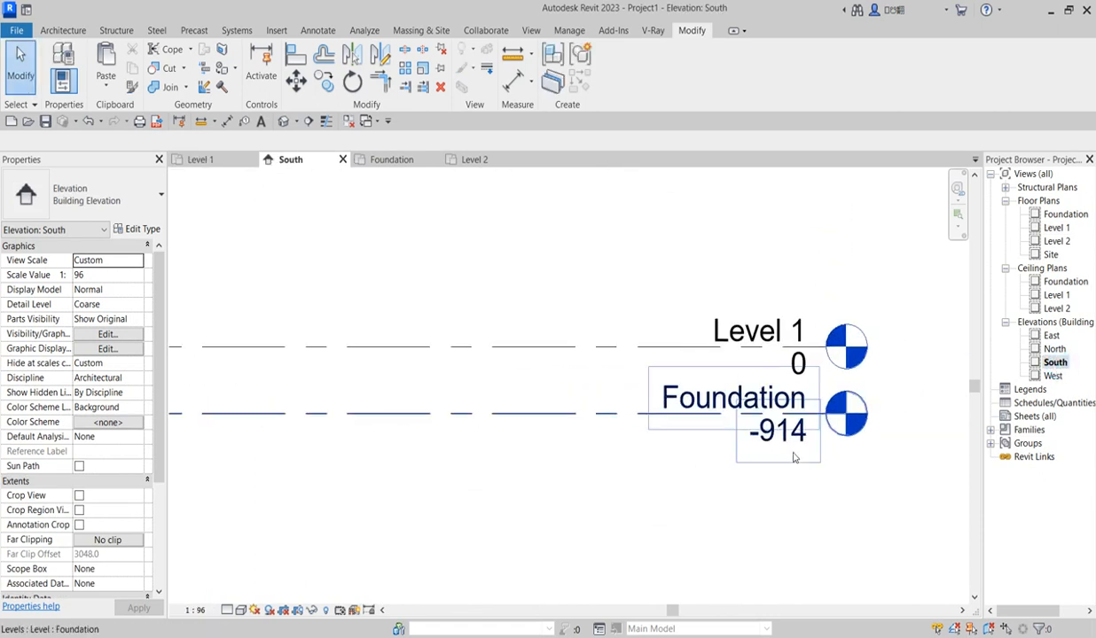
{"action": "scroll", "coordinate": [768, 434], "scroll_direction": "down", "scroll_amount": 2}
{"action": "scroll", "coordinate": [695, 321], "scroll_direction": "up", "scroll_amount": 1}
{"action": "scroll", "coordinate": [695, 322], "scroll_direction": "down", "scroll_amount": 3}
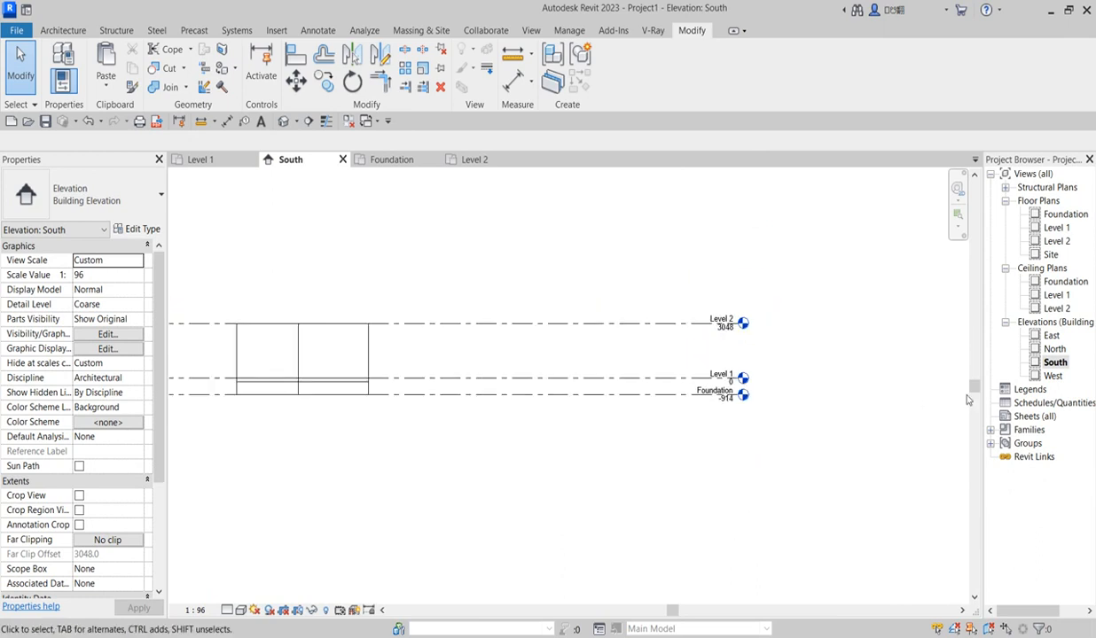
{"action": "scroll", "coordinate": [620, 443], "scroll_direction": "down", "scroll_amount": 3}
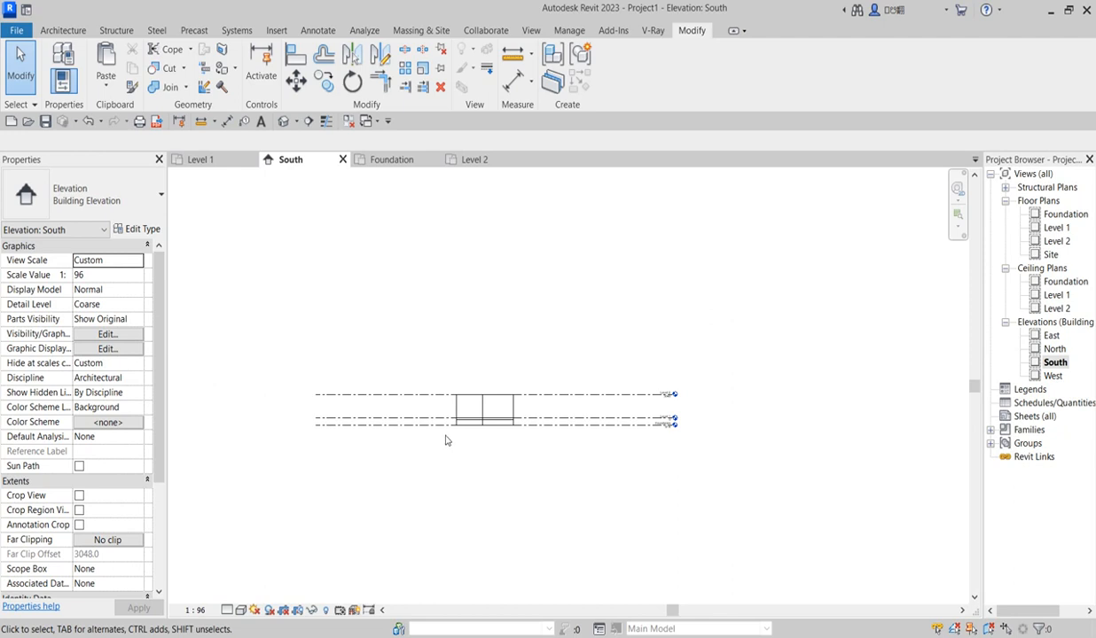
{"action": "scroll", "coordinate": [464, 431], "scroll_direction": "up", "scroll_amount": 3}
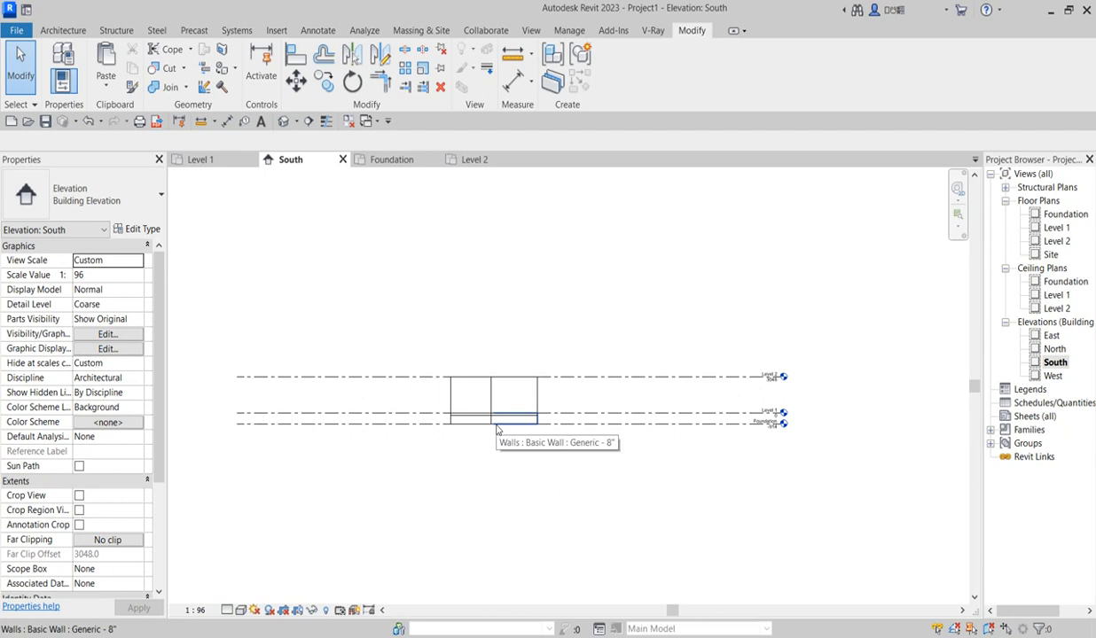
{"action": "scroll", "coordinate": [492, 428], "scroll_direction": "up", "scroll_amount": 2}
{"action": "scroll", "coordinate": [790, 414], "scroll_direction": "up", "scroll_amount": 2}
{"action": "scroll", "coordinate": [763, 438], "scroll_direction": "down", "scroll_amount": 3}
{"action": "scroll", "coordinate": [849, 441], "scroll_direction": "up", "scroll_amount": 2}
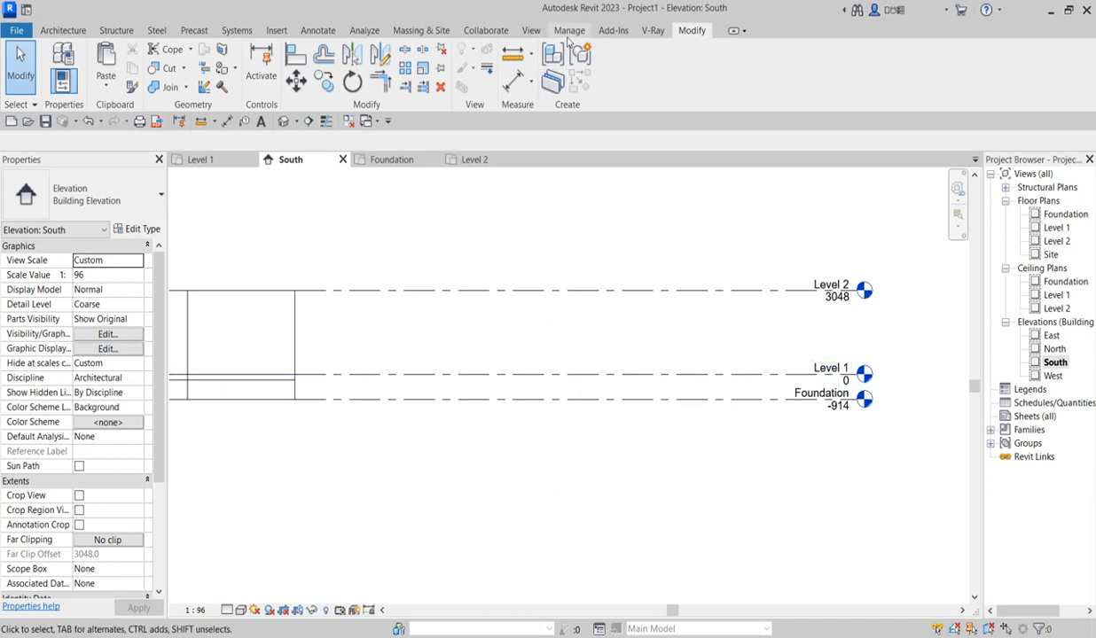
{"action": "left_click", "coordinate": [572, 31]}
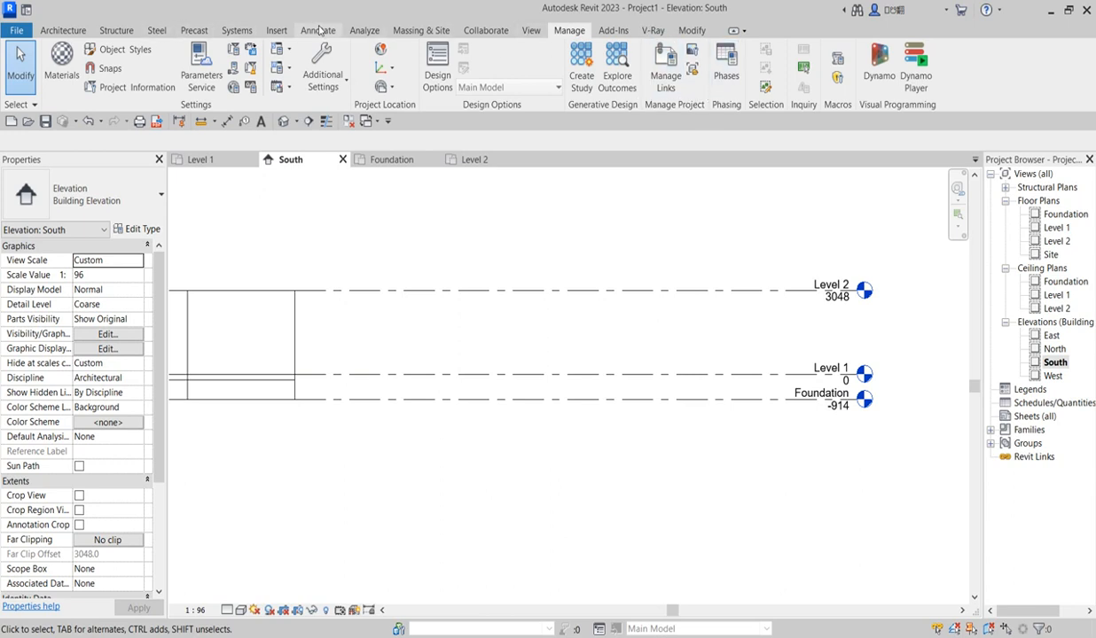
{"action": "left_click", "coordinate": [241, 32]}
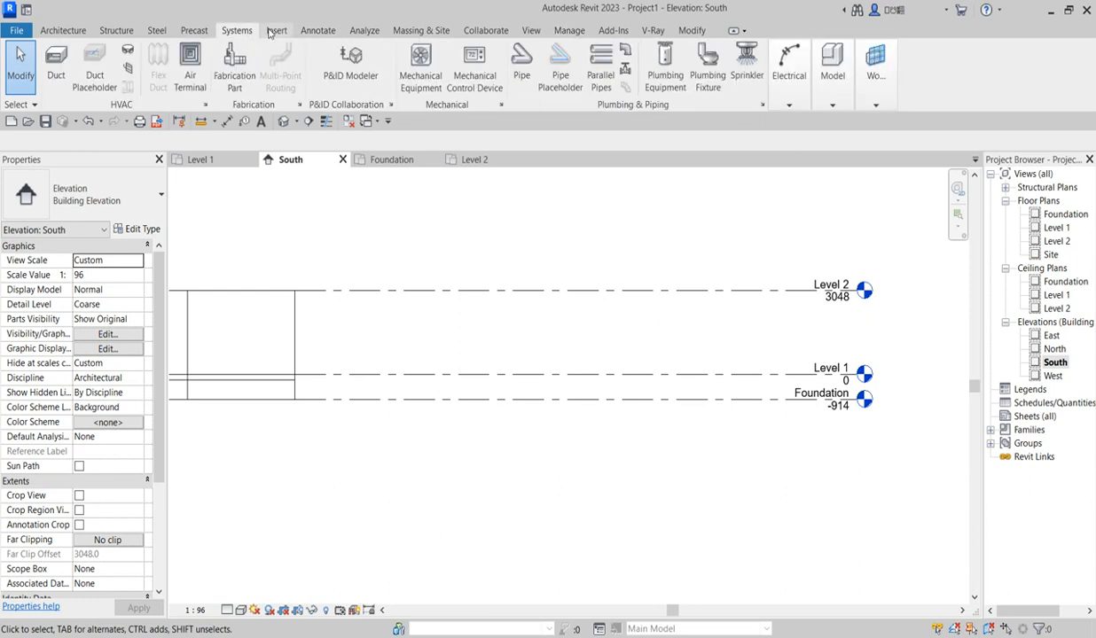
{"action": "left_click", "coordinate": [315, 31]}
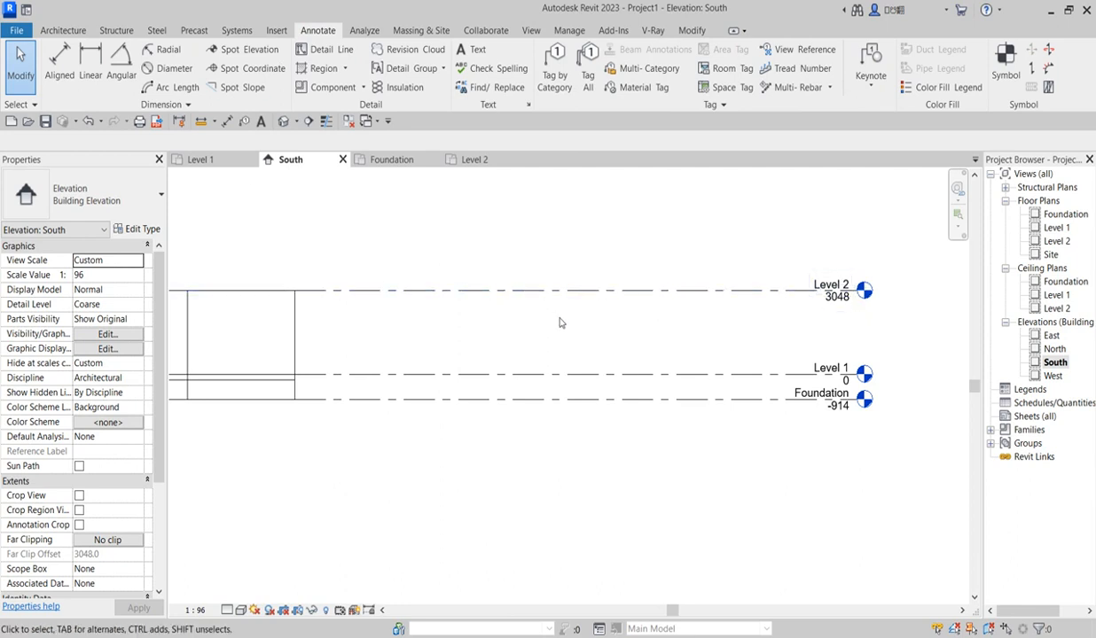
Step: Reopen the project units settings and set the distance format to feet, keeping 0 decimal places and no unit symbol
{"action": "scroll", "coordinate": [573, 331], "scroll_direction": "down", "scroll_amount": 1}
{"action": "scroll", "coordinate": [572, 331], "scroll_direction": "down", "scroll_amount": 1}
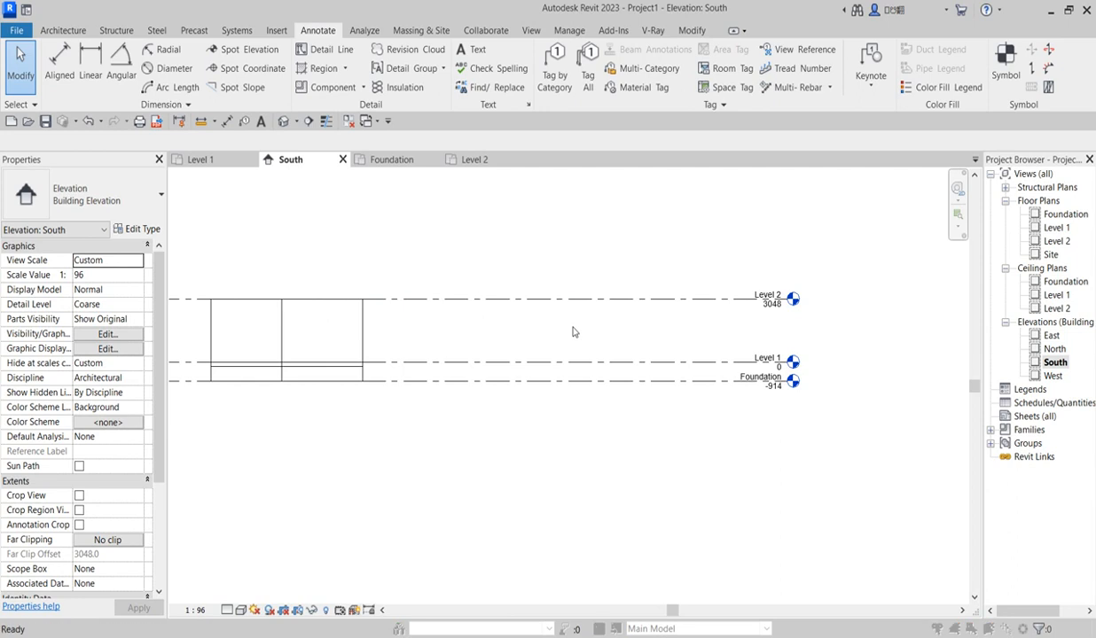
{"action": "key", "text": "u"}
{"action": "key", "text": "n"}
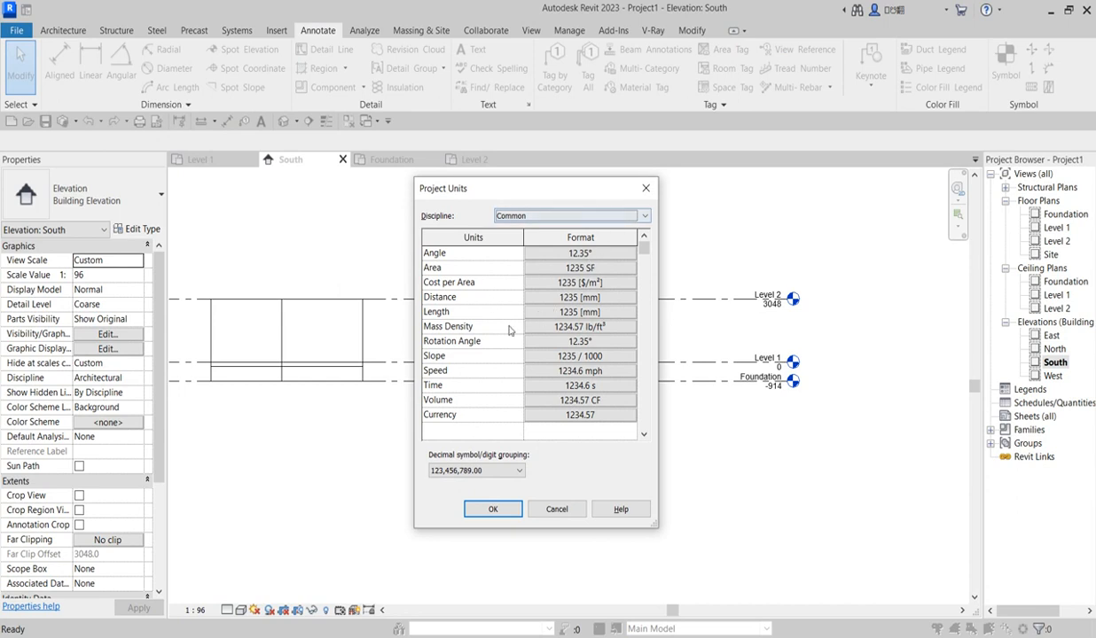
{"action": "left_click", "coordinate": [585, 300]}
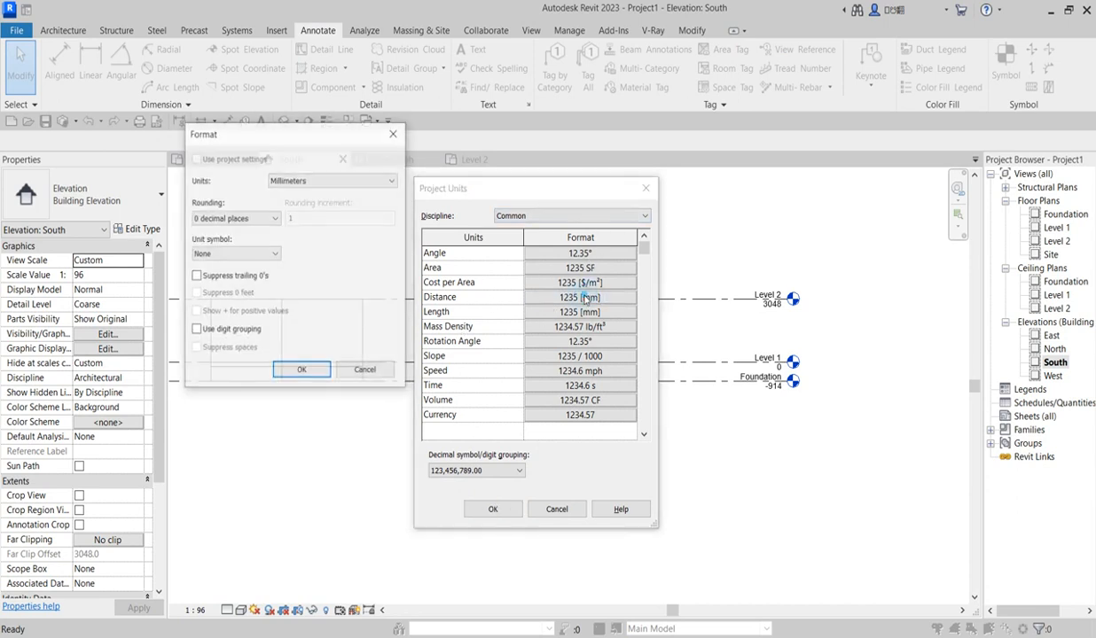
{"action": "left_click", "coordinate": [370, 181]}
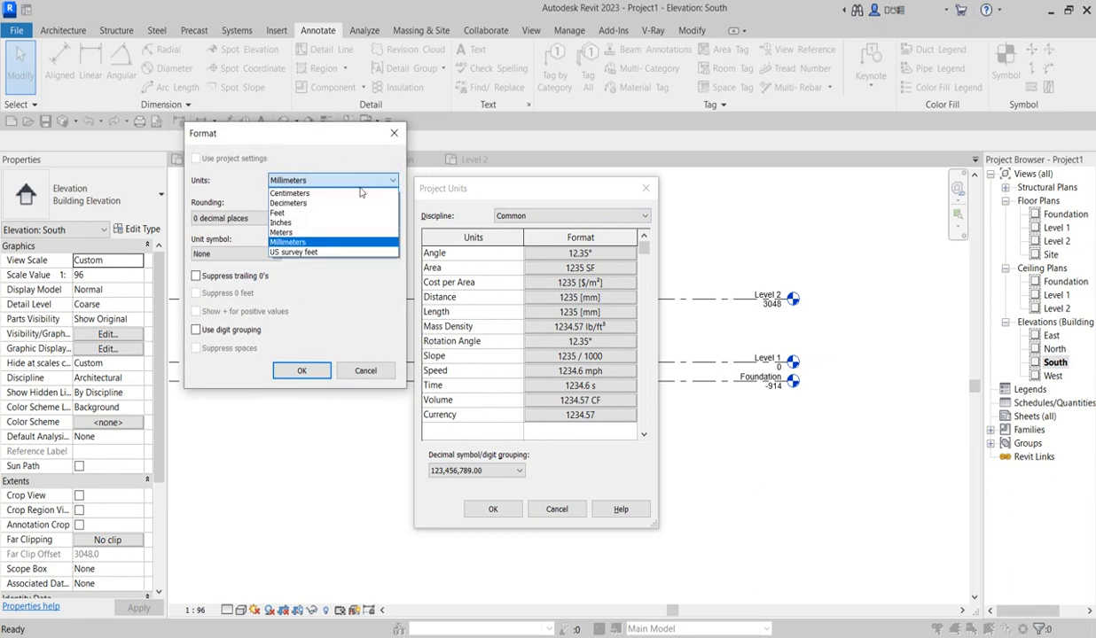
{"action": "left_click", "coordinate": [293, 213]}
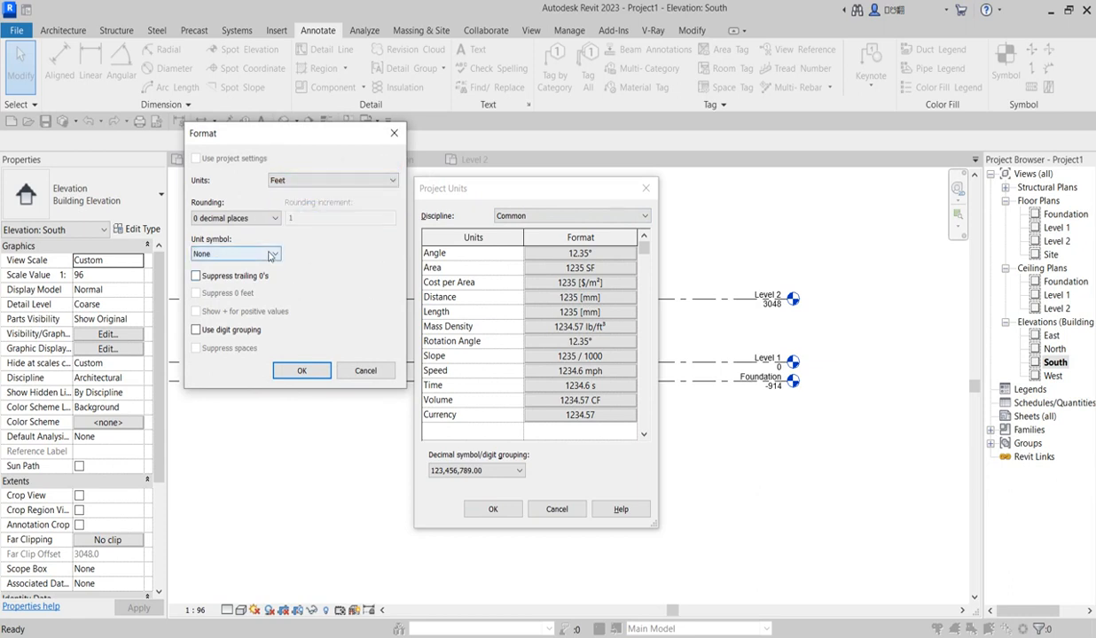
{"action": "left_click", "coordinate": [276, 255]}
{"action": "left_click", "coordinate": [327, 282]}
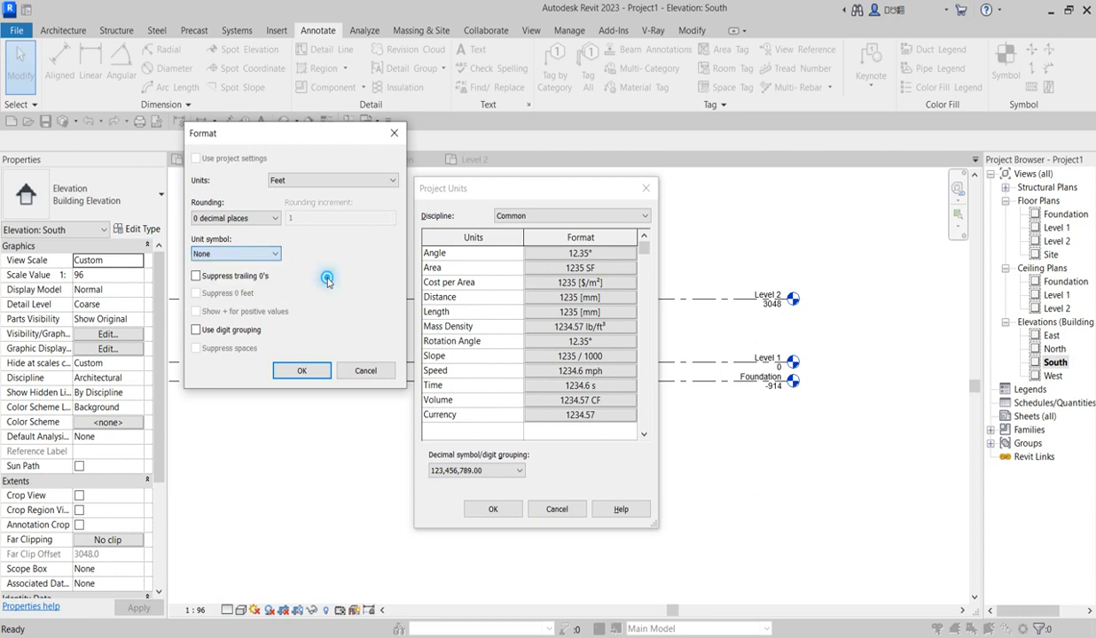
{"action": "left_click", "coordinate": [301, 372]}
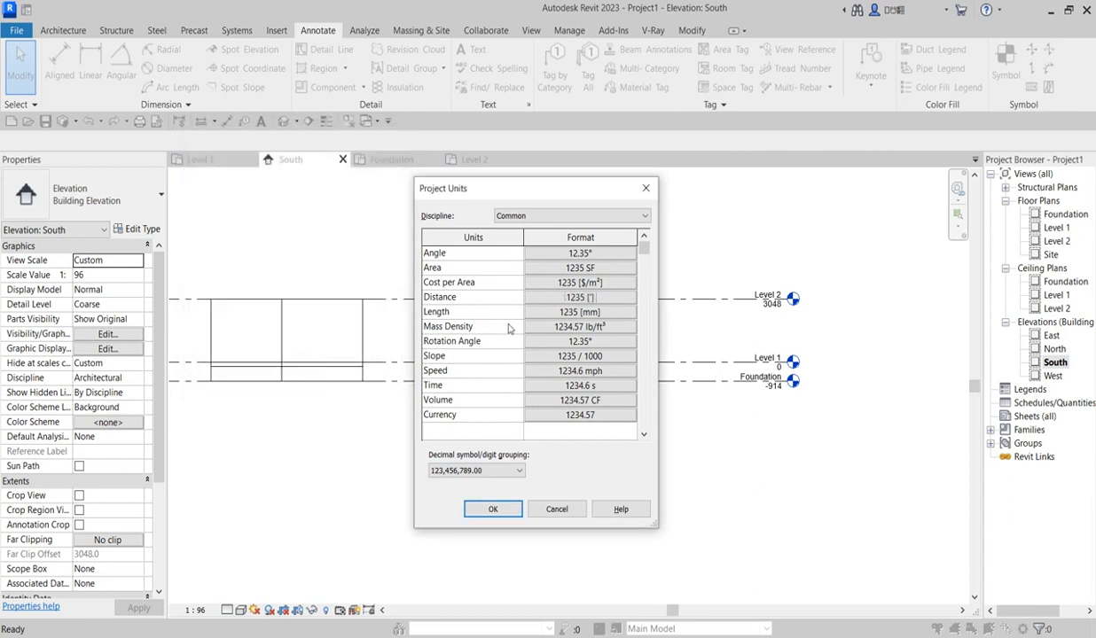
Step: Set the project's length format to feet, keeping 0 decimal places and no unit symbol
{"action": "left_click", "coordinate": [581, 312]}
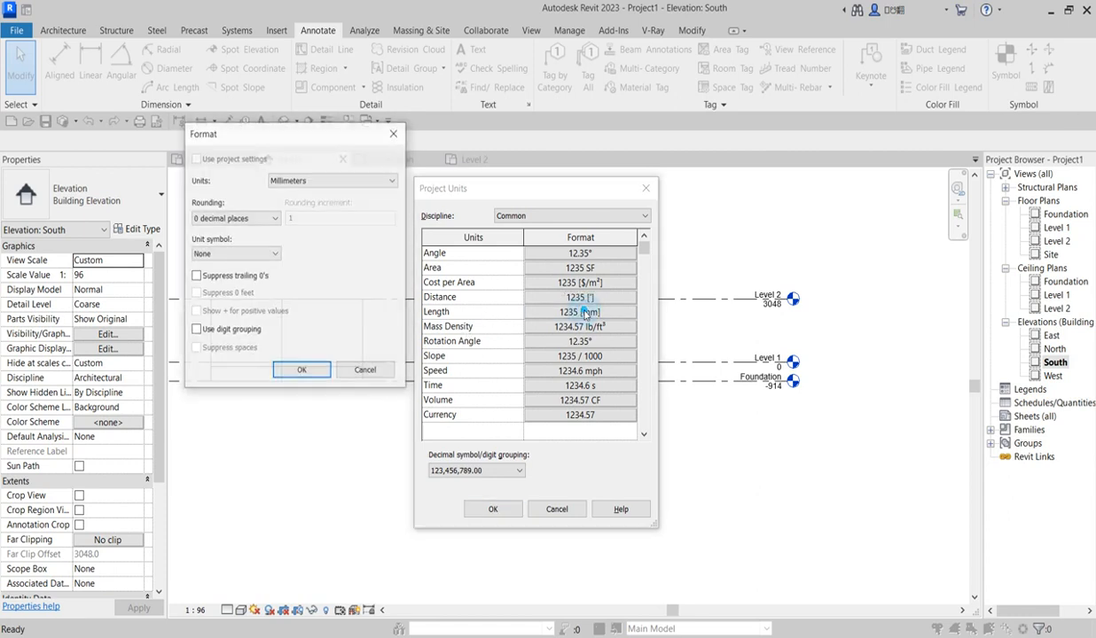
{"action": "left_click", "coordinate": [382, 183]}
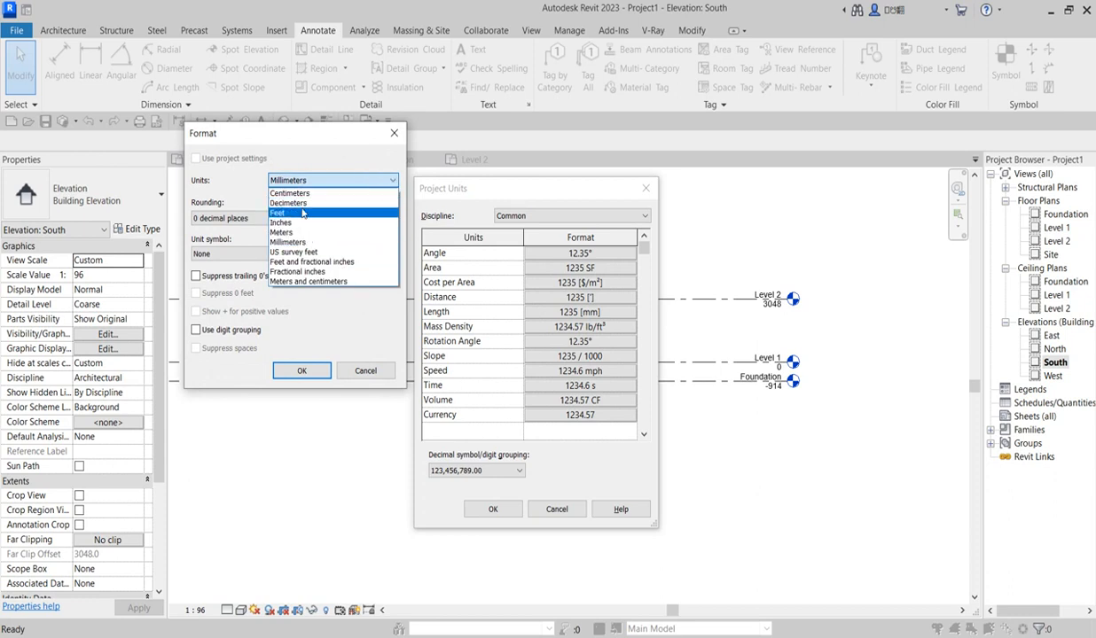
{"action": "left_click", "coordinate": [302, 212]}
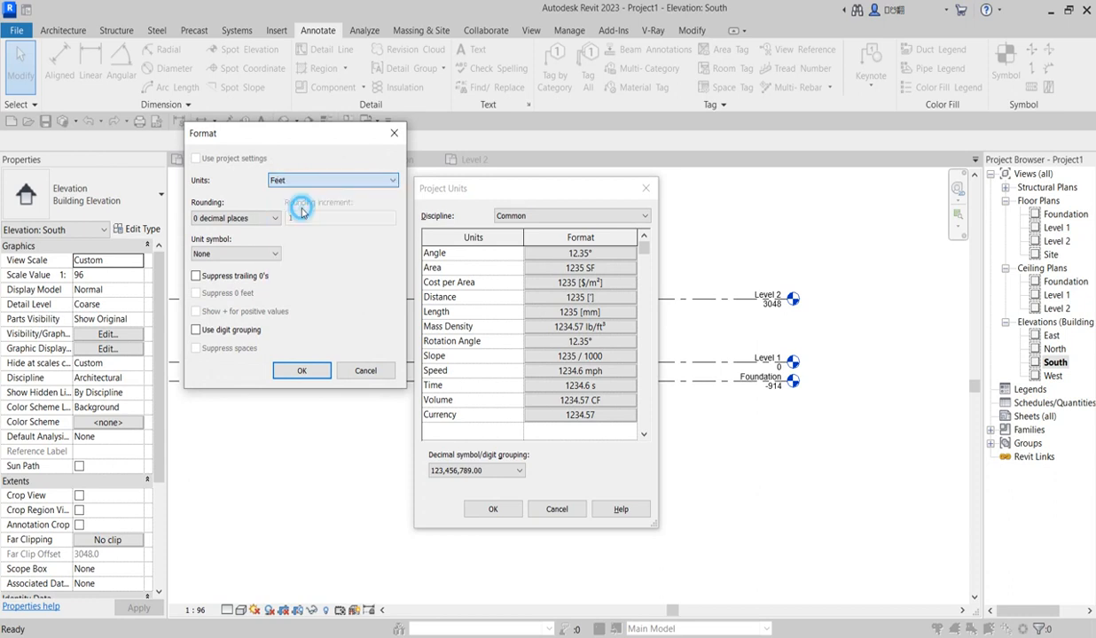
{"action": "left_click", "coordinate": [302, 371]}
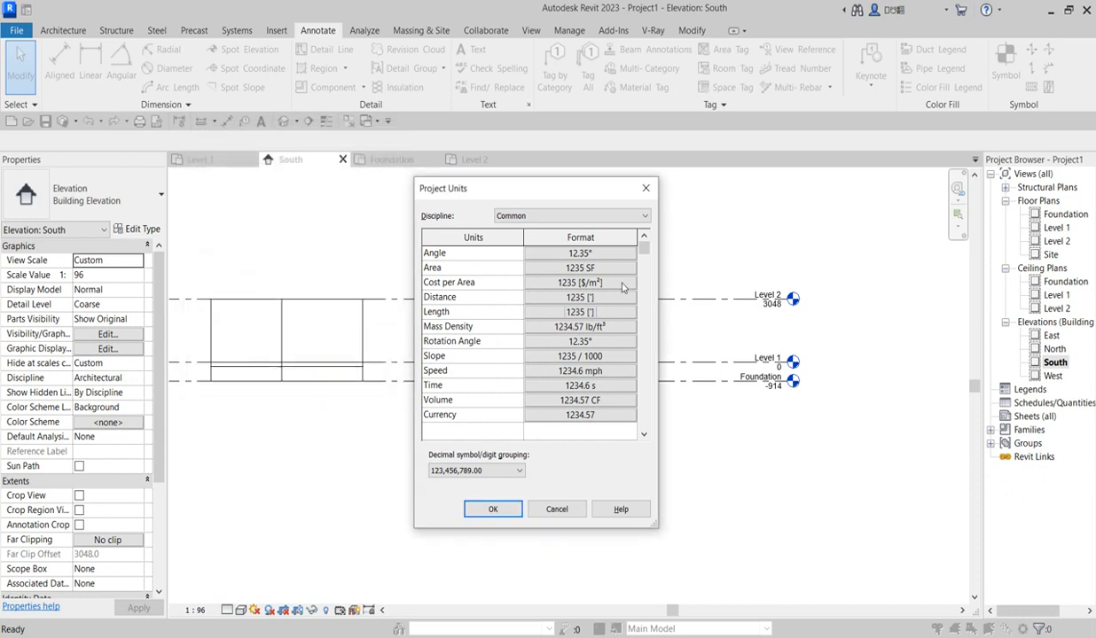
Step: Recheck the distance format's feet, 0 decimal places and no-symbol options, and apply the project units
{"action": "left_click", "coordinate": [611, 296]}
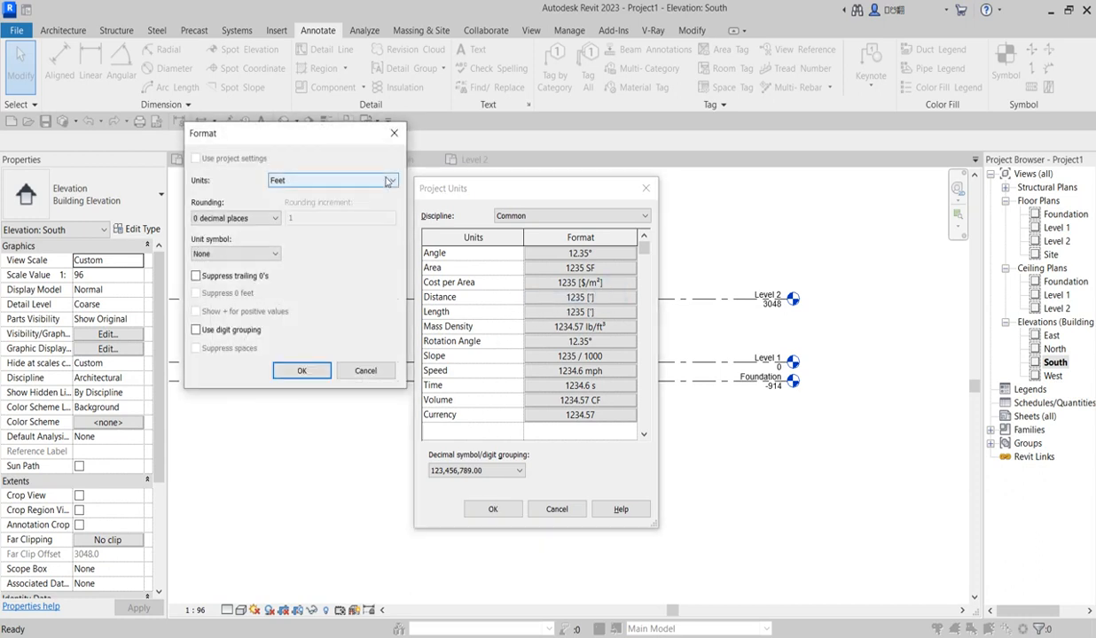
{"action": "left_click", "coordinate": [388, 180]}
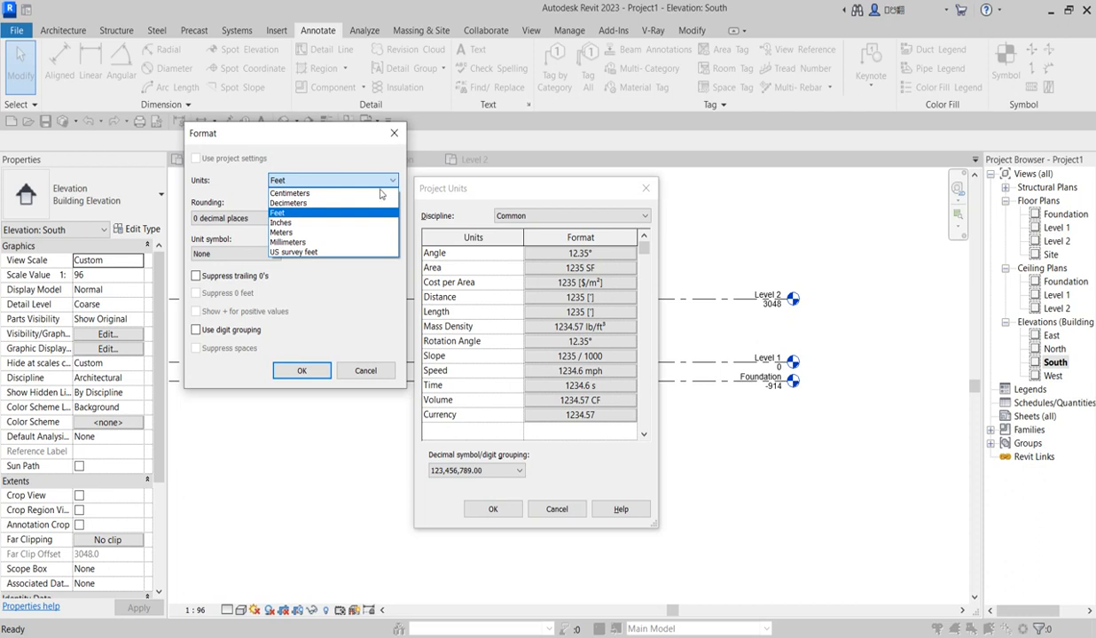
{"action": "left_click", "coordinate": [310, 431]}
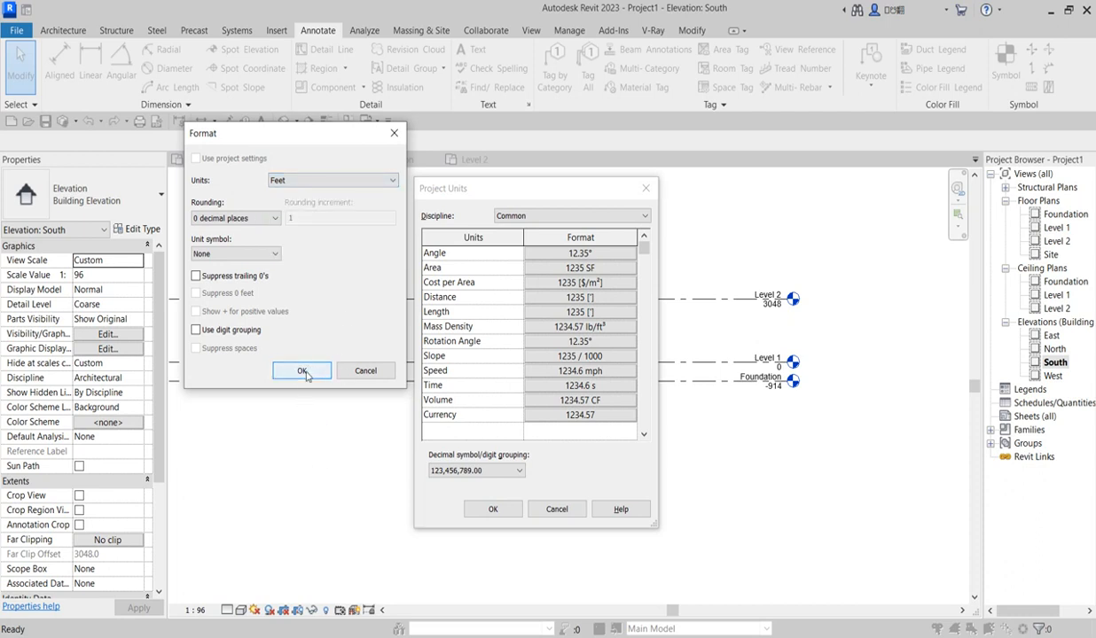
{"action": "left_click", "coordinate": [276, 219]}
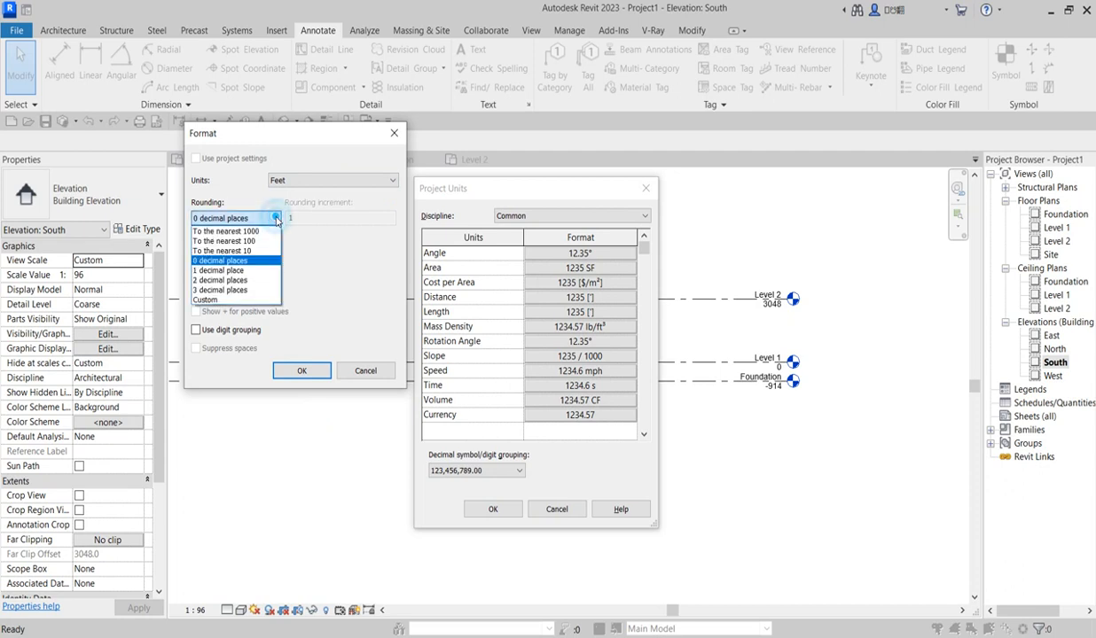
{"action": "left_click", "coordinate": [313, 258]}
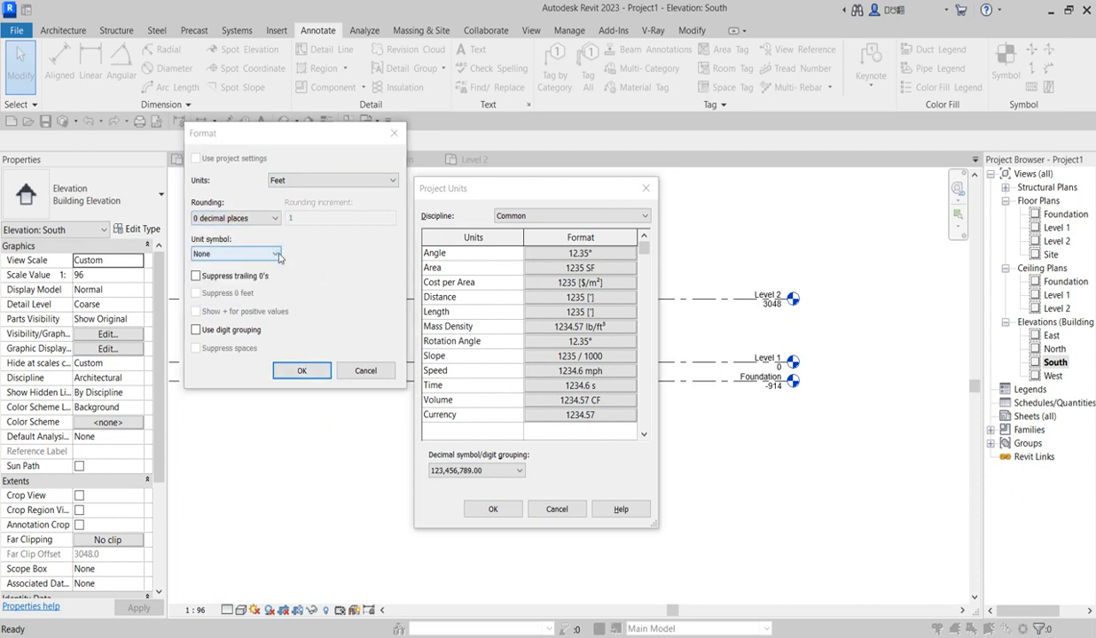
{"action": "left_click", "coordinate": [276, 255]}
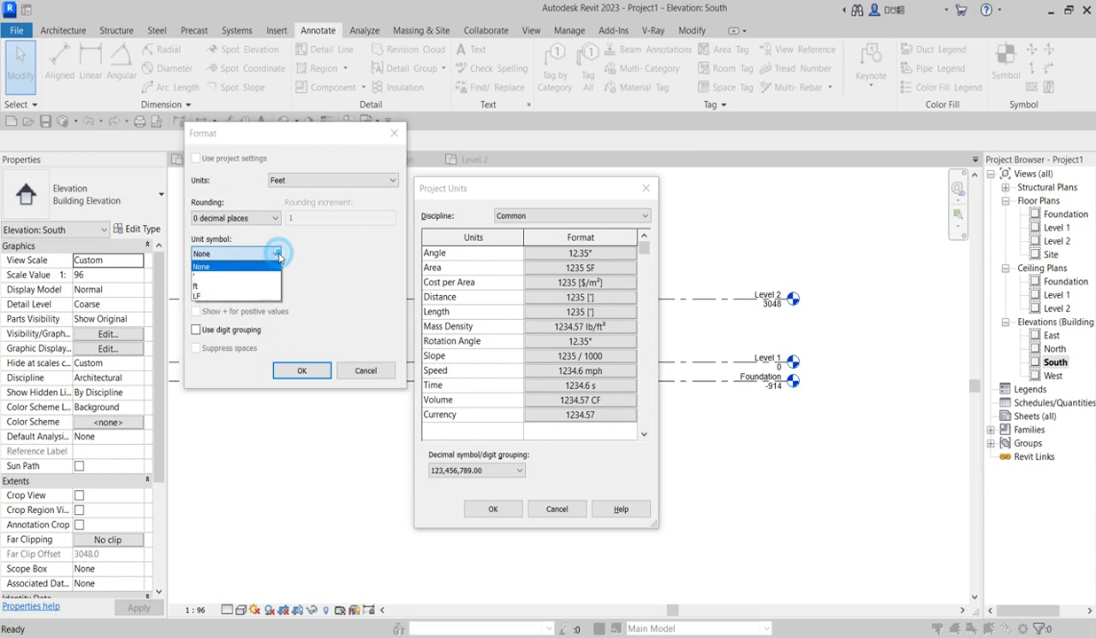
{"action": "left_click", "coordinate": [305, 371]}
{"action": "left_click", "coordinate": [302, 370]}
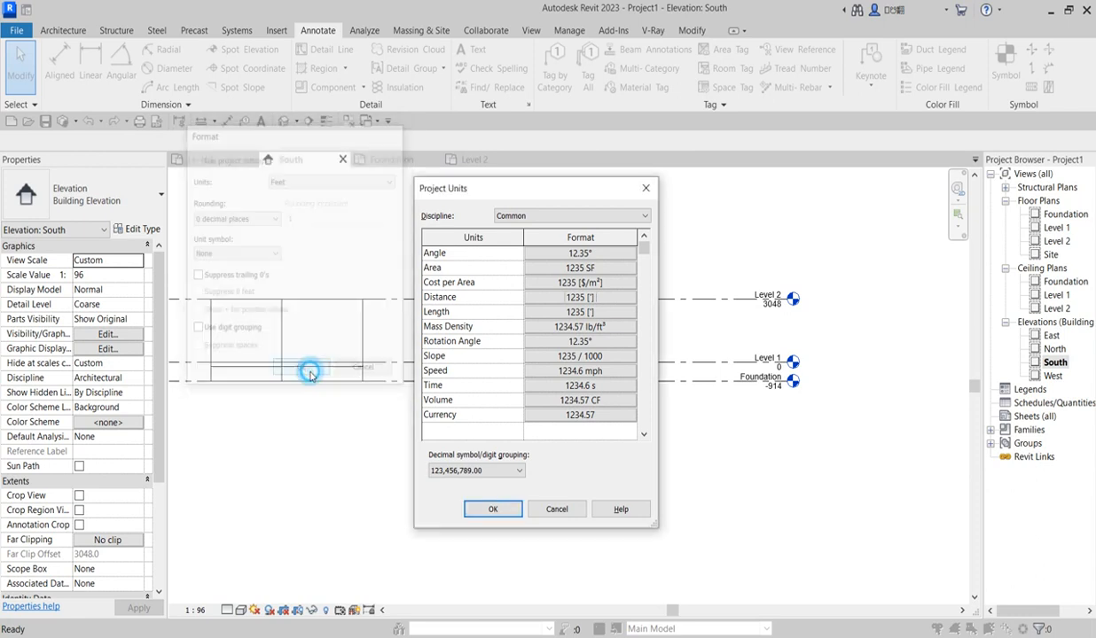
{"action": "left_click", "coordinate": [507, 510]}
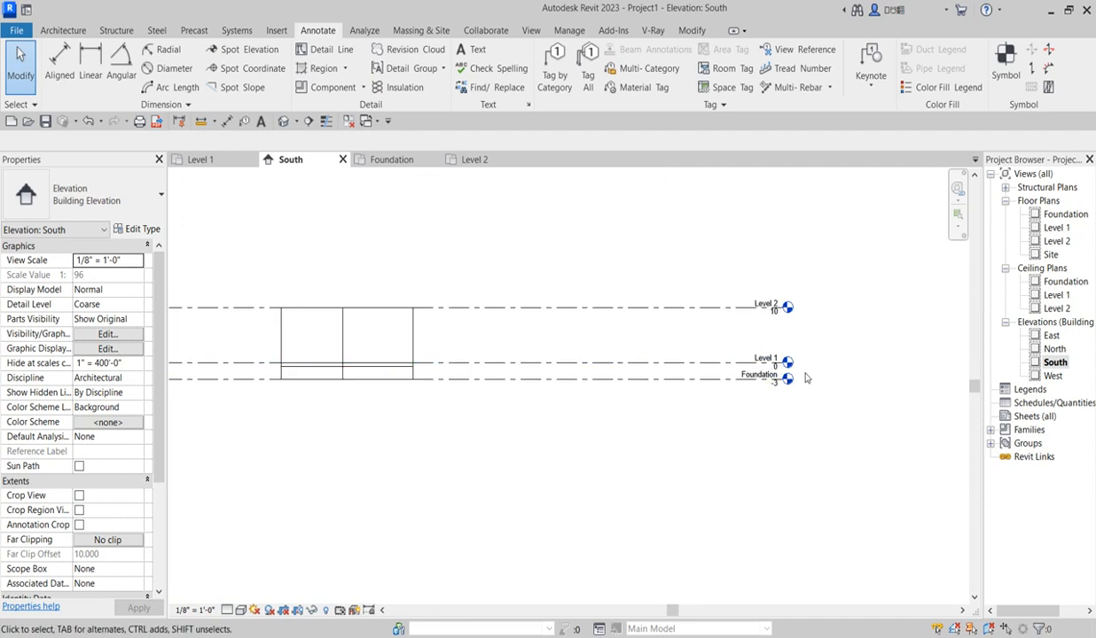
Step: Open the Level 1 floor plan and examine the room dimensions in feet
{"action": "double_click", "coordinate": [1054, 227]}
{"action": "scroll", "coordinate": [542, 310], "scroll_direction": "down", "scroll_amount": 3}
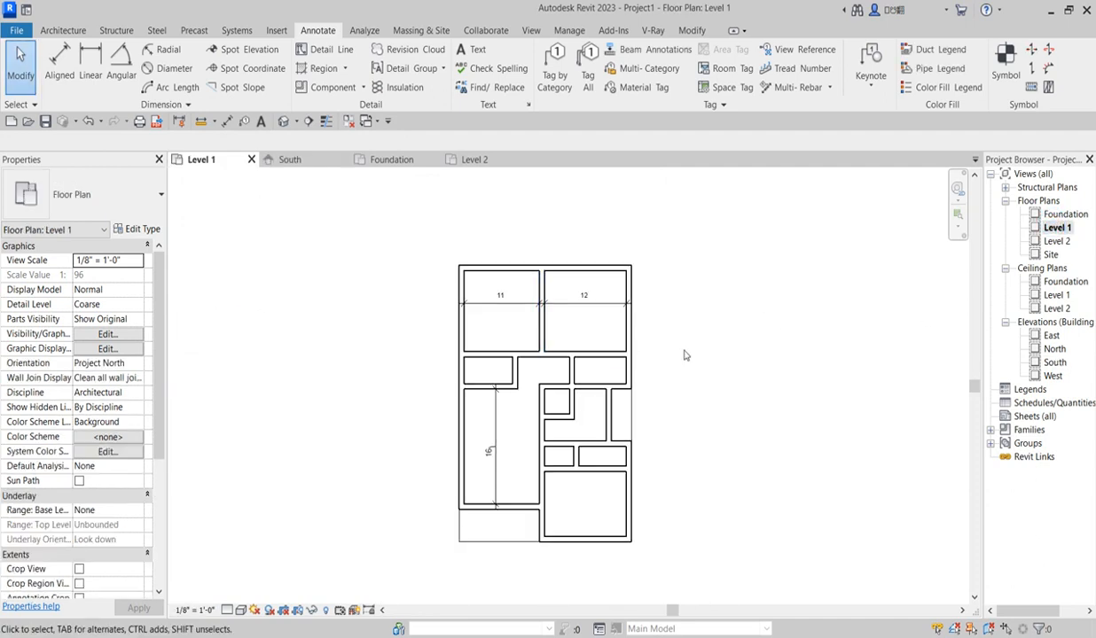
{"action": "scroll", "coordinate": [523, 338], "scroll_direction": "up", "scroll_amount": 2}
{"action": "scroll", "coordinate": [499, 292], "scroll_direction": "down", "scroll_amount": 2}
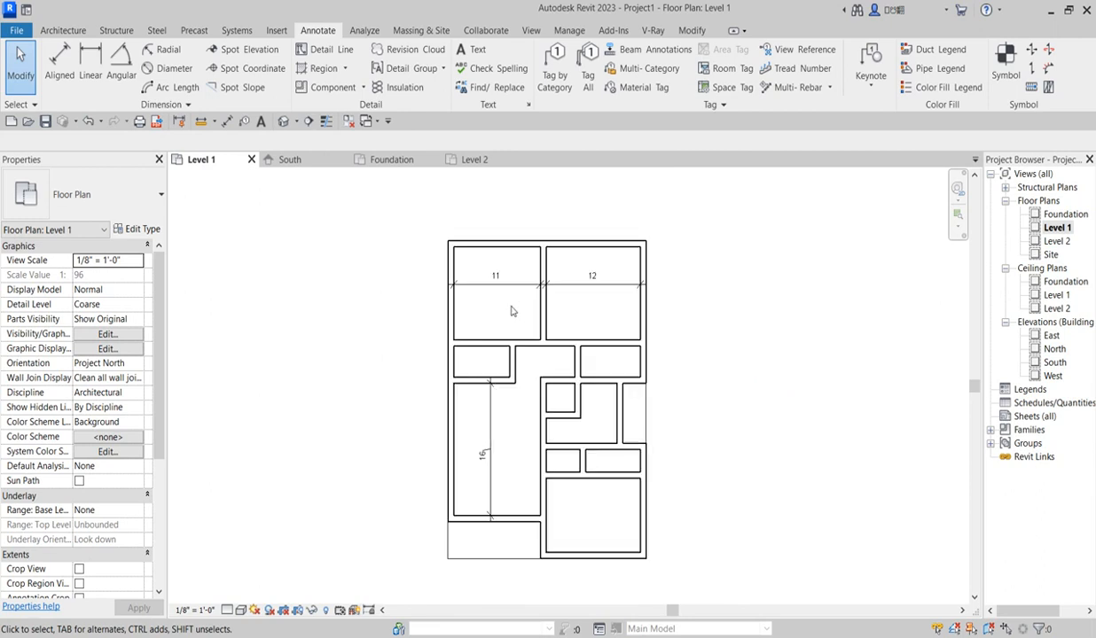
{"action": "scroll", "coordinate": [503, 286], "scroll_direction": "up", "scroll_amount": 2}
{"action": "scroll", "coordinate": [501, 497], "scroll_direction": "down", "scroll_amount": 1}
{"action": "scroll", "coordinate": [492, 507], "scroll_direction": "up", "scroll_amount": 2}
{"action": "scroll", "coordinate": [490, 425], "scroll_direction": "up", "scroll_amount": 1}
{"action": "scroll", "coordinate": [493, 436], "scroll_direction": "down", "scroll_amount": 1}
{"action": "scroll", "coordinate": [495, 448], "scroll_direction": "down", "scroll_amount": 1}
{"action": "scroll", "coordinate": [519, 493], "scroll_direction": "down", "scroll_amount": 3}
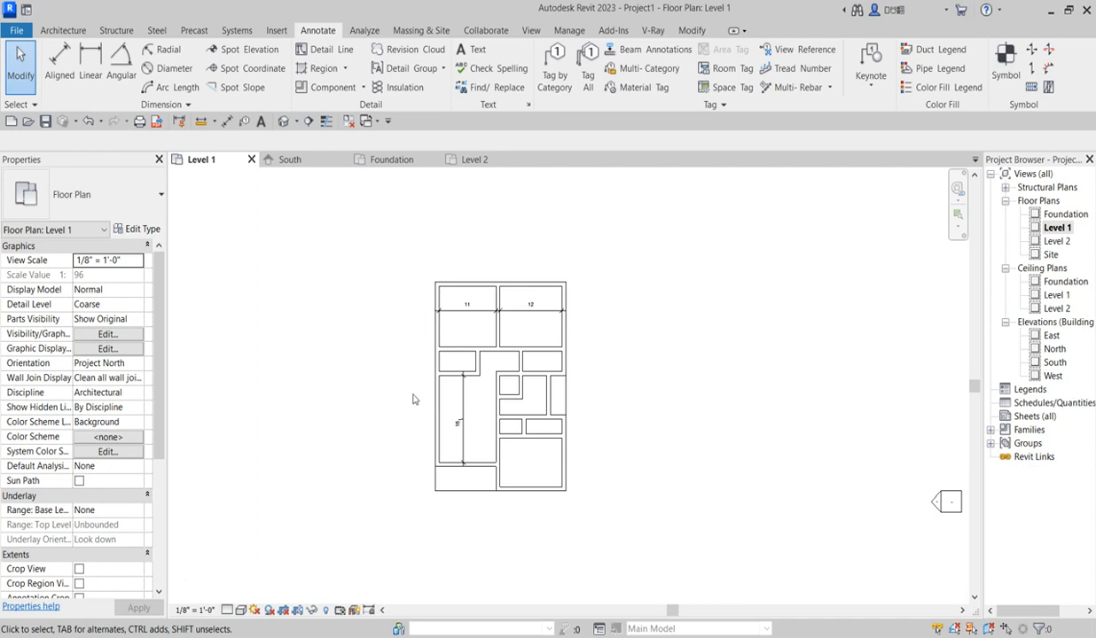
Step: Place a Single-Flush 36" x 84" door in the long left room's lower wall, about 2.5 feet from its right end
{"action": "left_click", "coordinate": [66, 32]}
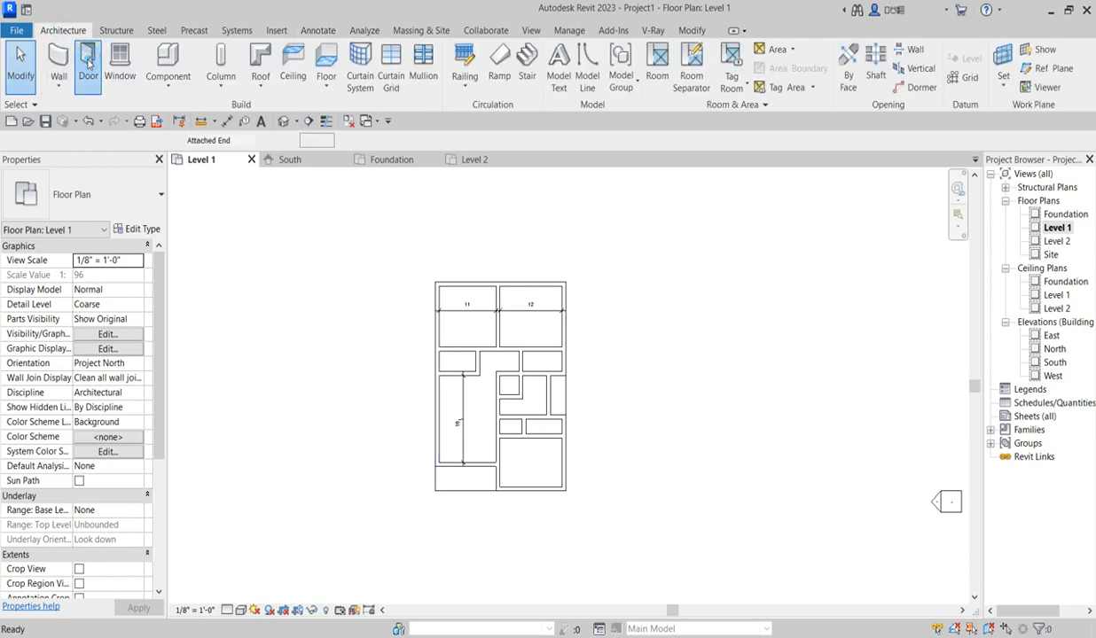
{"action": "left_click", "coordinate": [88, 62]}
{"action": "scroll", "coordinate": [462, 479], "scroll_direction": "up", "scroll_amount": 3}
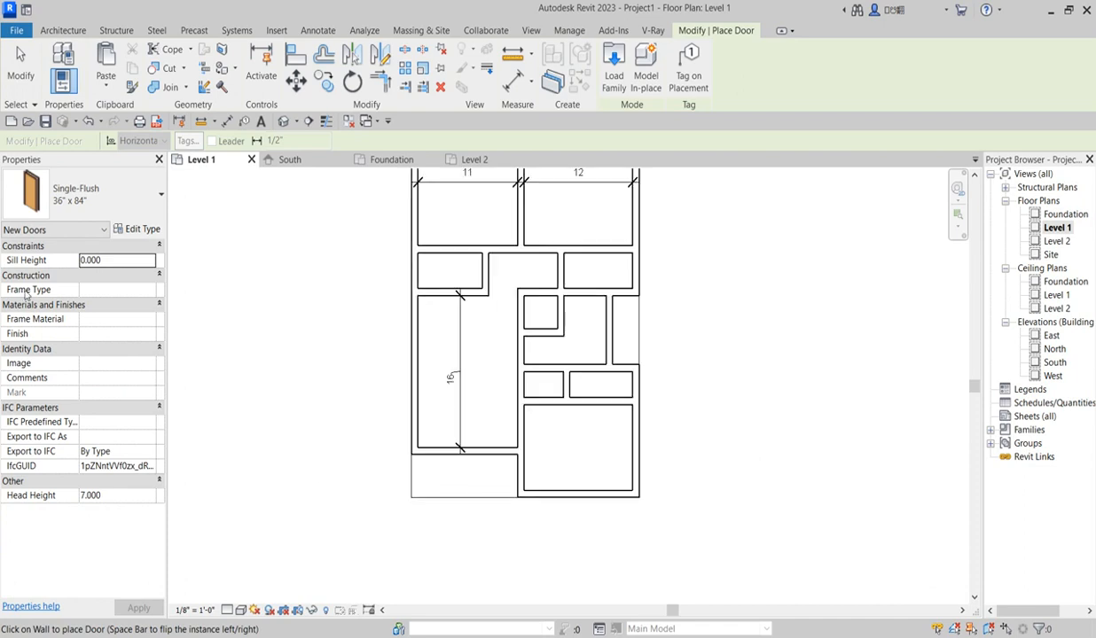
{"action": "left_click", "coordinate": [98, 195]}
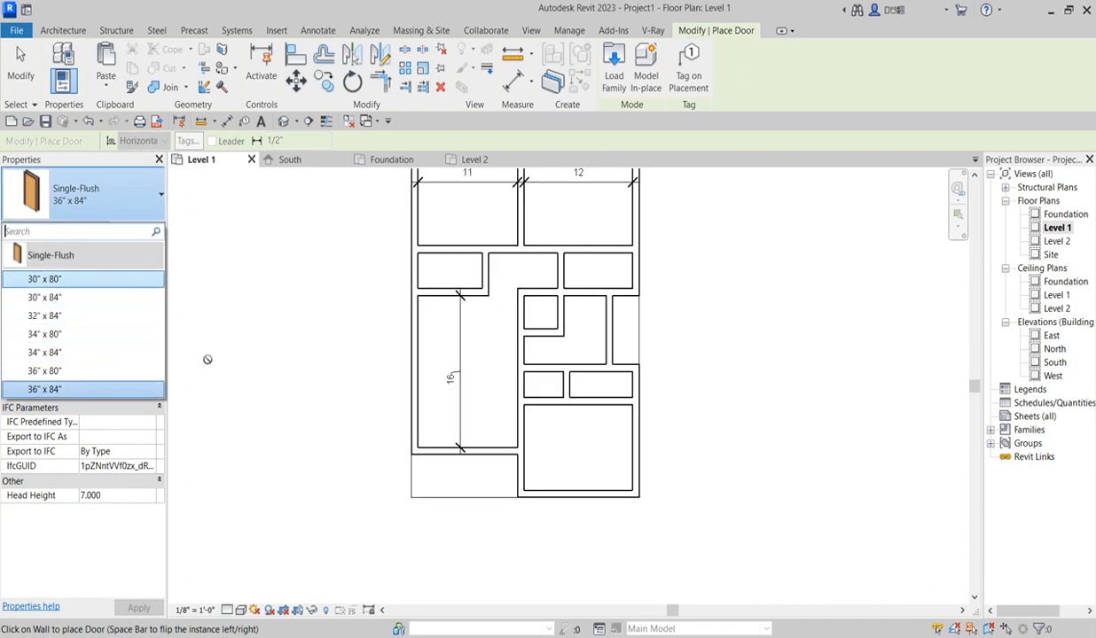
{"action": "left_click", "coordinate": [499, 433]}
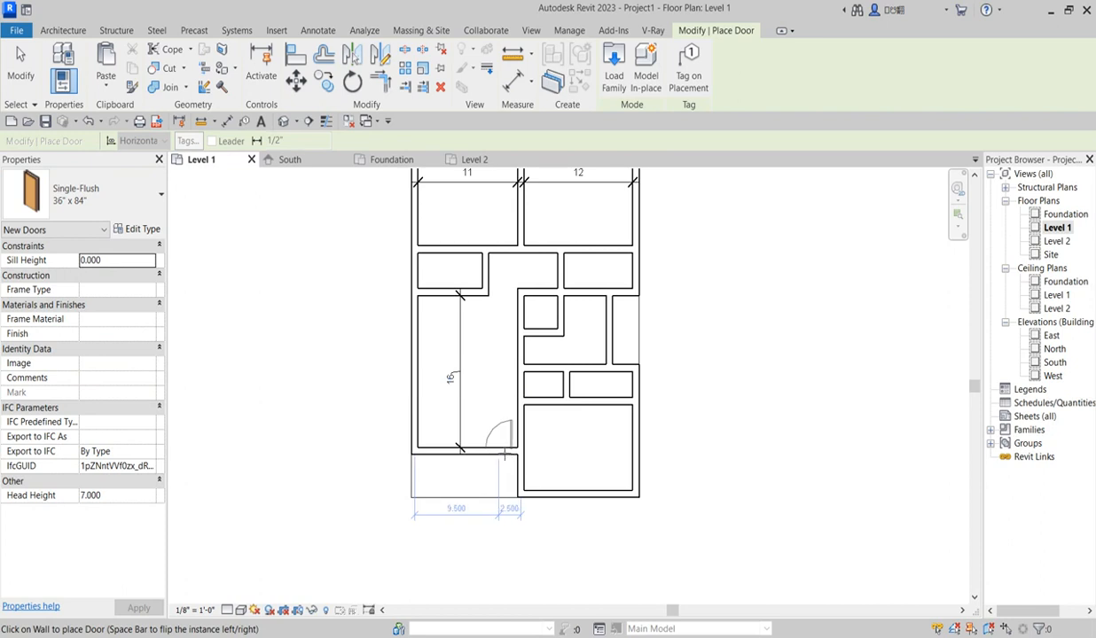
{"action": "left_click", "coordinate": [497, 443]}
Step: Place four Single-Flush 36" x 84" doors for the two upper bedrooms and the two small rooms directly below them
{"action": "scroll", "coordinate": [498, 257], "scroll_direction": "up", "scroll_amount": 1}
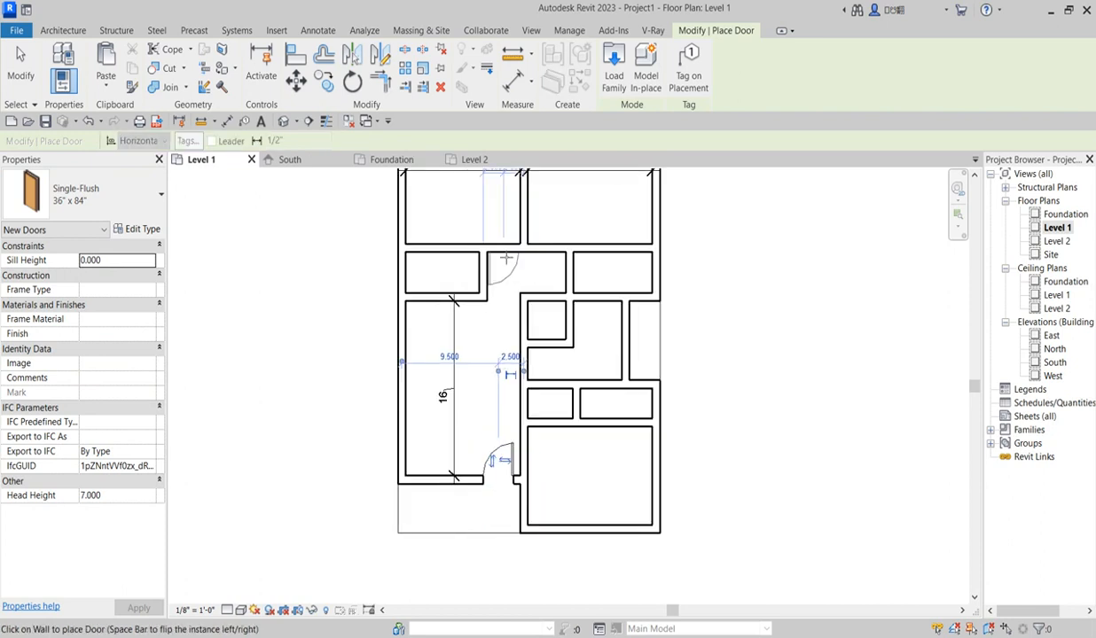
{"action": "left_click", "coordinate": [502, 241]}
{"action": "left_click", "coordinate": [550, 243]}
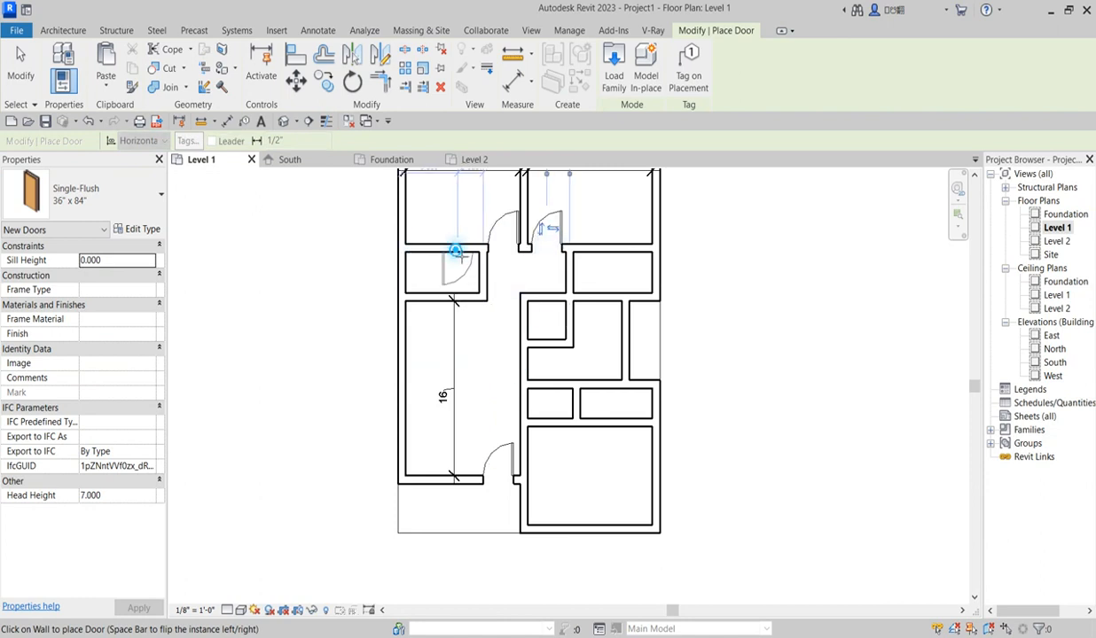
{"action": "left_click", "coordinate": [461, 257]}
{"action": "left_click", "coordinate": [579, 275]}
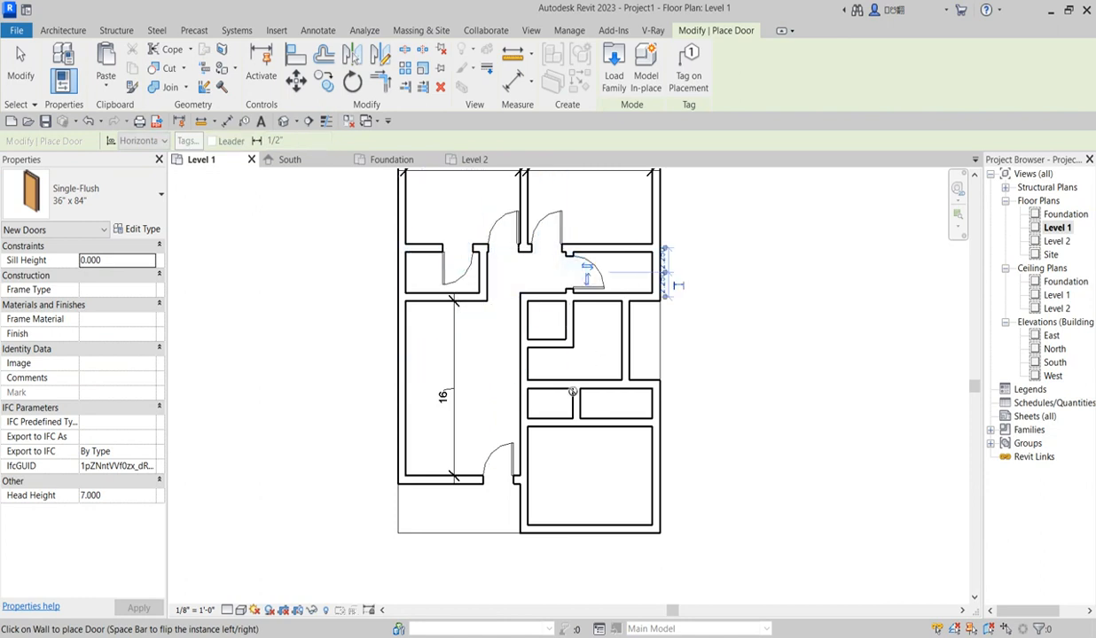
Step: Place doors at both ends of the middle room, one in its corridor-side wall and one in its right wall
{"action": "scroll", "coordinate": [539, 401], "scroll_direction": "up", "scroll_amount": 2}
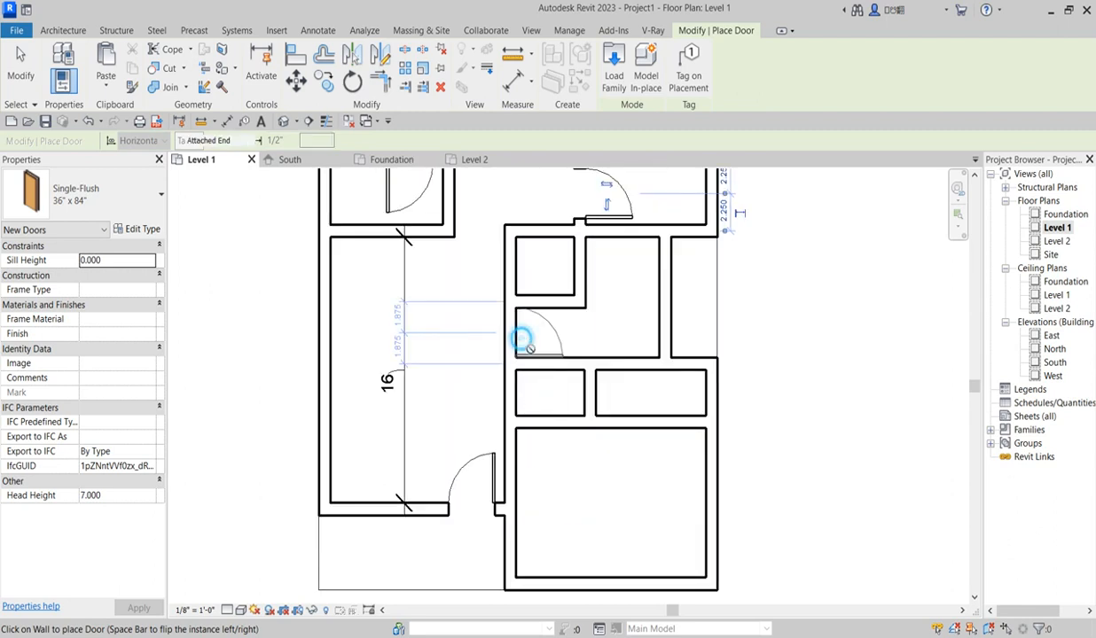
{"action": "left_click", "coordinate": [523, 342]}
{"action": "scroll", "coordinate": [577, 344], "scroll_direction": "down", "scroll_amount": 3}
{"action": "scroll", "coordinate": [612, 346], "scroll_direction": "up", "scroll_amount": 4}
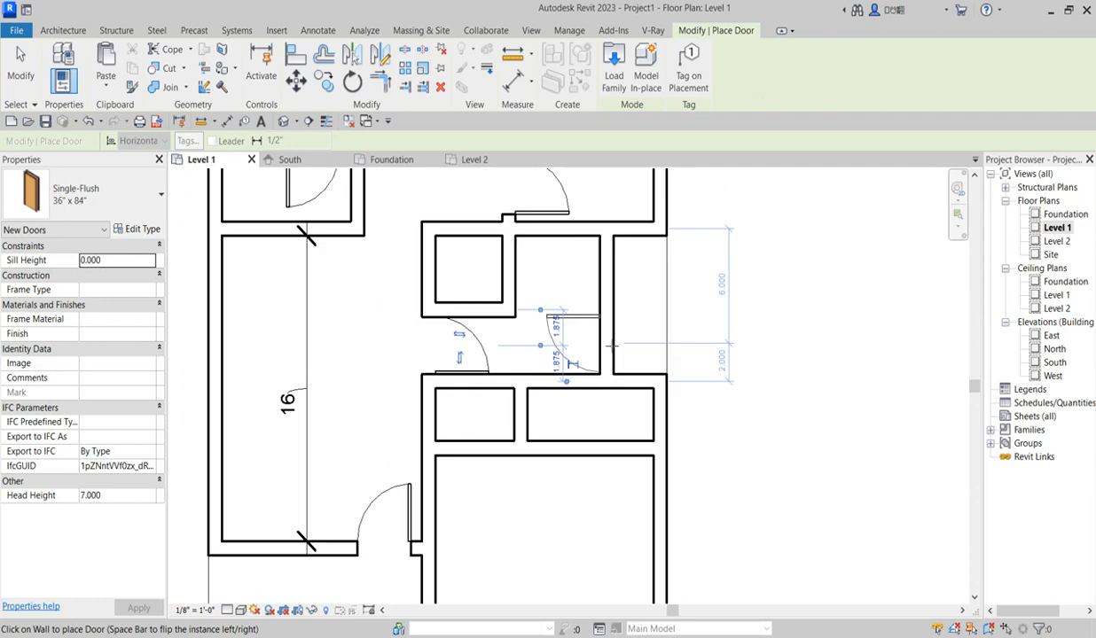
{"action": "left_click", "coordinate": [606, 342]}
Step: Place doors in the lower-right room's left wall and in the wall between it and the small room above
{"action": "scroll", "coordinate": [606, 341], "scroll_direction": "down", "scroll_amount": 2}
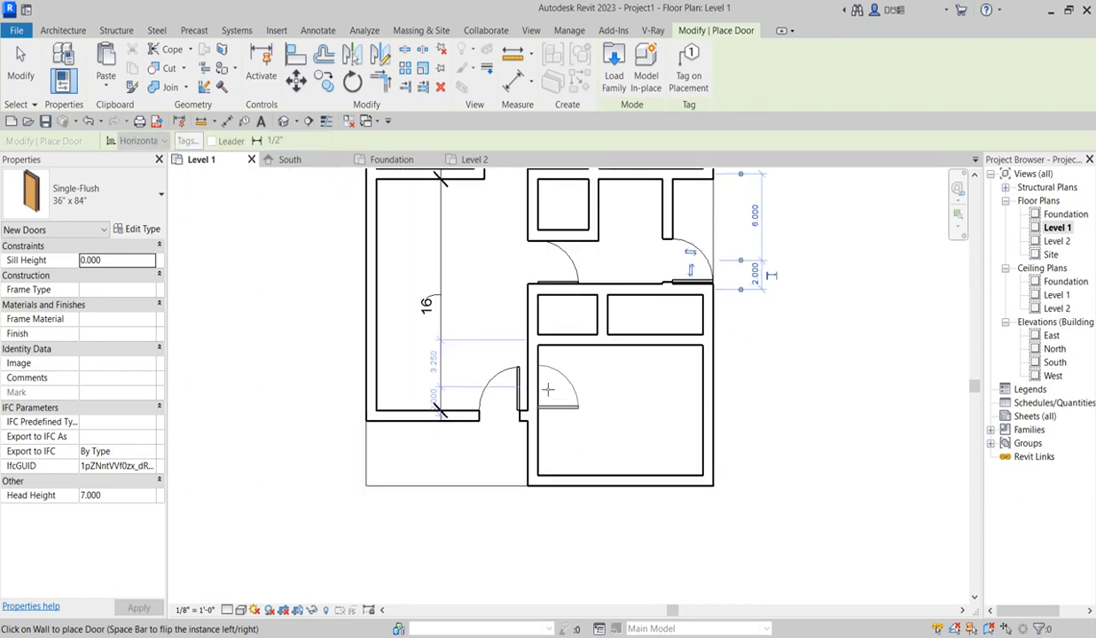
{"action": "left_click", "coordinate": [547, 383]}
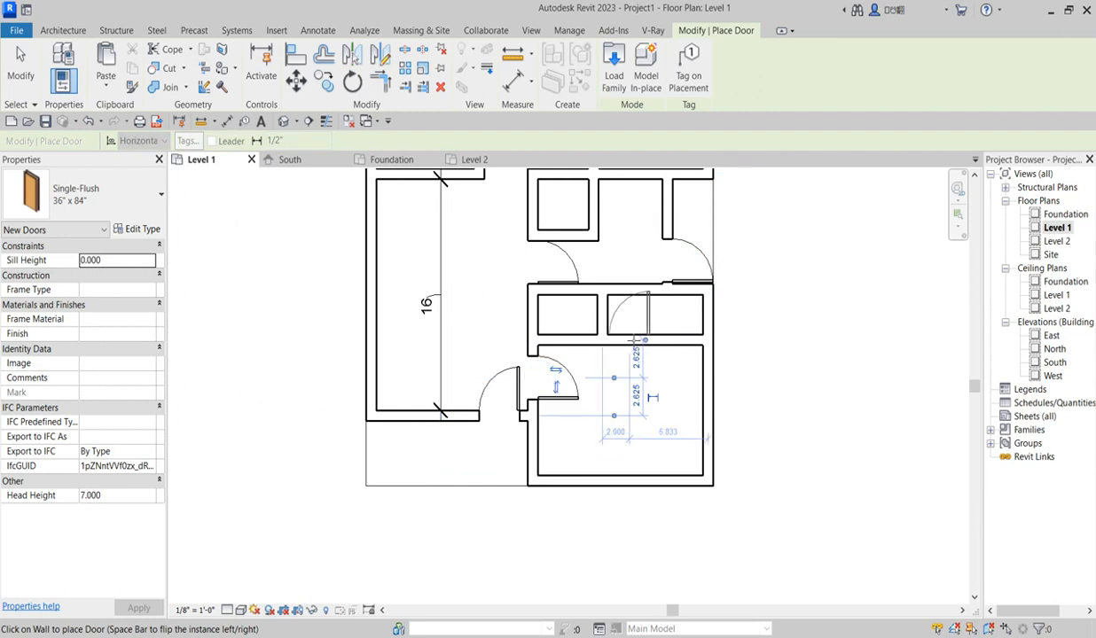
{"action": "left_click", "coordinate": [628, 333]}
{"action": "scroll", "coordinate": [599, 439], "scroll_direction": "down", "scroll_amount": 4}
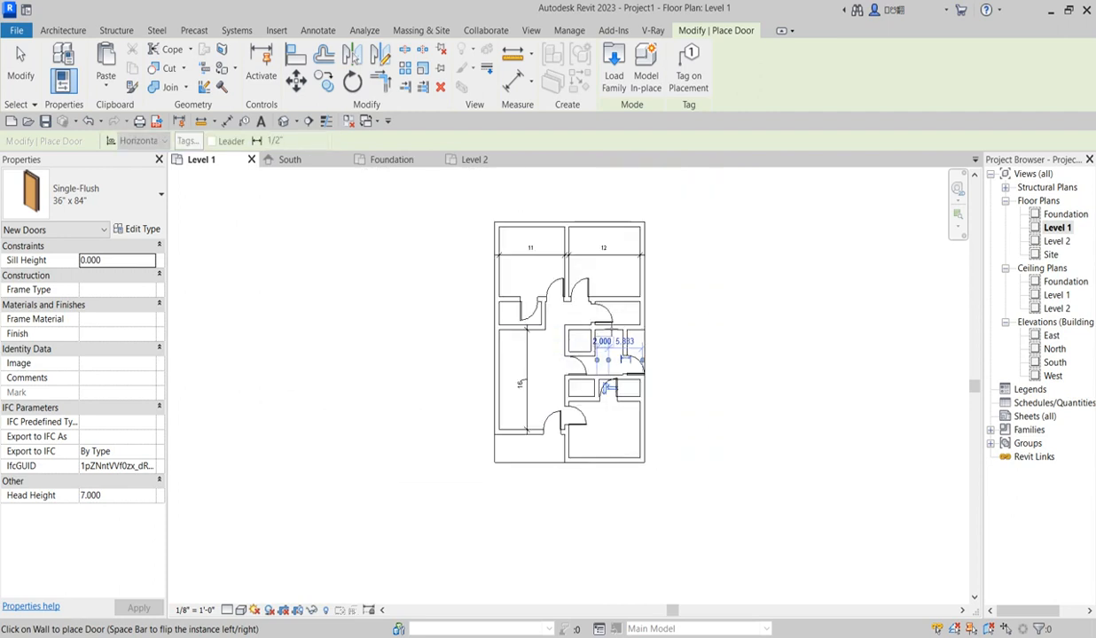
Step: Place a door in the right wall of the small square room beside the corridor and end door placement
{"action": "scroll", "coordinate": [636, 324], "scroll_direction": "up", "scroll_amount": 2}
{"action": "scroll", "coordinate": [576, 359], "scroll_direction": "up", "scroll_amount": 3}
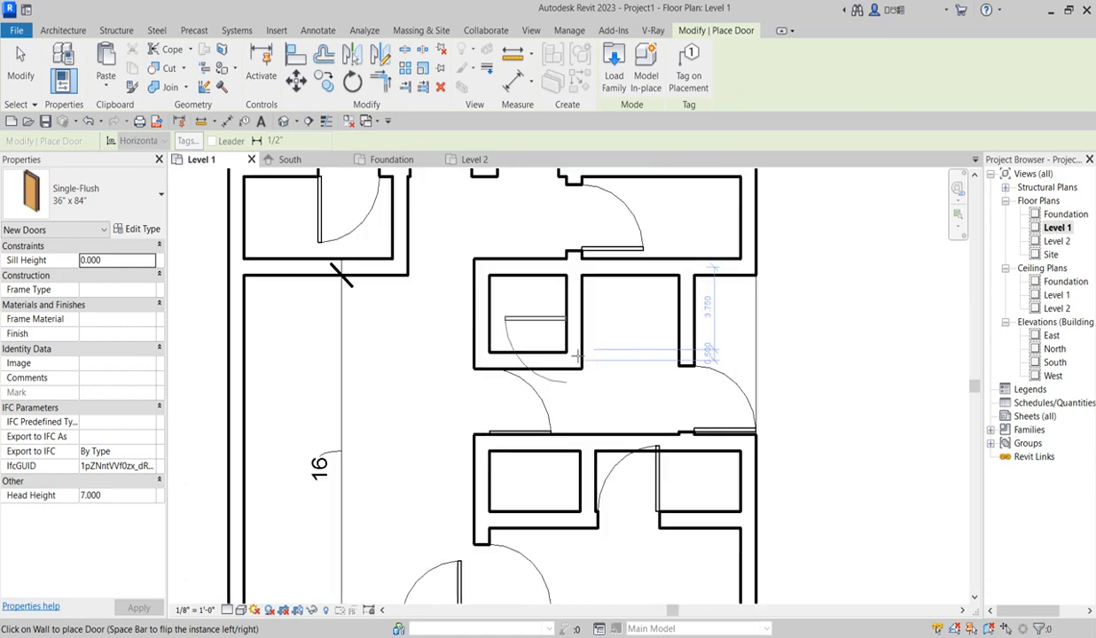
{"action": "left_click", "coordinate": [567, 313]}
{"action": "scroll", "coordinate": [612, 354], "scroll_direction": "down", "scroll_amount": 2}
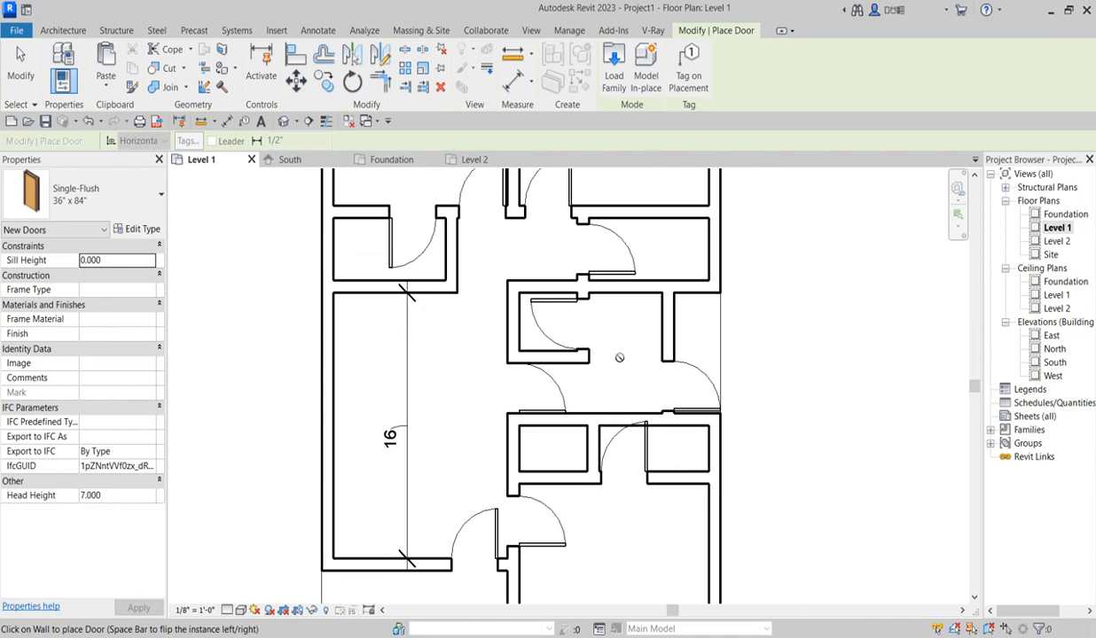
{"action": "key", "text": "Escape"}
Step: Flip the upper-left small room's door to hinge on the right, and align its edge with that room's right wall face
{"action": "scroll", "coordinate": [608, 361], "scroll_direction": "down", "scroll_amount": 5}
{"action": "scroll", "coordinate": [418, 423], "scroll_direction": "up", "scroll_amount": 2}
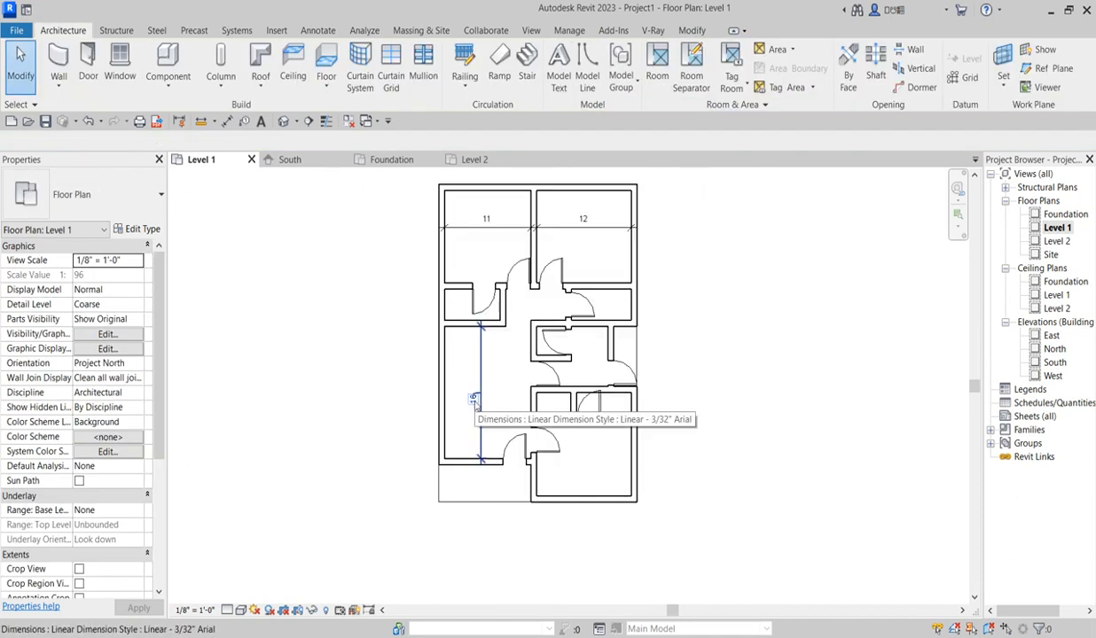
{"action": "scroll", "coordinate": [474, 401], "scroll_direction": "up", "scroll_amount": 4}
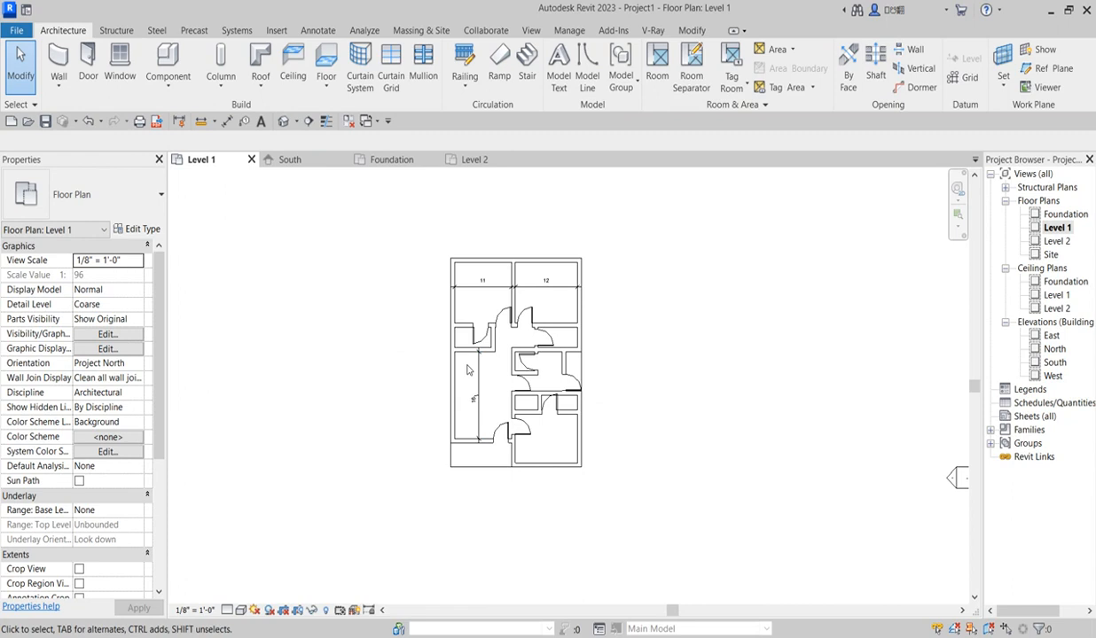
{"action": "left_click", "coordinate": [478, 323]}
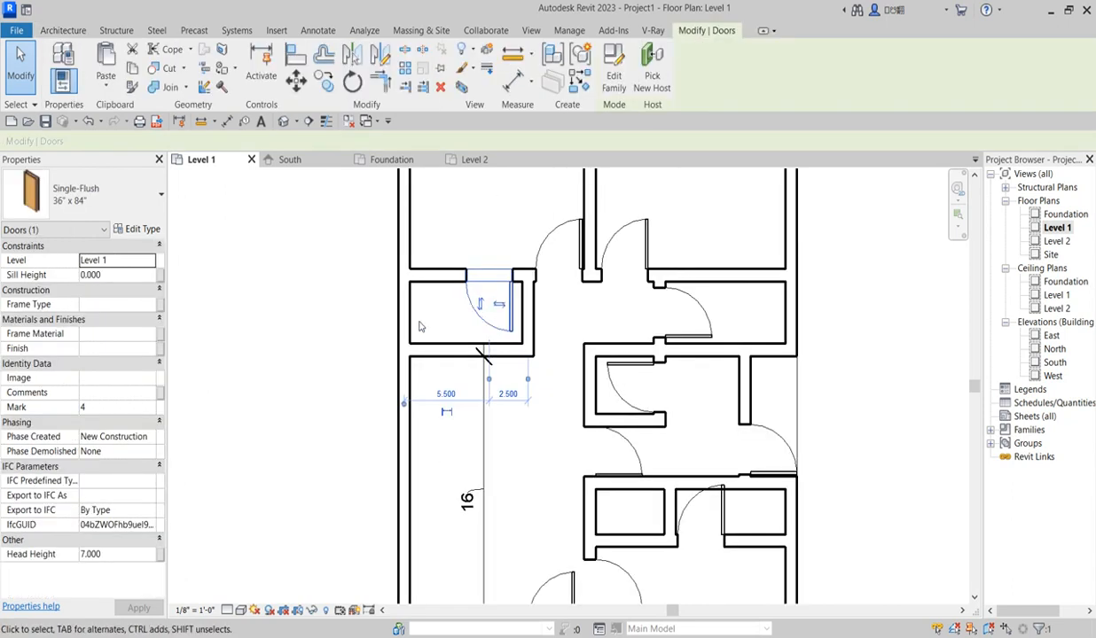
{"action": "left_click", "coordinate": [296, 54]}
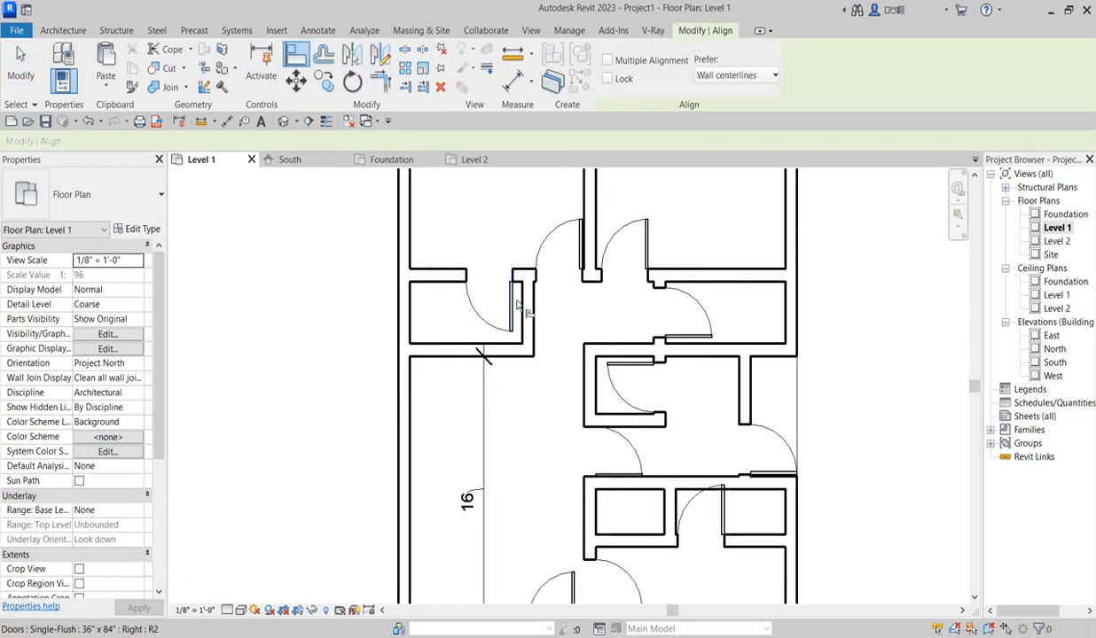
{"action": "left_click", "coordinate": [514, 301]}
{"action": "left_click", "coordinate": [464, 211]}
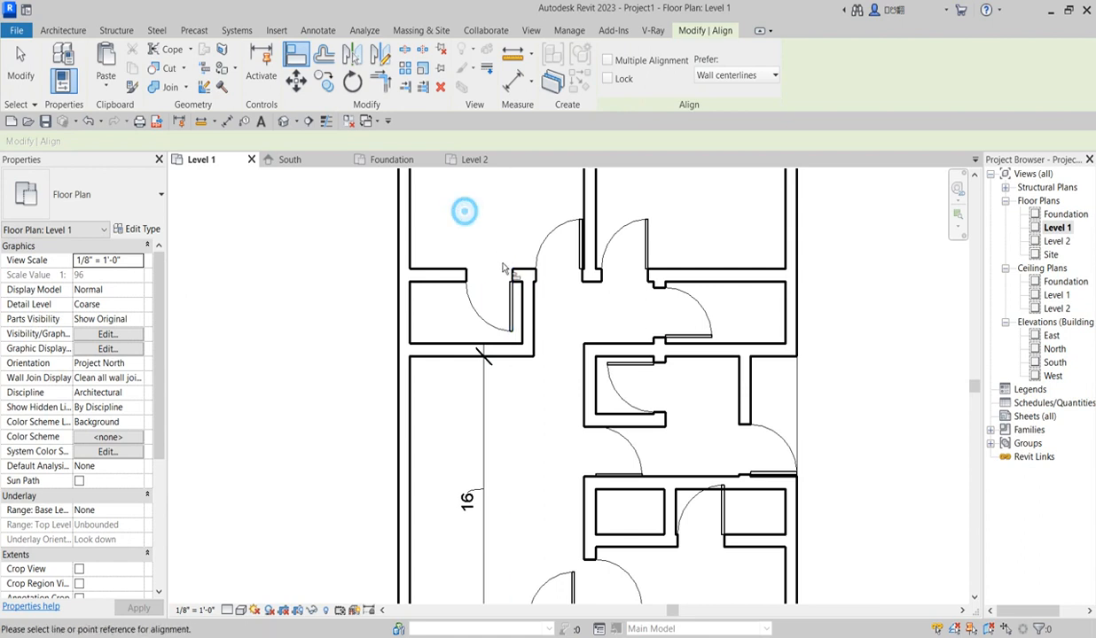
{"action": "left_click", "coordinate": [519, 316]}
{"action": "left_click", "coordinate": [512, 309]}
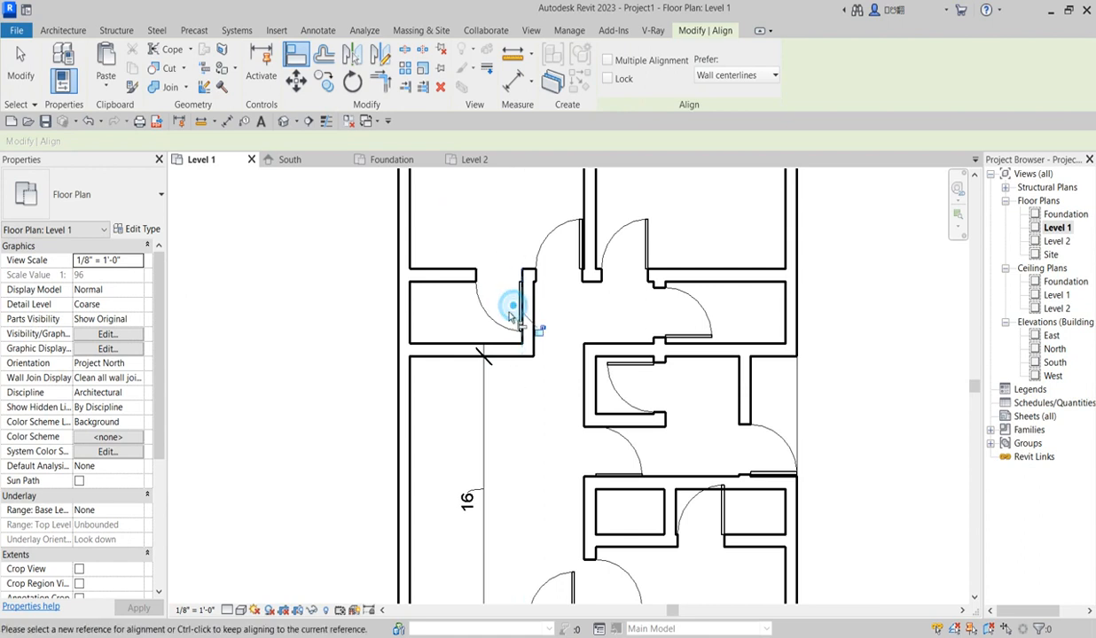
Step: Align the upper-left bedroom's door with the left face of the partition between the two upper bedrooms
{"action": "scroll", "coordinate": [478, 359], "scroll_direction": "down", "scroll_amount": 2}
{"action": "scroll", "coordinate": [537, 248], "scroll_direction": "up", "scroll_amount": 4}
{"action": "left_click", "coordinate": [535, 297]}
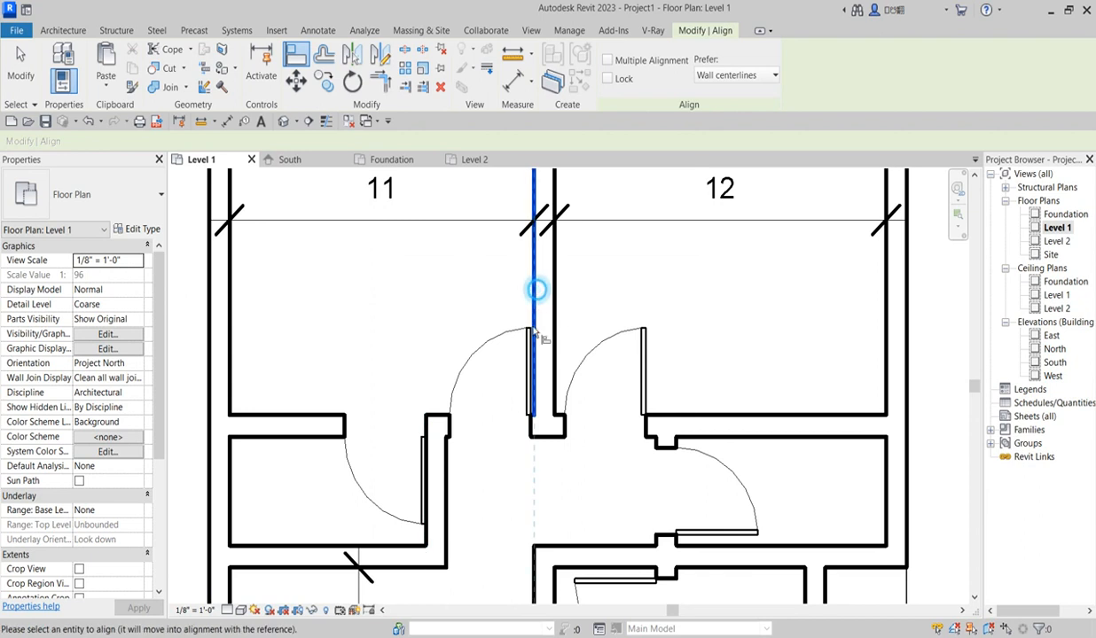
{"action": "left_click", "coordinate": [524, 291]}
{"action": "scroll", "coordinate": [537, 355], "scroll_direction": "down", "scroll_amount": 3}
{"action": "scroll", "coordinate": [587, 368], "scroll_direction": "up", "scroll_amount": 3}
{"action": "right_click", "coordinate": [589, 289]}
{"action": "left_click", "coordinate": [631, 311]}
{"action": "right_click", "coordinate": [612, 312]}
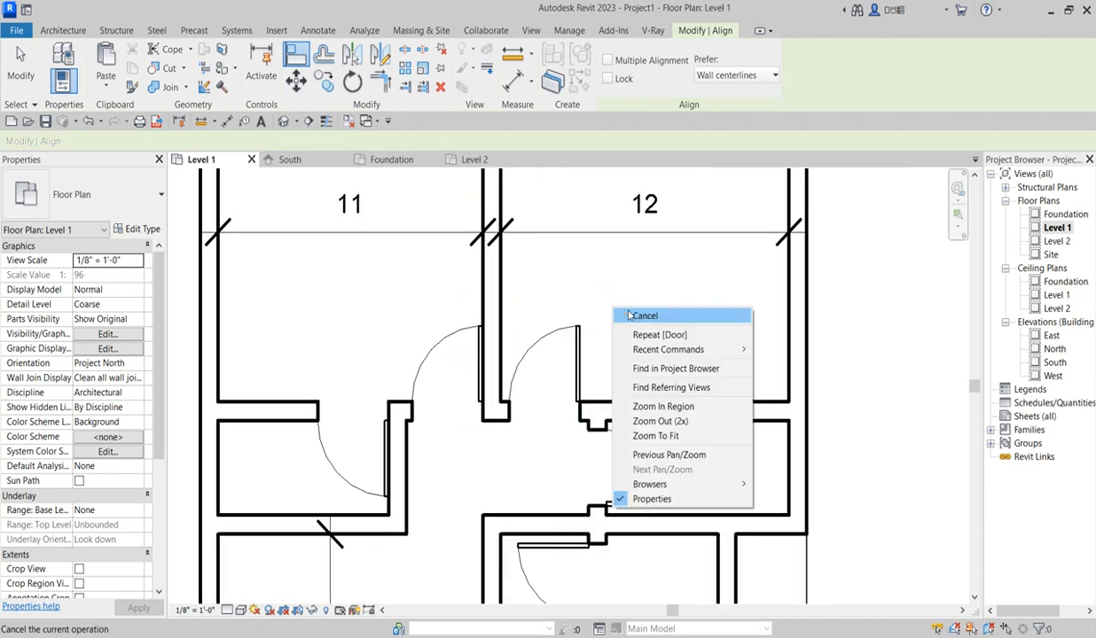
{"action": "left_click", "coordinate": [628, 313]}
Step: Flip the upper-right bedroom's door to hinge on the left, and align its edge with the right face of the partition between bedrooms
{"action": "left_click", "coordinate": [572, 321]}
{"action": "left_click", "coordinate": [560, 369]}
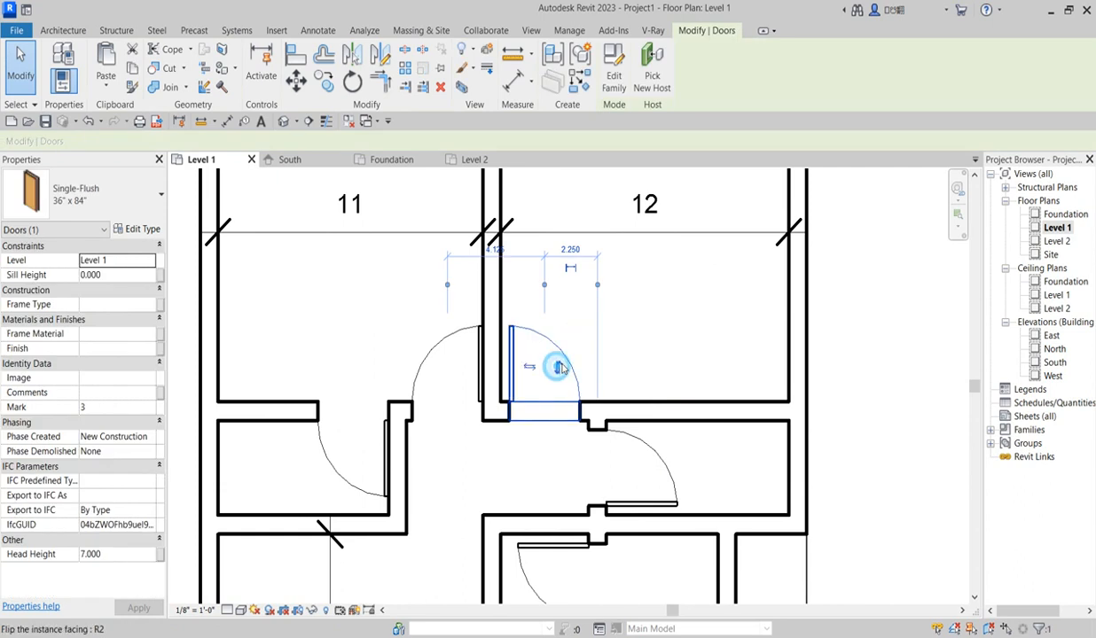
{"action": "left_click", "coordinate": [298, 57]}
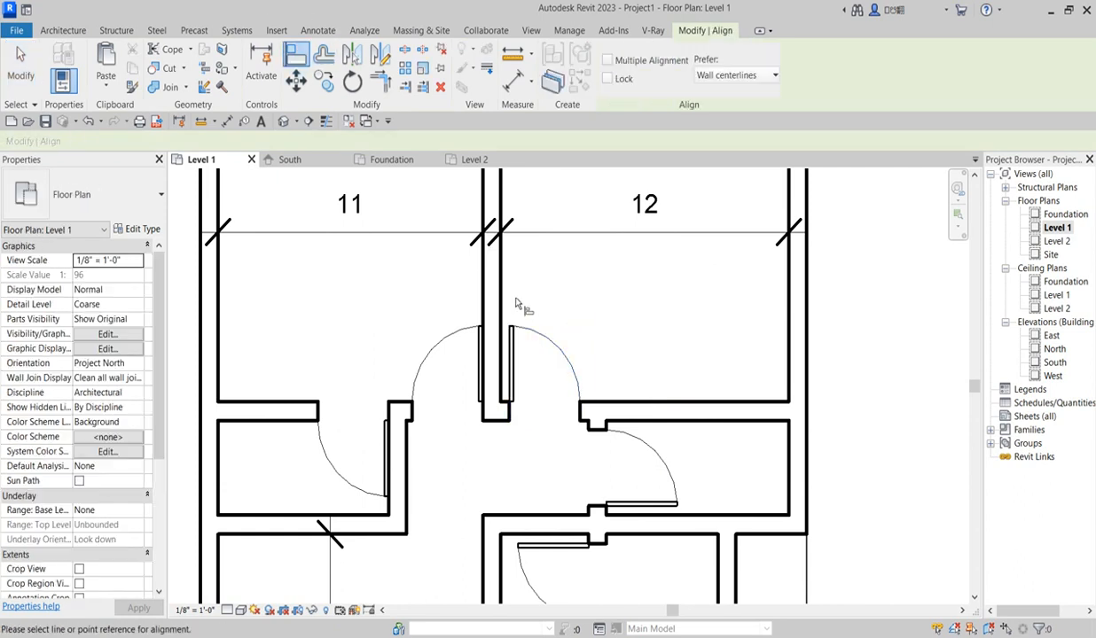
{"action": "left_click", "coordinate": [504, 298]}
{"action": "scroll", "coordinate": [558, 301], "scroll_direction": "down", "scroll_amount": 4}
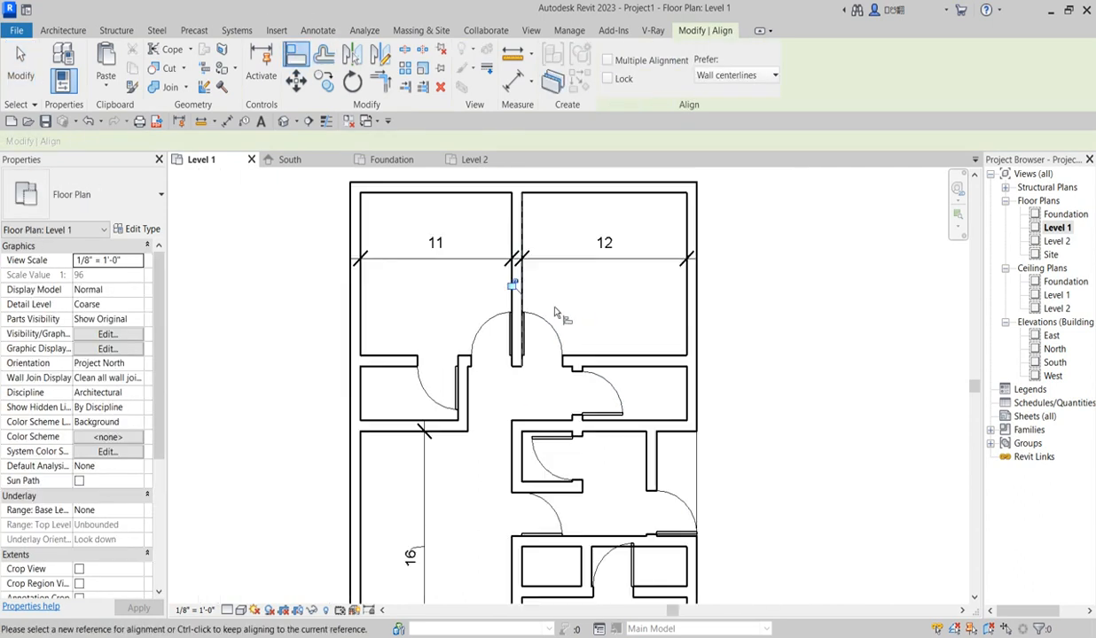
{"action": "right_click", "coordinate": [634, 284]}
{"action": "left_click", "coordinate": [635, 293]}
{"action": "right_click", "coordinate": [632, 285]}
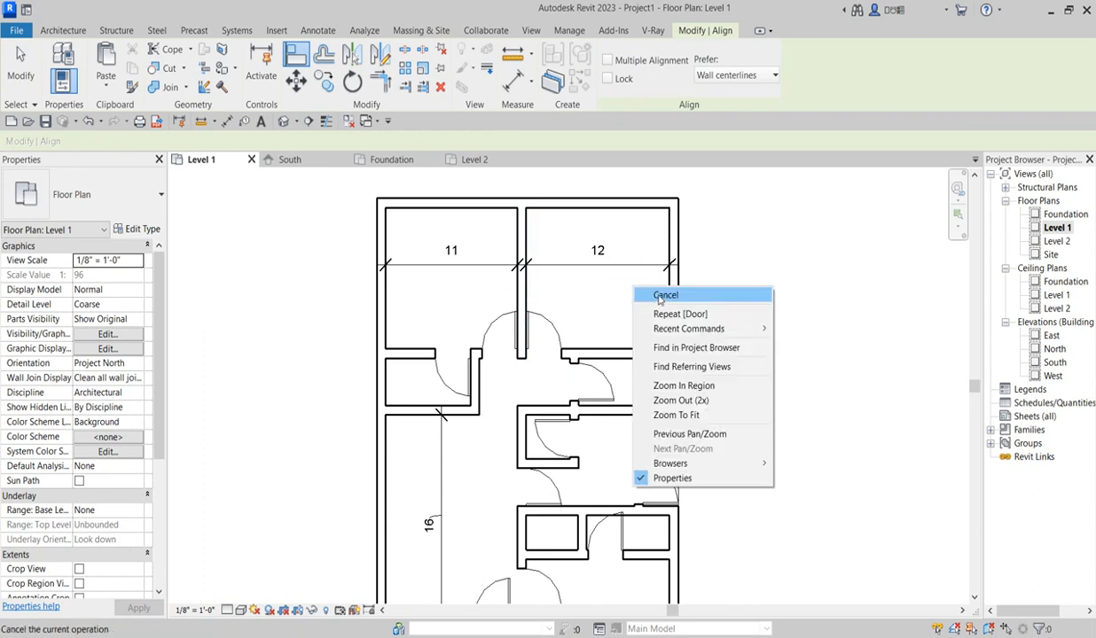
{"action": "left_click", "coordinate": [654, 293]}
Step: Align the door of the small room beneath the upper-right bedroom with that room's bottom wall face
{"action": "scroll", "coordinate": [452, 364], "scroll_direction": "down", "scroll_amount": 3}
{"action": "scroll", "coordinate": [535, 392], "scroll_direction": "up", "scroll_amount": 4}
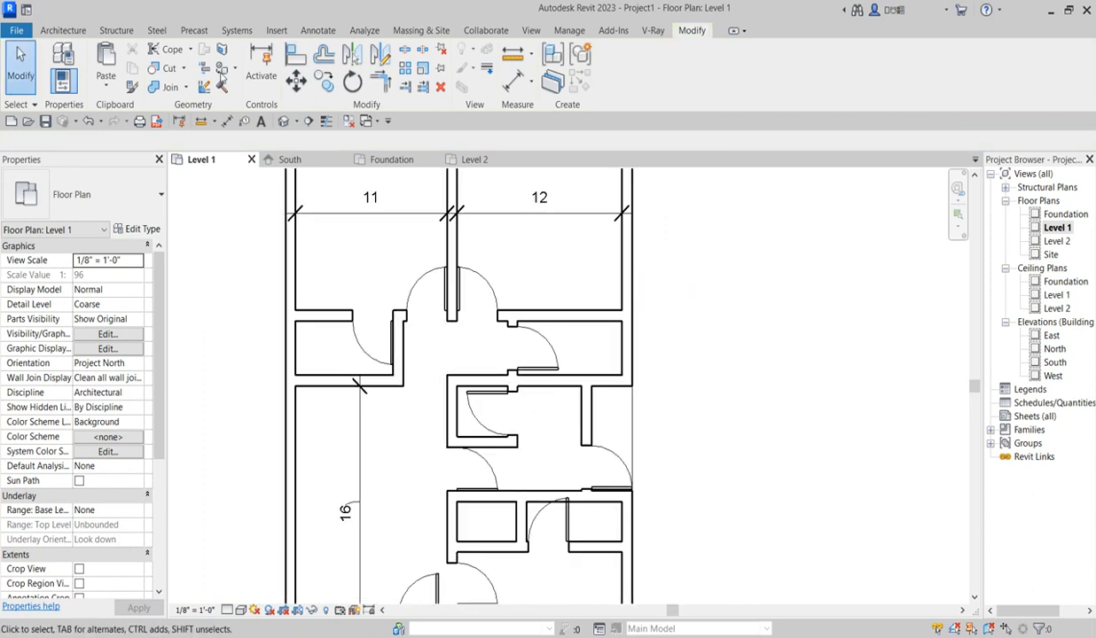
{"action": "left_click", "coordinate": [296, 57]}
{"action": "scroll", "coordinate": [572, 378], "scroll_direction": "up", "scroll_amount": 4}
{"action": "left_click", "coordinate": [573, 375]}
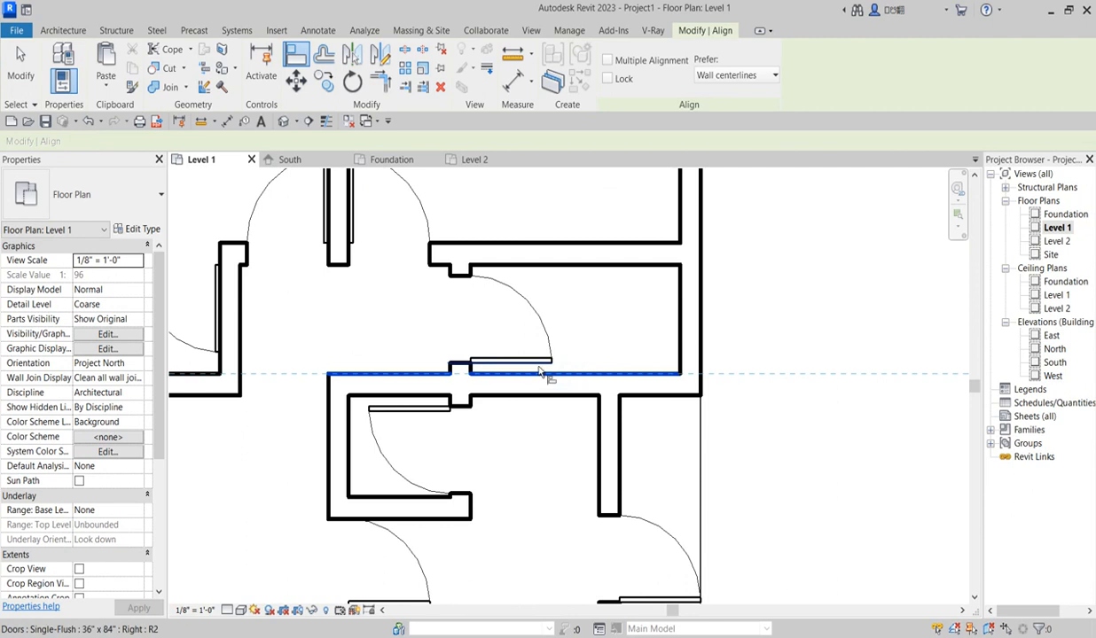
{"action": "left_click", "coordinate": [529, 365]}
Step: Align the small square room's door with the inner face of that room's upper wall
{"action": "scroll", "coordinate": [532, 363], "scroll_direction": "down", "scroll_amount": 3}
{"action": "scroll", "coordinate": [567, 336], "scroll_direction": "up", "scroll_amount": 5}
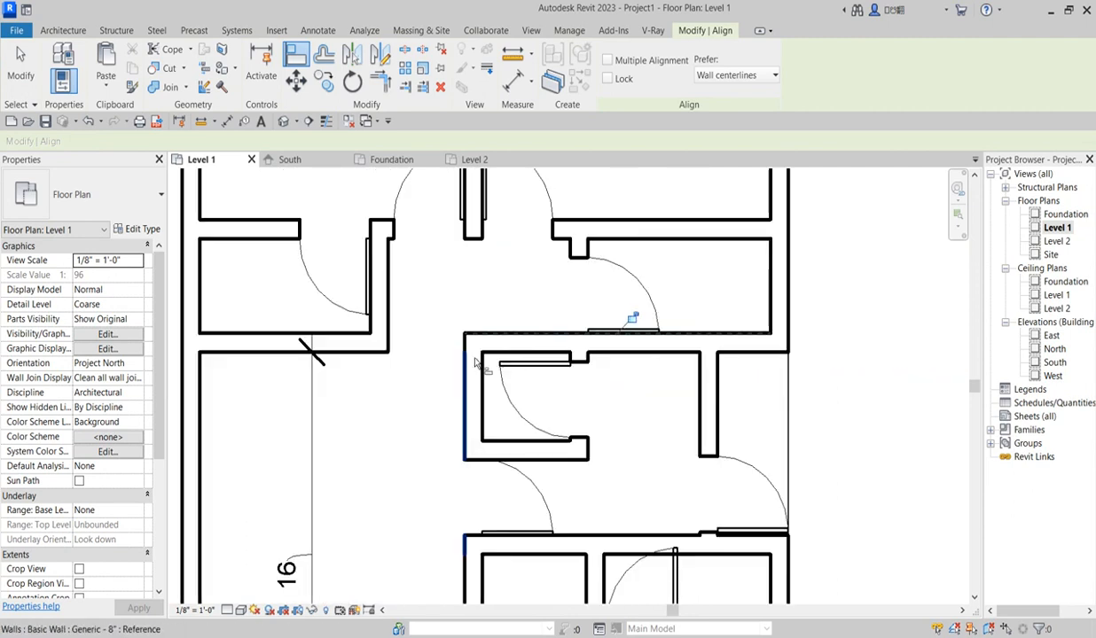
{"action": "left_click", "coordinate": [498, 351]}
{"action": "left_click", "coordinate": [546, 375]}
Step: Align the left edge of the door into the small room above the lower-right room with that room's left wall face
{"action": "scroll", "coordinate": [621, 355], "scroll_direction": "down", "scroll_amount": 5}
{"action": "scroll", "coordinate": [572, 429], "scroll_direction": "up", "scroll_amount": 5}
{"action": "scroll", "coordinate": [572, 429], "scroll_direction": "up", "scroll_amount": 2}
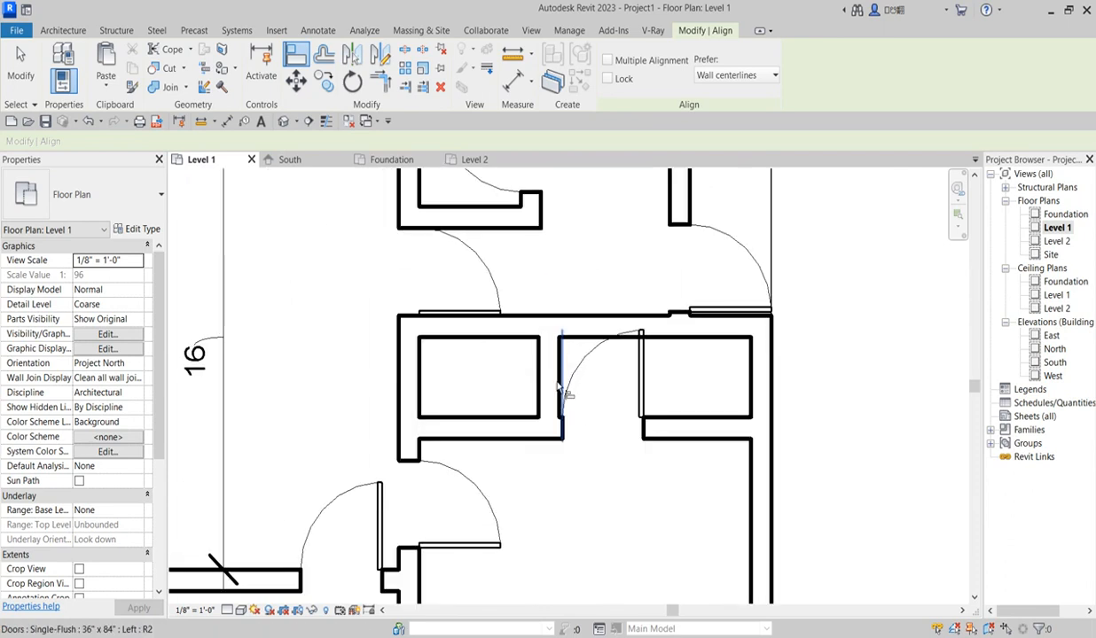
{"action": "left_click", "coordinate": [564, 396]}
{"action": "left_click", "coordinate": [558, 381]}
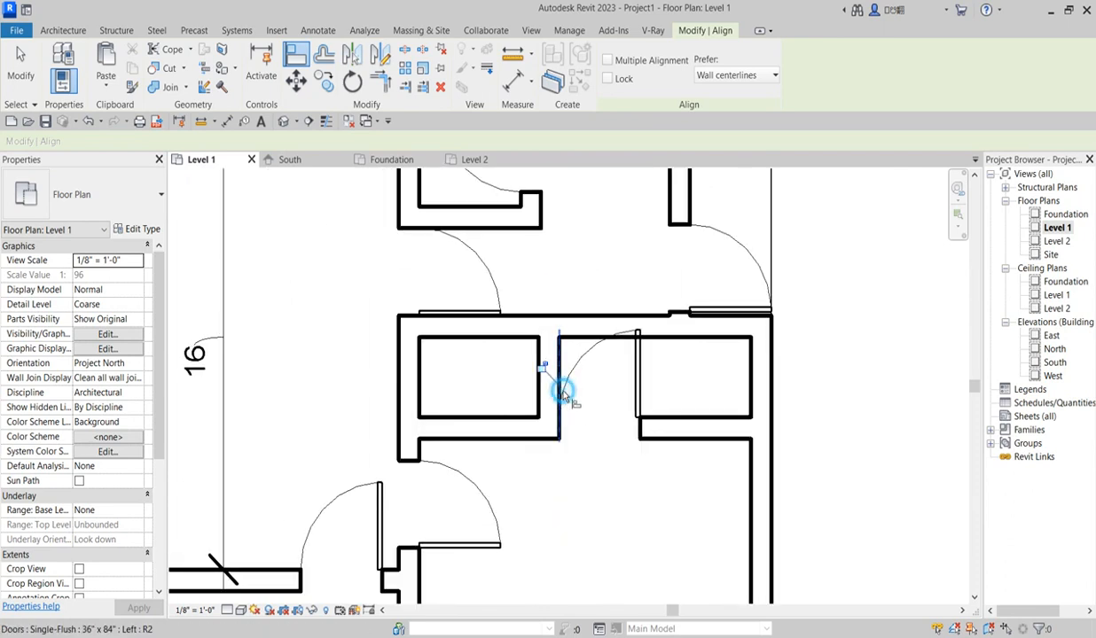
{"action": "scroll", "coordinate": [562, 390], "scroll_direction": "down", "scroll_amount": 3}
{"action": "right_click", "coordinate": [600, 338]}
{"action": "left_click", "coordinate": [614, 343]}
{"action": "right_click", "coordinate": [585, 333]}
{"action": "left_click", "coordinate": [619, 343]}
Step: Flip that small room's door to hinge on the left, and nudge its host wall slightly downward
{"action": "scroll", "coordinate": [591, 423], "scroll_direction": "up", "scroll_amount": 1}
{"action": "scroll", "coordinate": [591, 429], "scroll_direction": "up", "scroll_amount": 2}
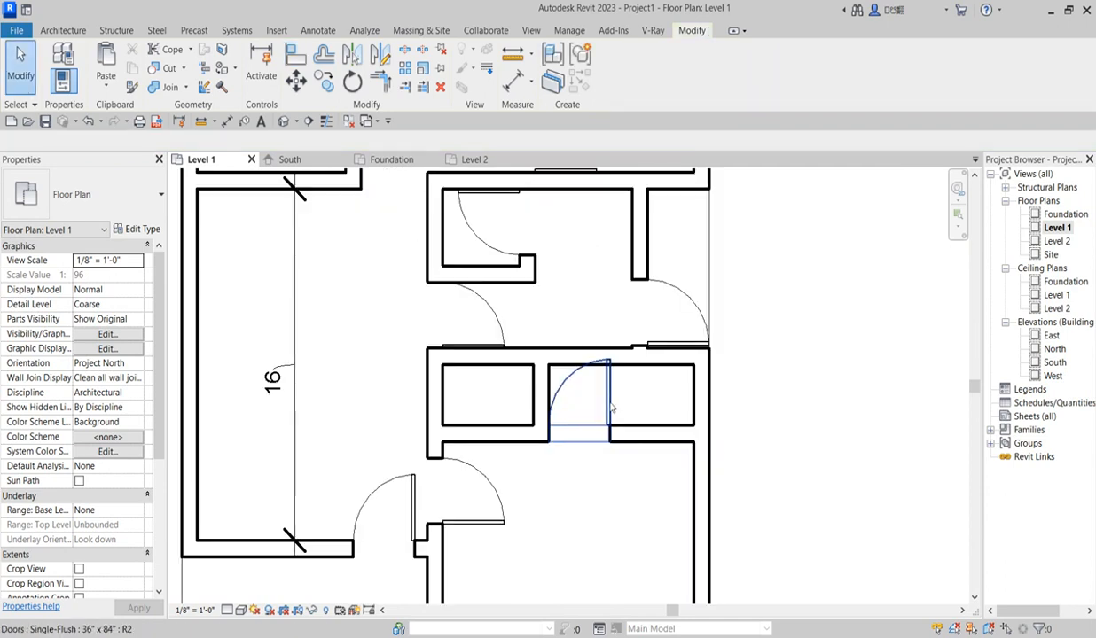
{"action": "left_click", "coordinate": [590, 426]}
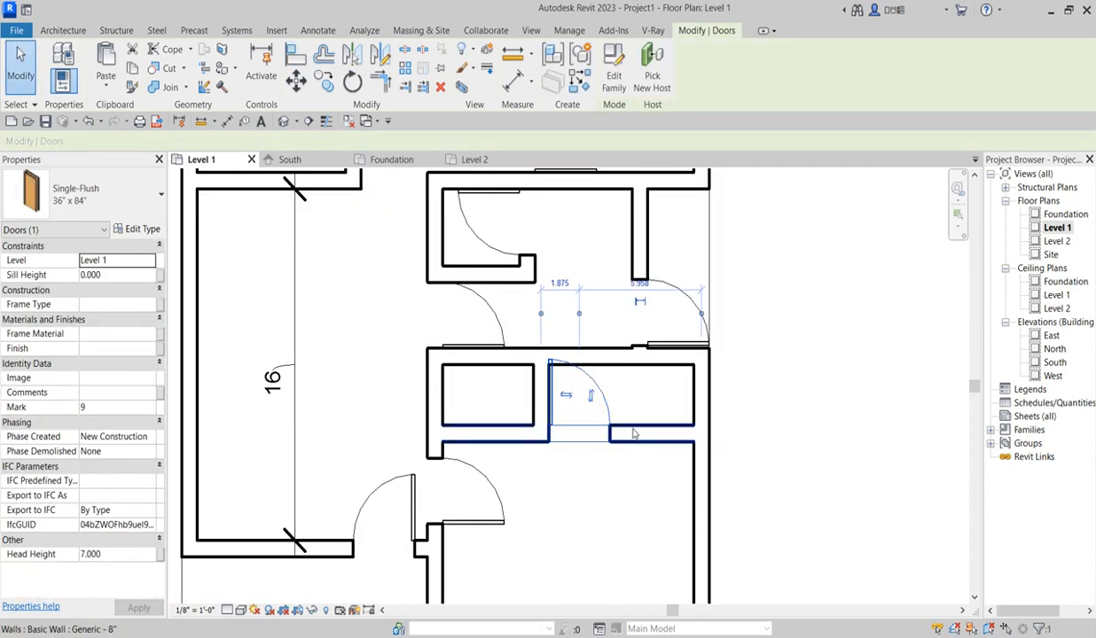
{"action": "left_click", "coordinate": [634, 438]}
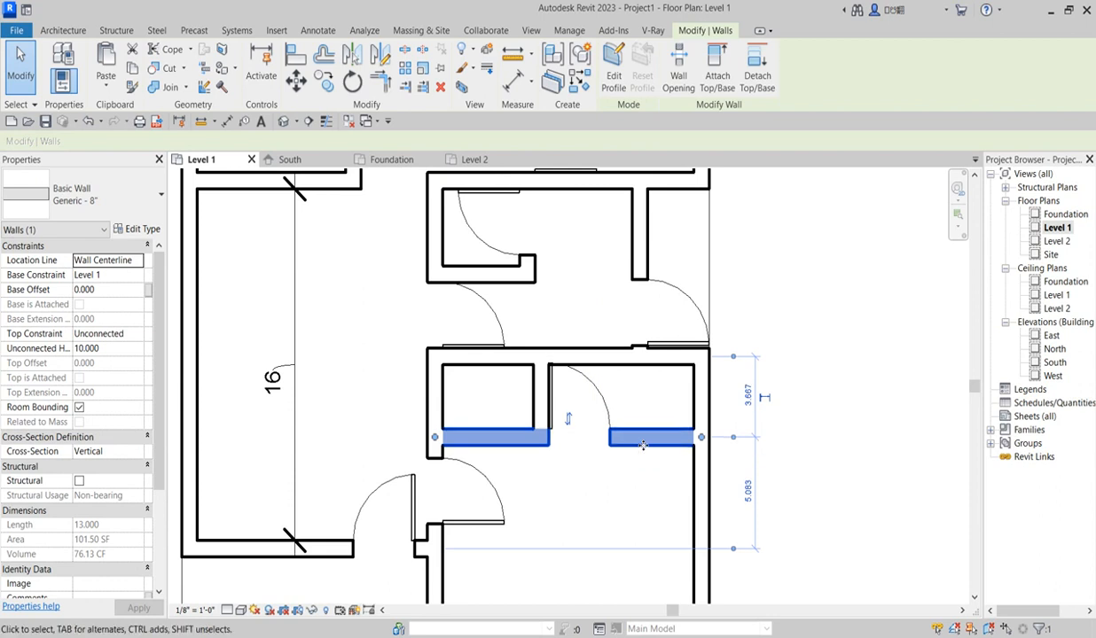
{"action": "left_click", "coordinate": [644, 397]}
Step: Align the door beside the right exterior edge with the upper face of the horizontal wall below it, and end Align
{"action": "scroll", "coordinate": [650, 403], "scroll_direction": "down", "scroll_amount": 2}
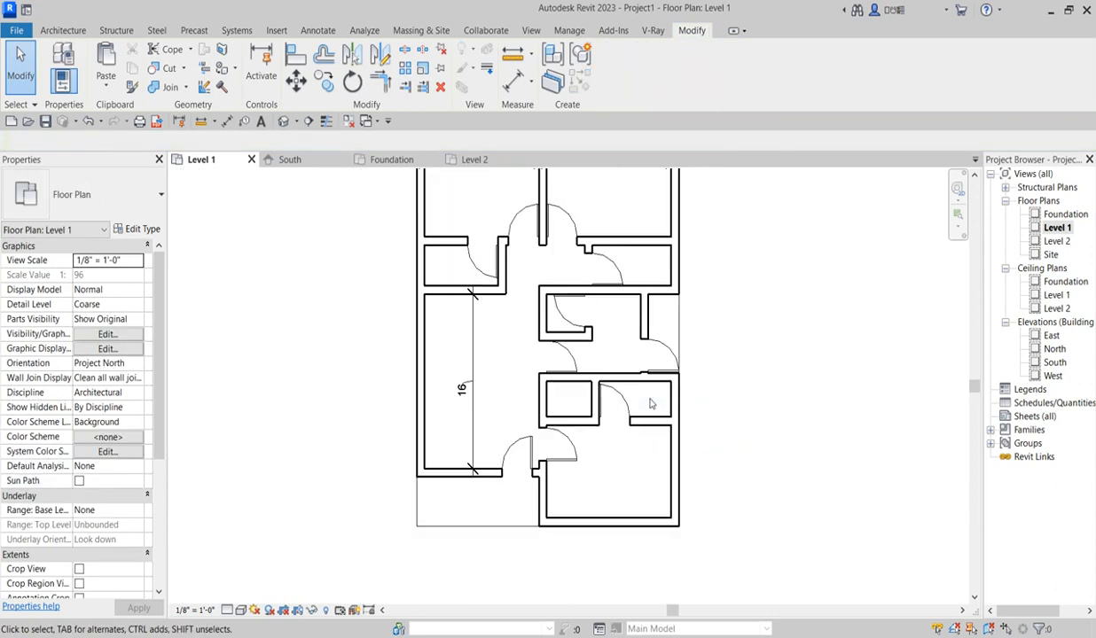
{"action": "scroll", "coordinate": [650, 404], "scroll_direction": "up", "scroll_amount": 3}
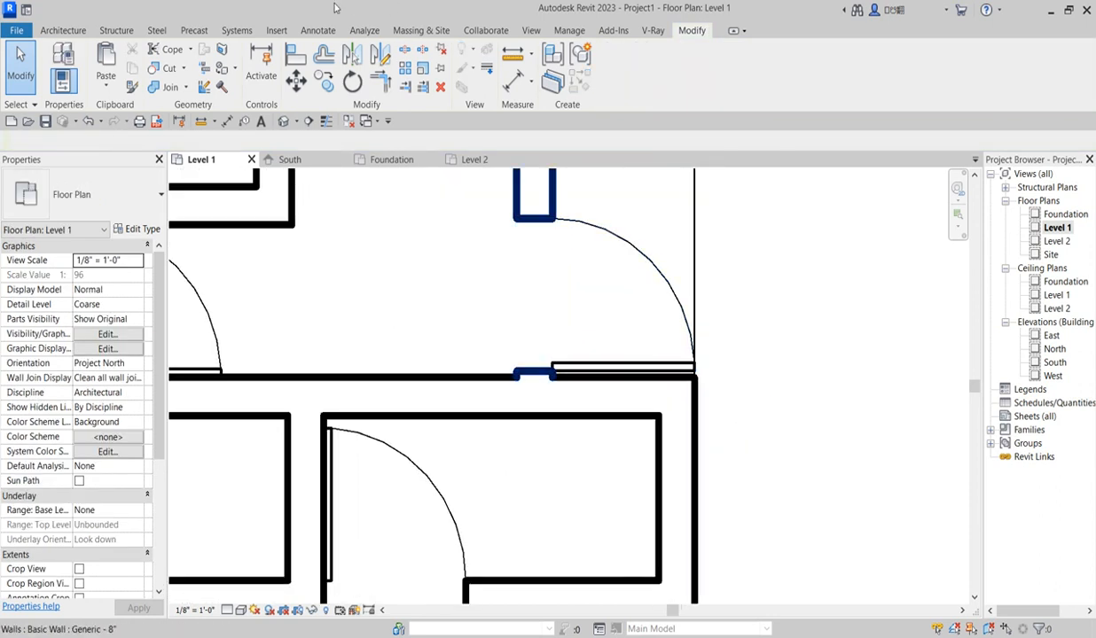
{"action": "left_click", "coordinate": [295, 57]}
{"action": "scroll", "coordinate": [670, 381], "scroll_direction": "up", "scroll_amount": 2}
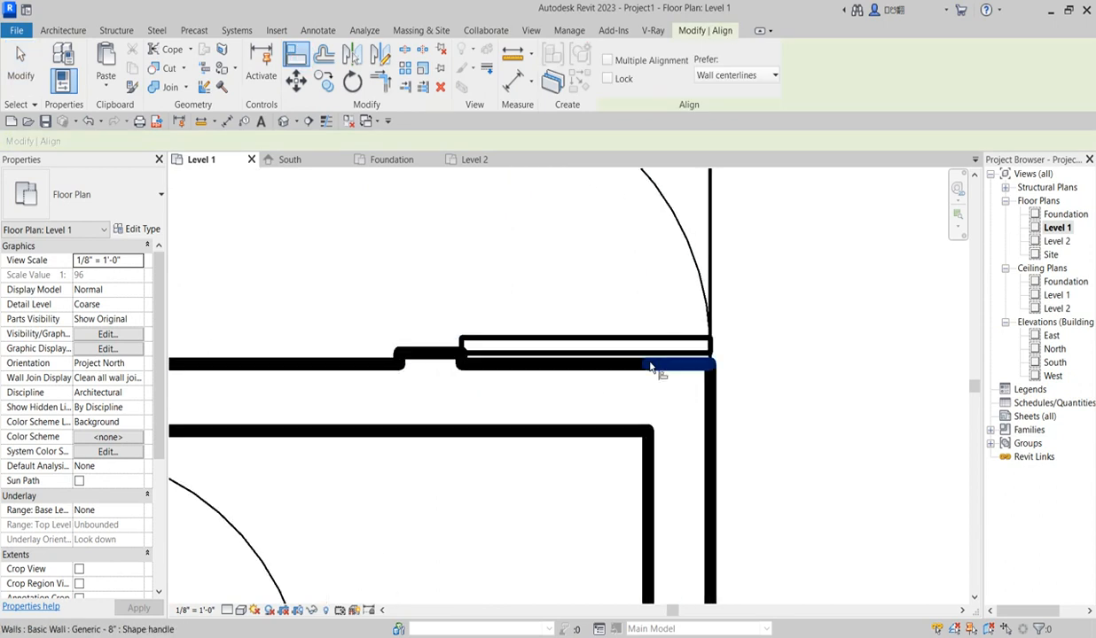
{"action": "left_click", "coordinate": [611, 373]}
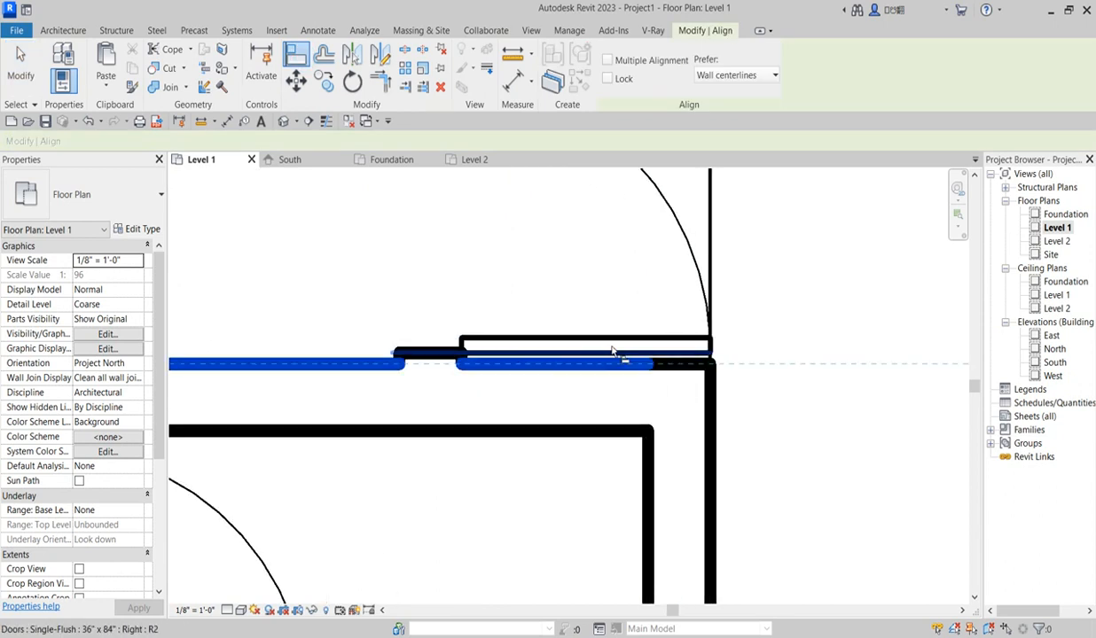
{"action": "left_click", "coordinate": [612, 349]}
{"action": "scroll", "coordinate": [612, 350], "scroll_direction": "down", "scroll_amount": 2}
{"action": "right_click", "coordinate": [743, 257]}
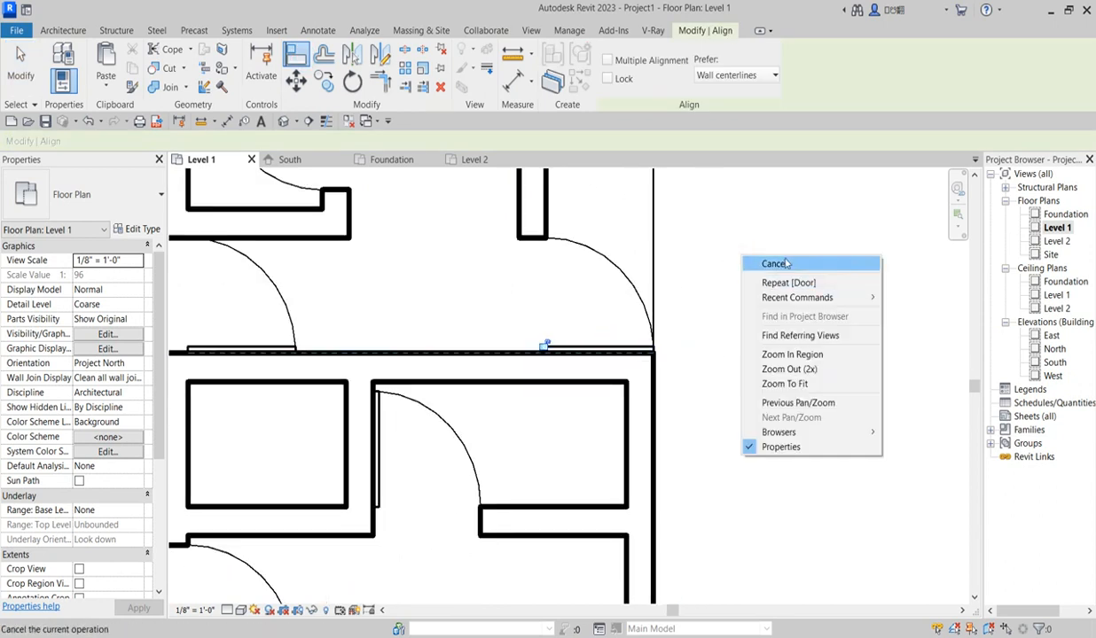
{"action": "left_click", "coordinate": [773, 264]}
{"action": "right_click", "coordinate": [764, 215]}
{"action": "left_click", "coordinate": [797, 236]}
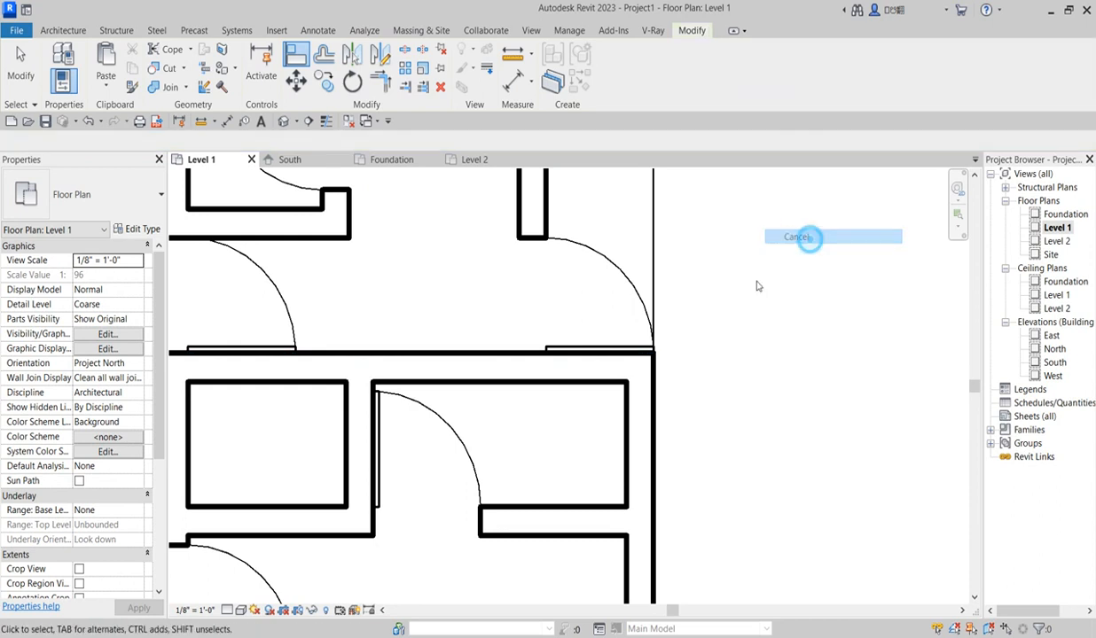
Step: Examine the door positions and swings across the whole Level 1 floor plan
{"action": "scroll", "coordinate": [658, 396], "scroll_direction": "down", "scroll_amount": 2}
{"action": "scroll", "coordinate": [658, 396], "scroll_direction": "down", "scroll_amount": 3}
{"action": "scroll", "coordinate": [504, 366], "scroll_direction": "up", "scroll_amount": 4}
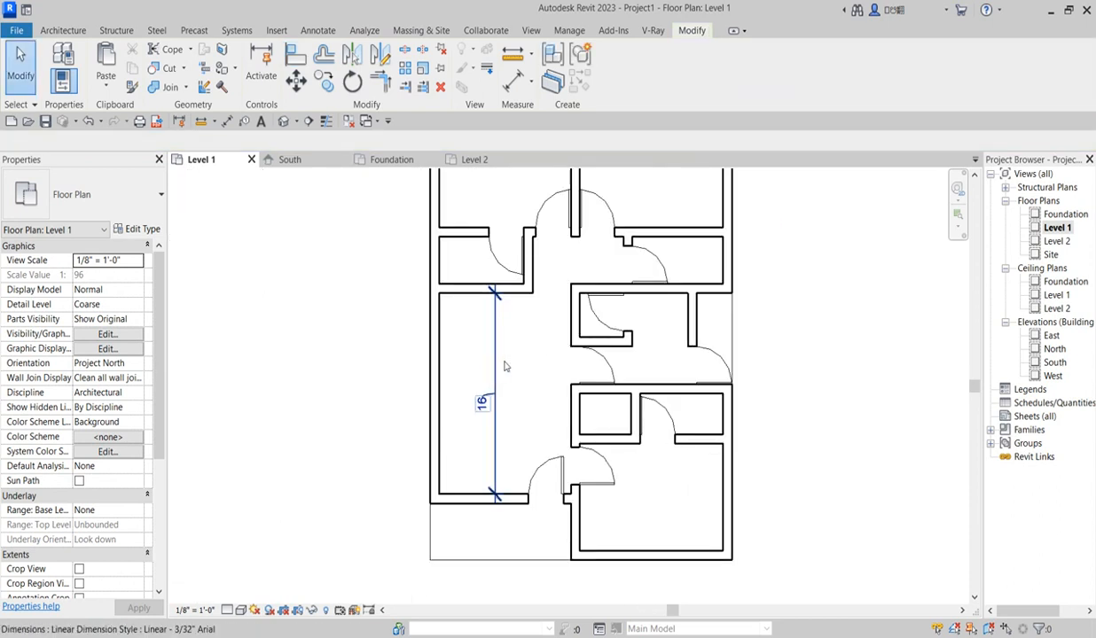
{"action": "scroll", "coordinate": [504, 366], "scroll_direction": "up", "scroll_amount": 2}
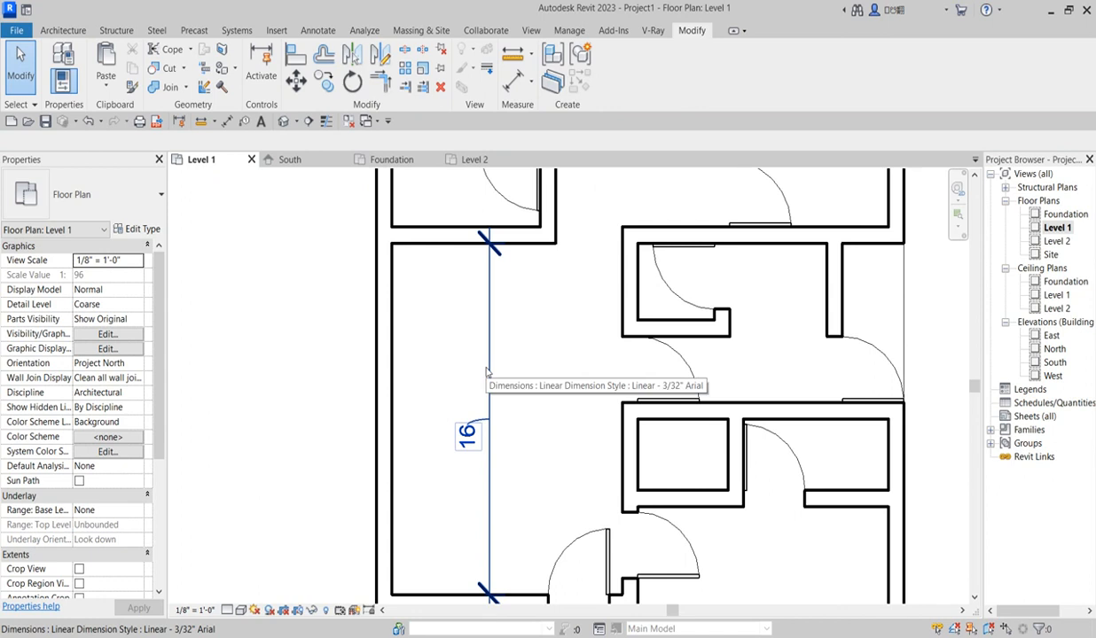
{"action": "scroll", "coordinate": [507, 375], "scroll_direction": "down", "scroll_amount": 2}
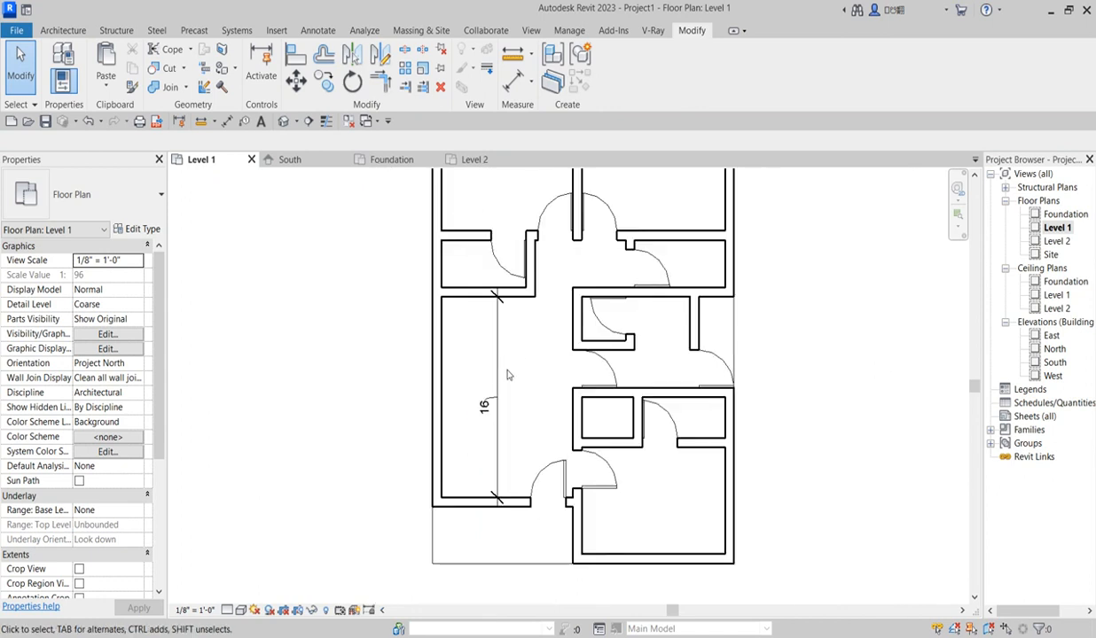
{"action": "scroll", "coordinate": [507, 343], "scroll_direction": "up", "scroll_amount": 1}
{"action": "scroll", "coordinate": [507, 355], "scroll_direction": "down", "scroll_amount": 2}
{"action": "scroll", "coordinate": [508, 354], "scroll_direction": "up", "scroll_amount": 1}
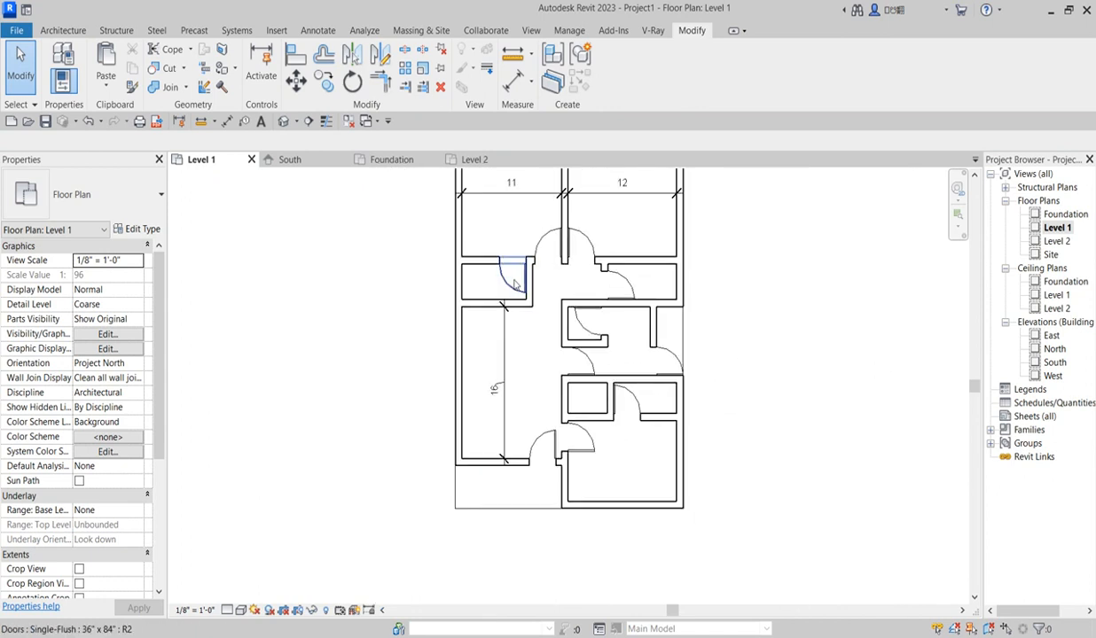
{"action": "scroll", "coordinate": [512, 322], "scroll_direction": "down", "scroll_amount": 2}
{"action": "scroll", "coordinate": [541, 352], "scroll_direction": "up", "scroll_amount": 1}
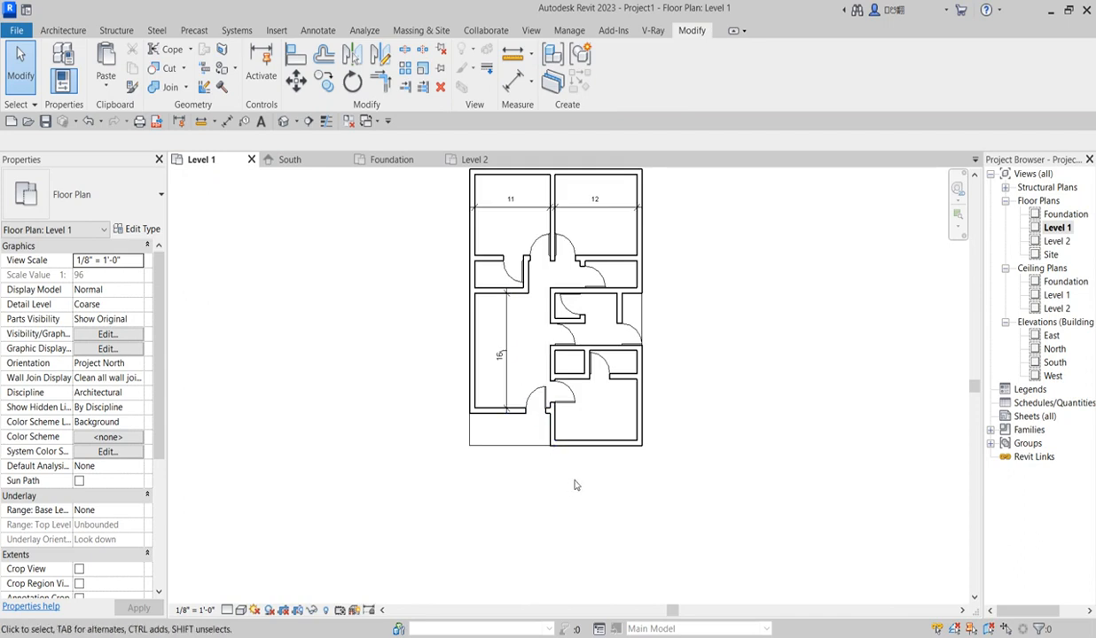
Step: Flip the door in the lower-right room's left wall to hinge at its upper end
{"action": "scroll", "coordinate": [598, 396], "scroll_direction": "up", "scroll_amount": 3}
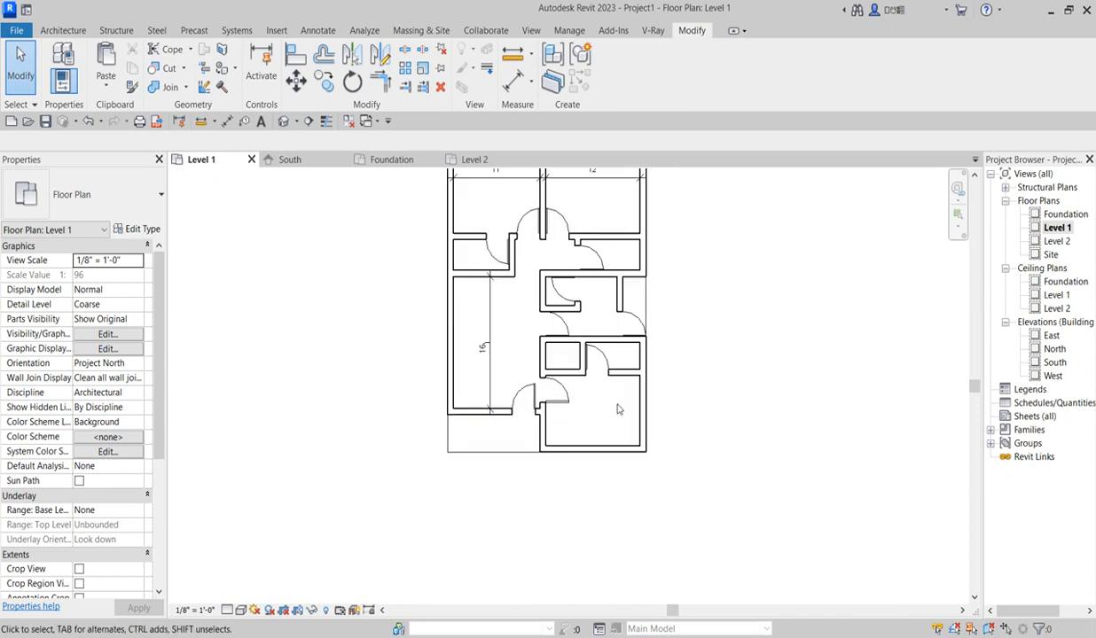
{"action": "left_click", "coordinate": [550, 399]}
{"action": "scroll", "coordinate": [546, 436], "scroll_direction": "up", "scroll_amount": 1}
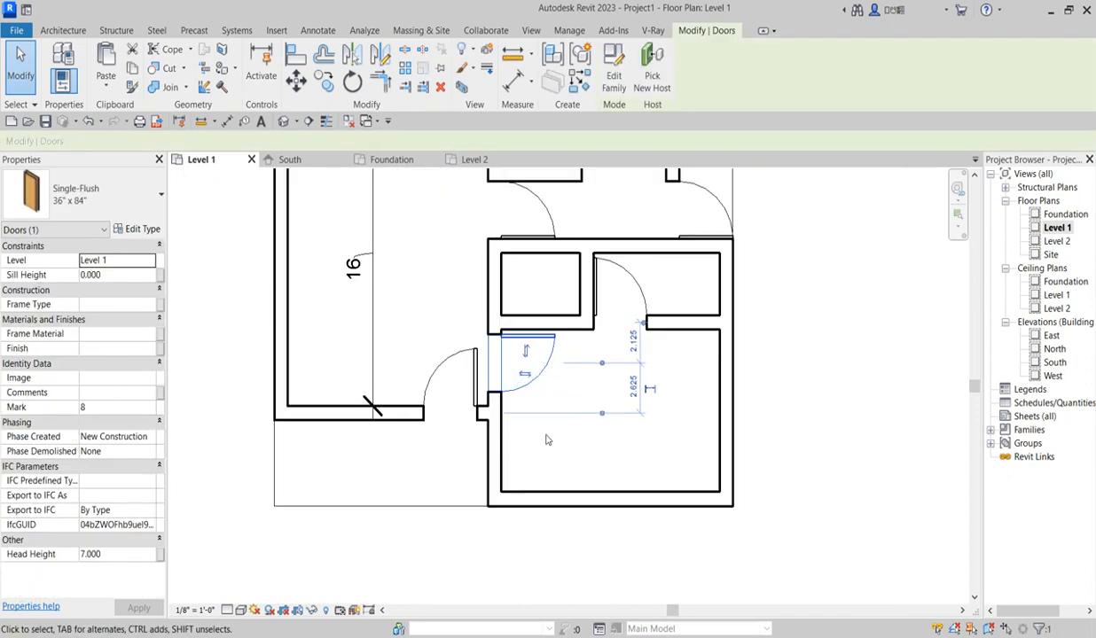
{"action": "left_click", "coordinate": [444, 314]}
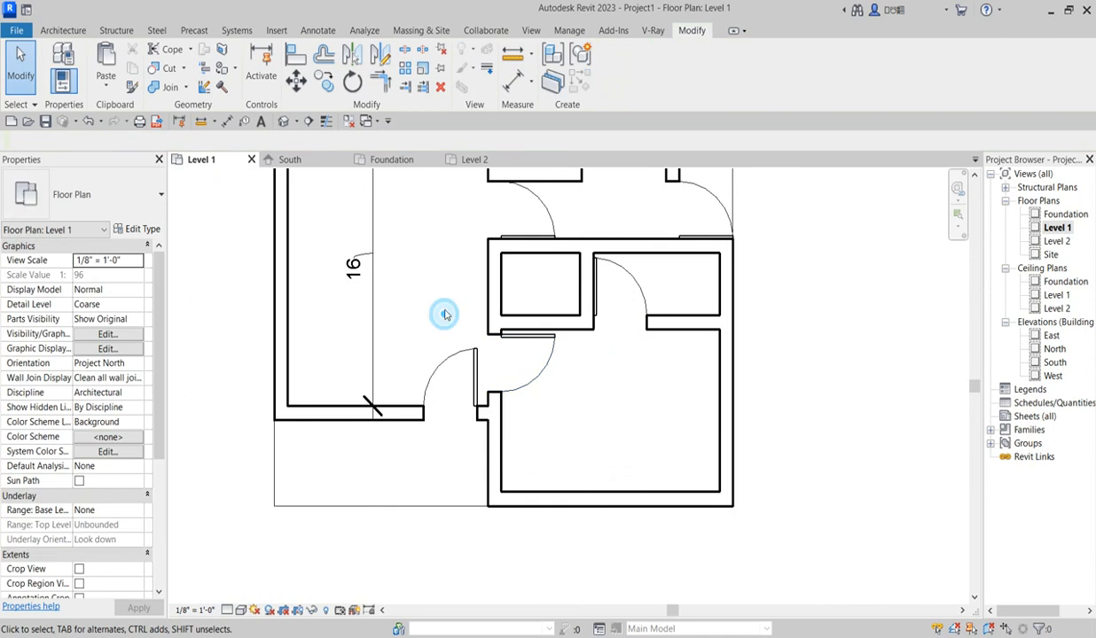
Step: Align the lower-right room's door with the lower face of that room's upper wall, and end Align
{"action": "left_click", "coordinate": [293, 54]}
{"action": "scroll", "coordinate": [514, 284], "scroll_direction": "up", "scroll_amount": 2}
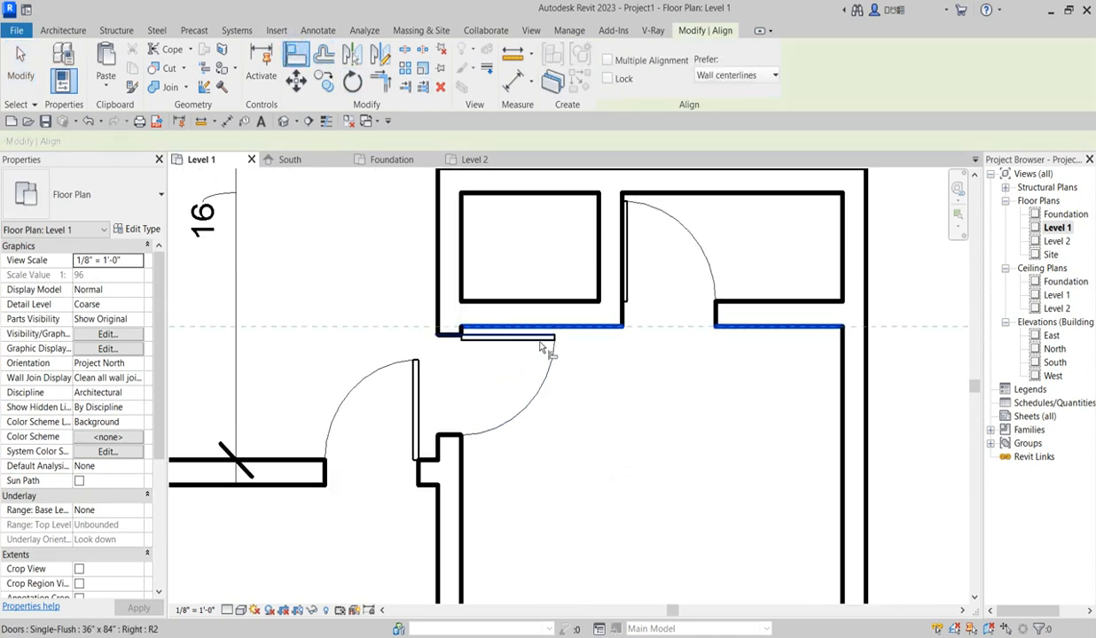
{"action": "left_click", "coordinate": [543, 339]}
{"action": "scroll", "coordinate": [622, 409], "scroll_direction": "down", "scroll_amount": 3}
{"action": "right_click", "coordinate": [620, 419]}
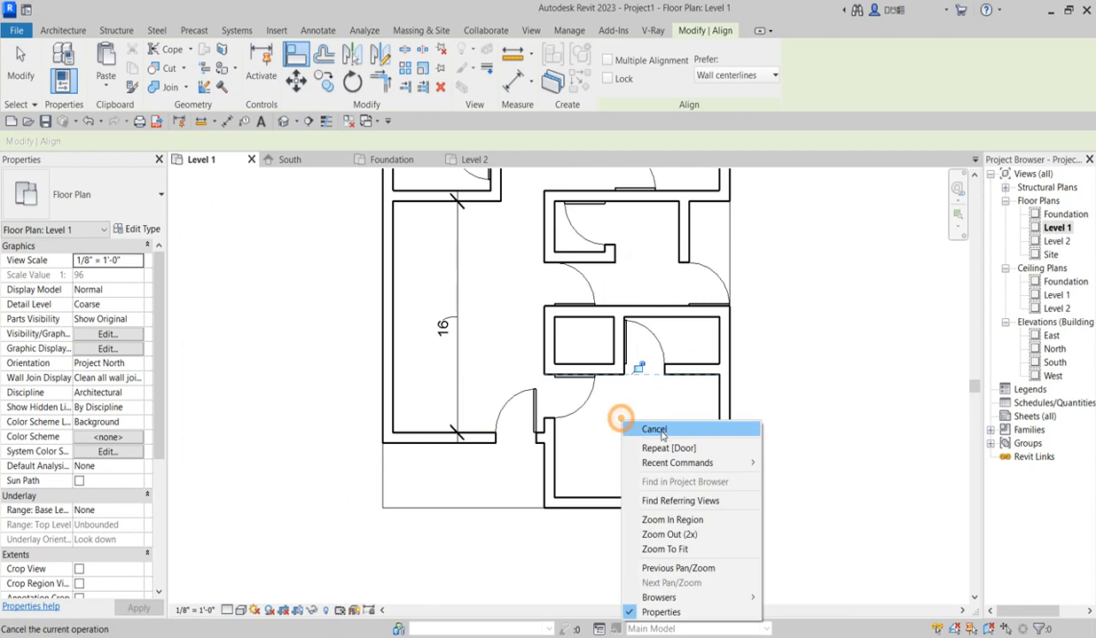
{"action": "left_click", "coordinate": [655, 430]}
{"action": "right_click", "coordinate": [465, 286]}
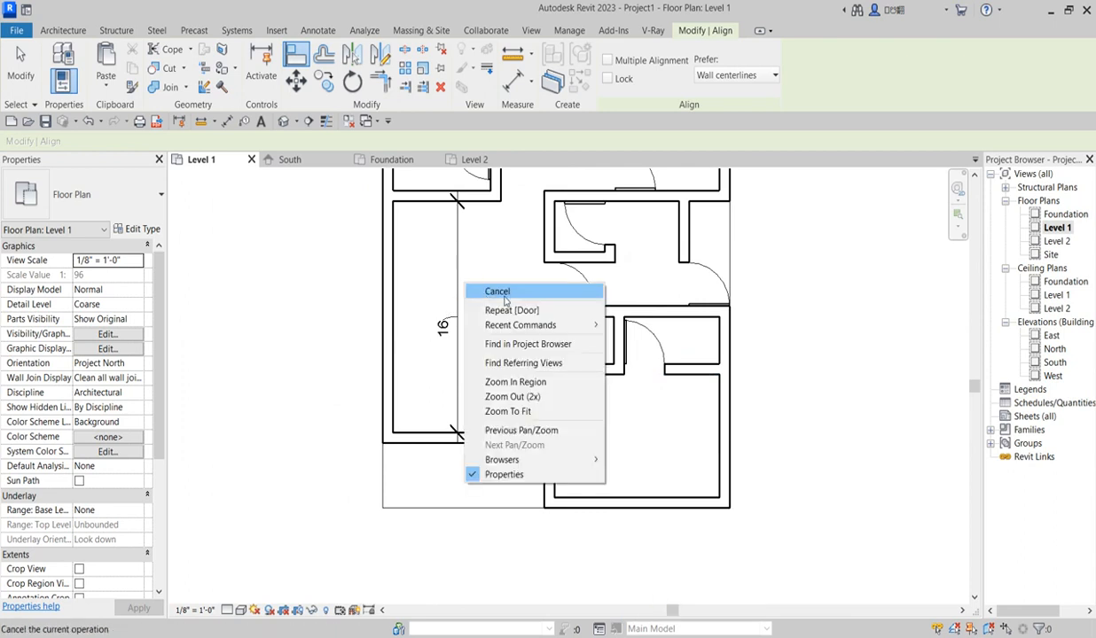
{"action": "left_click", "coordinate": [504, 293]}
Step: Start placing a component and look through the loaded family types, keeping the 60" x 30" Desk selected
{"action": "scroll", "coordinate": [515, 289], "scroll_direction": "down", "scroll_amount": 3}
{"action": "scroll", "coordinate": [462, 346], "scroll_direction": "up", "scroll_amount": 2}
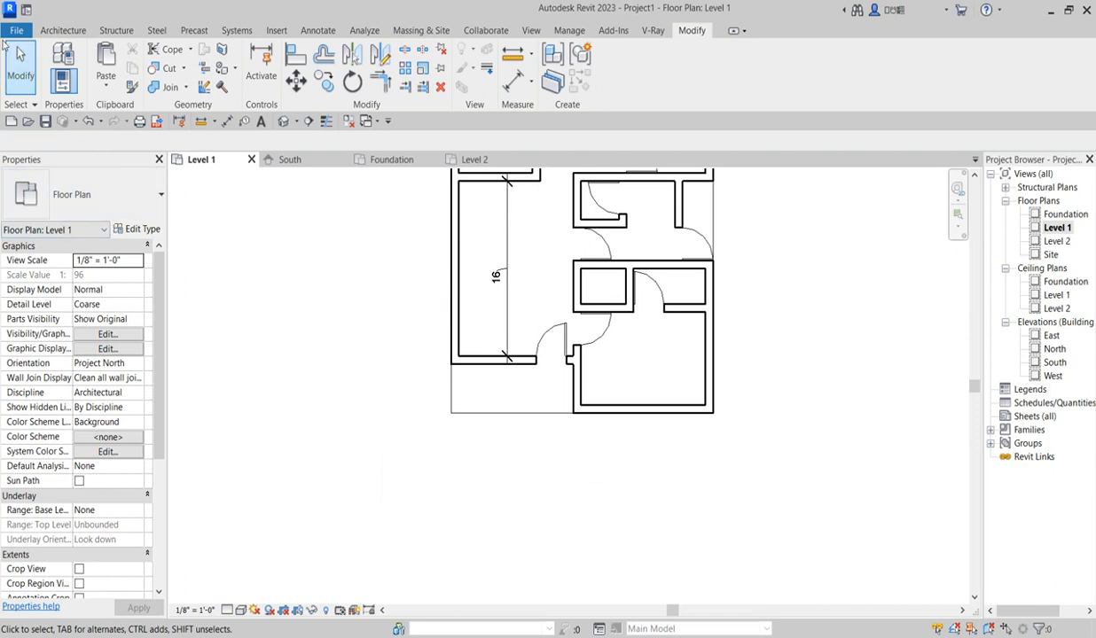
{"action": "left_click", "coordinate": [74, 32]}
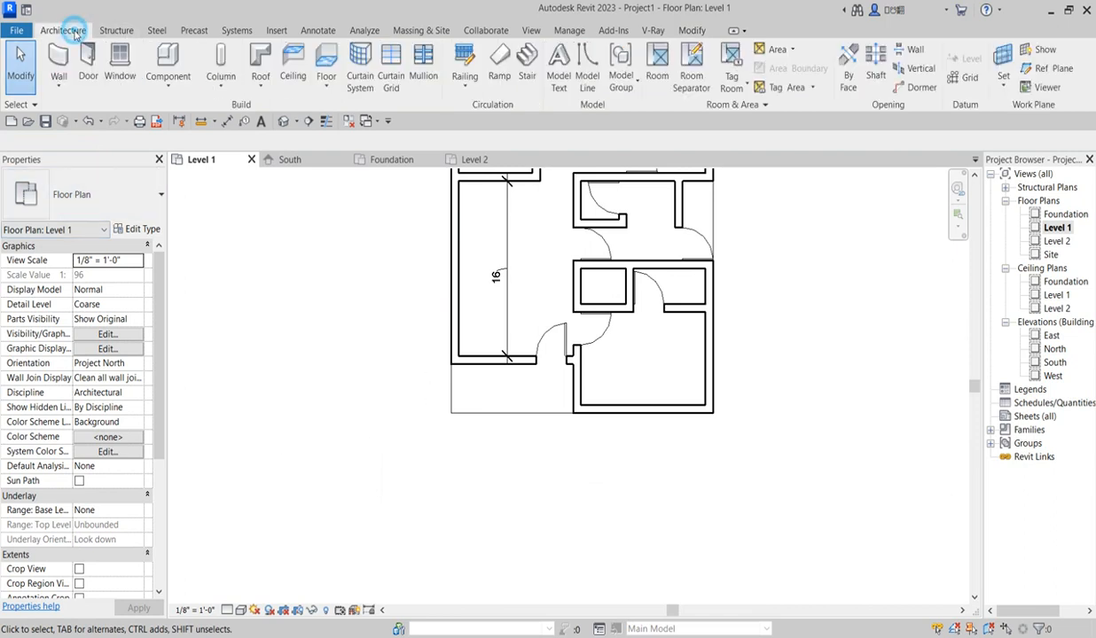
{"action": "left_click", "coordinate": [169, 62]}
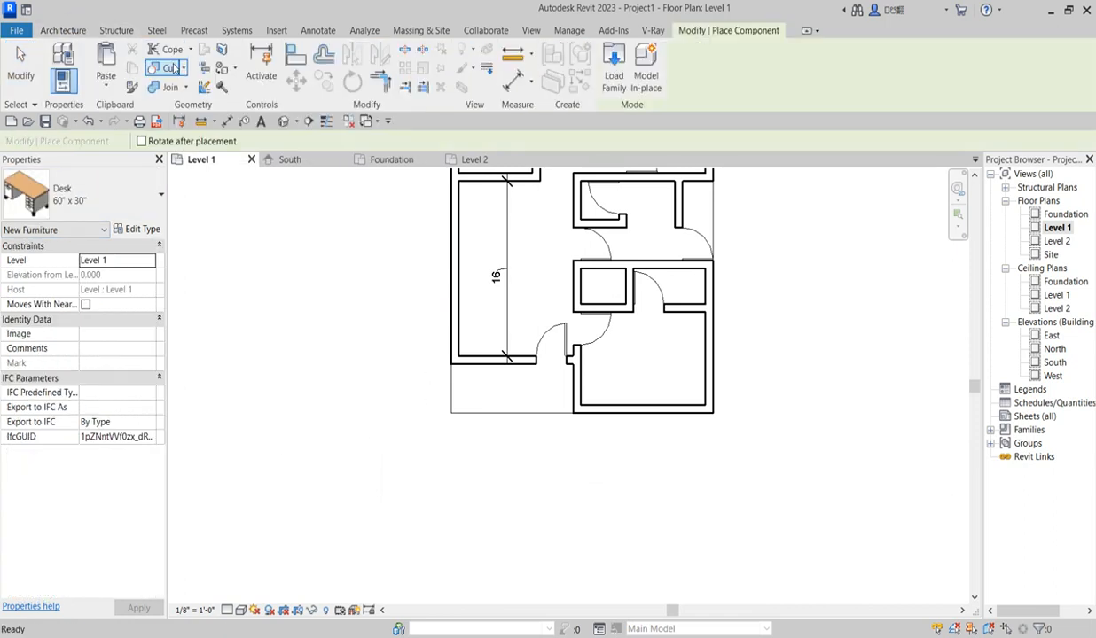
{"action": "left_click", "coordinate": [150, 203]}
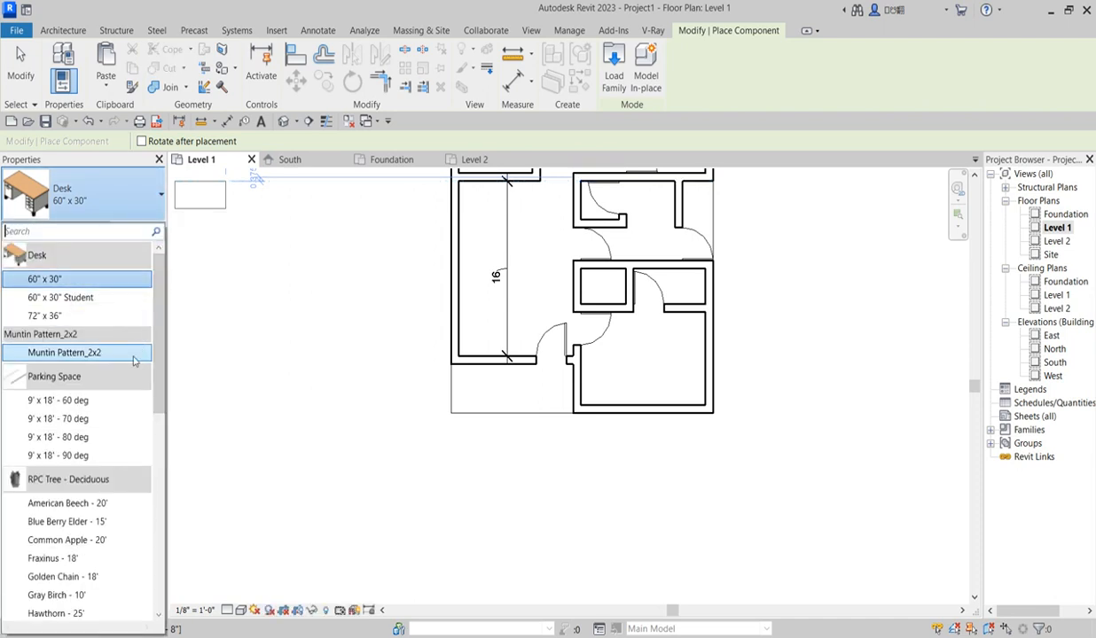
{"action": "left_click_drag", "start_coordinate": [160, 286], "coordinate": [179, 377]}
{"action": "scroll", "coordinate": [177, 307], "scroll_direction": "up", "scroll_amount": 1}
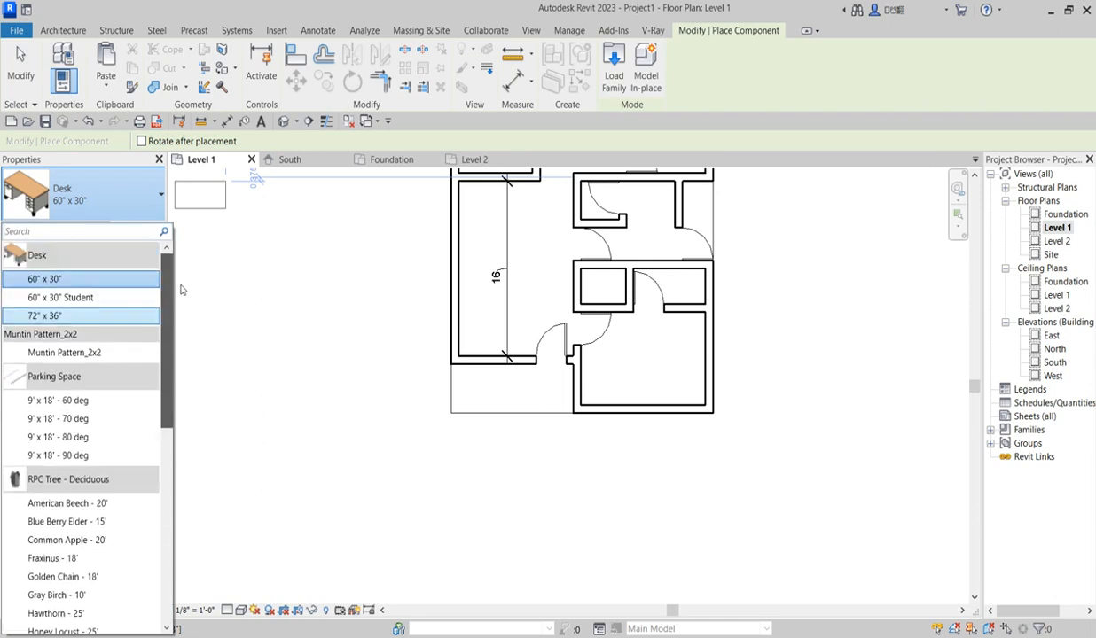
{"action": "left_click", "coordinate": [226, 367]}
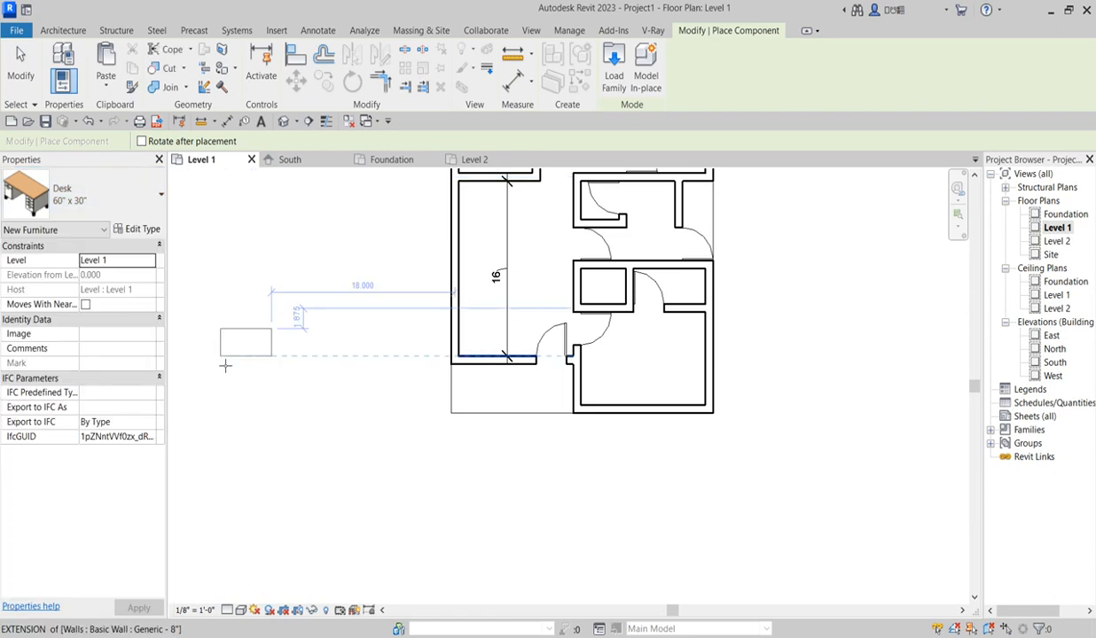
Step: Restart component placement, start loading a family, and browse up to the Libraries folder
{"action": "key", "text": "Escape"}
{"action": "scroll", "coordinate": [483, 319], "scroll_direction": "down", "scroll_amount": 2}
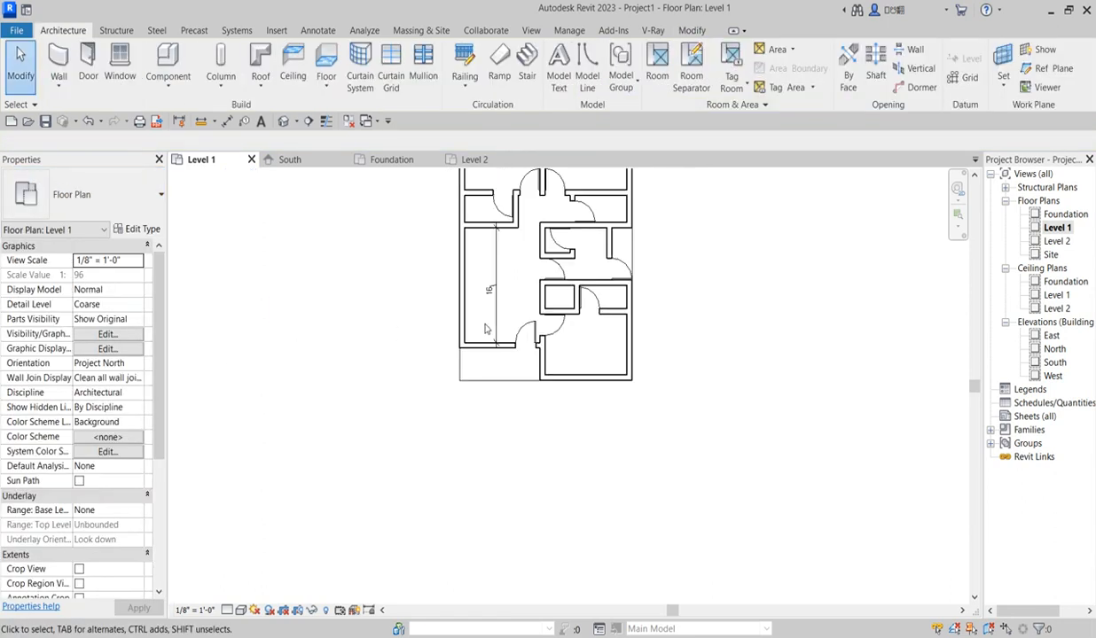
{"action": "scroll", "coordinate": [506, 320], "scroll_direction": "up", "scroll_amount": 2}
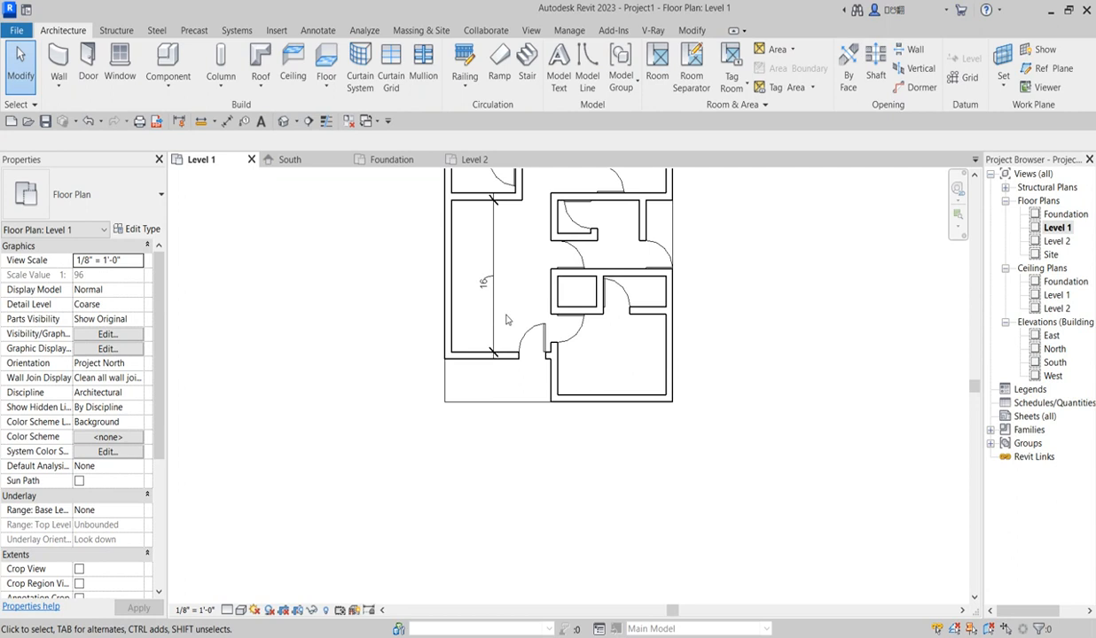
{"action": "left_click", "coordinate": [167, 67]}
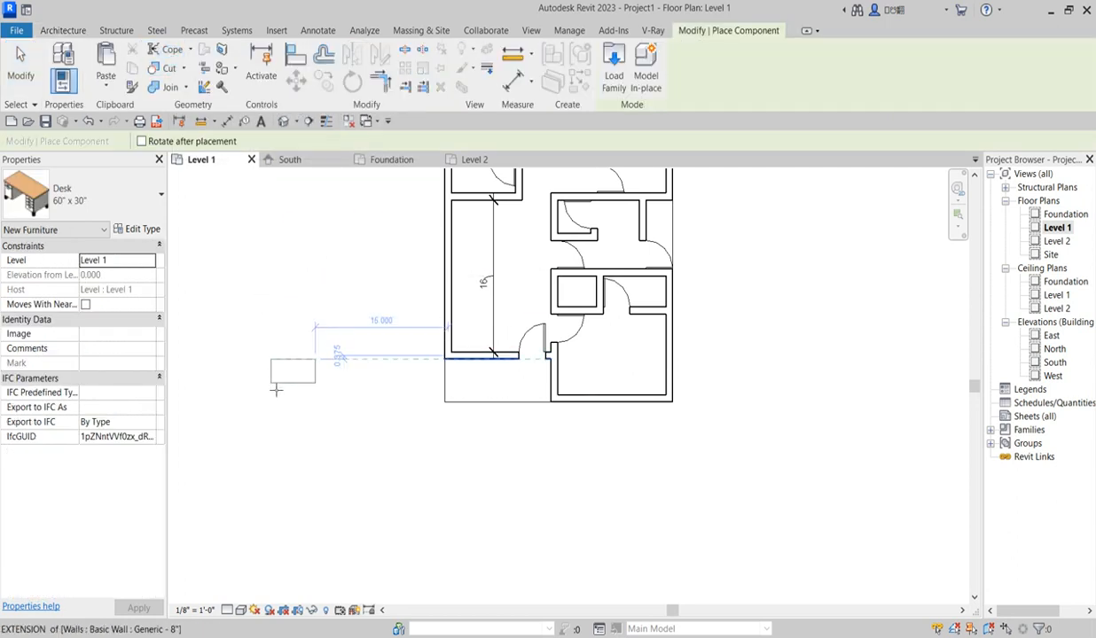
{"action": "left_click", "coordinate": [610, 81]}
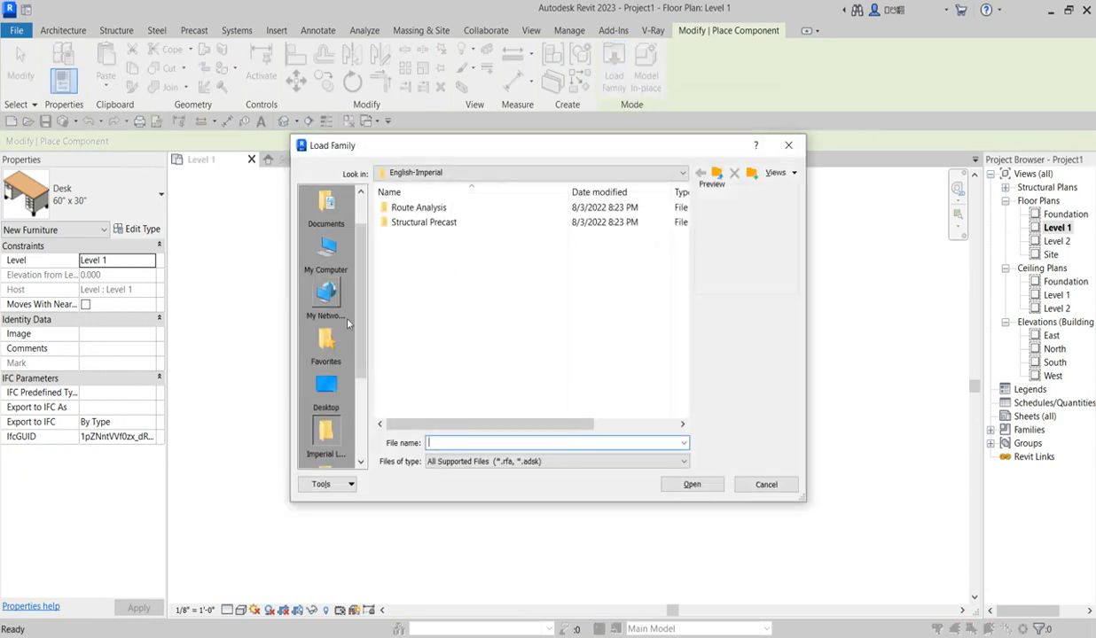
{"action": "left_click", "coordinate": [684, 172]}
{"action": "left_click", "coordinate": [684, 173]}
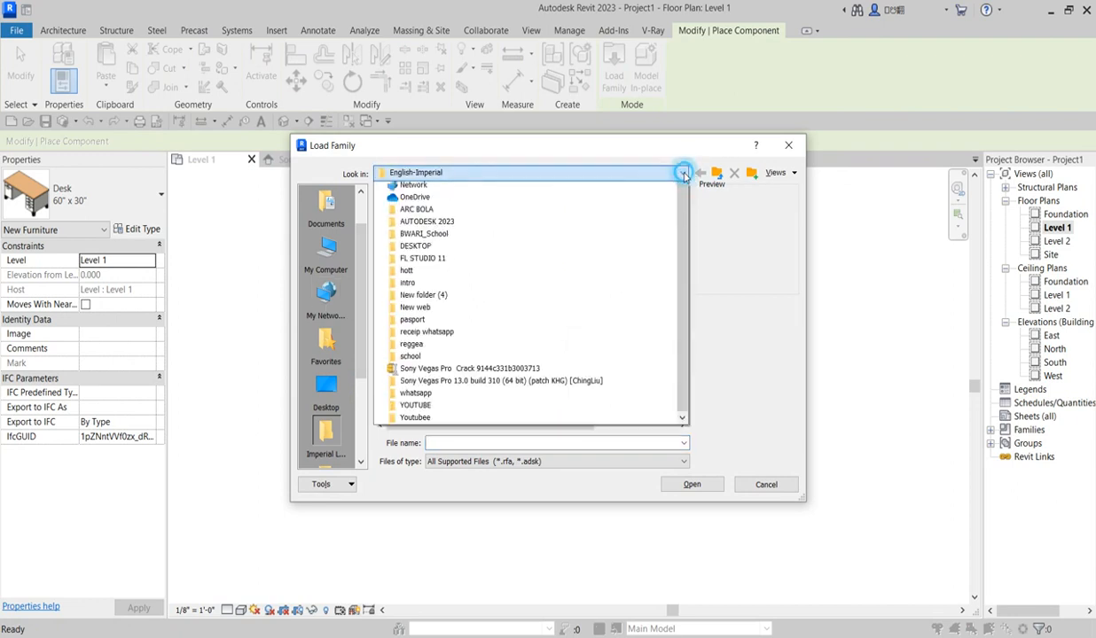
{"action": "left_click", "coordinate": [683, 173]}
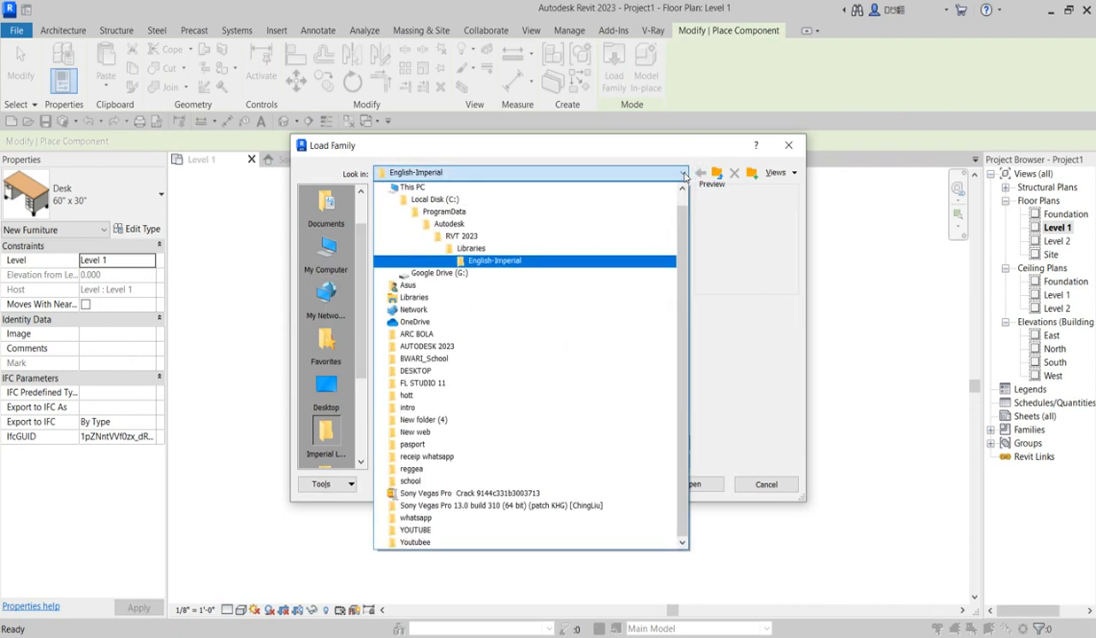
{"action": "left_click", "coordinate": [470, 248]}
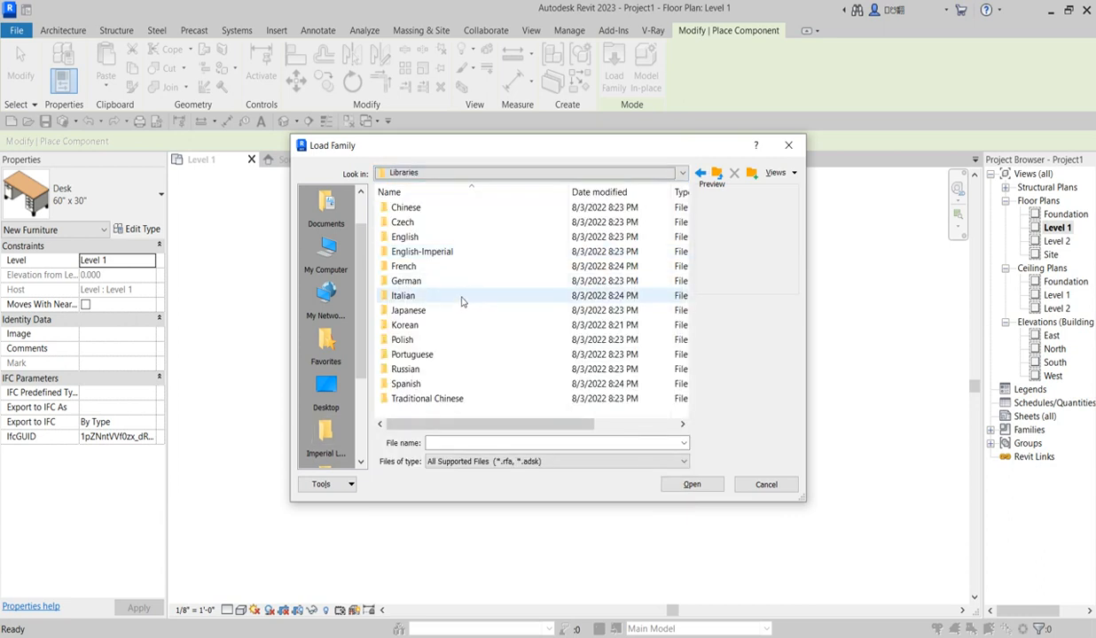
Step: Look through the English and English-Imperial library folders for families to load, and return to the Libraries folder
{"action": "double_click", "coordinate": [413, 240]}
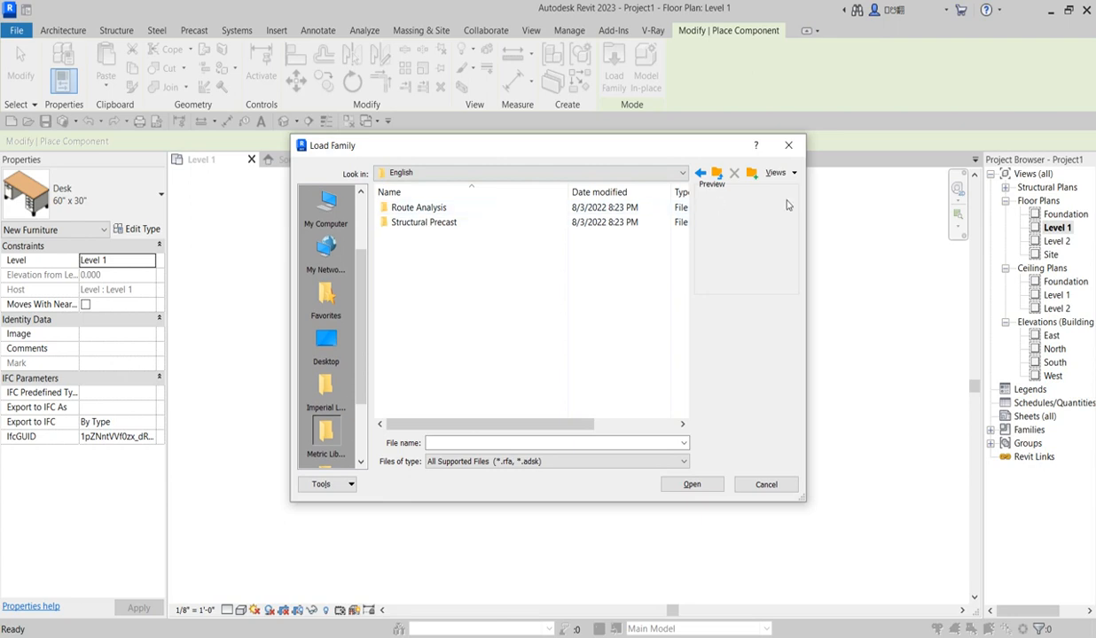
{"action": "left_click", "coordinate": [701, 174]}
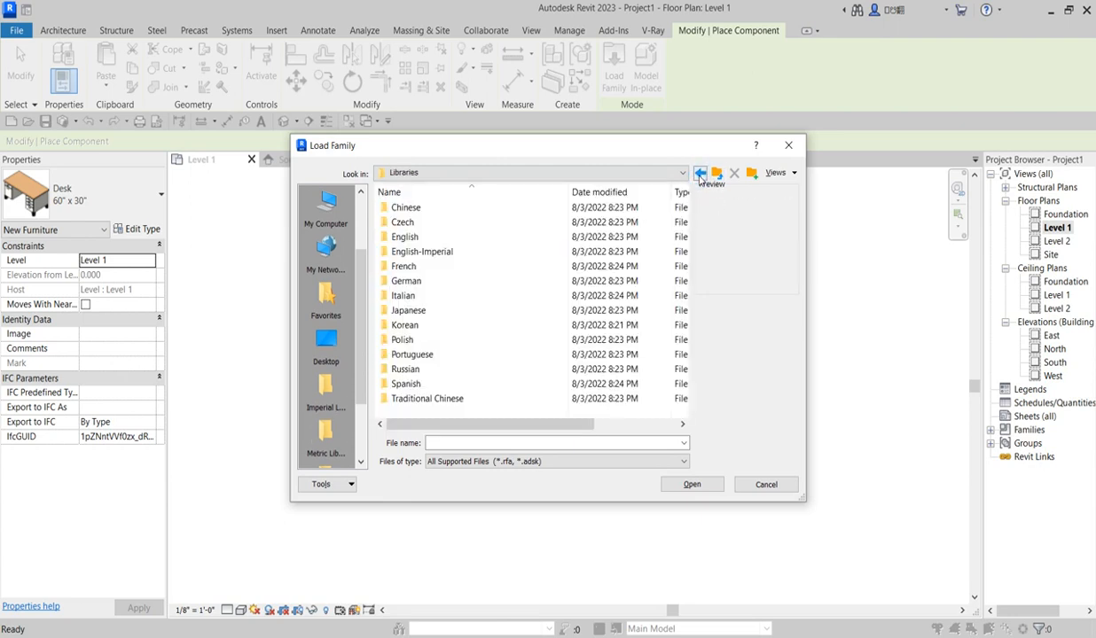
{"action": "double_click", "coordinate": [440, 252]}
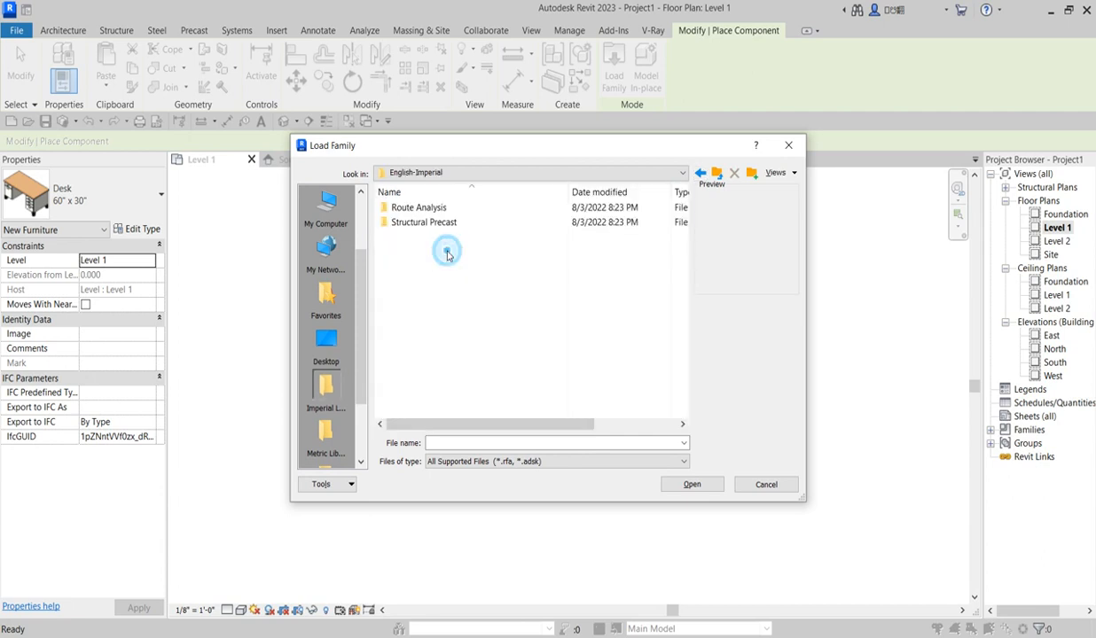
{"action": "double_click", "coordinate": [430, 209]}
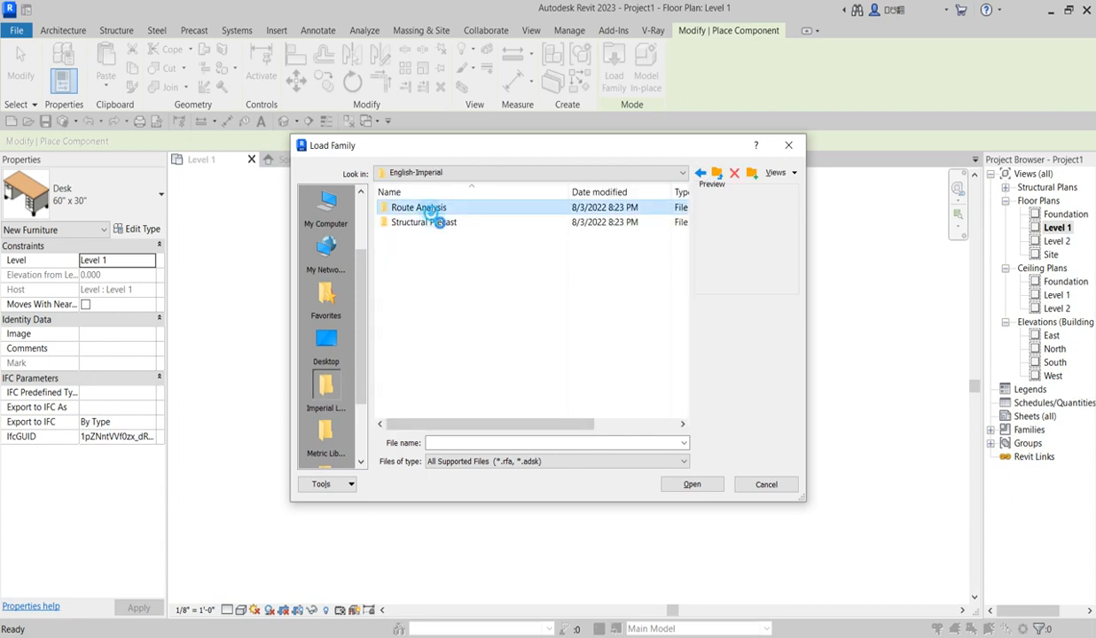
{"action": "left_click", "coordinate": [700, 173]}
{"action": "left_click", "coordinate": [697, 172]}
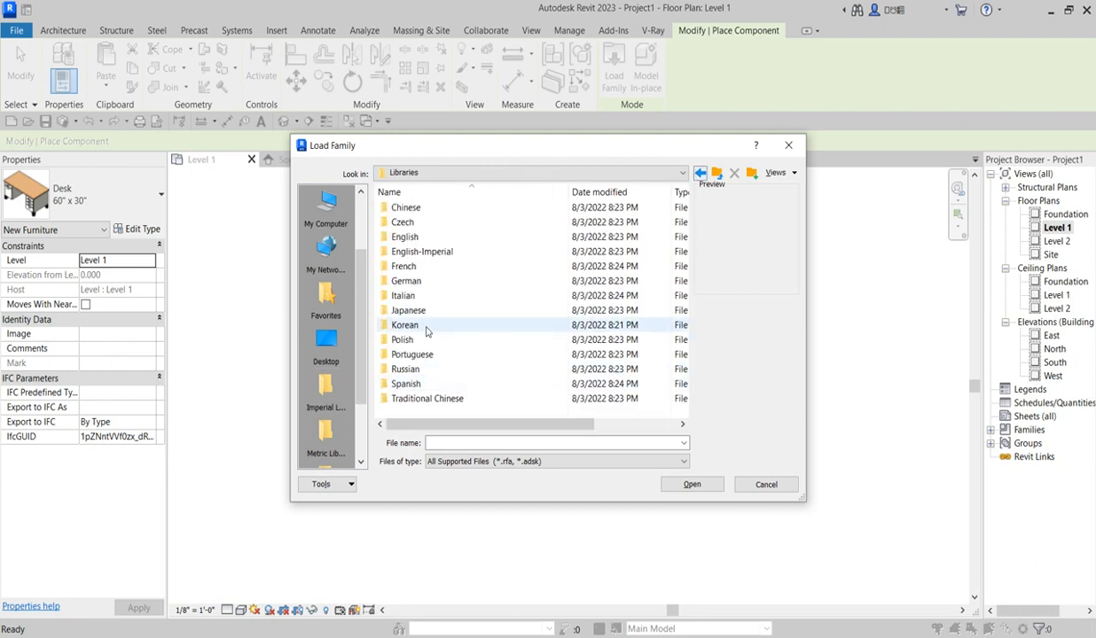
Step: Look through the Chinese library's 结构预制 folder and preview the 00 family in its Revit subfolder
{"action": "double_click", "coordinate": [410, 211]}
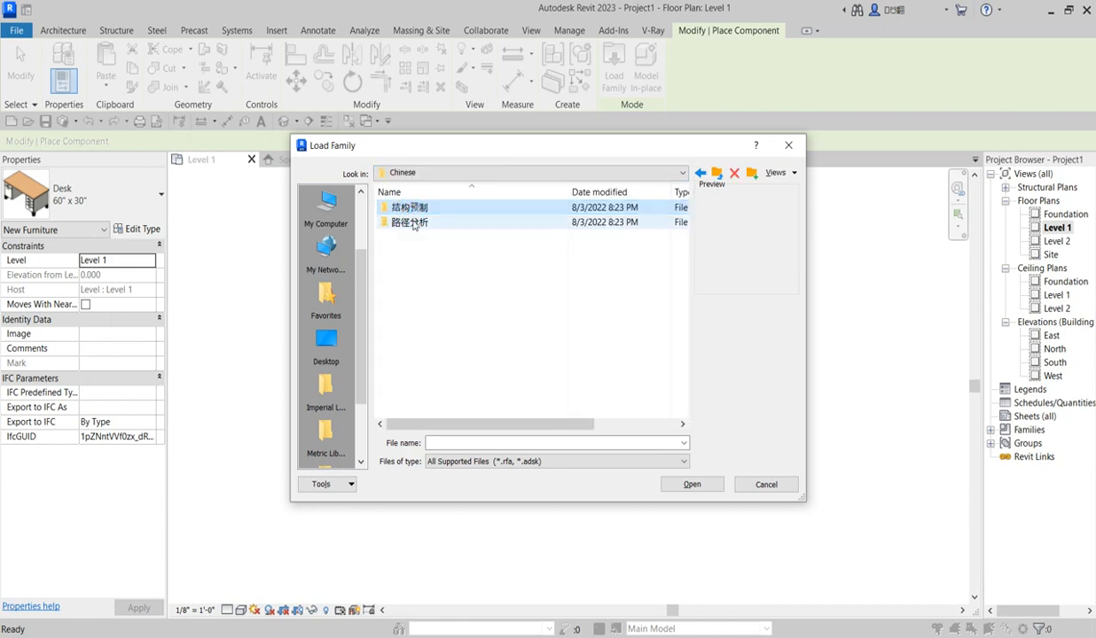
{"action": "double_click", "coordinate": [410, 208]}
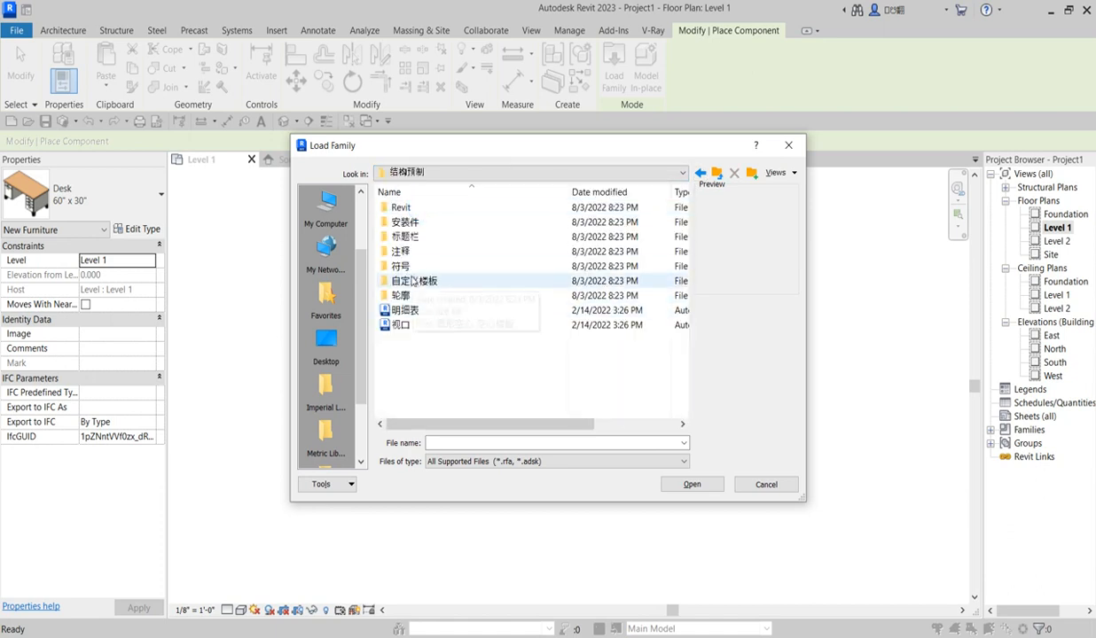
{"action": "double_click", "coordinate": [407, 210]}
{"action": "left_click", "coordinate": [408, 211]}
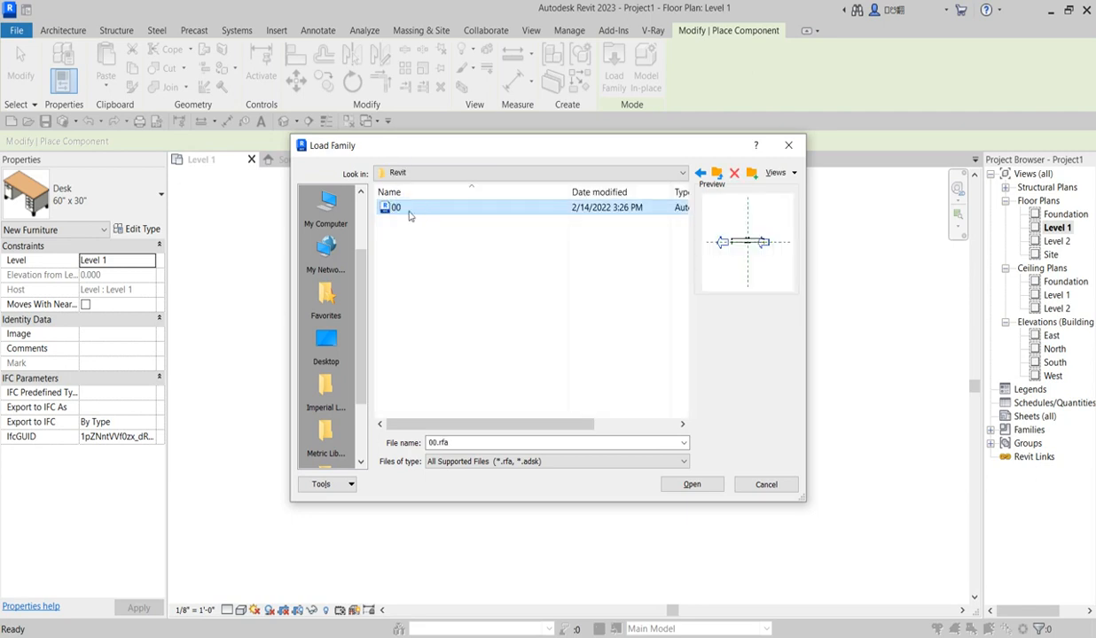
{"action": "left_click", "coordinate": [700, 173]}
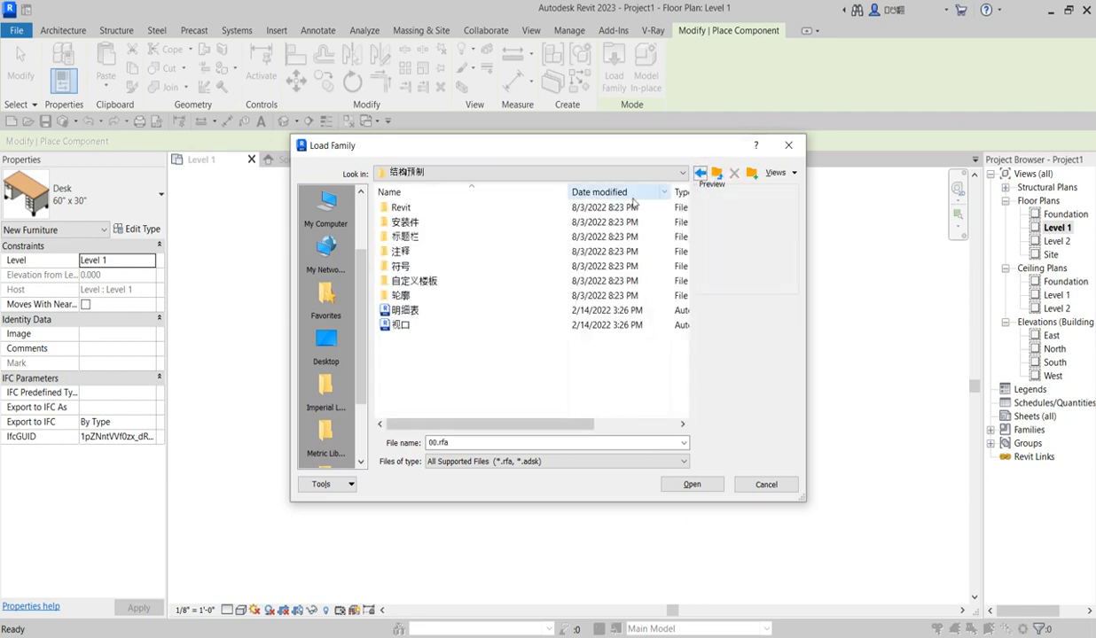
Step: Load the 双壁 - 格构梁 family from the 安装件 folder and leave component placement without placing it
{"action": "double_click", "coordinate": [398, 222]}
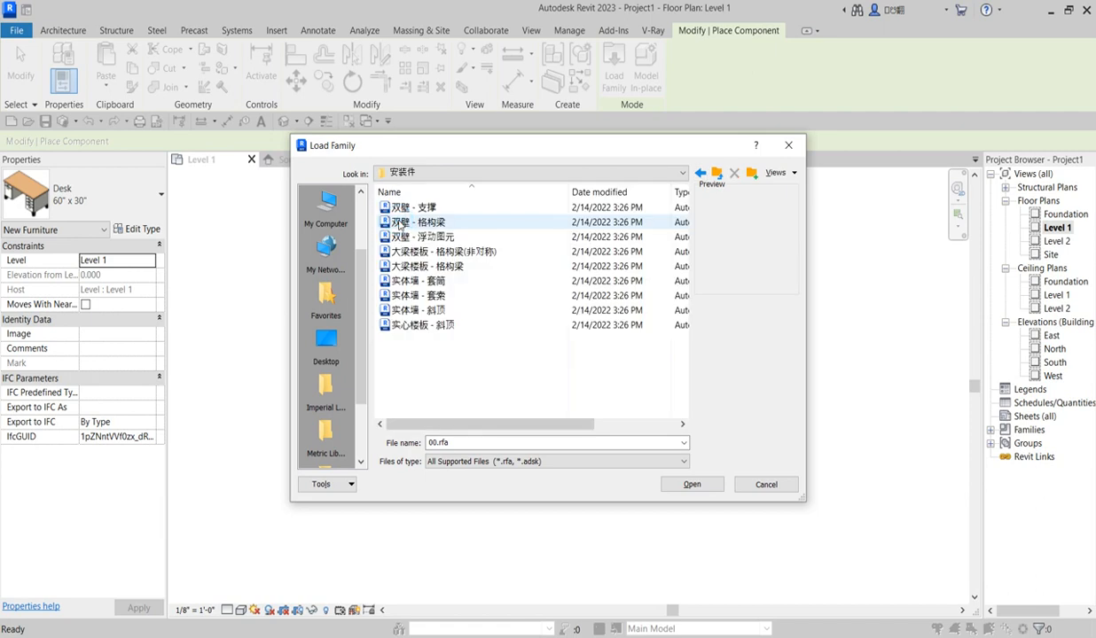
{"action": "double_click", "coordinate": [399, 222]}
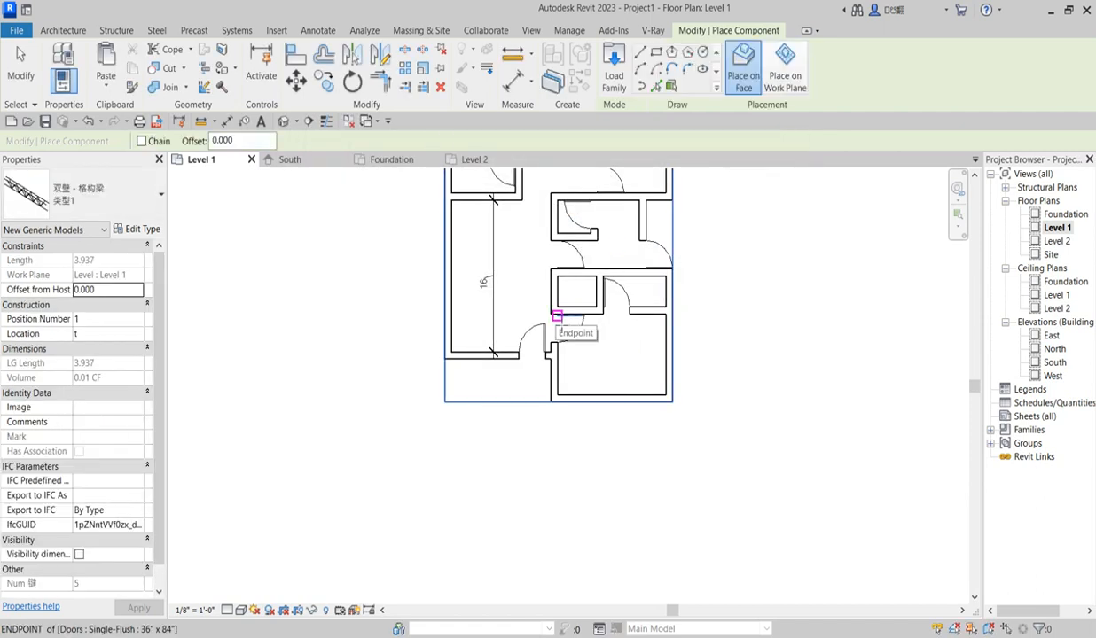
{"action": "key", "text": "Escape"}
{"action": "key", "text": "Escape"}
{"action": "scroll", "coordinate": [515, 416], "scroll_direction": "down", "scroll_amount": 3}
{"action": "scroll", "coordinate": [483, 221], "scroll_direction": "up", "scroll_amount": 5}
{"action": "scroll", "coordinate": [736, 250], "scroll_direction": "down", "scroll_amount": 3}
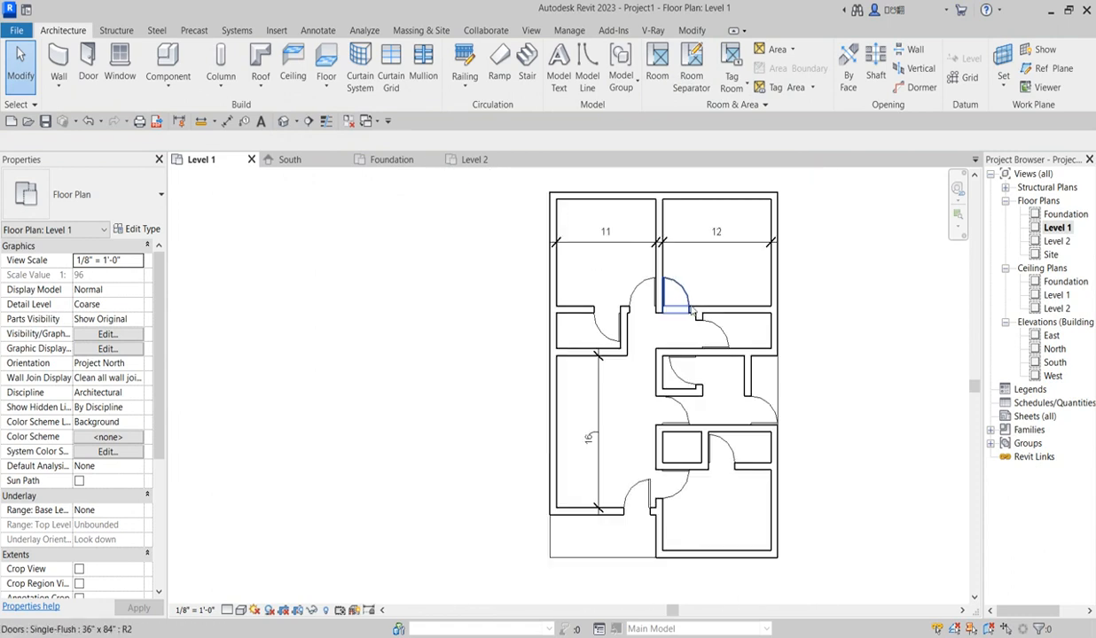
{"action": "scroll", "coordinate": [577, 399], "scroll_direction": "down", "scroll_amount": 2}
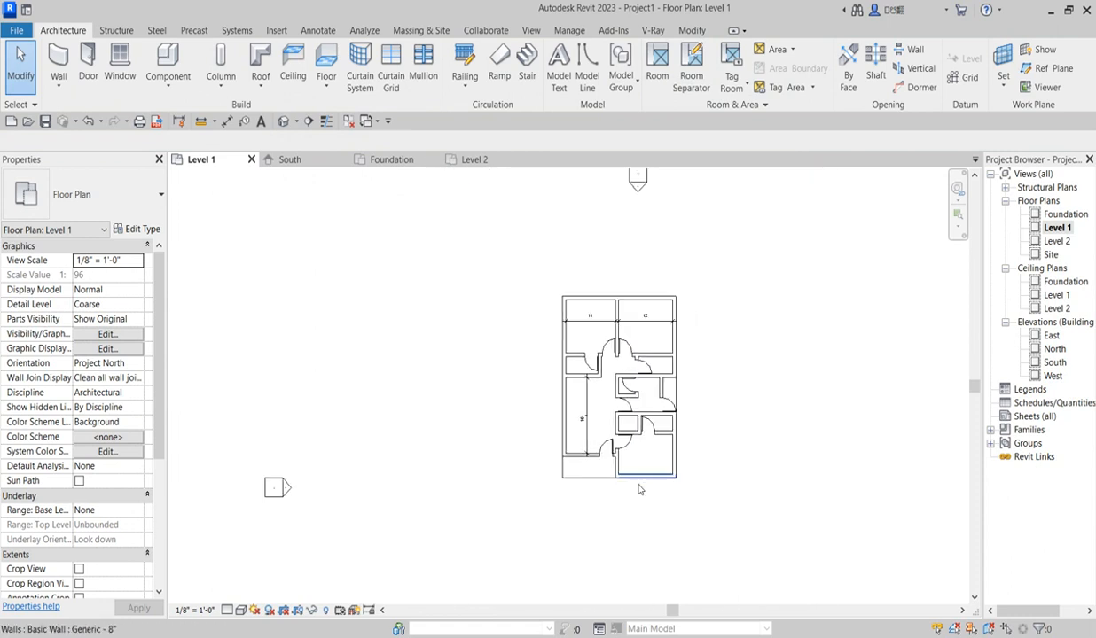
{"action": "scroll", "coordinate": [593, 357], "scroll_direction": "up", "scroll_amount": 2}
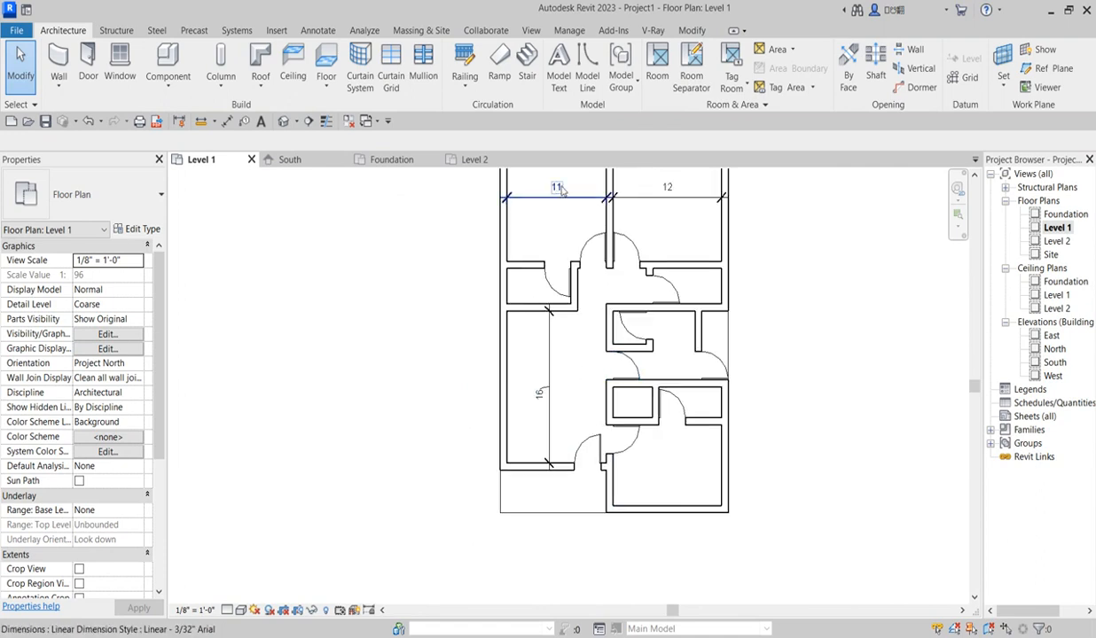
{"action": "scroll", "coordinate": [557, 348], "scroll_direction": "down", "scroll_amount": 2}
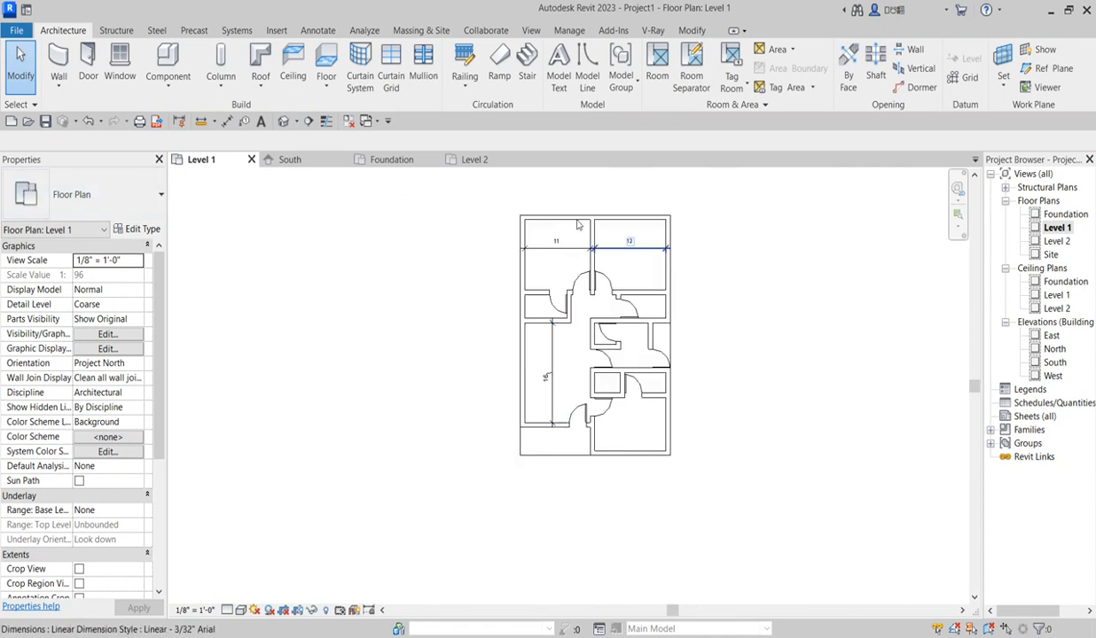
{"action": "scroll", "coordinate": [631, 283], "scroll_direction": "up", "scroll_amount": 1}
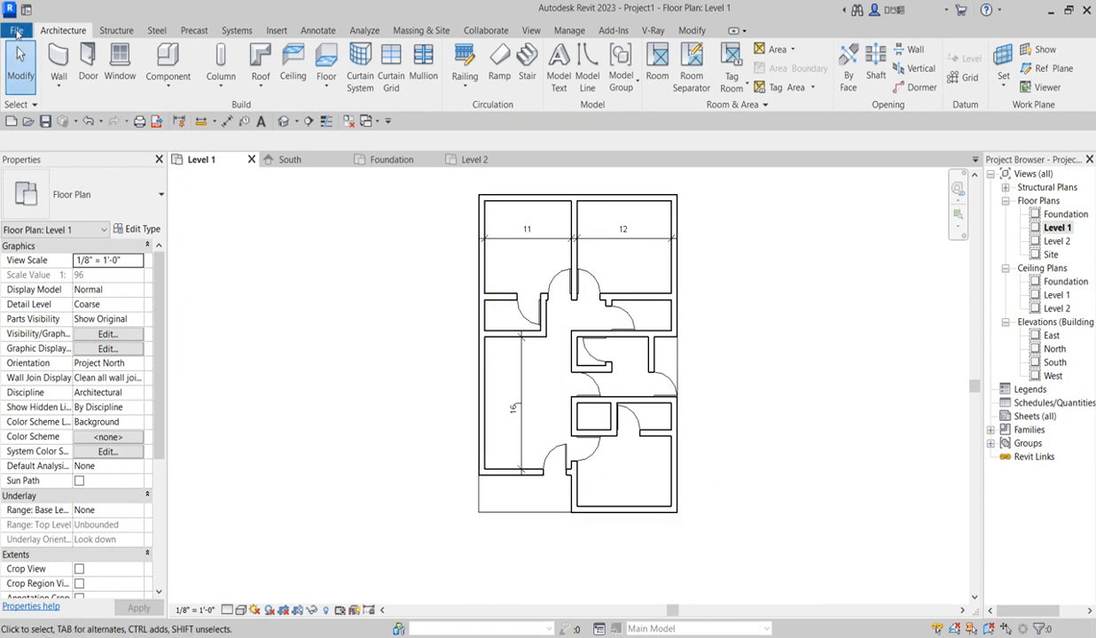
Step: Open the recent project davidss design.rvt, ignoring its unresolved reference, and open its Level 1 floor plan
{"action": "left_click", "coordinate": [17, 32]}
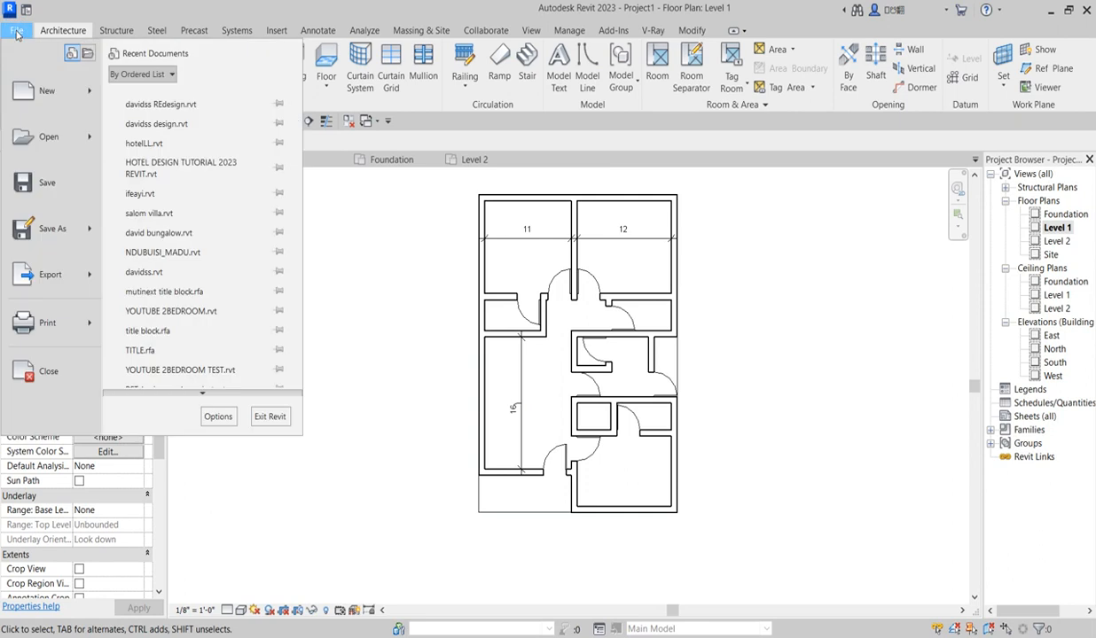
{"action": "left_click", "coordinate": [160, 128]}
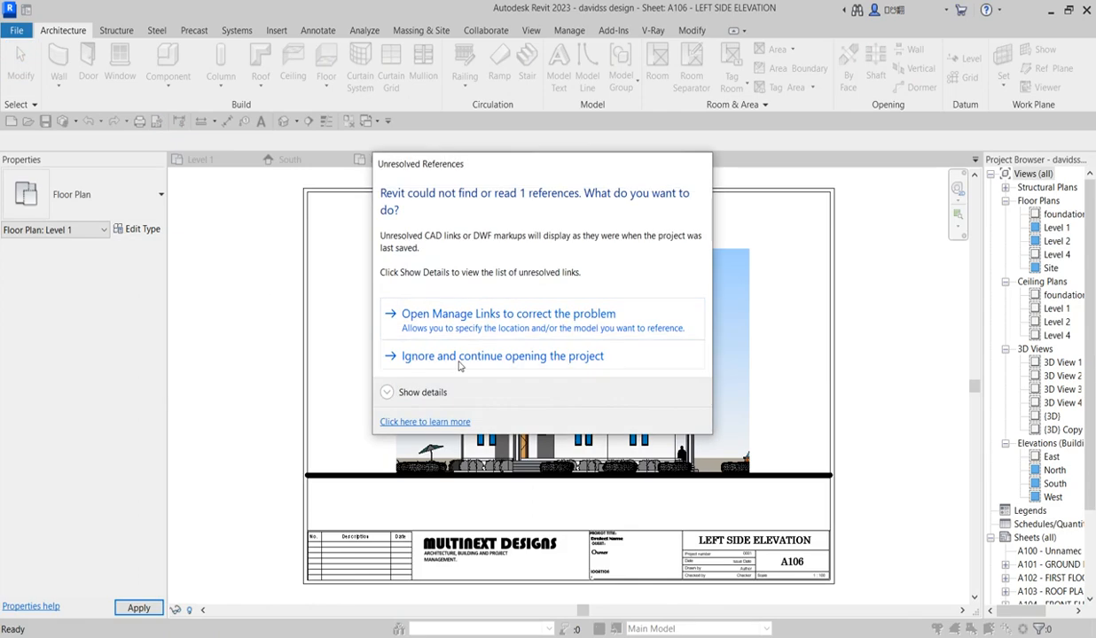
{"action": "left_click", "coordinate": [459, 365]}
{"action": "left_click", "coordinate": [1055, 229]}
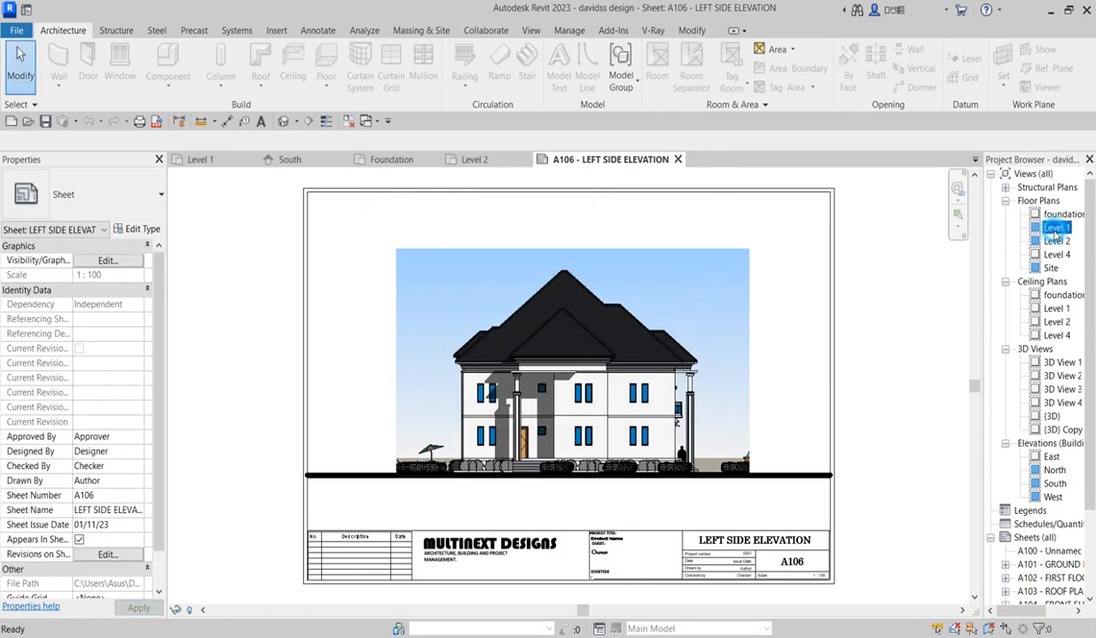
{"action": "double_click", "coordinate": [1055, 229]}
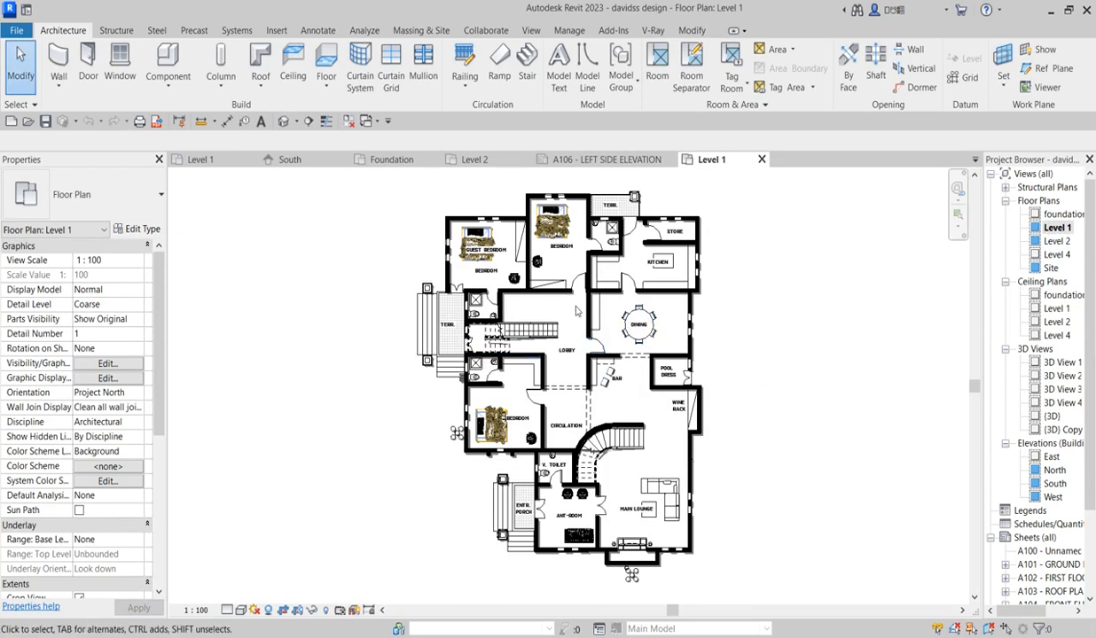
Step: Select the round dining table together with the guest bedroom's bed and the adjacent upper bedroom's bed
{"action": "scroll", "coordinate": [616, 306], "scroll_direction": "up", "scroll_amount": 3}
{"action": "left_click", "coordinate": [649, 319]}
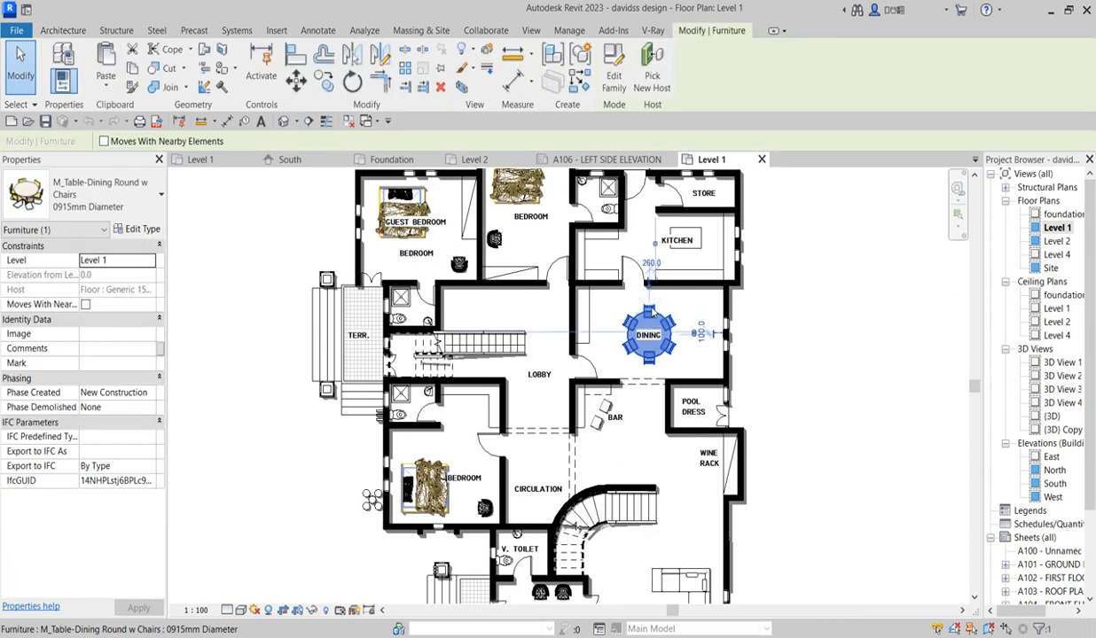
{"action": "left_click", "coordinate": [381, 220], "text": "ctrl"}
{"action": "left_click", "coordinate": [517, 186], "text": "ctrl"}
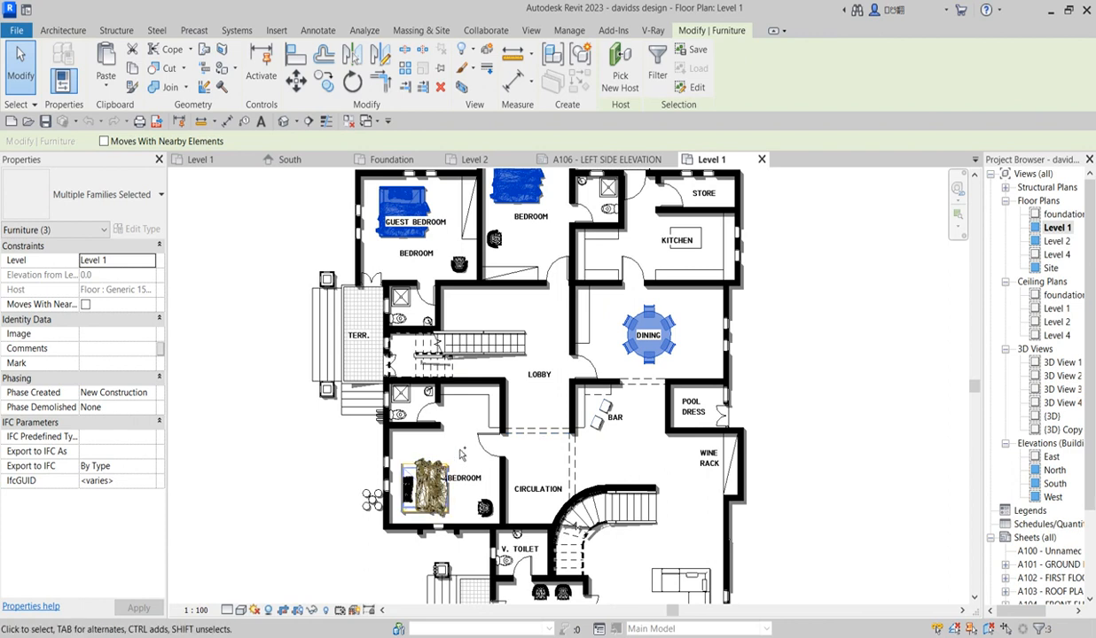
Step: Add the shower, washbasin and toilet of the lower bedroom's bathroom to the selection
{"action": "left_click", "coordinate": [435, 394], "text": "ctrl"}
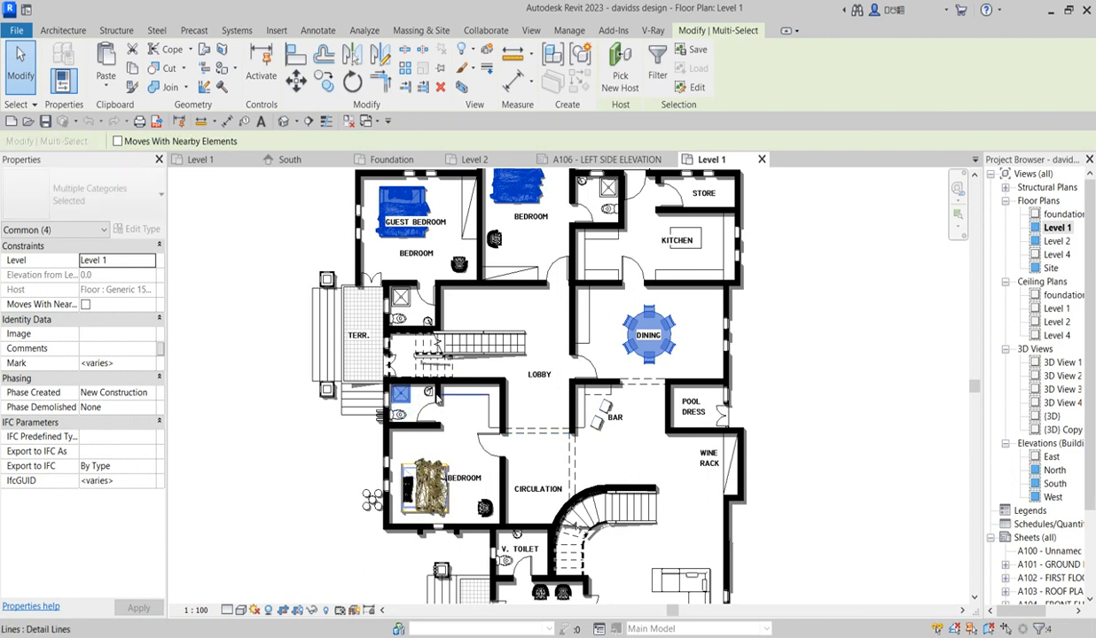
{"action": "scroll", "coordinate": [434, 396], "scroll_direction": "up", "scroll_amount": 2}
{"action": "left_click", "coordinate": [427, 393], "text": "ctrl"}
{"action": "left_click", "coordinate": [384, 426], "text": "ctrl"}
{"action": "scroll", "coordinate": [422, 280], "scroll_direction": "down", "scroll_amount": 3}
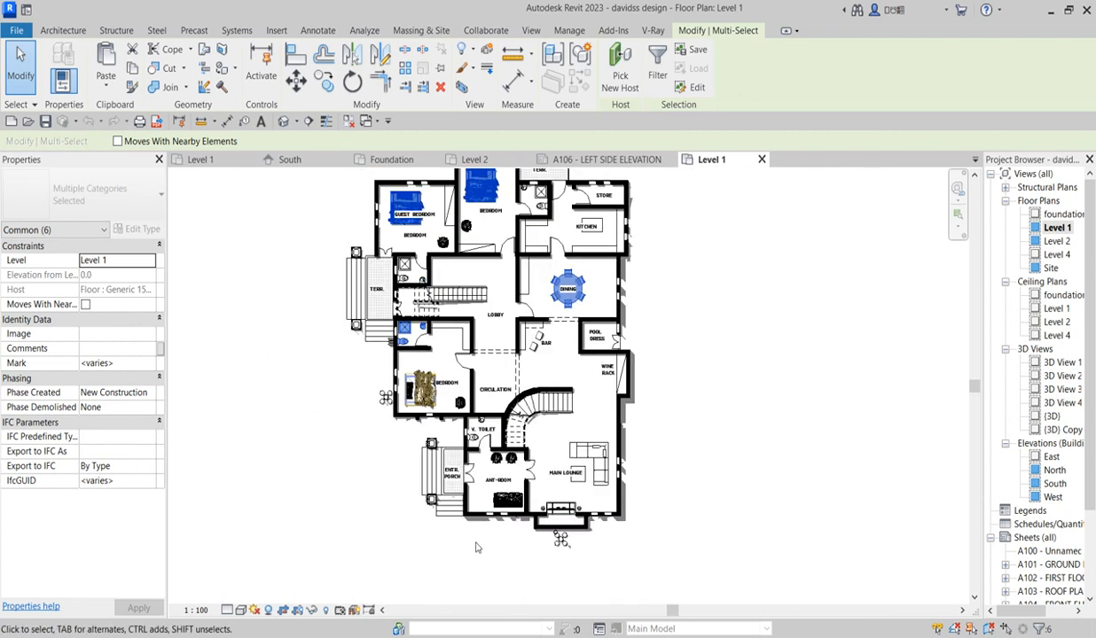
Step: Add the ant-room's sofa and one of its chairs, plus the main lounge's sectional sofa, to the selection
{"action": "scroll", "coordinate": [478, 543], "scroll_direction": "up", "scroll_amount": 2}
{"action": "left_click", "coordinate": [532, 470], "text": "ctrl"}
{"action": "left_click", "coordinate": [511, 394], "text": "ctrl"}
{"action": "scroll", "coordinate": [503, 353], "scroll_direction": "down", "scroll_amount": 2}
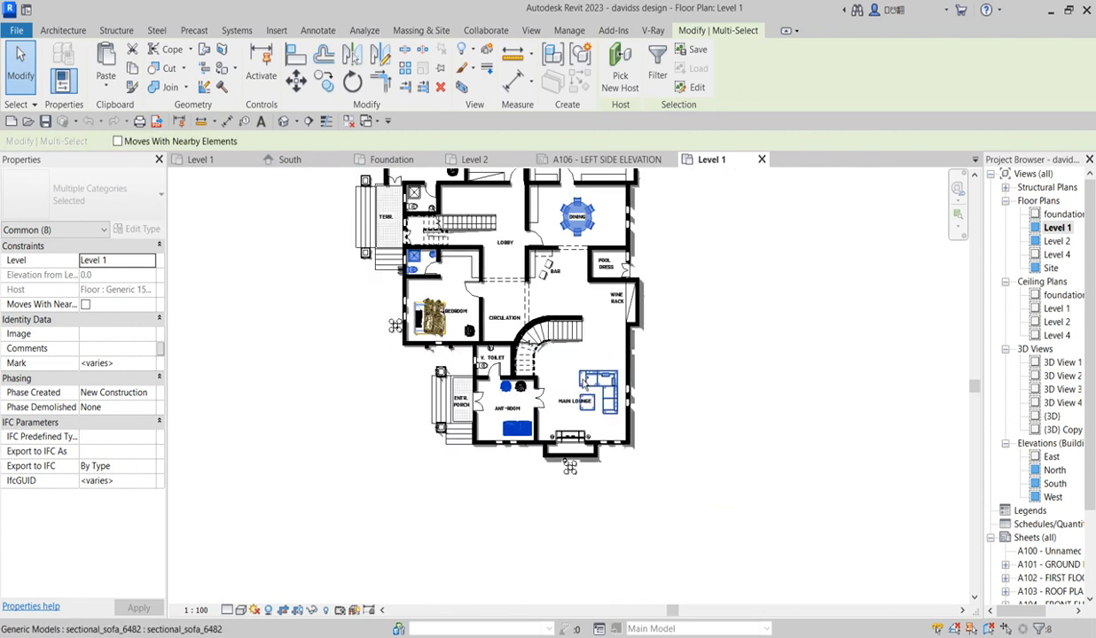
{"action": "left_click", "coordinate": [598, 390], "text": "ctrl"}
Step: Add one bar stool and the upper terrace's TERR. label to the selection
{"action": "scroll", "coordinate": [536, 262], "scroll_direction": "up", "scroll_amount": 3}
{"action": "left_click", "coordinate": [543, 264], "text": "ctrl"}
{"action": "scroll", "coordinate": [552, 341], "scroll_direction": "down", "scroll_amount": 3}
{"action": "scroll", "coordinate": [557, 226], "scroll_direction": "up", "scroll_amount": 4}
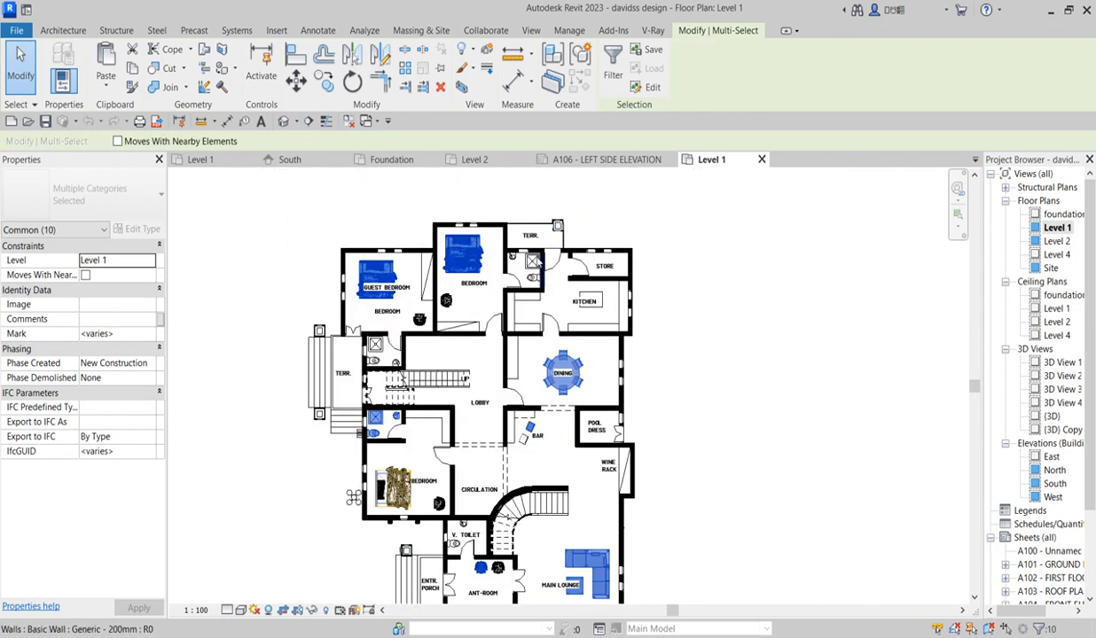
{"action": "scroll", "coordinate": [556, 226], "scroll_direction": "down", "scroll_amount": 1}
{"action": "scroll", "coordinate": [557, 226], "scroll_direction": "up", "scroll_amount": 1}
{"action": "left_click", "coordinate": [551, 223], "text": "ctrl"}
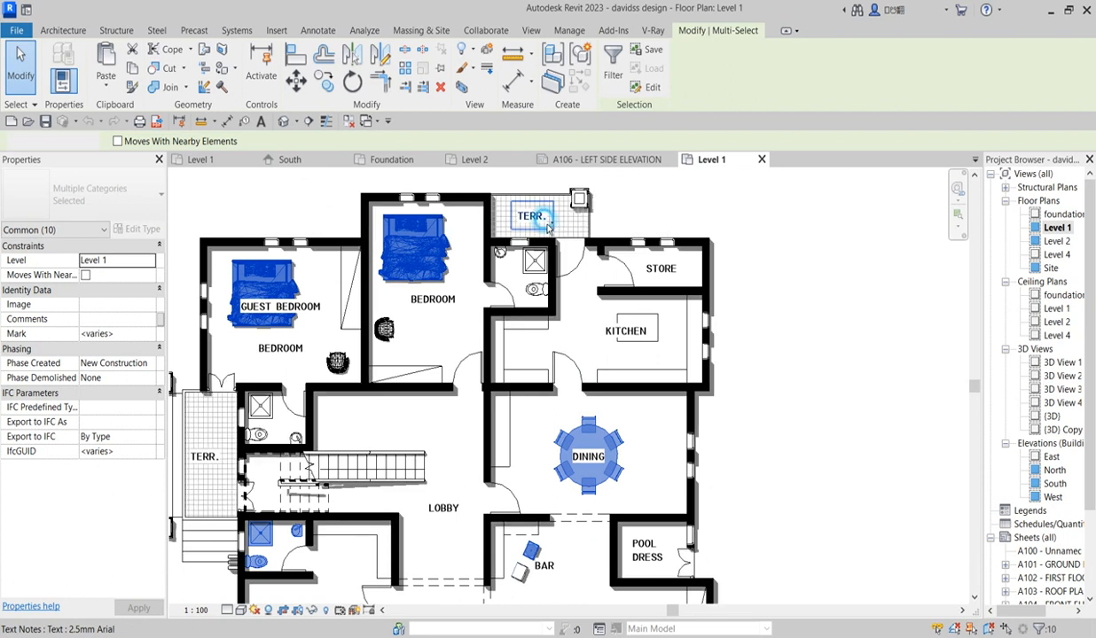
{"action": "scroll", "coordinate": [626, 259], "scroll_direction": "down", "scroll_amount": 3}
{"action": "scroll", "coordinate": [521, 430], "scroll_direction": "up", "scroll_amount": 5}
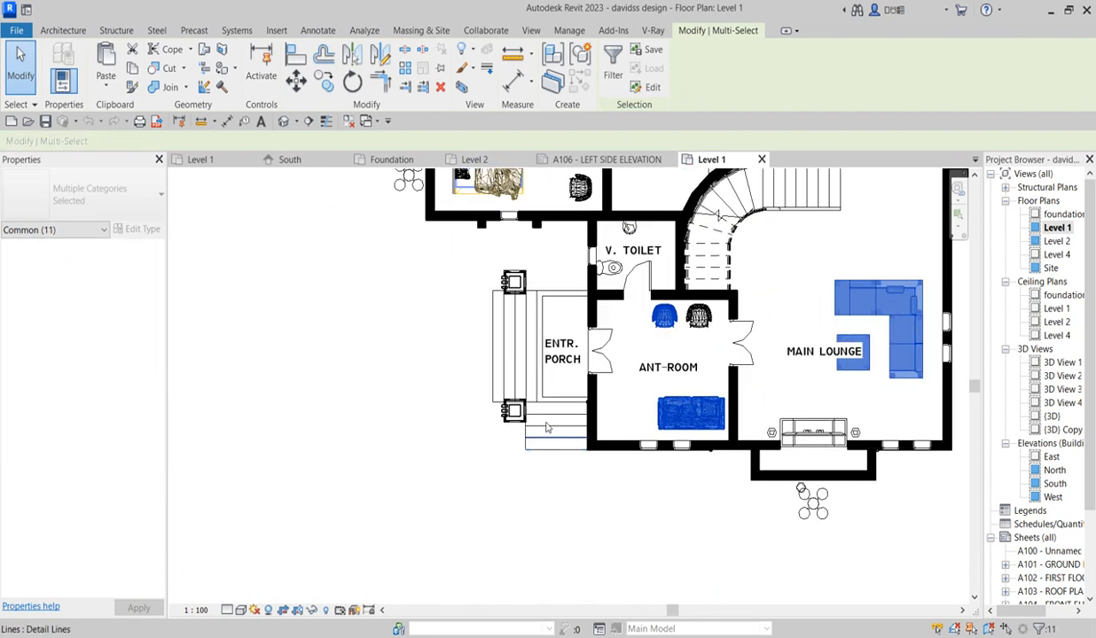
Step: Add the four-circle component outside the lower bedroom and the main lounge's media console to the selection, and copy the whole selection
{"action": "scroll", "coordinate": [576, 399], "scroll_direction": "down", "scroll_amount": 3}
{"action": "scroll", "coordinate": [540, 359], "scroll_direction": "up", "scroll_amount": 3}
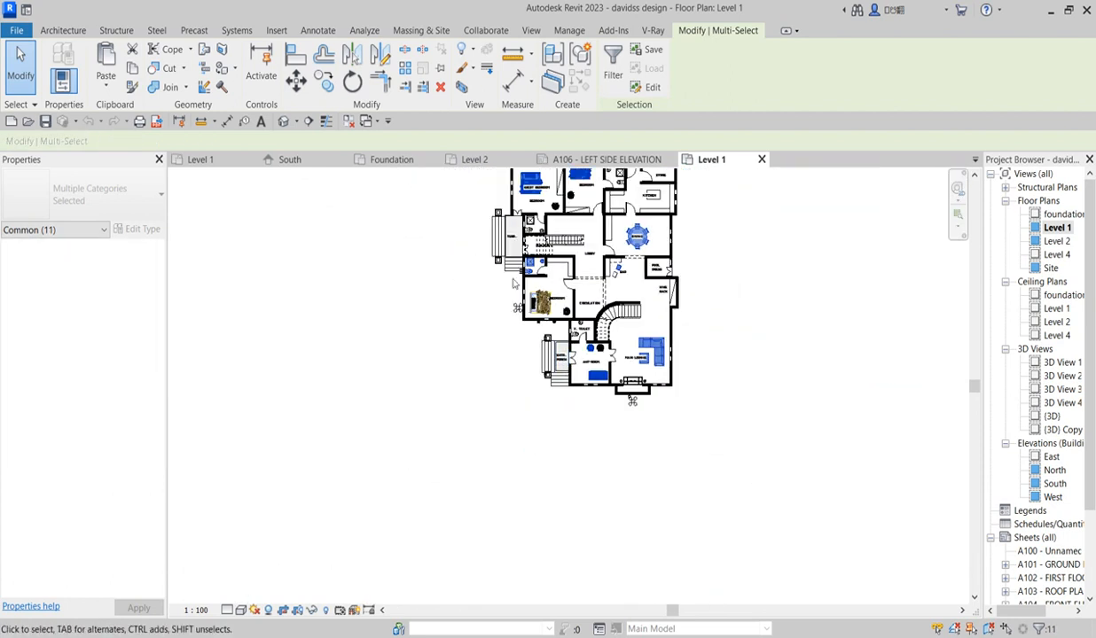
{"action": "left_click", "coordinate": [524, 343], "text": "ctrl"}
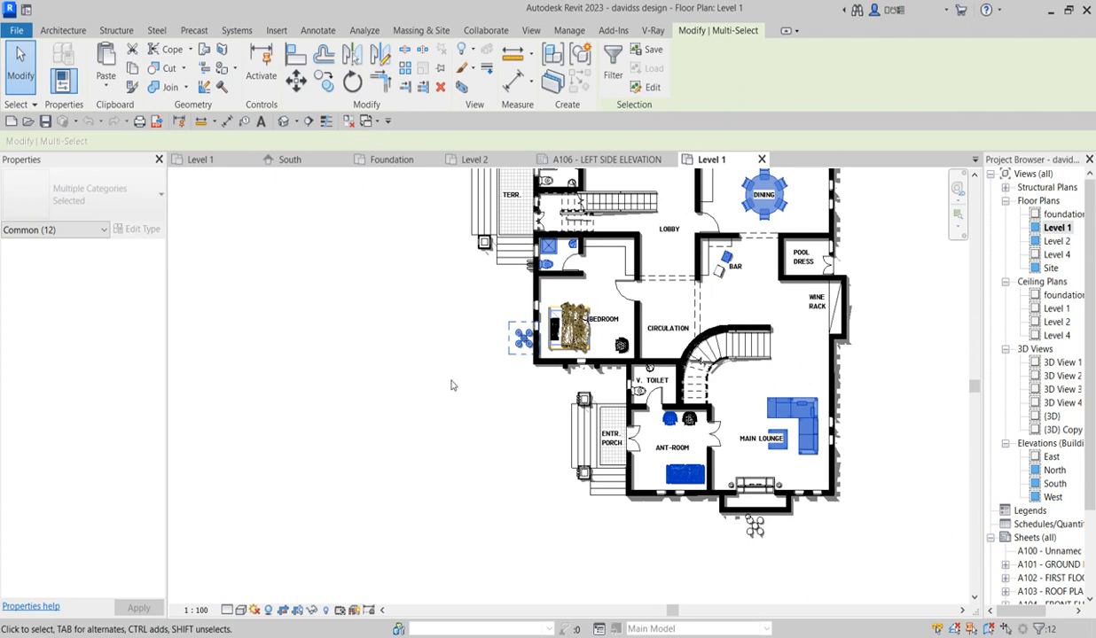
{"action": "scroll", "coordinate": [453, 381], "scroll_direction": "down", "scroll_amount": 3}
{"action": "scroll", "coordinate": [550, 257], "scroll_direction": "up", "scroll_amount": 3}
{"action": "scroll", "coordinate": [577, 401], "scroll_direction": "down", "scroll_amount": 4}
{"action": "scroll", "coordinate": [643, 545], "scroll_direction": "up", "scroll_amount": 3}
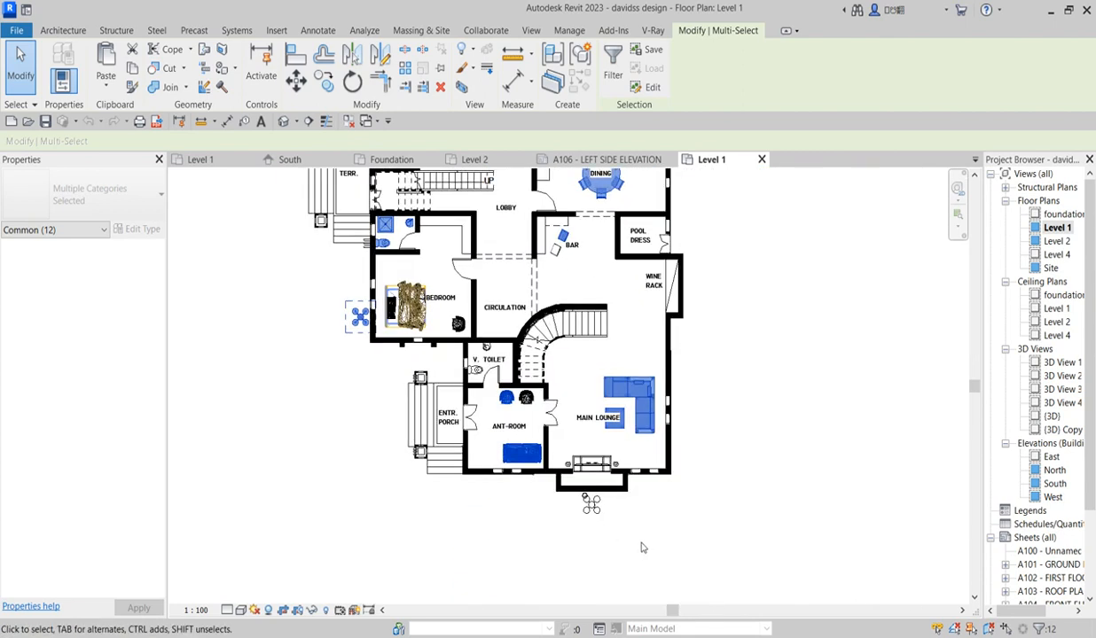
{"action": "left_click", "coordinate": [599, 475], "text": "ctrl"}
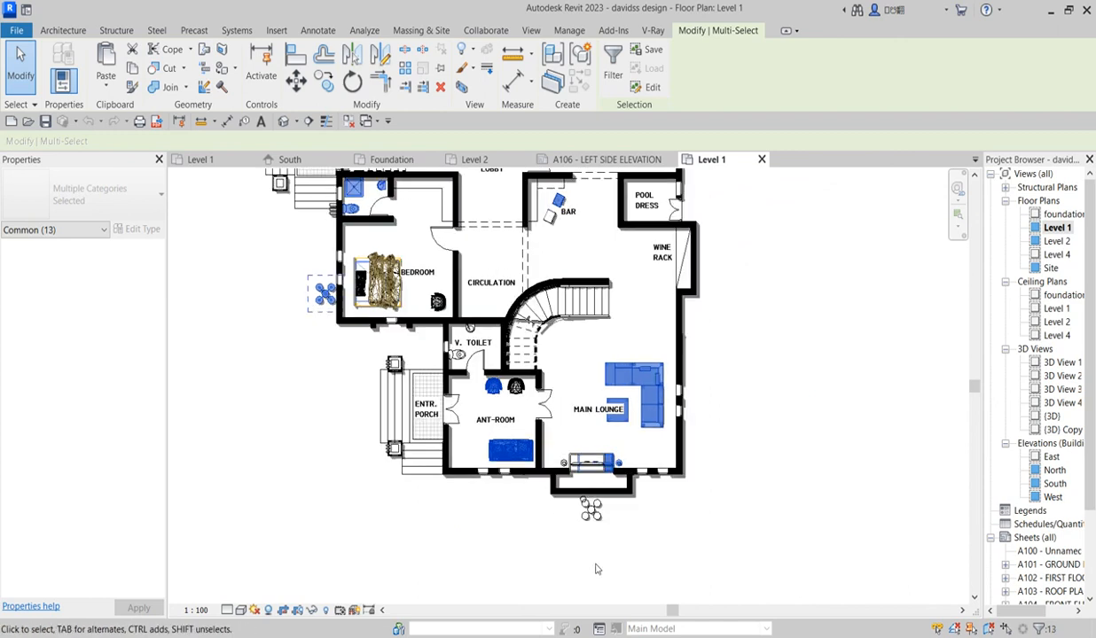
{"action": "scroll", "coordinate": [602, 559], "scroll_direction": "down", "scroll_amount": 3}
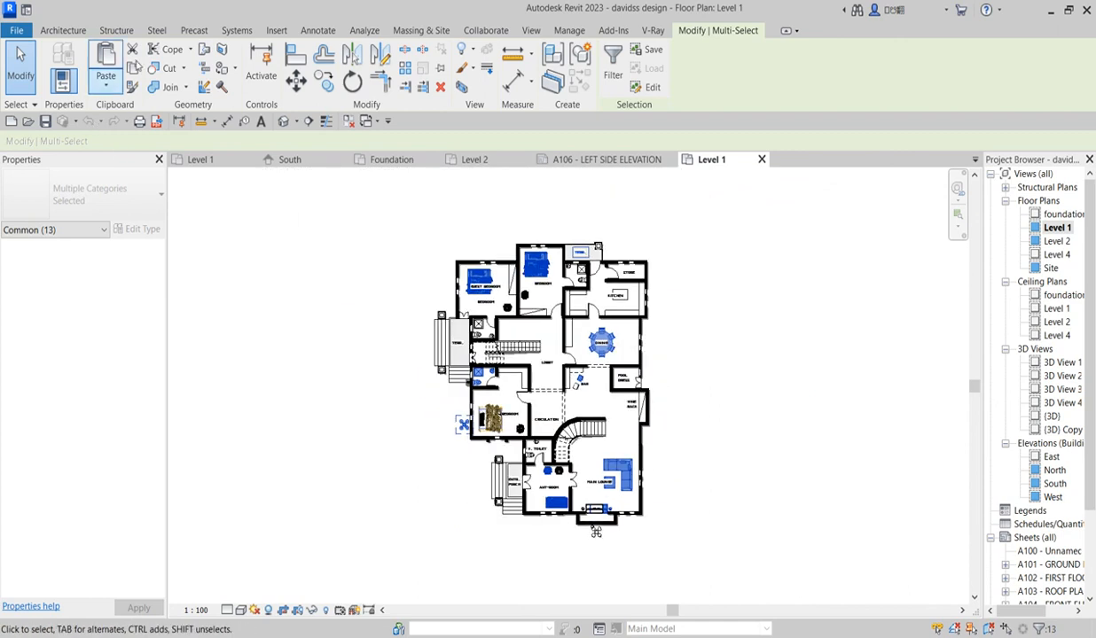
{"action": "left_click", "coordinate": [133, 69]}
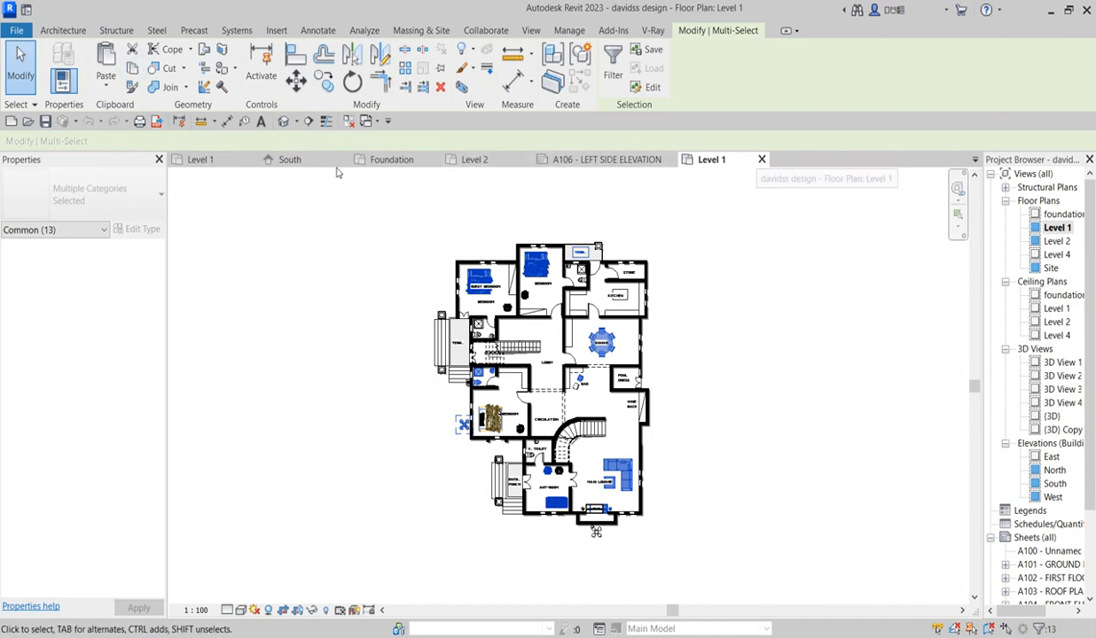
Step: Paste the copied furniture and fixtures into Project1's Level 1 plan beside the building, keeping the project's own duplicate types
{"action": "left_click", "coordinate": [218, 160]}
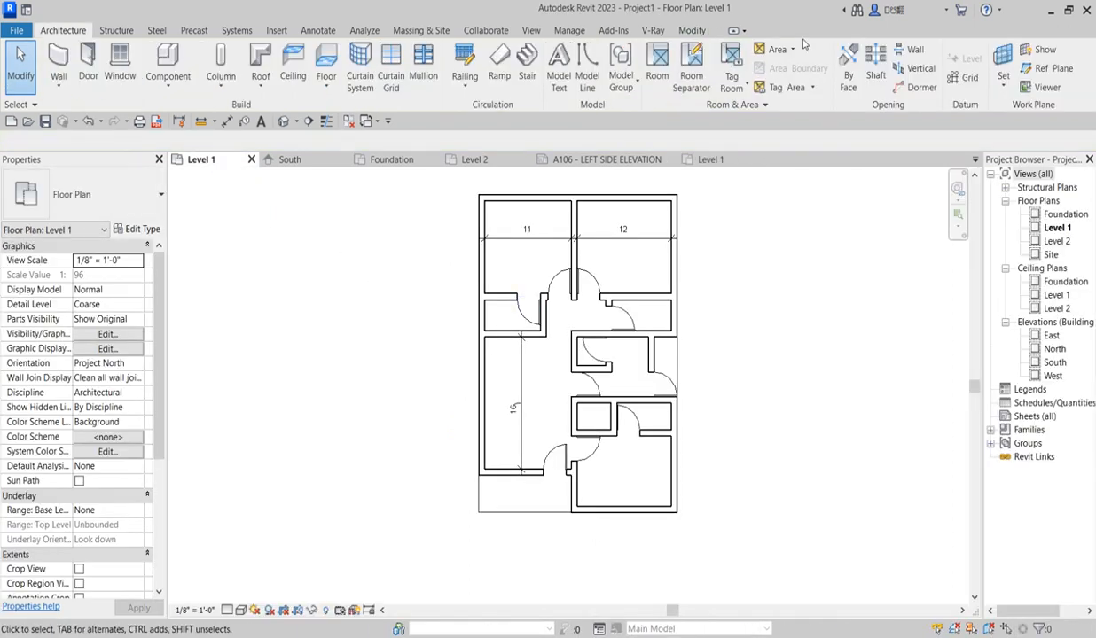
{"action": "left_click", "coordinate": [688, 30]}
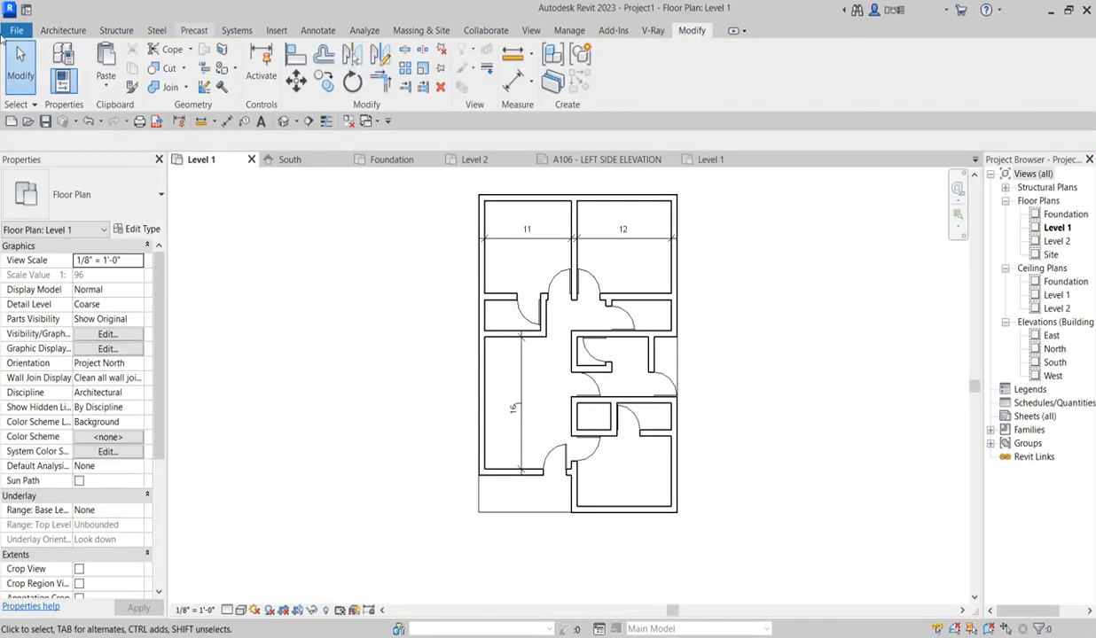
{"action": "left_click", "coordinate": [108, 88]}
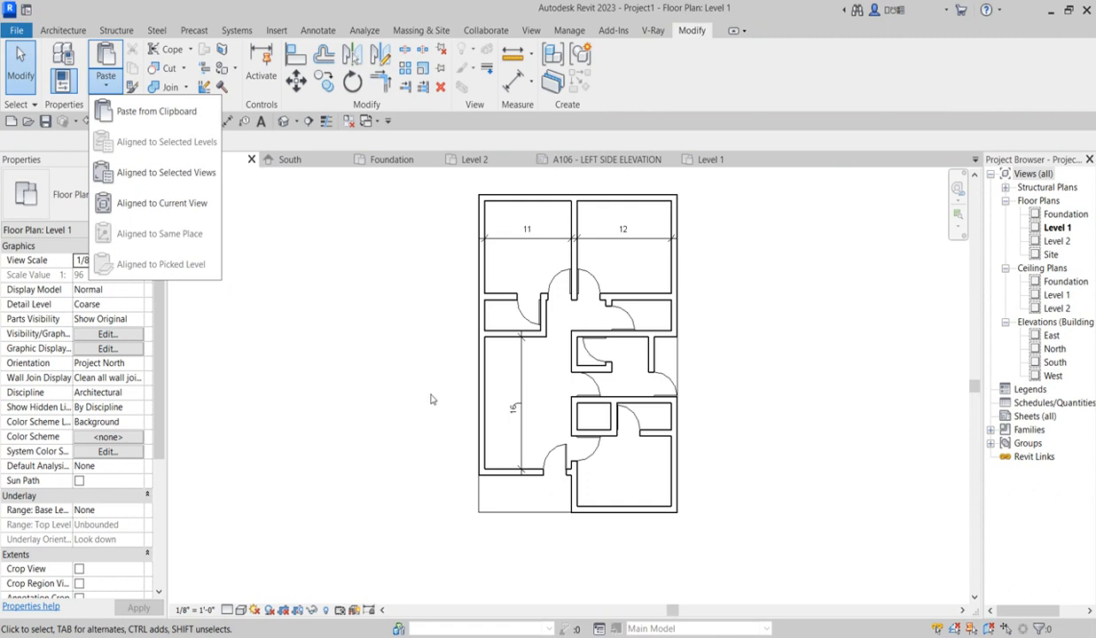
{"action": "scroll", "coordinate": [422, 396], "scroll_direction": "down", "scroll_amount": 3}
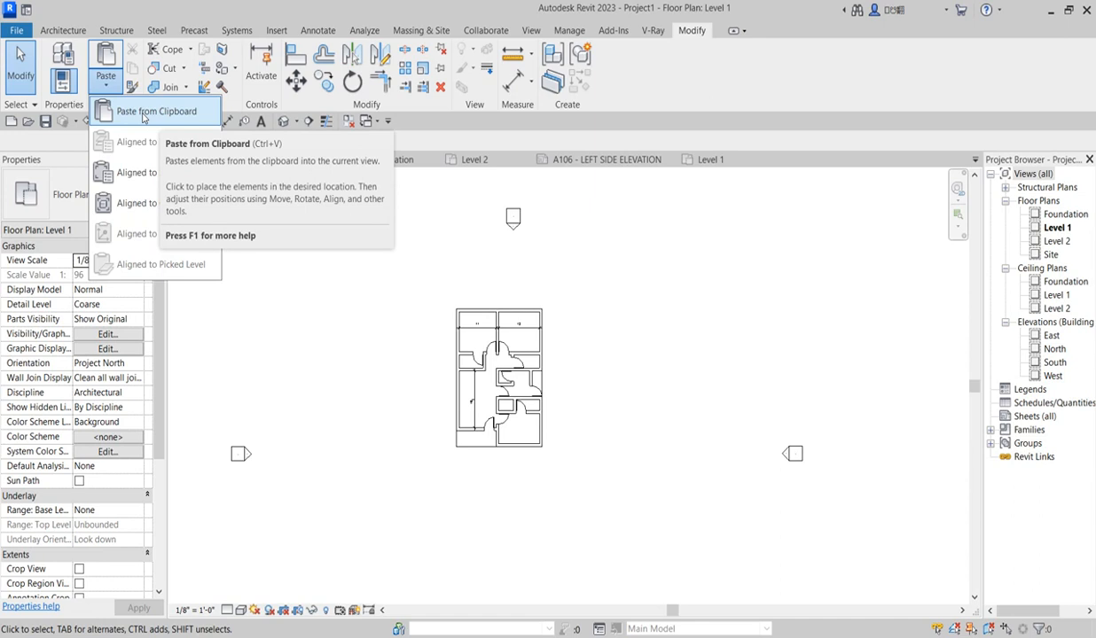
{"action": "left_click", "coordinate": [143, 115]}
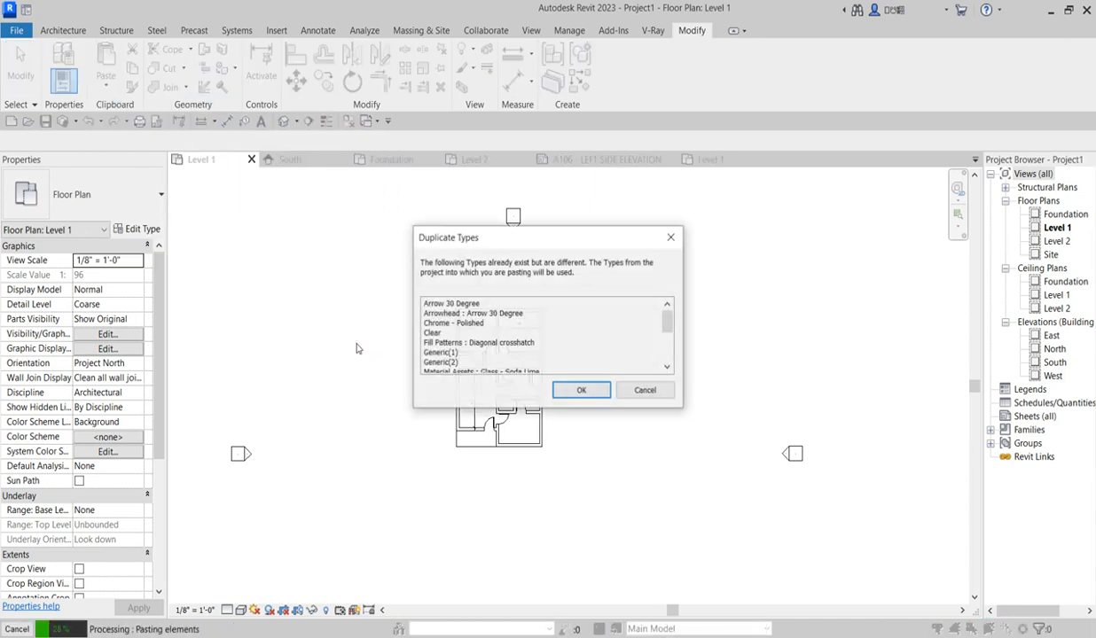
{"action": "left_click", "coordinate": [582, 390]}
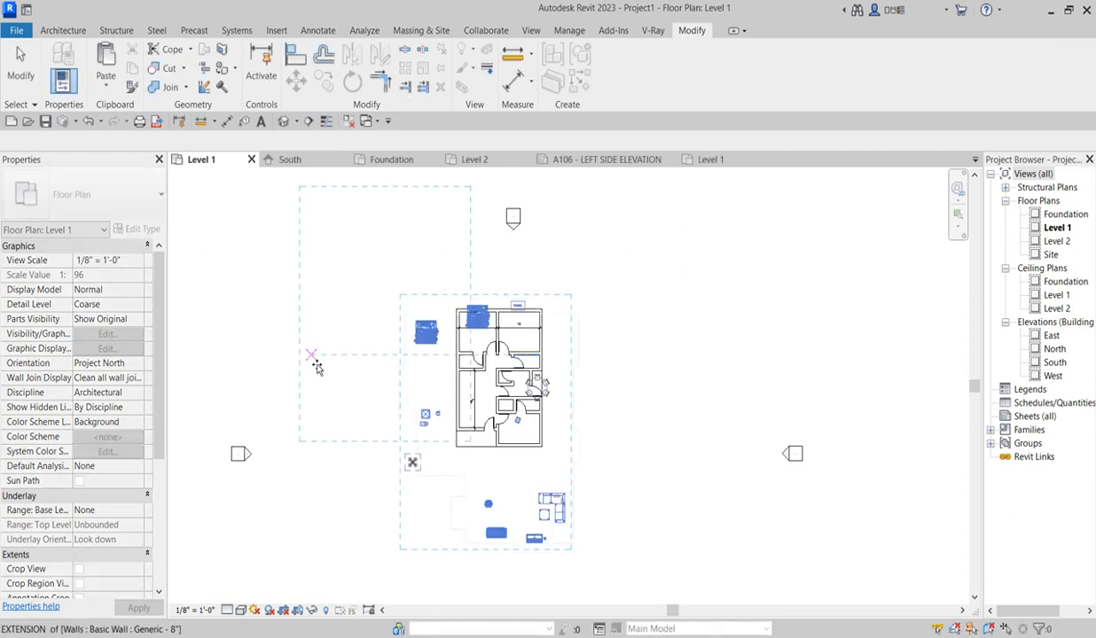
{"action": "left_click", "coordinate": [281, 373]}
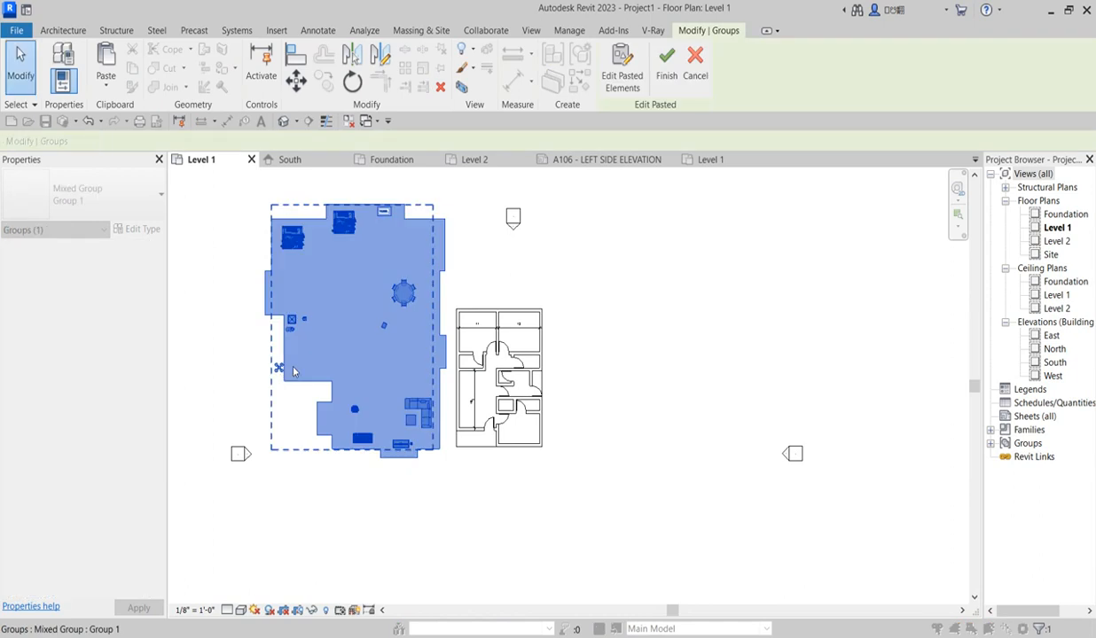
{"action": "left_click", "coordinate": [489, 278]}
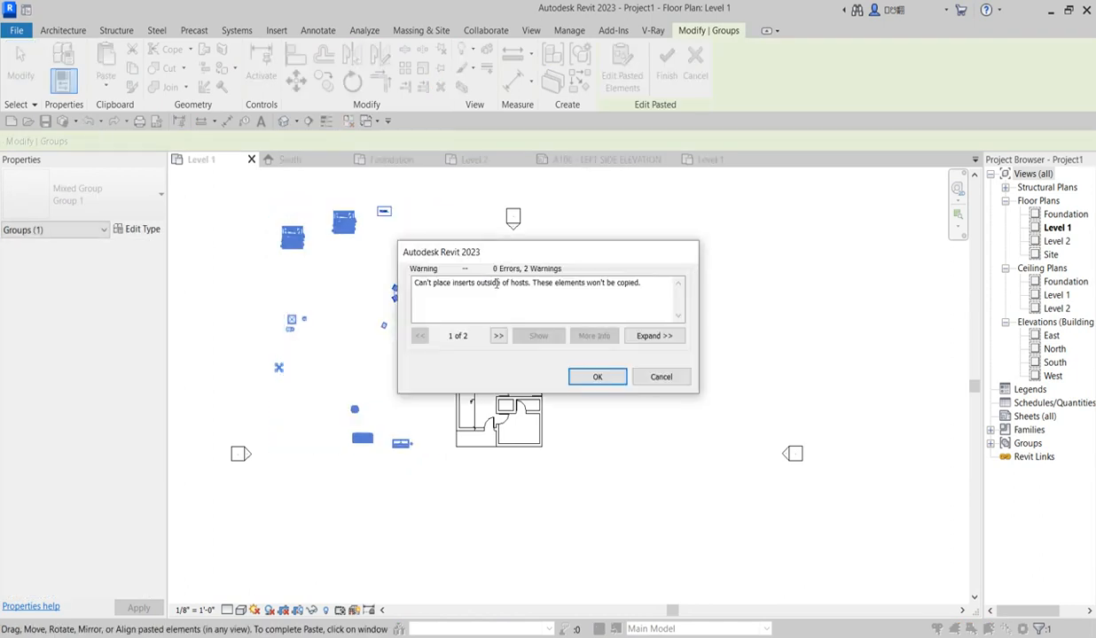
{"action": "left_click", "coordinate": [598, 376]}
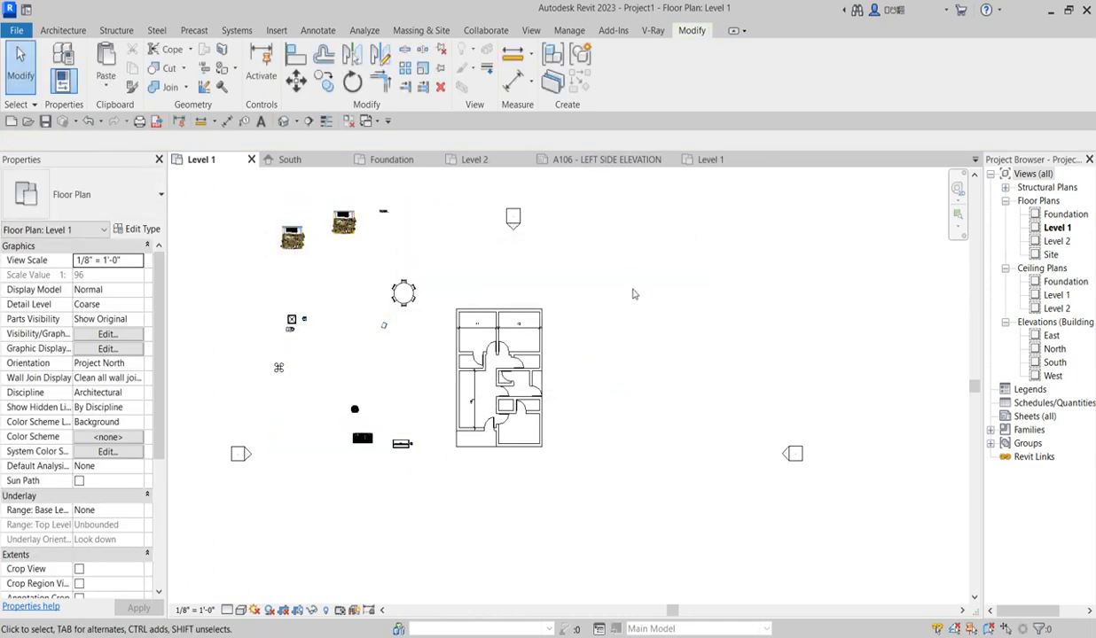
Step: Look through the available component types for the pasted furniture and fixture families without placing anything
{"action": "scroll", "coordinate": [408, 449], "scroll_direction": "down", "scroll_amount": 2}
{"action": "scroll", "coordinate": [339, 336], "scroll_direction": "up", "scroll_amount": 3}
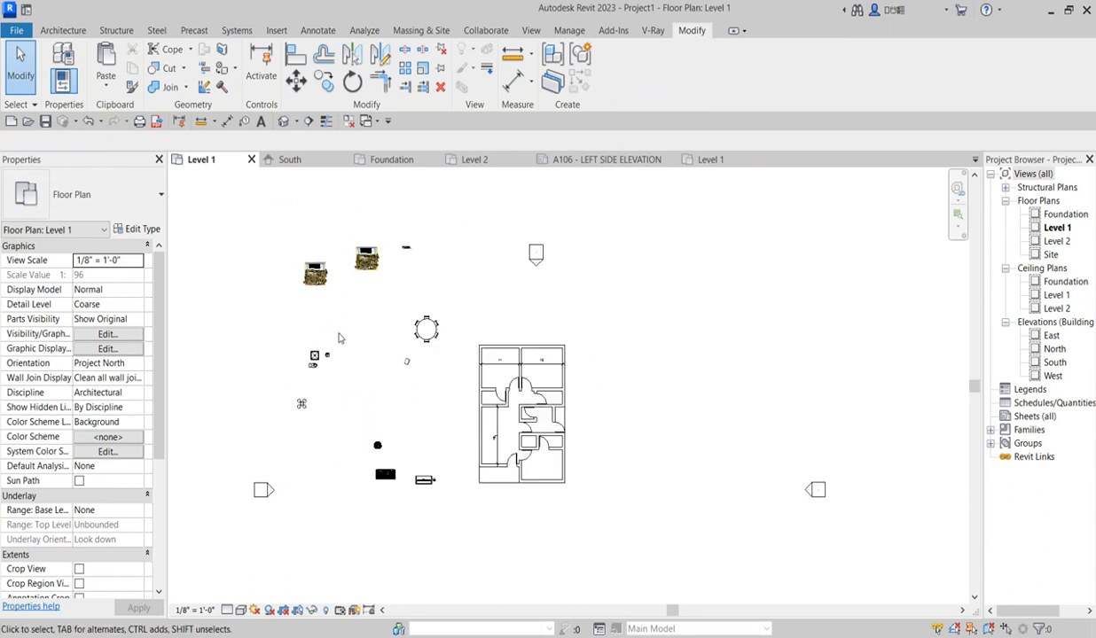
{"action": "scroll", "coordinate": [371, 308], "scroll_direction": "down", "scroll_amount": 2}
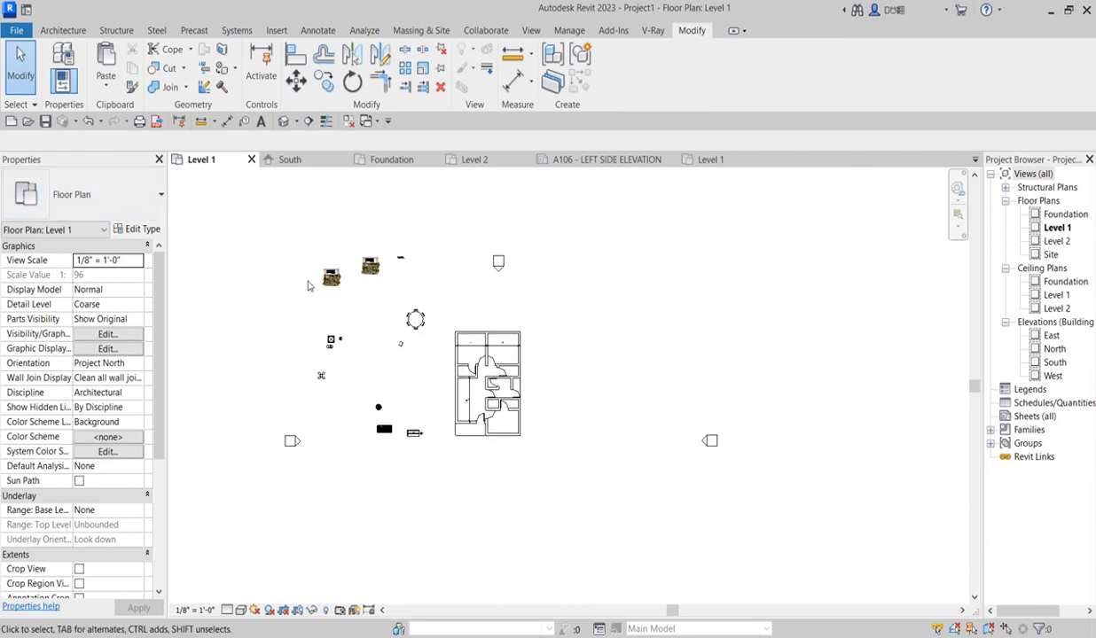
{"action": "left_click", "coordinate": [75, 32]}
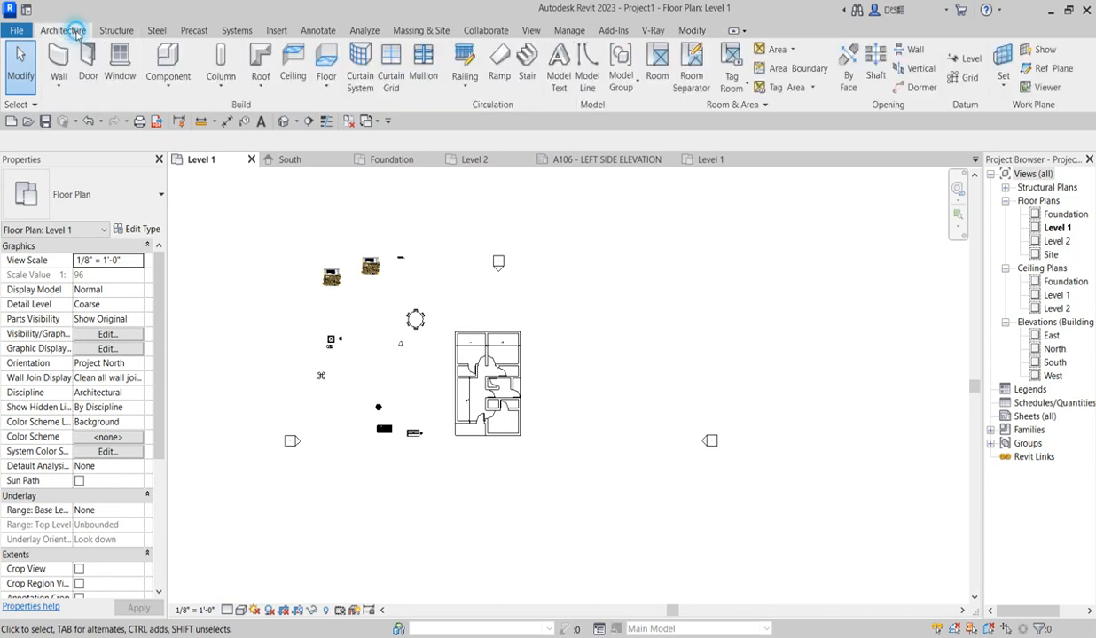
{"action": "left_click", "coordinate": [186, 63]}
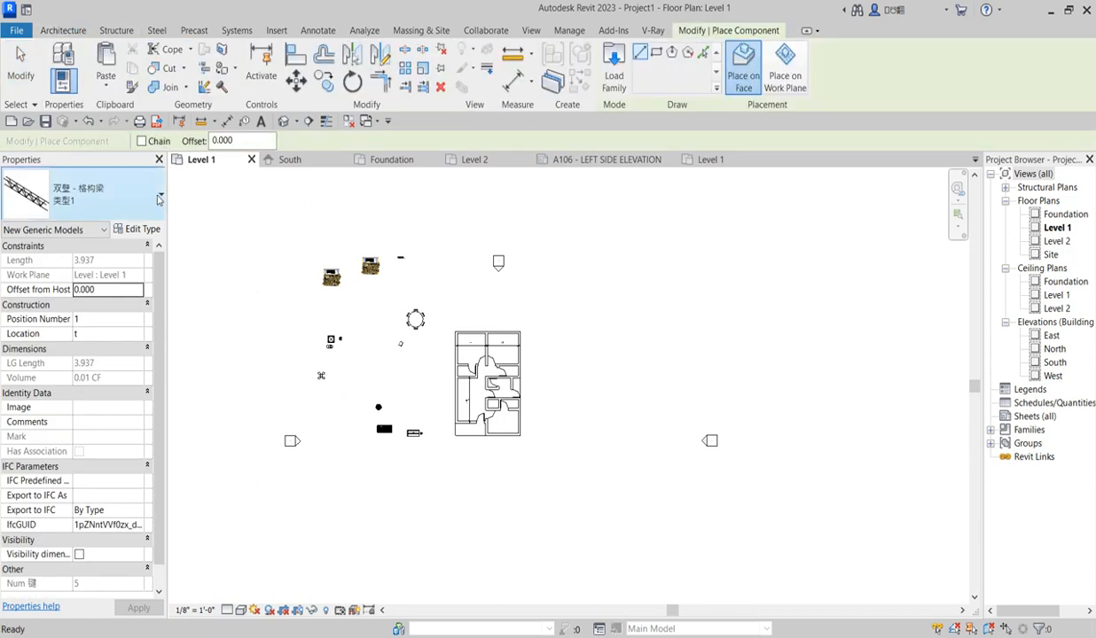
{"action": "left_click", "coordinate": [156, 200]}
{"action": "left_click_drag", "start_coordinate": [169, 517], "coordinate": [240, 344]}
{"action": "key", "text": "Escape"}
{"action": "key", "text": "Escape"}
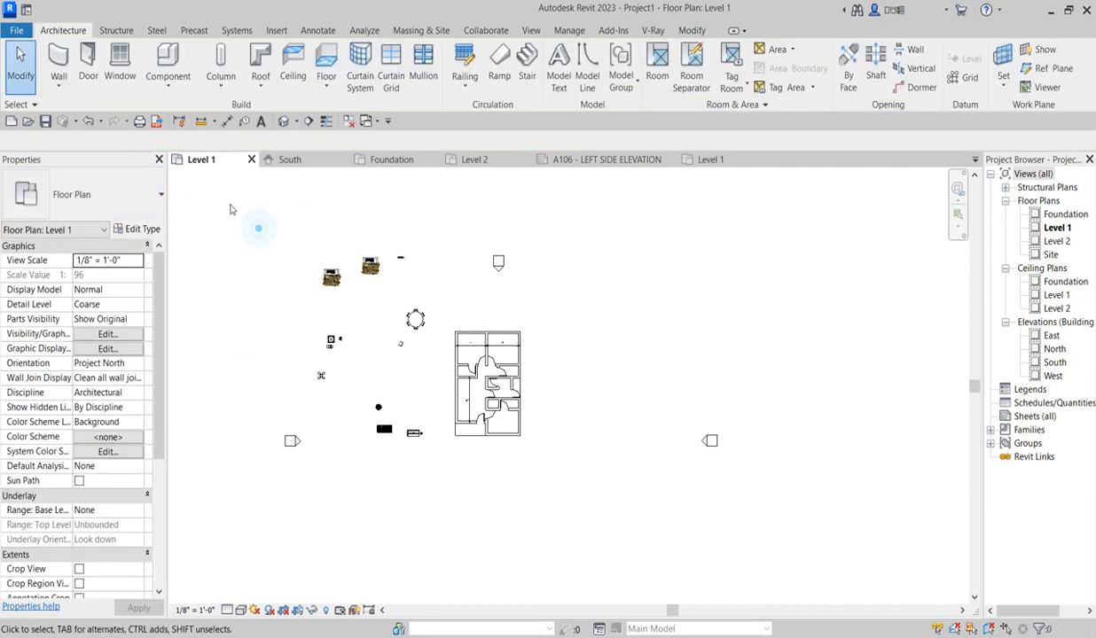
Step: Delete all the pasted furniture and fixtures beside the floor plan
{"action": "left_click_drag", "start_coordinate": [288, 213], "coordinate": [424, 399]}
{"action": "key", "text": "Delete"}
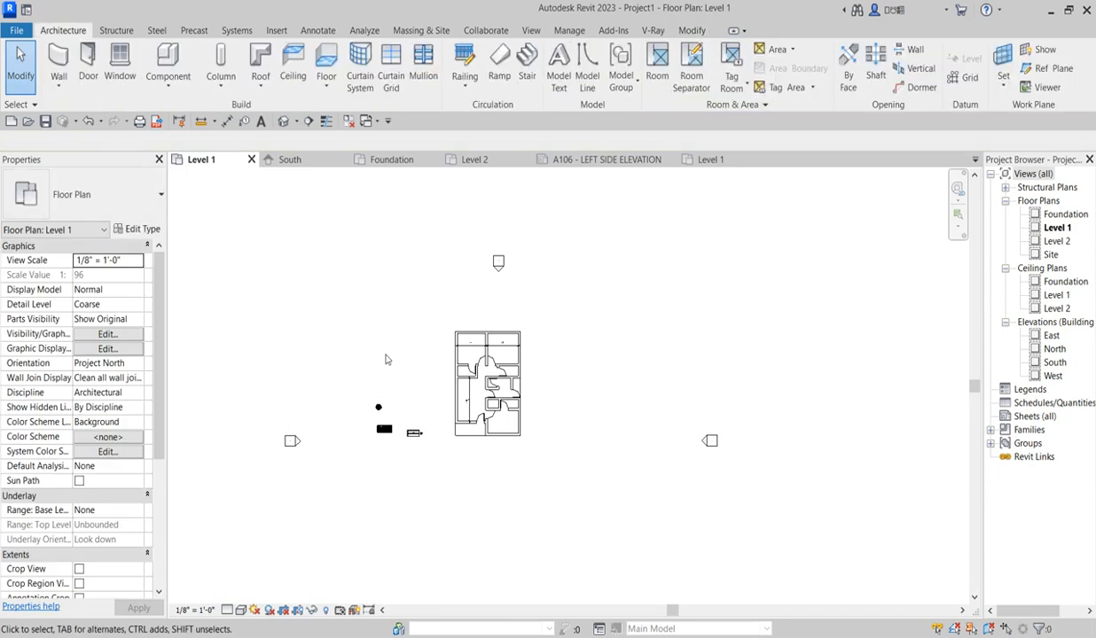
{"action": "left_click_drag", "start_coordinate": [363, 346], "coordinate": [433, 486]}
Step: Start saving the project and create a new folder named "essential training" on the Desktop
{"action": "left_click", "coordinate": [26, 33]}
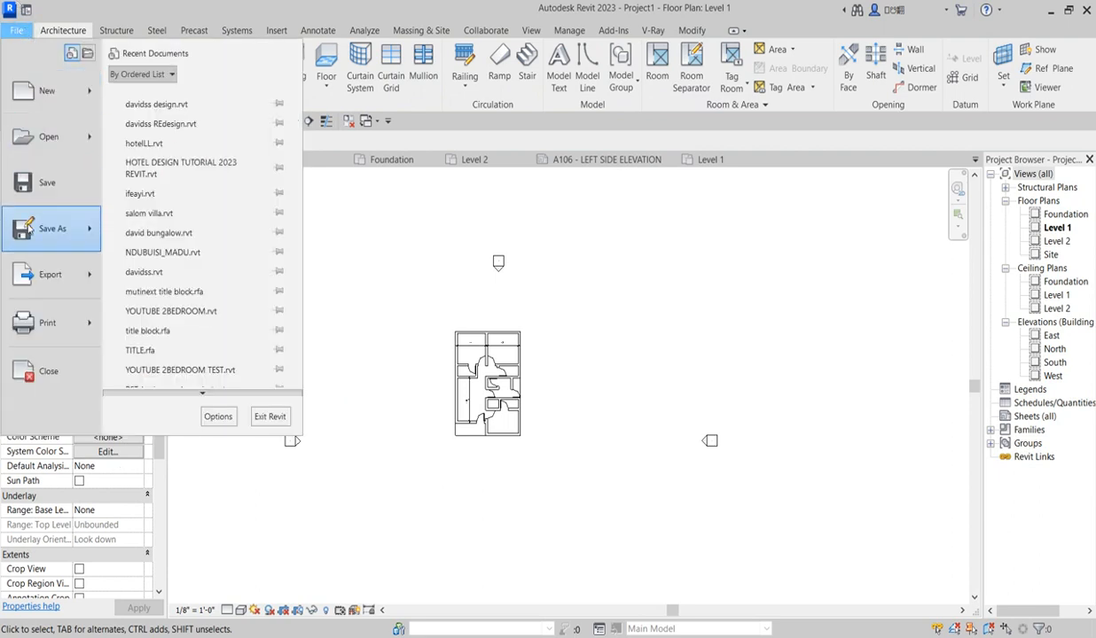
{"action": "left_click", "coordinate": [53, 187]}
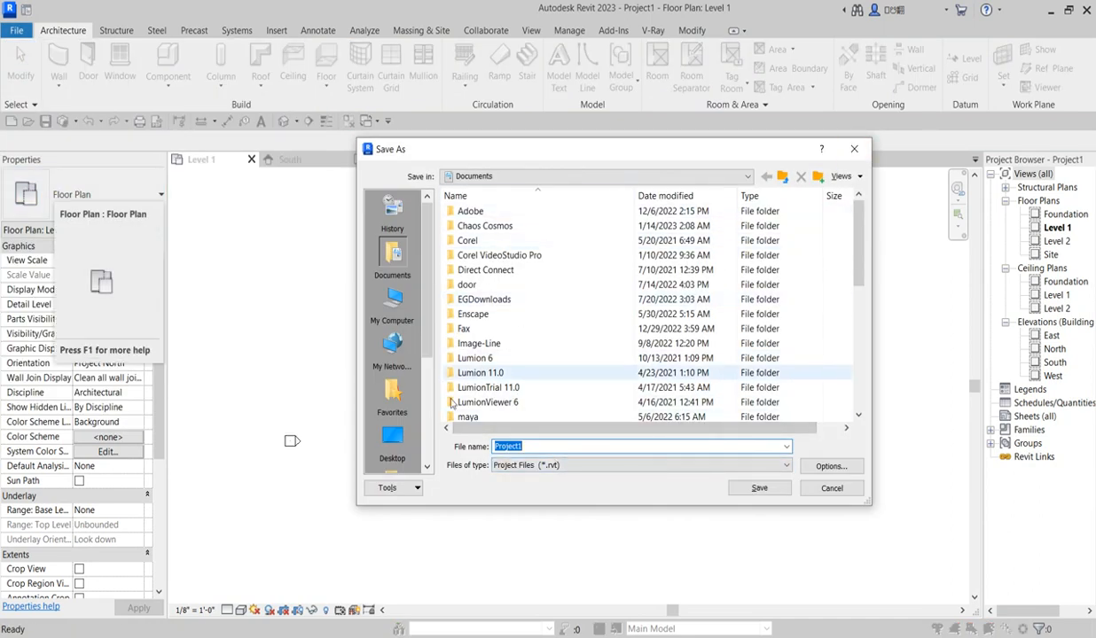
{"action": "left_click", "coordinate": [394, 437]}
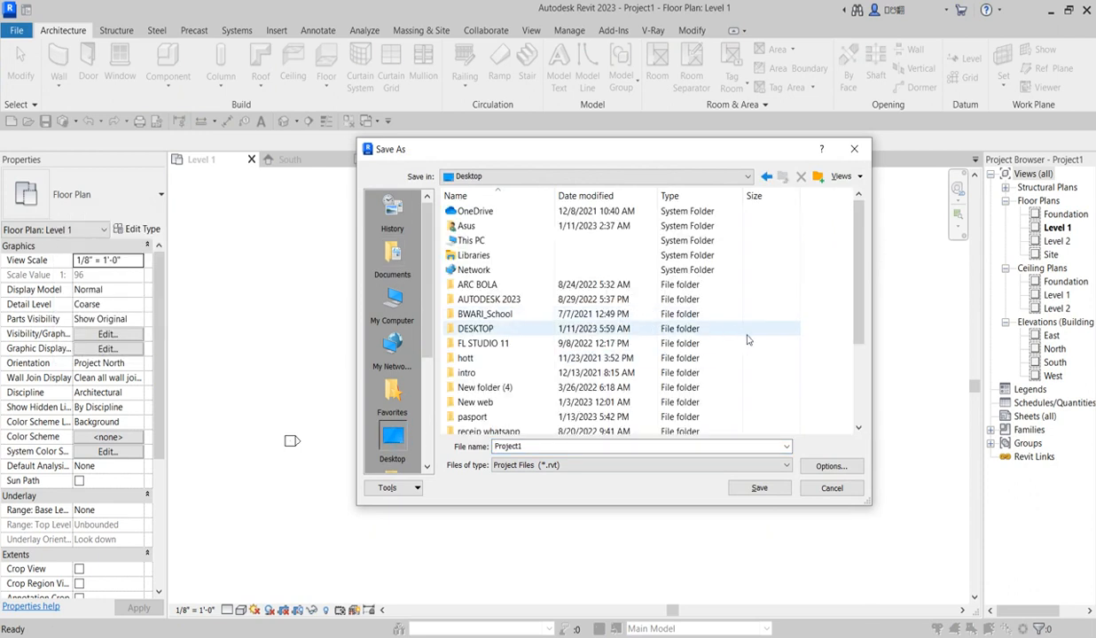
{"action": "left_click", "coordinate": [816, 179]}
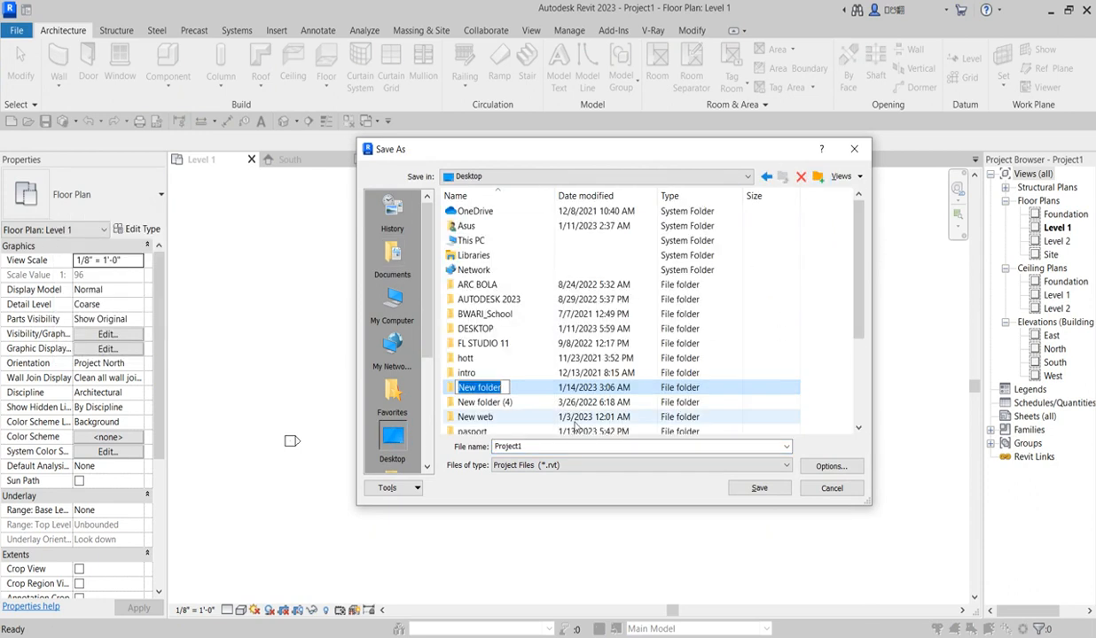
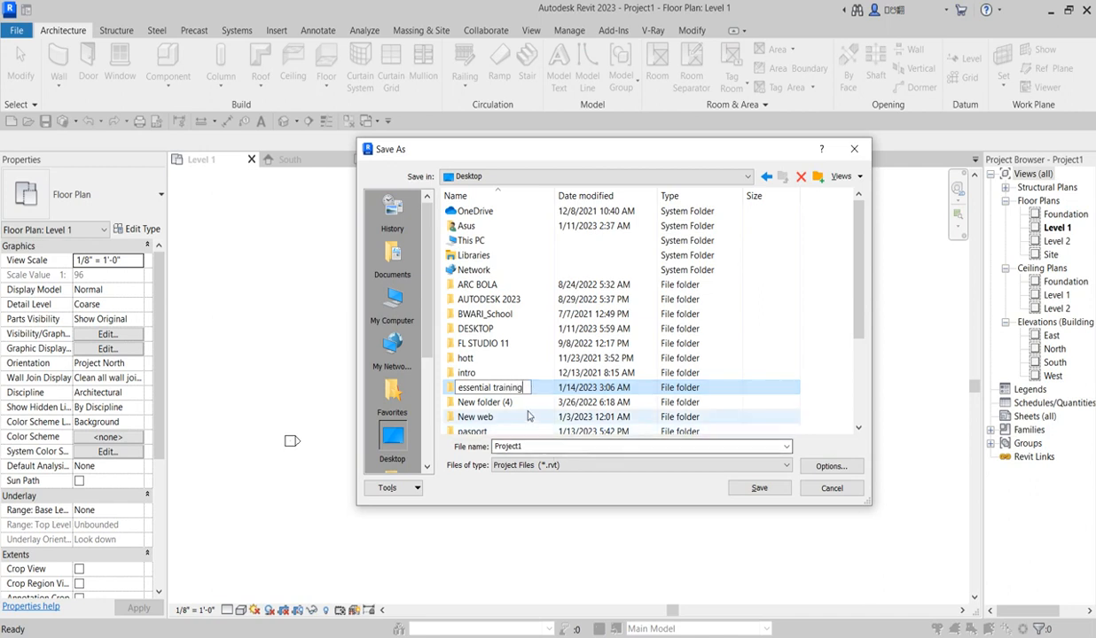
{"action": "left_click_drag", "start_coordinate": [529, 388], "coordinate": [449, 388]}
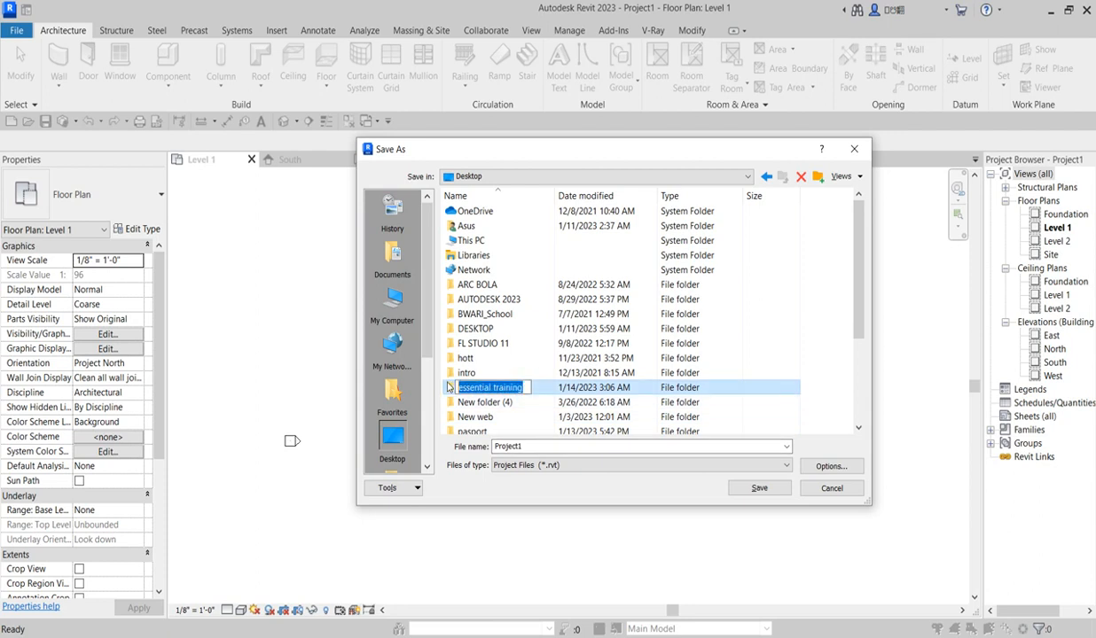
Step: Save the project as "essential training1" inside the "essential training" folder
{"action": "double_click", "coordinate": [523, 446]}
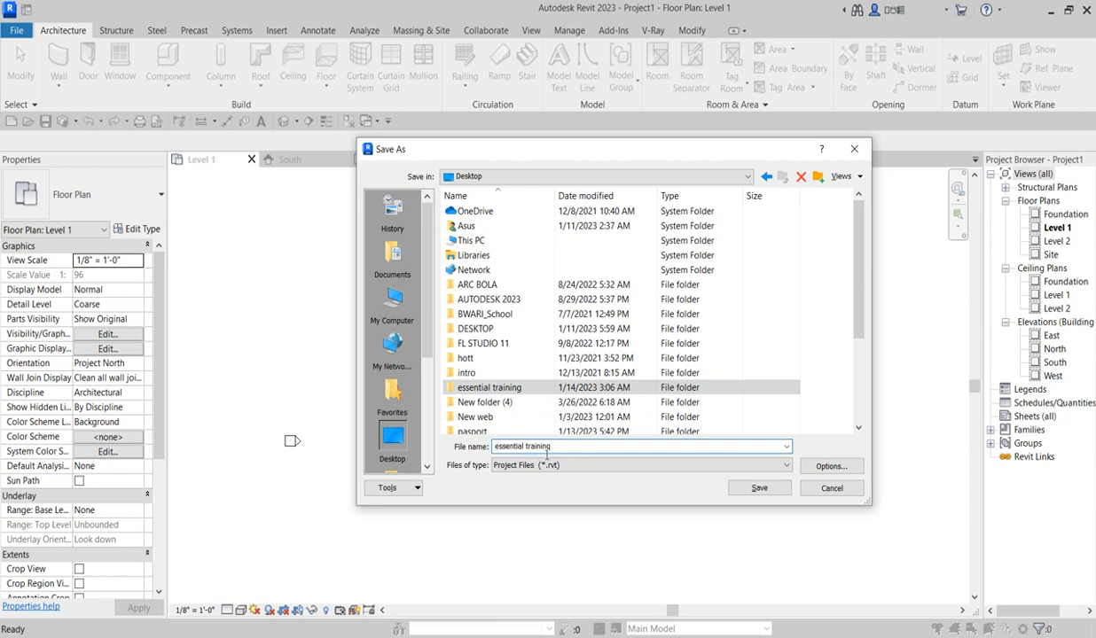
{"action": "double_click", "coordinate": [518, 387]}
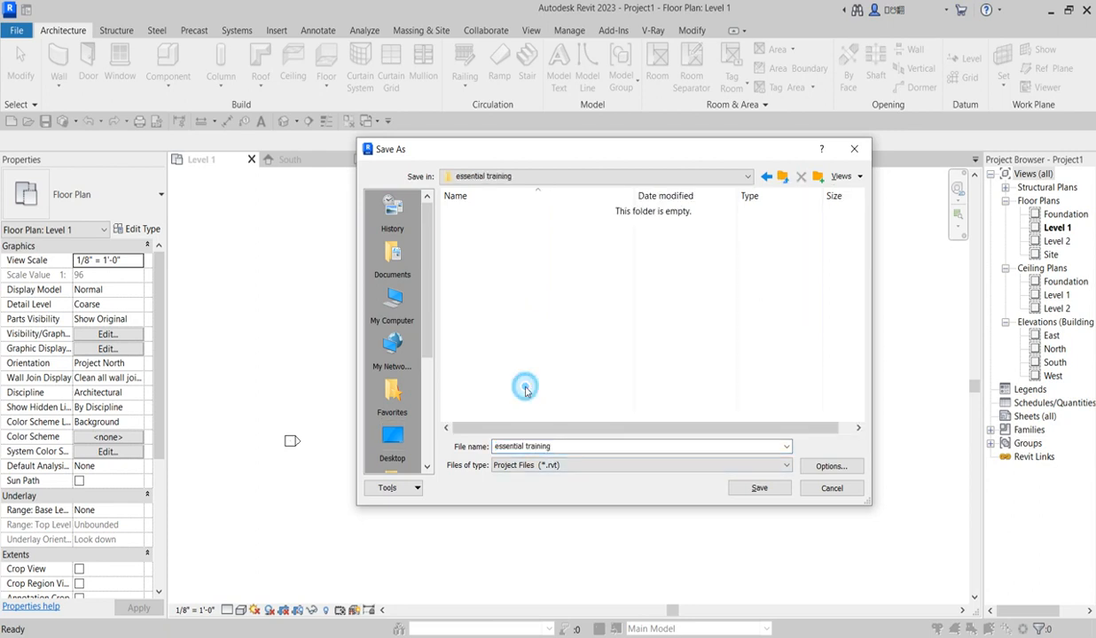
{"action": "left_click", "coordinate": [556, 446]}
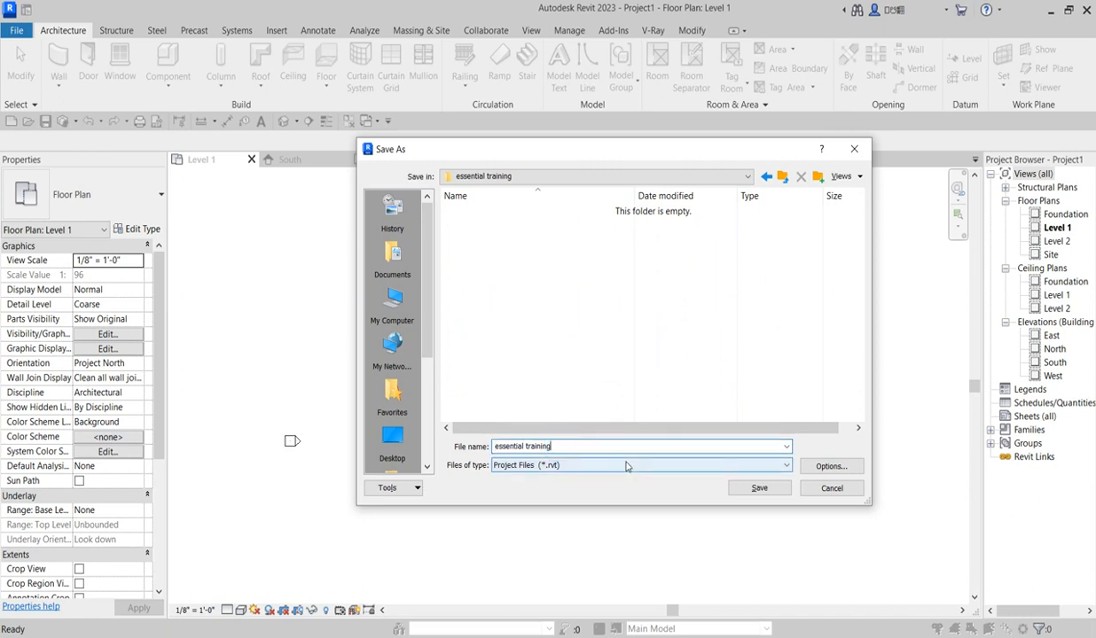
{"action": "left_click", "coordinate": [762, 488]}
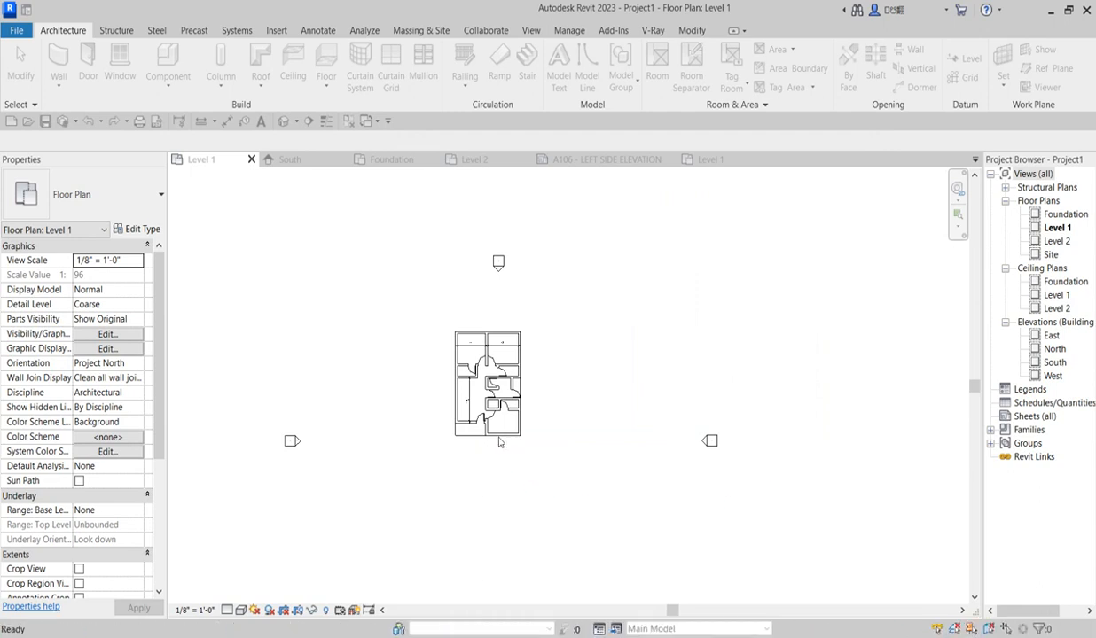
{"action": "scroll", "coordinate": [458, 428], "scroll_direction": "up", "scroll_amount": 1}
{"action": "scroll", "coordinate": [459, 428], "scroll_direction": "up", "scroll_amount": 7}
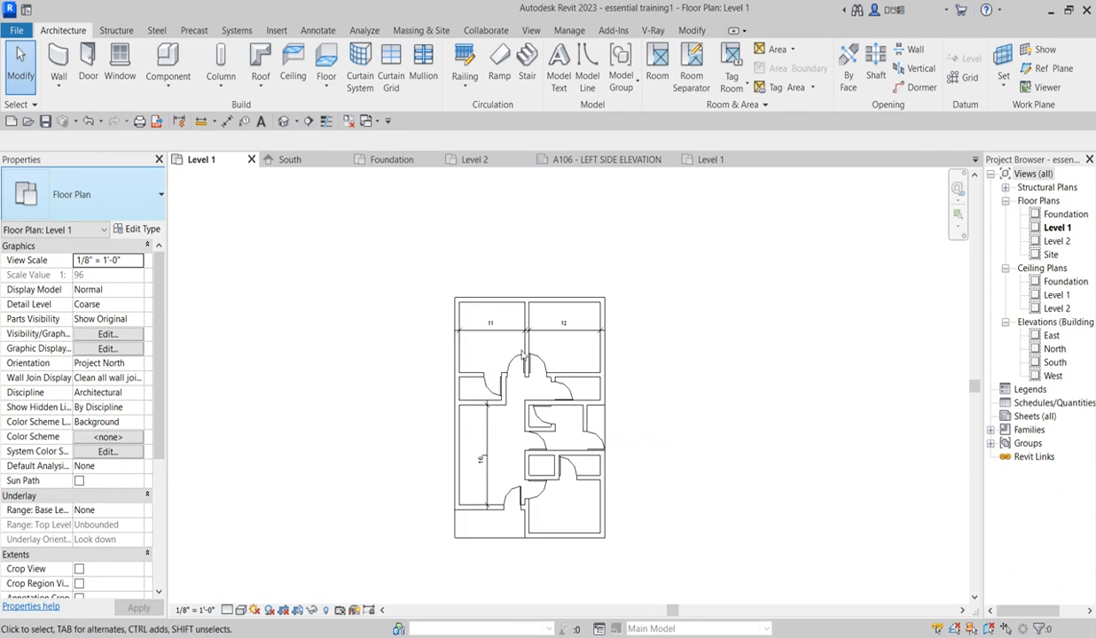
{"action": "scroll", "coordinate": [492, 313], "scroll_direction": "down", "scroll_amount": 1}
{"action": "scroll", "coordinate": [581, 310], "scroll_direction": "up", "scroll_amount": 1}
{"action": "scroll", "coordinate": [496, 337], "scroll_direction": "down", "scroll_amount": 4}
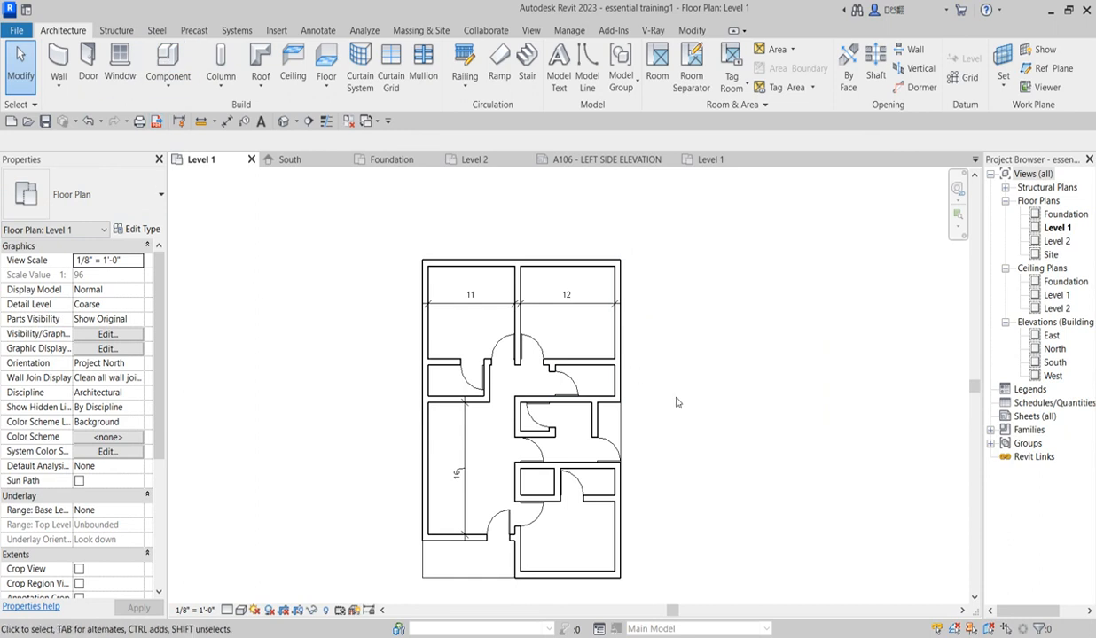
{"action": "scroll", "coordinate": [676, 403], "scroll_direction": "down", "scroll_amount": 2}
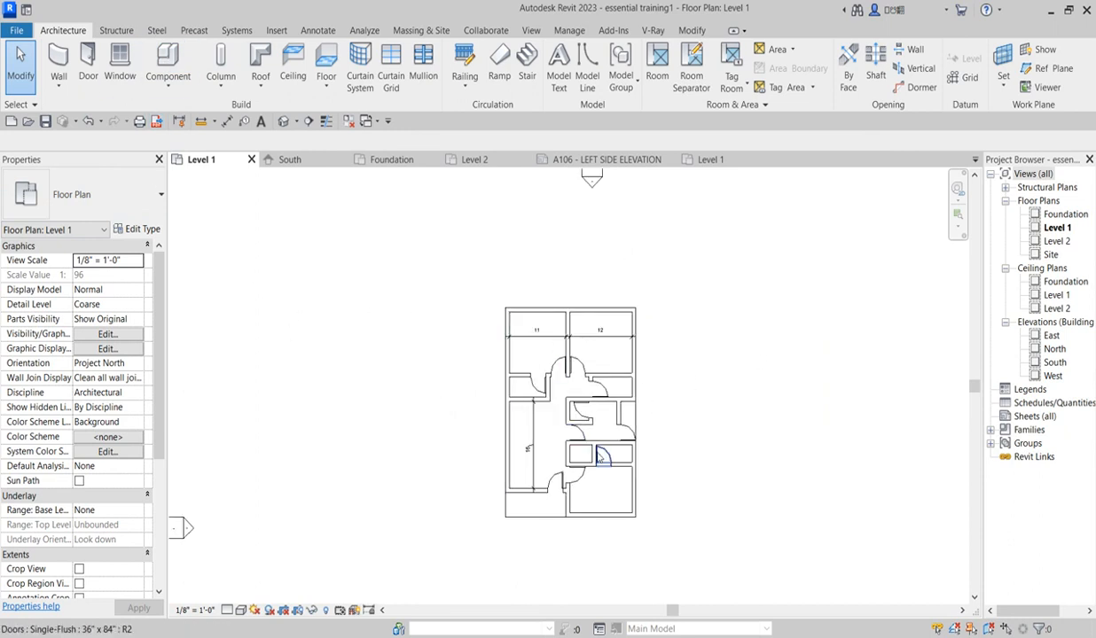
{"action": "scroll", "coordinate": [572, 465], "scroll_direction": "up", "scroll_amount": 2}
{"action": "scroll", "coordinate": [564, 490], "scroll_direction": "up", "scroll_amount": 2}
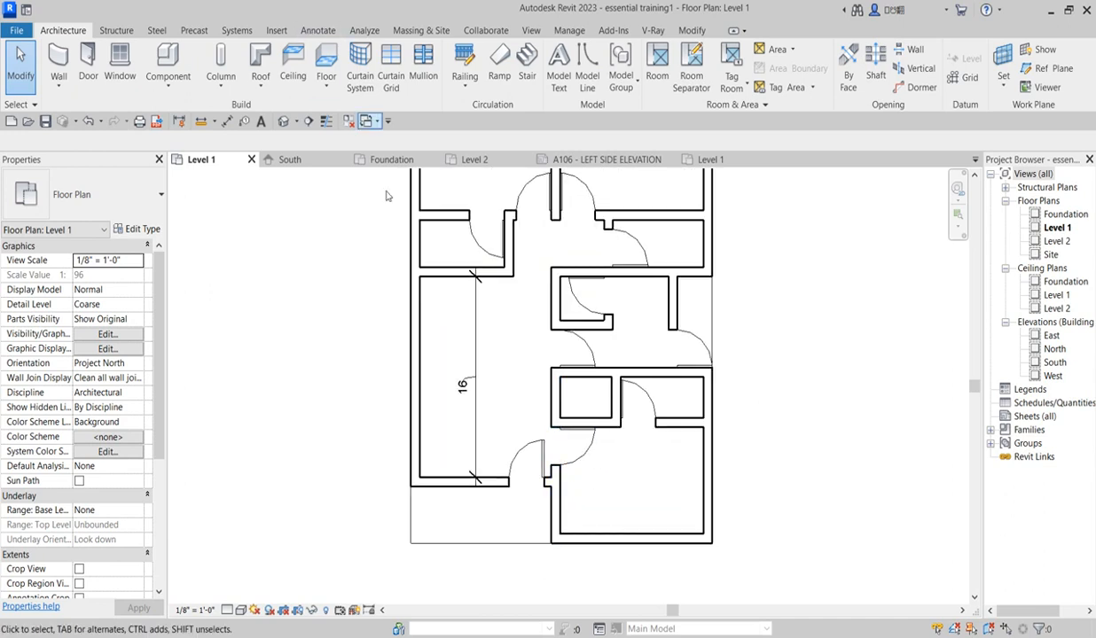
Step: Place a WC w Cistern (5) 540 x 360mm component against the exterior wall of the lower bathroom on the Level 1 plan
{"action": "scroll", "coordinate": [505, 444], "scroll_direction": "down", "scroll_amount": 2}
{"action": "scroll", "coordinate": [512, 454], "scroll_direction": "up", "scroll_amount": 1}
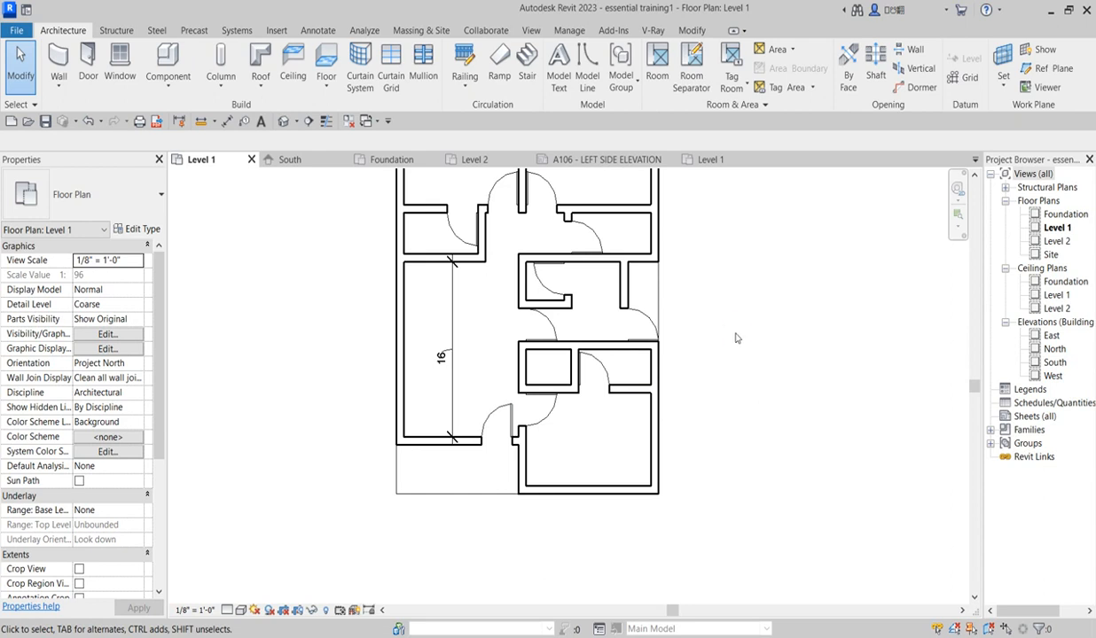
{"action": "left_click", "coordinate": [167, 60]}
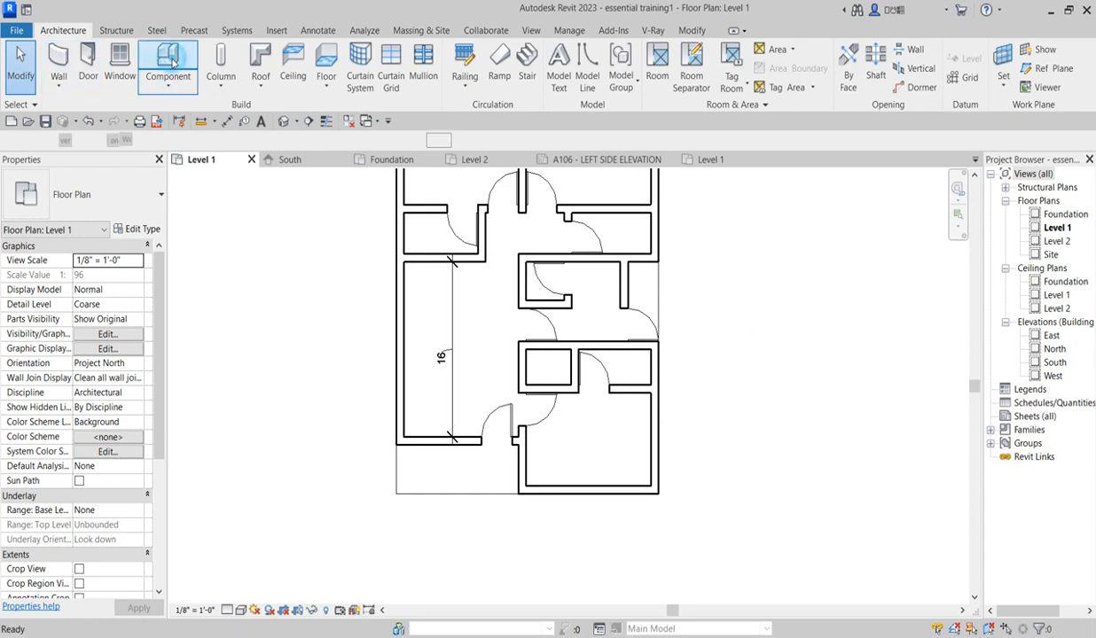
{"action": "left_click", "coordinate": [139, 206]}
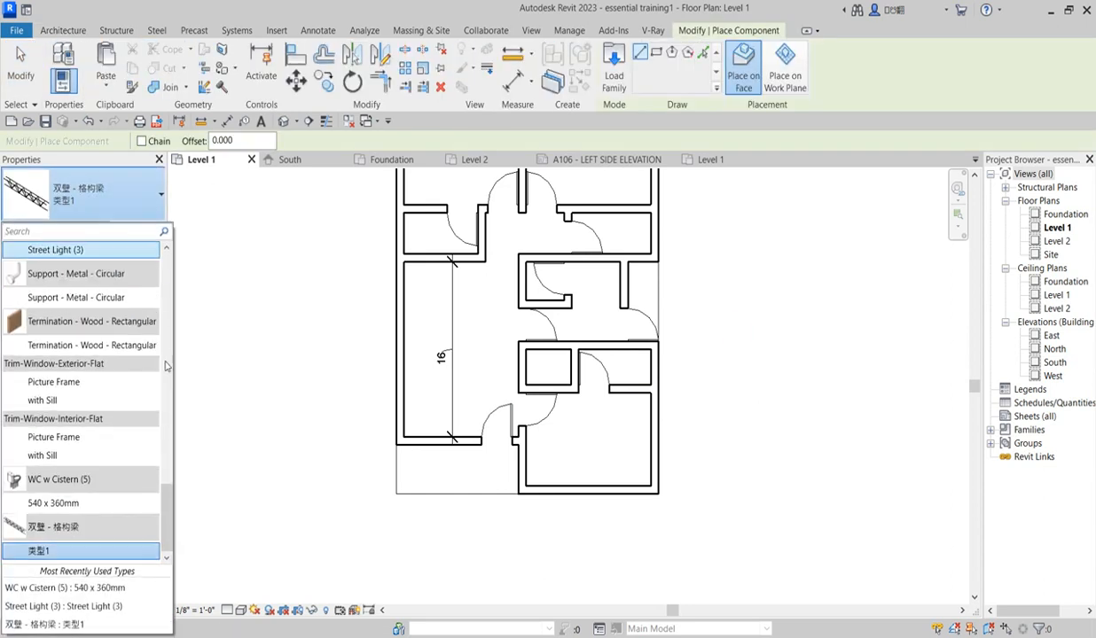
{"action": "left_click", "coordinate": [60, 506]}
{"action": "scroll", "coordinate": [652, 390], "scroll_direction": "up", "scroll_amount": 3}
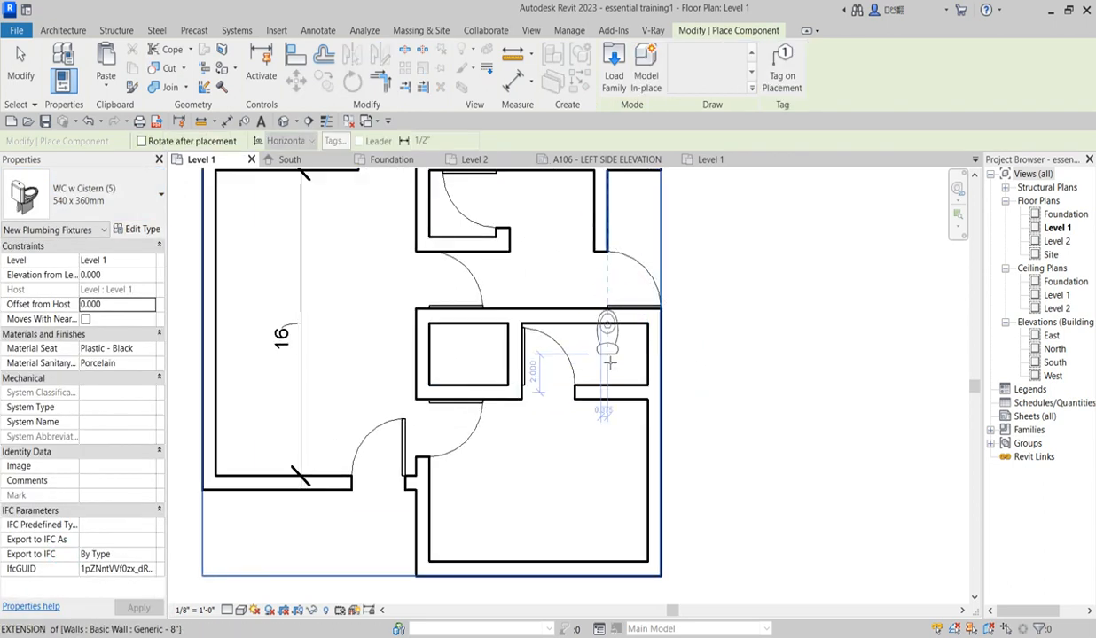
{"action": "left_click", "coordinate": [646, 358]}
Step: Place two more WC w Cistern (5) toilets against the exterior walls of the two upper bathrooms, and end the placement
{"action": "scroll", "coordinate": [638, 413], "scroll_direction": "down", "scroll_amount": 3}
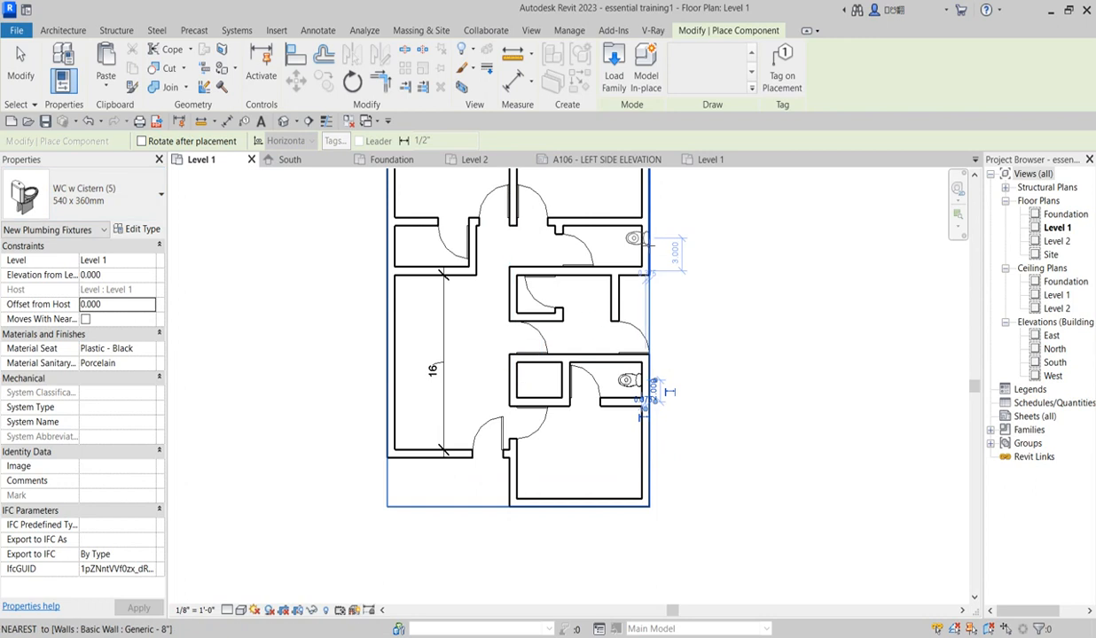
{"action": "left_click", "coordinate": [644, 249]}
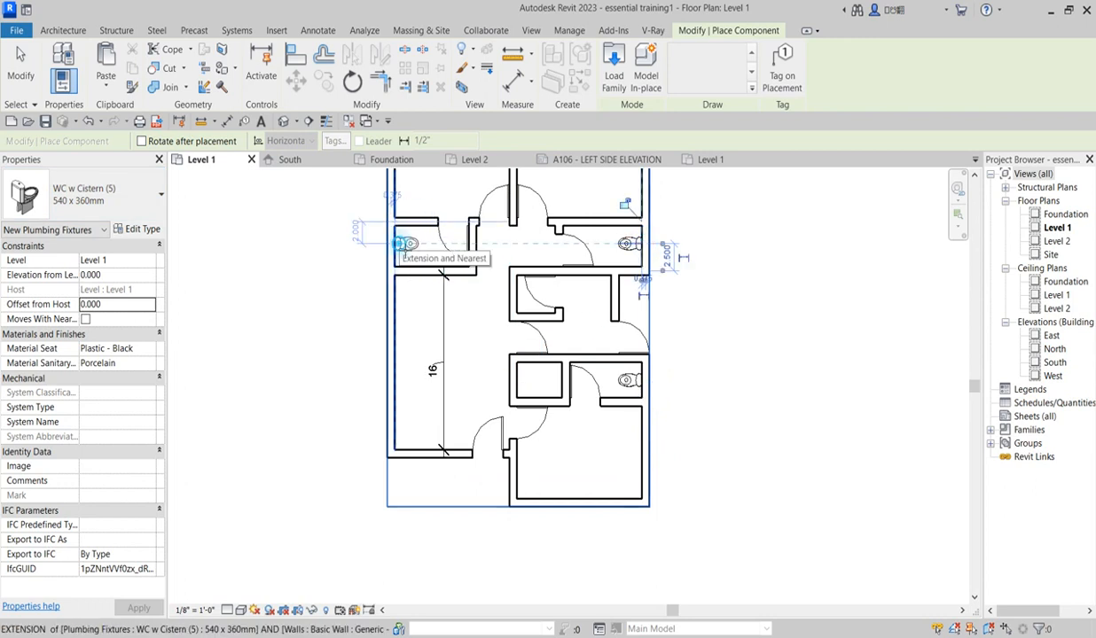
{"action": "left_click", "coordinate": [407, 245]}
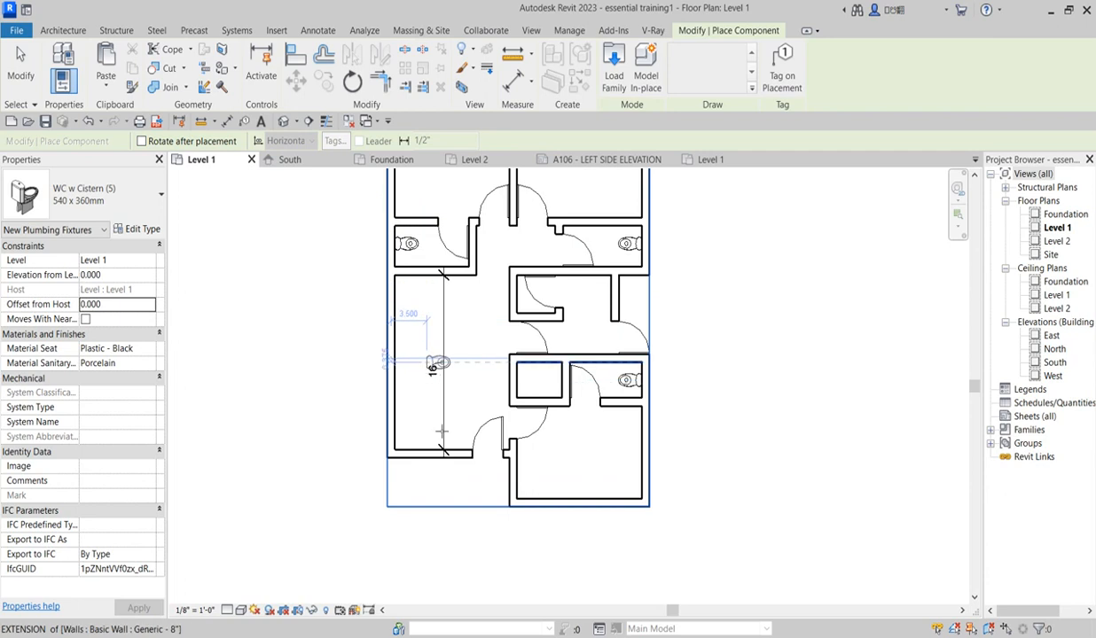
{"action": "scroll", "coordinate": [431, 366], "scroll_direction": "down", "scroll_amount": 2}
{"action": "key", "text": "Escape"}
{"action": "key", "text": "Escape"}
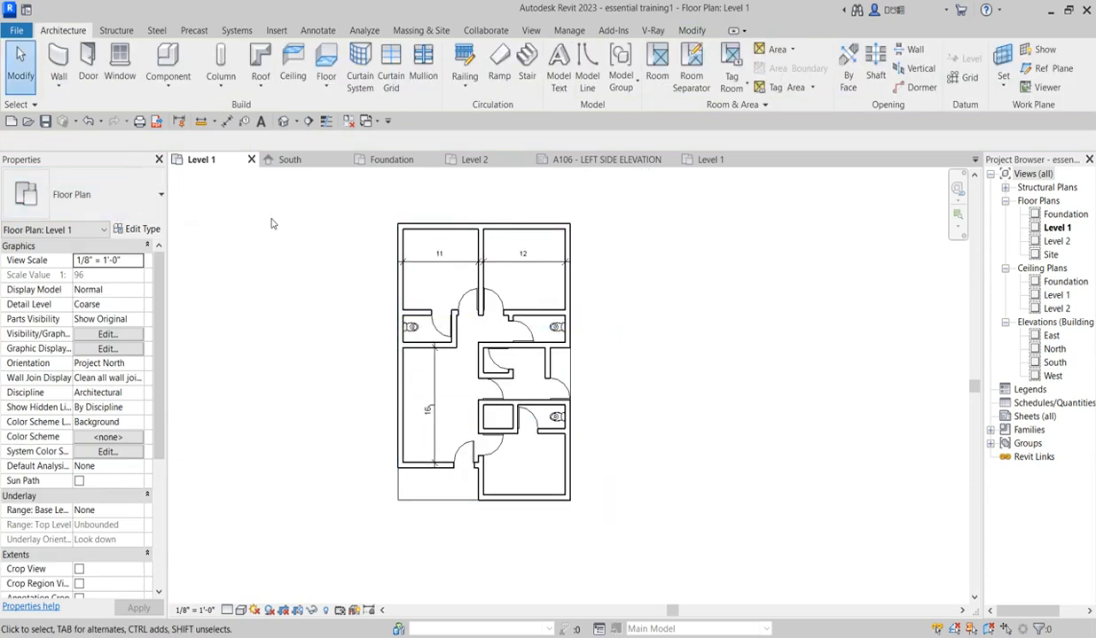
Step: Start placing another component and browse the available component types
{"action": "left_click", "coordinate": [168, 64]}
{"action": "left_click", "coordinate": [147, 206]}
{"action": "left_click_drag", "start_coordinate": [163, 533], "coordinate": [163, 474]}
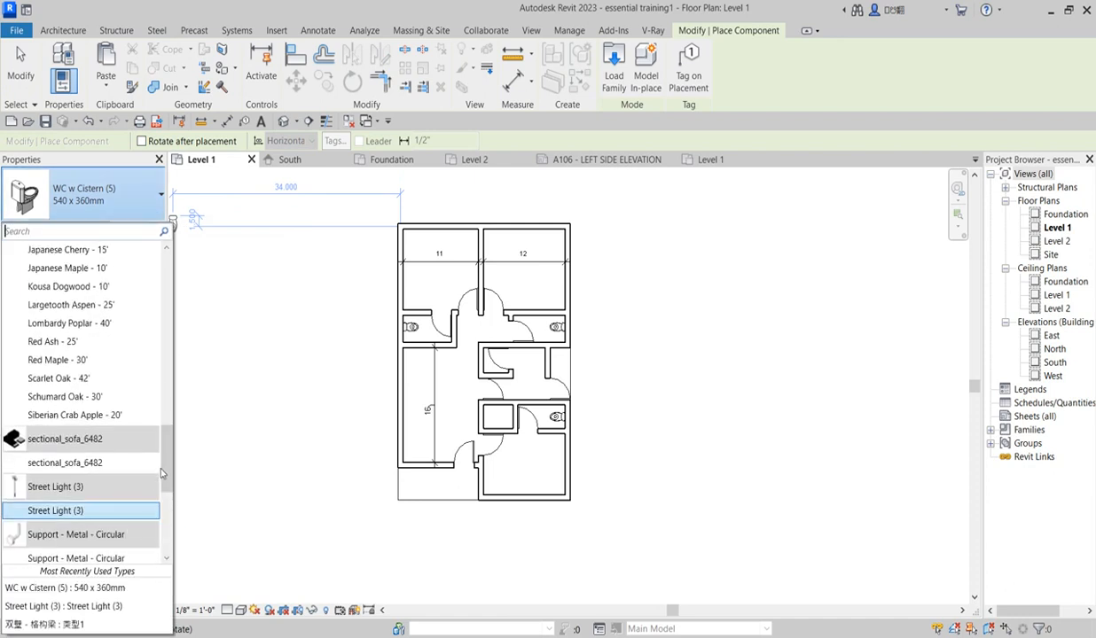
Step: Place a sectional_sofa_6482 component in the living room, between its west wall and the hallway
{"action": "left_click", "coordinate": [76, 465]}
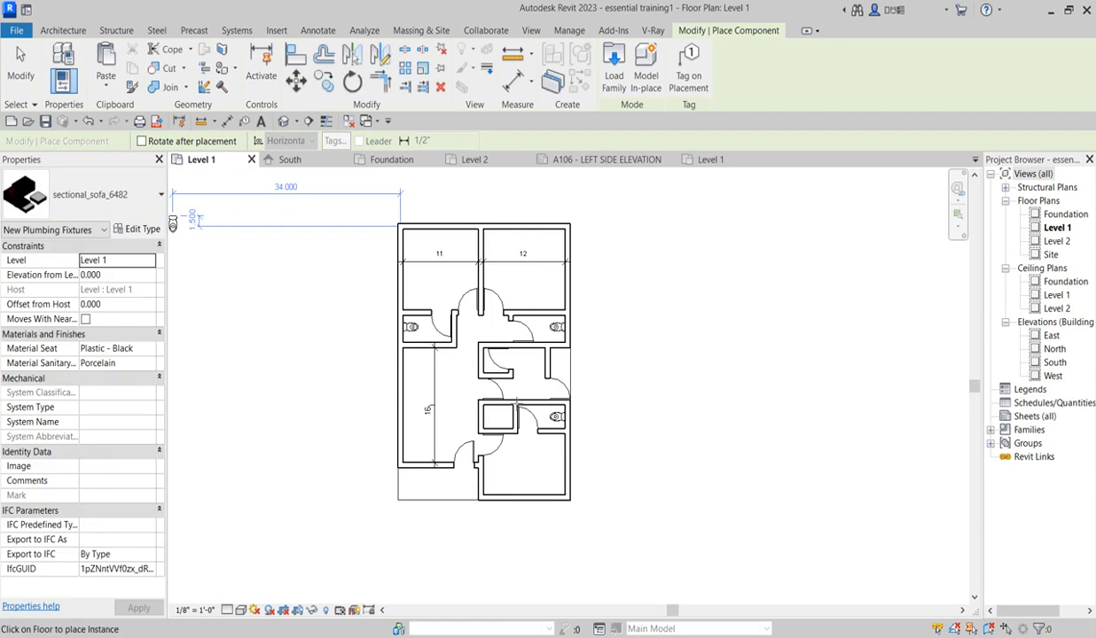
{"action": "scroll", "coordinate": [443, 408], "scroll_direction": "up", "scroll_amount": 3}
{"action": "scroll", "coordinate": [443, 408], "scroll_direction": "up", "scroll_amount": 3}
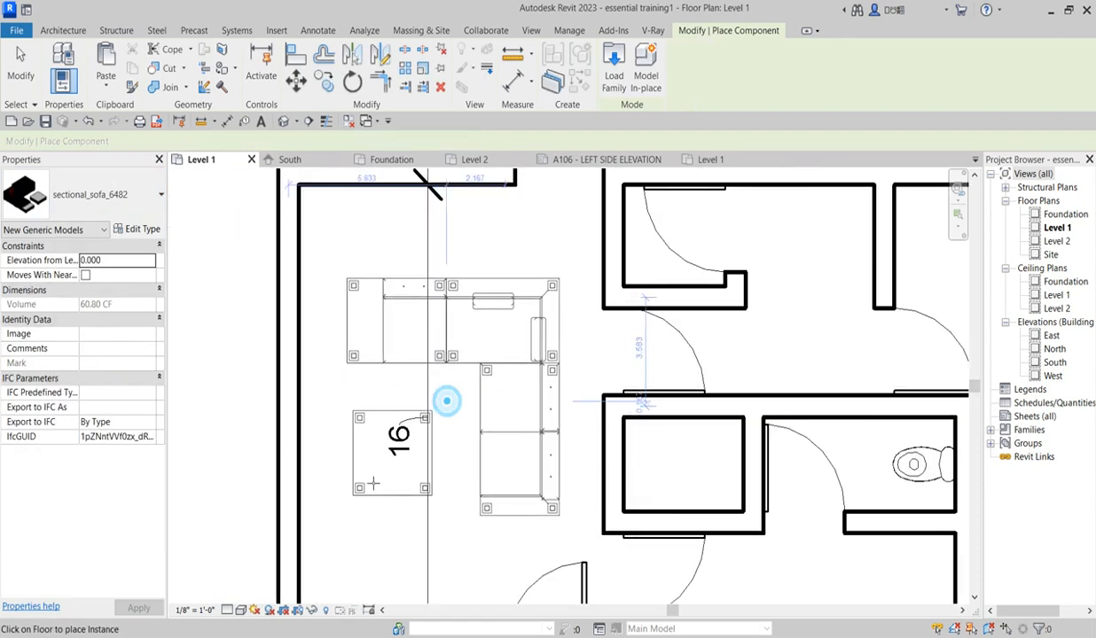
{"action": "scroll", "coordinate": [426, 418], "scroll_direction": "down", "scroll_amount": 3}
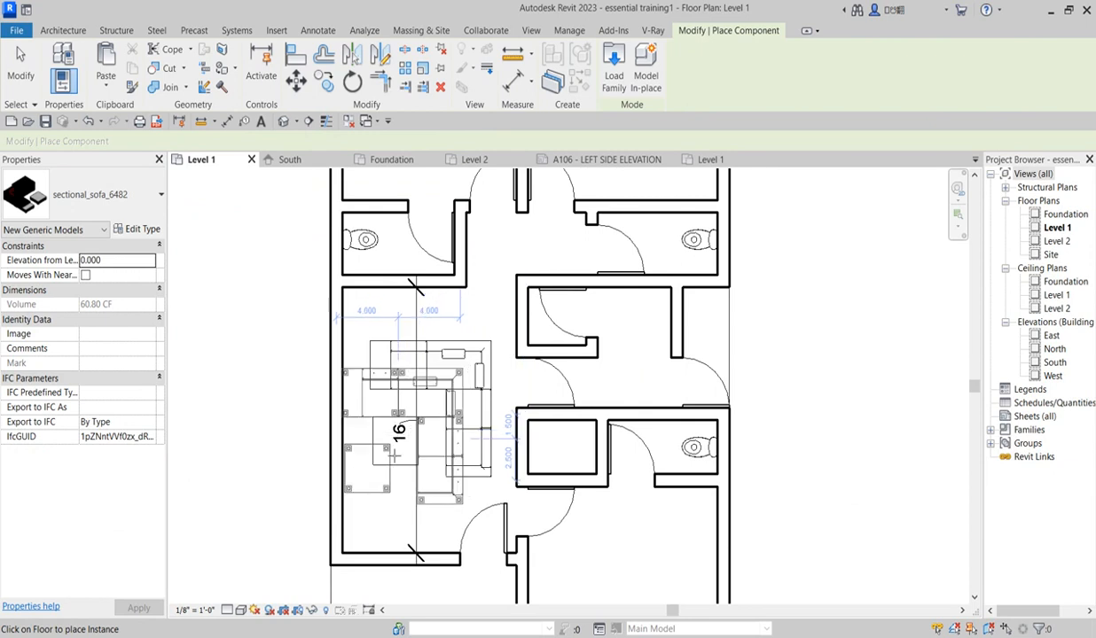
{"action": "left_click", "coordinate": [399, 432]}
{"action": "key", "text": "Escape"}
{"action": "key", "text": "Escape"}
{"action": "scroll", "coordinate": [449, 399], "scroll_direction": "down", "scroll_amount": 2}
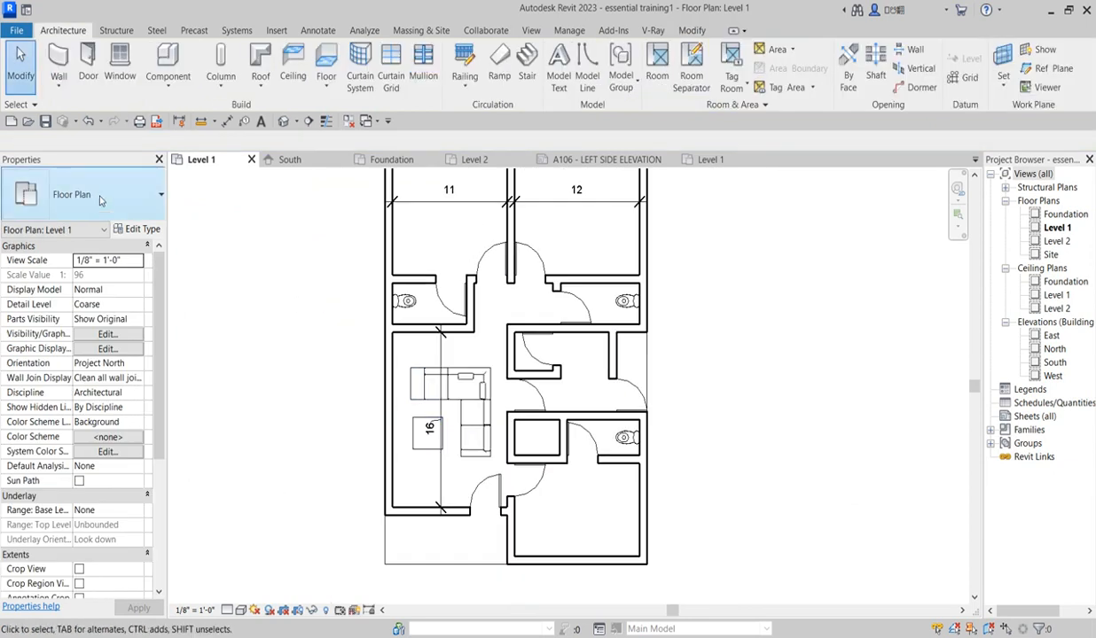
Step: Place a Queen_size_2_6152 bed in the southeast bedroom, rotated so its head faces the south wall
{"action": "left_click", "coordinate": [168, 64]}
{"action": "left_click", "coordinate": [148, 193]}
{"action": "left_click_drag", "start_coordinate": [165, 487], "coordinate": [193, 379]}
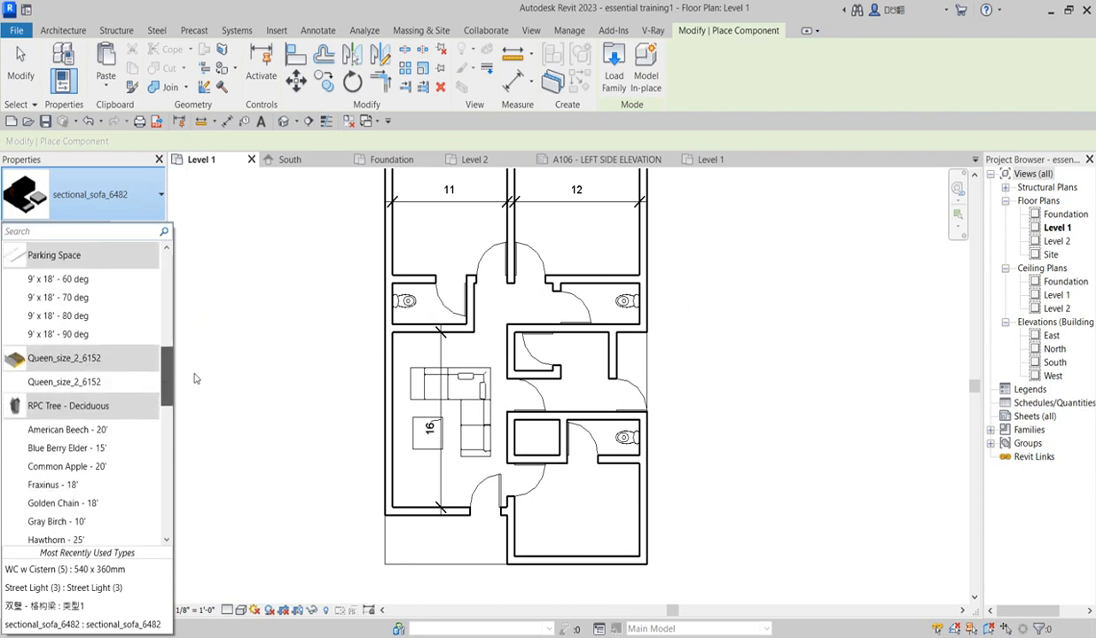
{"action": "left_click", "coordinate": [62, 382]}
{"action": "scroll", "coordinate": [612, 527], "scroll_direction": "up", "scroll_amount": 1}
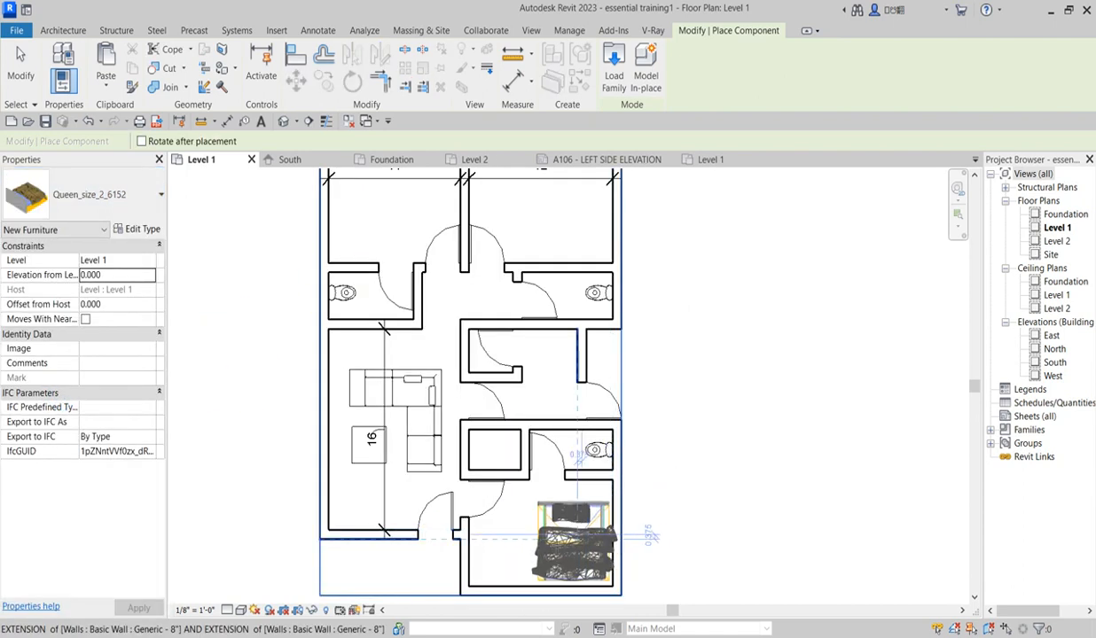
{"action": "key", "text": "space"}
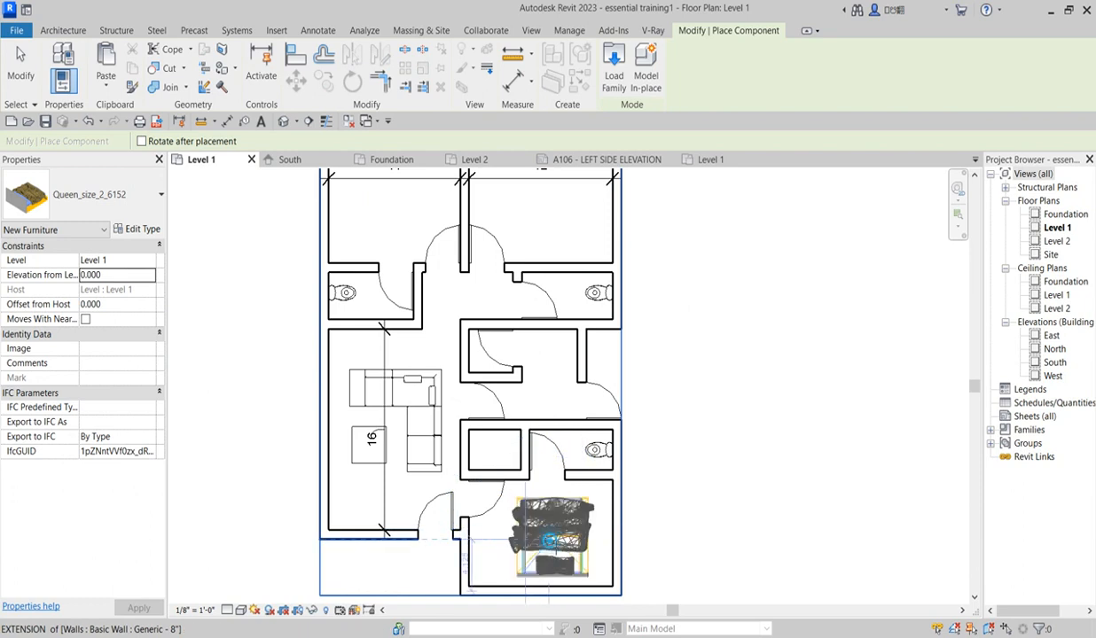
{"action": "left_click", "coordinate": [552, 532]}
Step: Place a Queen_size_2_6152 bed in each of the two north bedrooms, rotated with the head toward the north wall
{"action": "scroll", "coordinate": [553, 294], "scroll_direction": "down", "scroll_amount": 2}
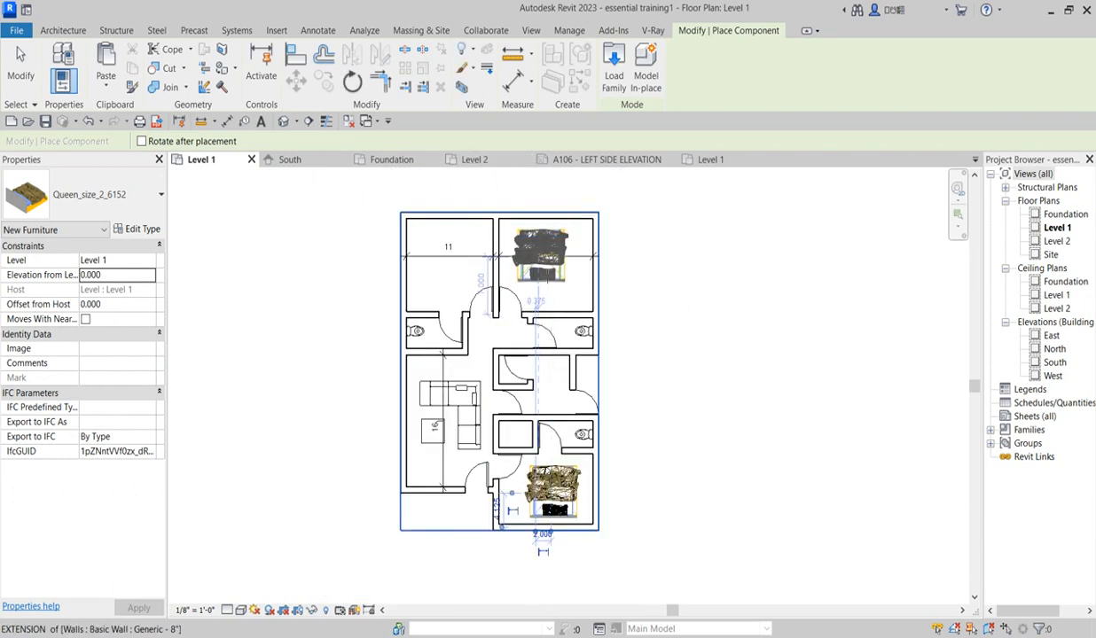
{"action": "key", "text": "space"}
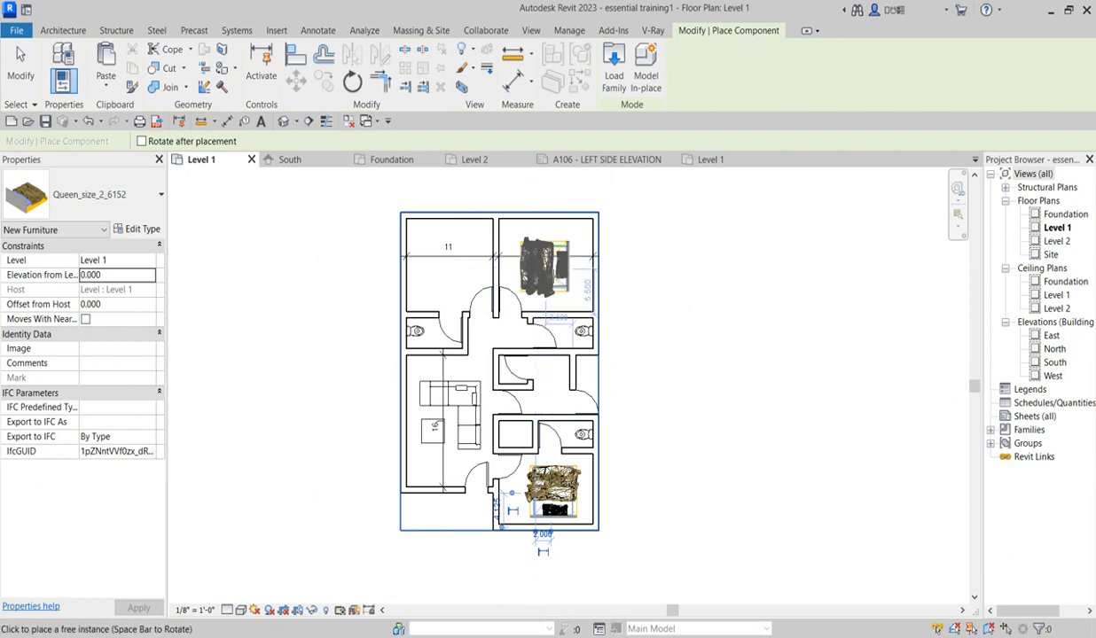
{"action": "left_click", "coordinate": [547, 255]}
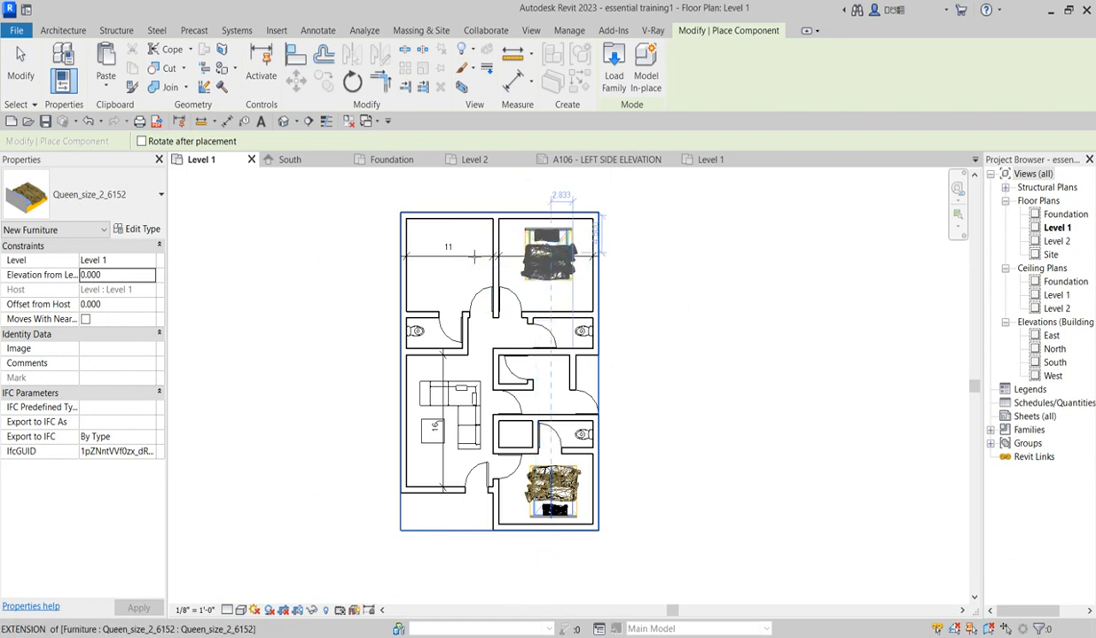
{"action": "left_click", "coordinate": [444, 256]}
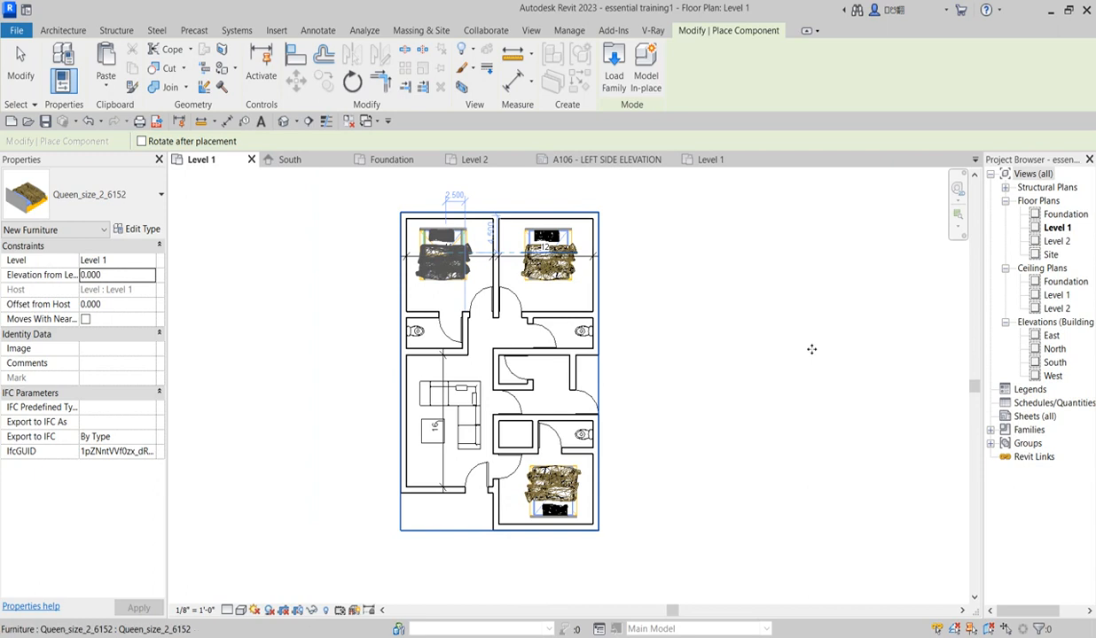
{"action": "key", "text": "Escape"}
{"action": "key", "text": "Escape"}
Step: Delete the living room's 16 dimension and the 11 and 12 dimensions across the two north bedrooms
{"action": "scroll", "coordinate": [428, 367], "scroll_direction": "down", "scroll_amount": 2}
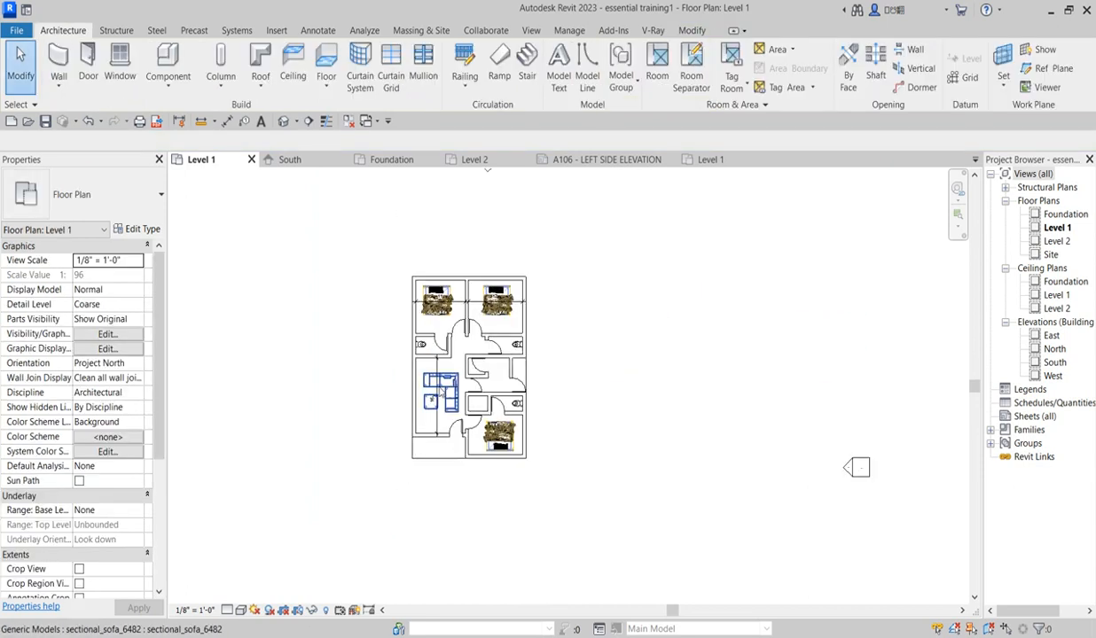
{"action": "scroll", "coordinate": [435, 393], "scroll_direction": "up", "scroll_amount": 3}
{"action": "scroll", "coordinate": [438, 345], "scroll_direction": "up", "scroll_amount": 2}
{"action": "left_click", "coordinate": [437, 345]}
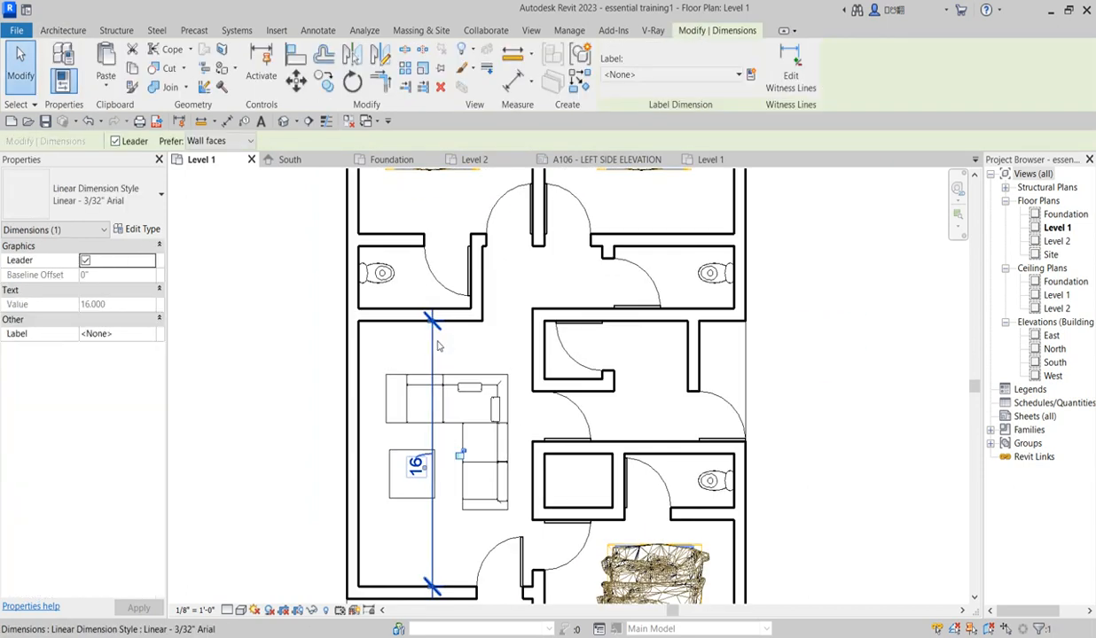
{"action": "key", "text": "Escape"}
{"action": "scroll", "coordinate": [448, 363], "scroll_direction": "down", "scroll_amount": 4}
{"action": "scroll", "coordinate": [462, 383], "scroll_direction": "down", "scroll_amount": 2}
{"action": "scroll", "coordinate": [608, 496], "scroll_direction": "up", "scroll_amount": 2}
{"action": "scroll", "coordinate": [610, 537], "scroll_direction": "down", "scroll_amount": 2}
{"action": "scroll", "coordinate": [452, 354], "scroll_direction": "up", "scroll_amount": 4}
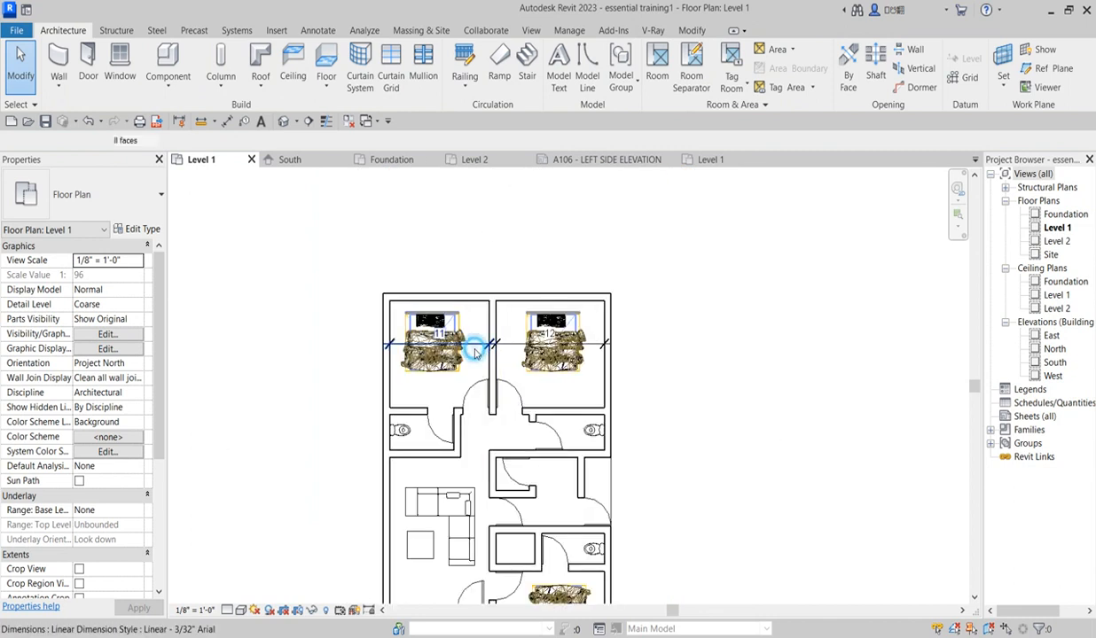
{"action": "left_click", "coordinate": [476, 353]}
{"action": "key", "text": "Delete"}
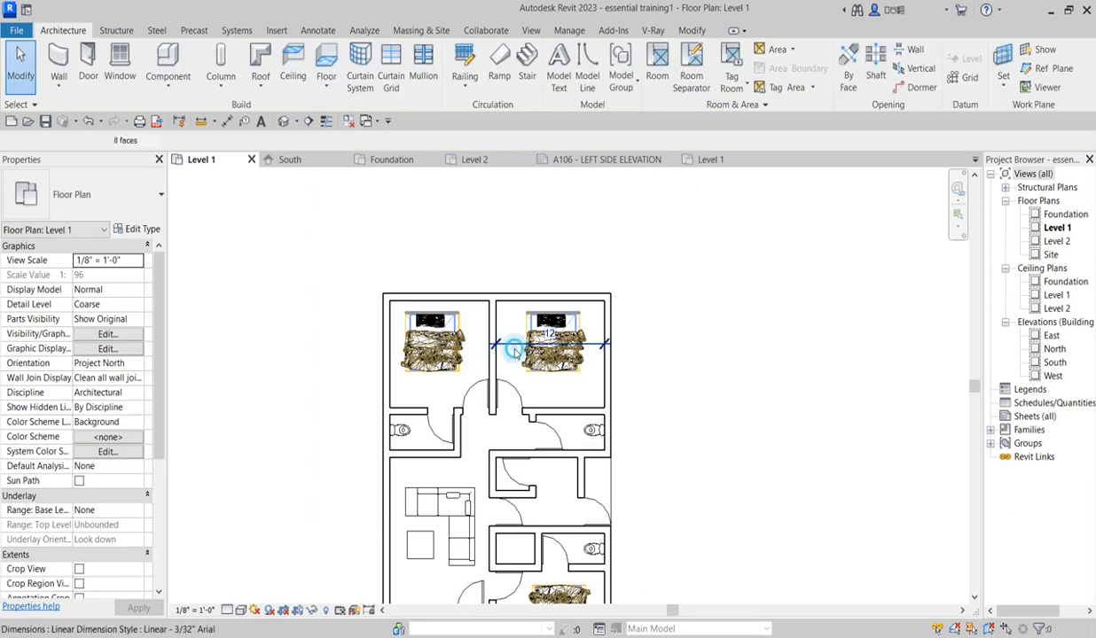
Step: Shorten the wall between the small closet and the southeast bedroom to end at the closet-bathroom partition, opening the closet to the bedroom
{"action": "scroll", "coordinate": [673, 408], "scroll_direction": "down", "scroll_amount": 4}
{"action": "scroll", "coordinate": [659, 510], "scroll_direction": "up", "scroll_amount": 2}
{"action": "scroll", "coordinate": [659, 510], "scroll_direction": "up", "scroll_amount": 5}
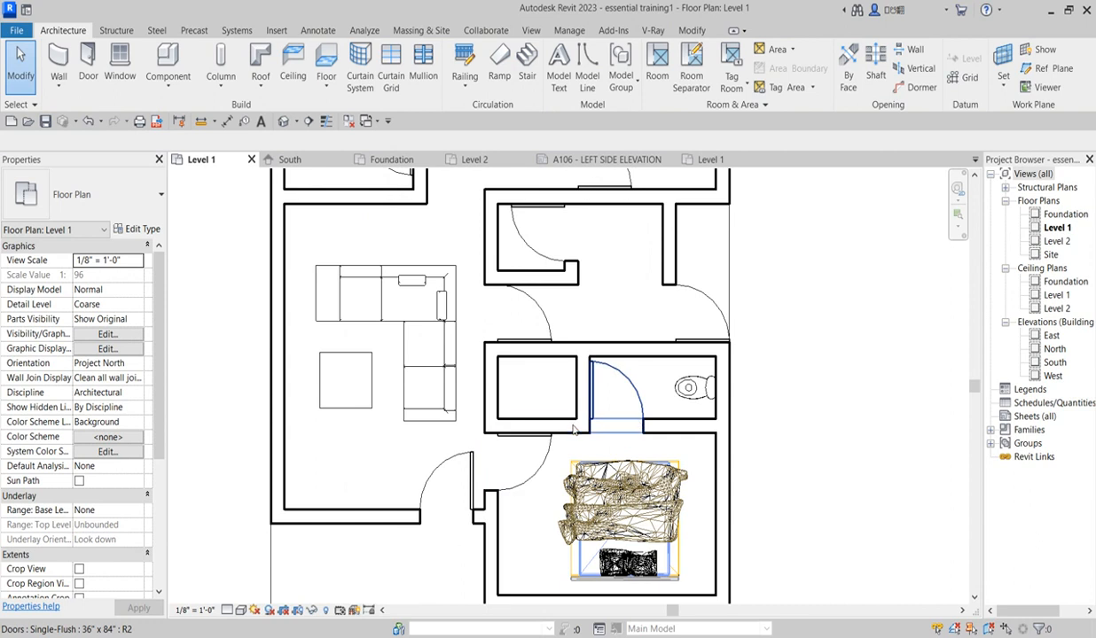
{"action": "left_click", "coordinate": [542, 424]}
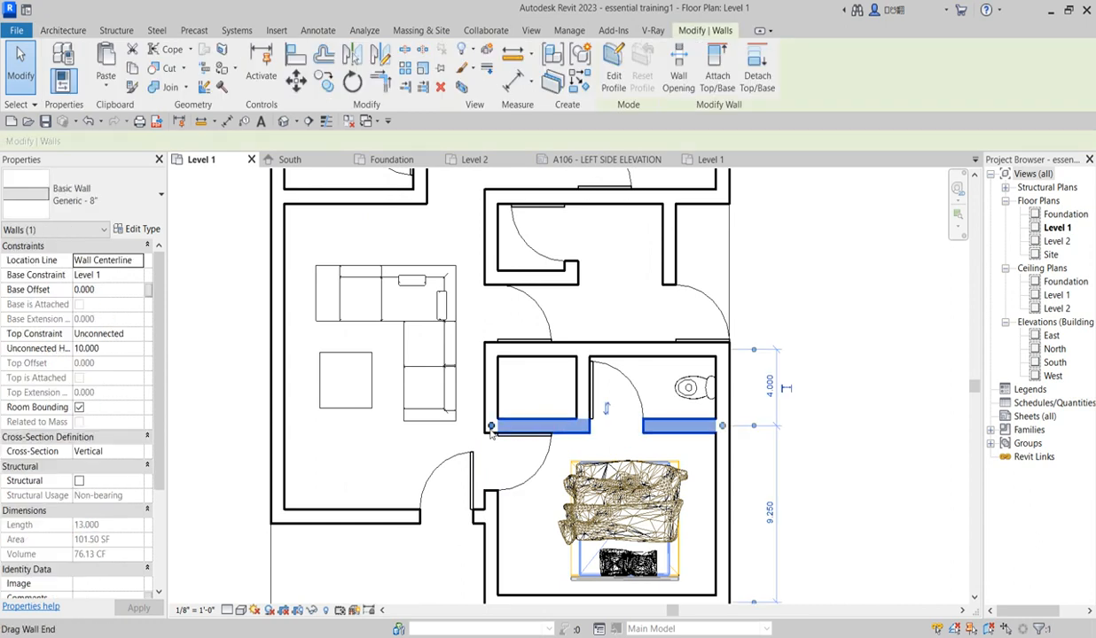
{"action": "left_click_drag", "start_coordinate": [491, 426], "coordinate": [582, 426]}
{"action": "left_click", "coordinate": [538, 520]}
{"action": "scroll", "coordinate": [538, 520], "scroll_direction": "down", "scroll_amount": 3}
{"action": "scroll", "coordinate": [554, 398], "scroll_direction": "up", "scroll_amount": 3}
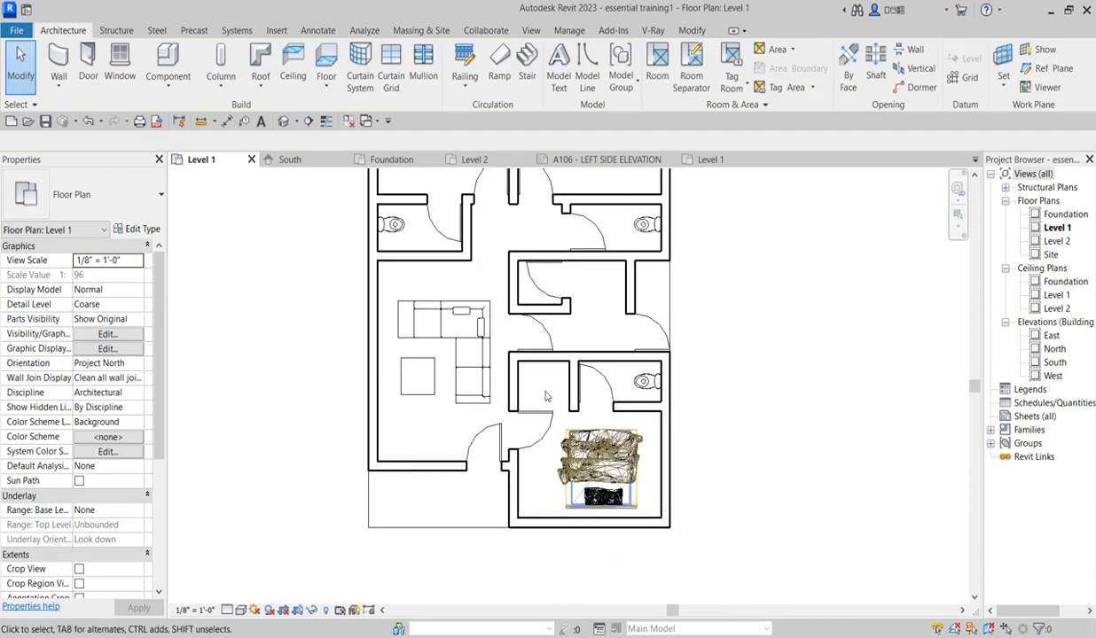
{"action": "scroll", "coordinate": [554, 396], "scroll_direction": "down", "scroll_amount": 3}
{"action": "scroll", "coordinate": [568, 363], "scroll_direction": "up", "scroll_amount": 3}
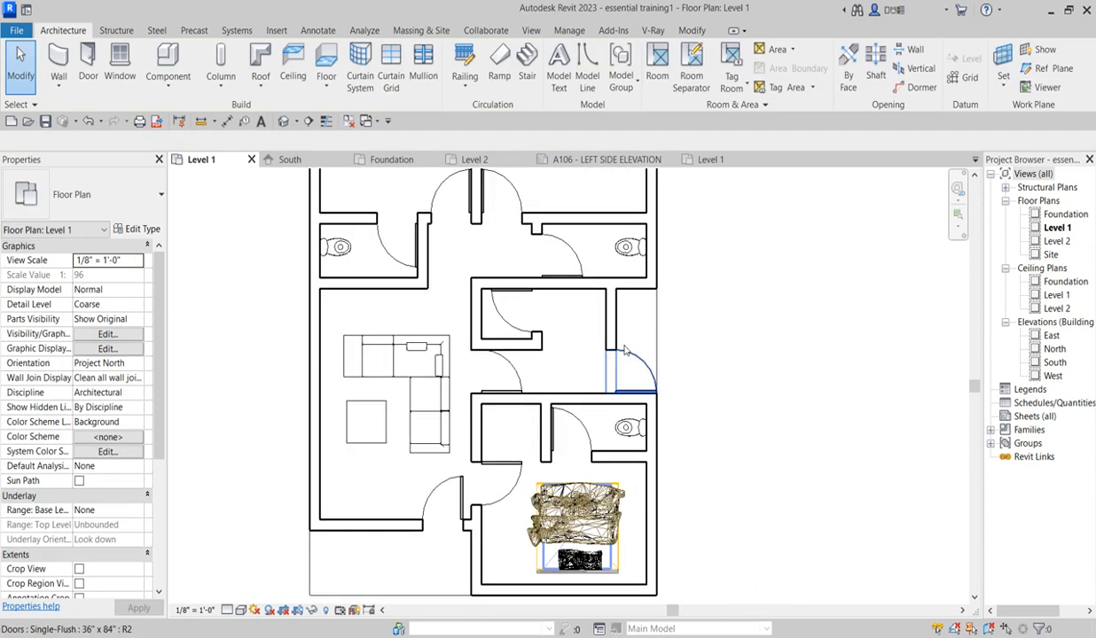
{"action": "scroll", "coordinate": [624, 417], "scroll_direction": "down", "scroll_amount": 4}
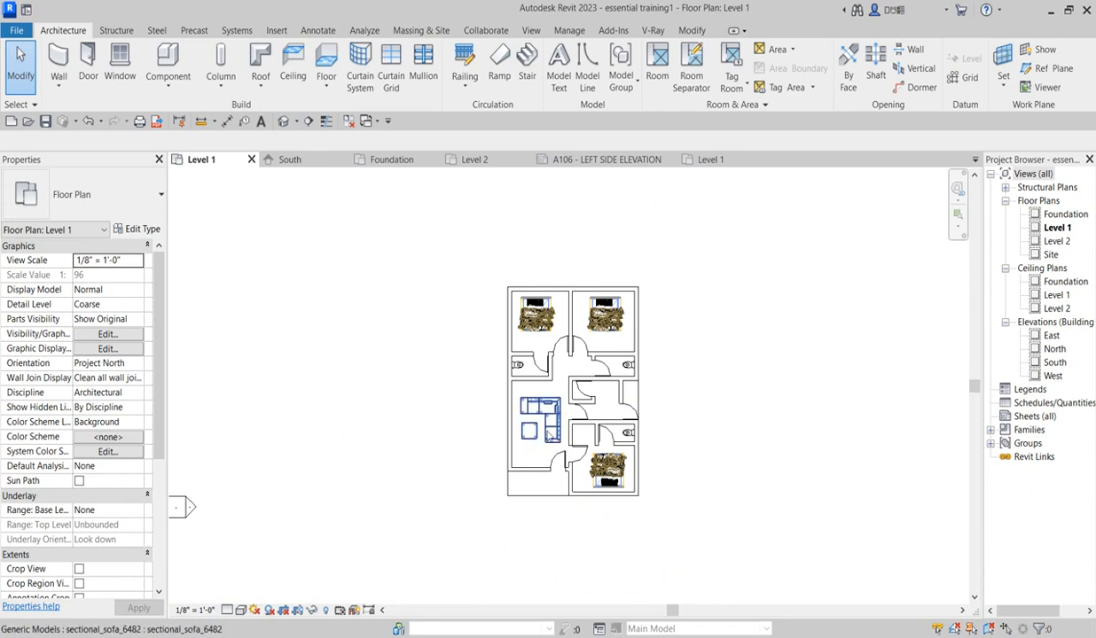
Step: Start placing windows of type Window-Casement-Double 34" x 36" with a head height of 7.000
{"action": "left_click", "coordinate": [122, 69]}
{"action": "left_click", "coordinate": [147, 203]}
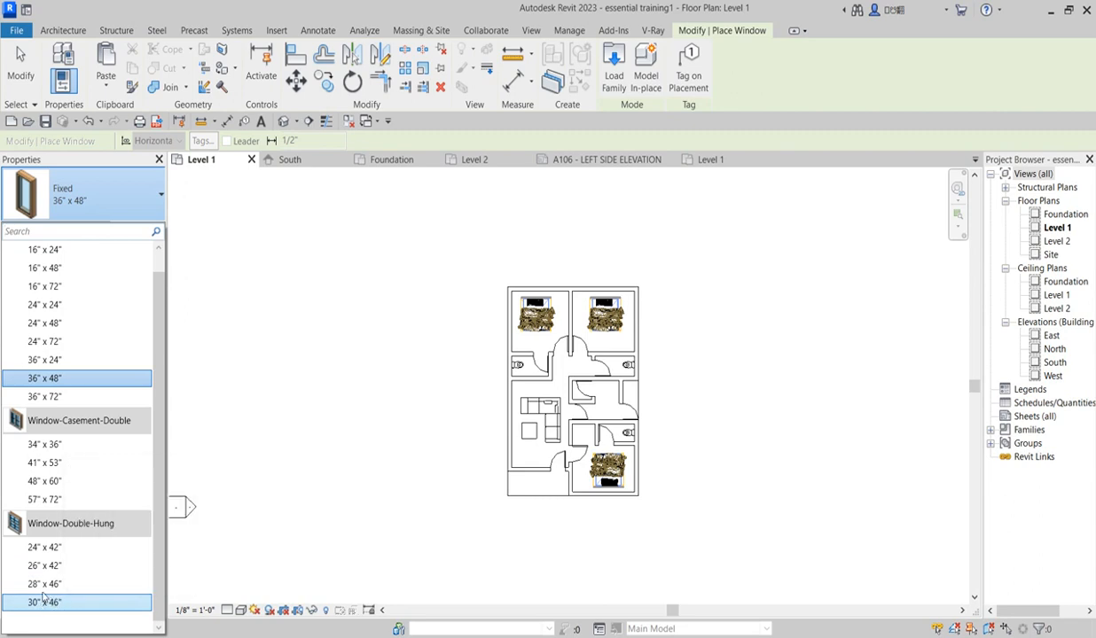
{"action": "mouse_move", "coordinate": [46, 543]}
{"action": "left_click", "coordinate": [53, 446]}
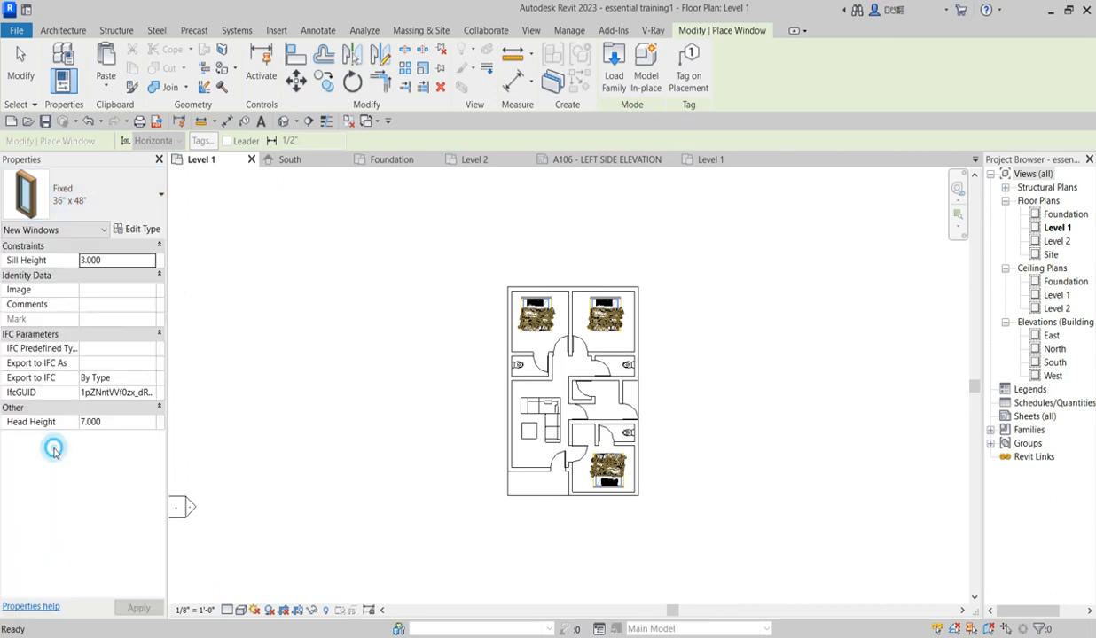
{"action": "scroll", "coordinate": [519, 363], "scroll_direction": "up", "scroll_amount": 2}
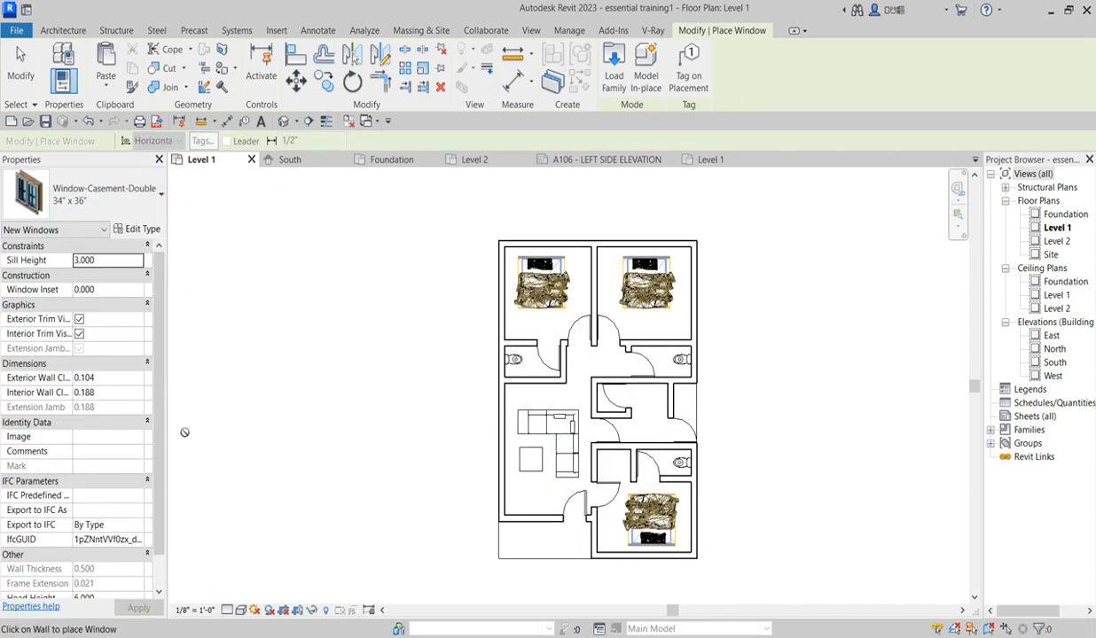
{"action": "scroll", "coordinate": [152, 483], "scroll_direction": "down", "scroll_amount": 1}
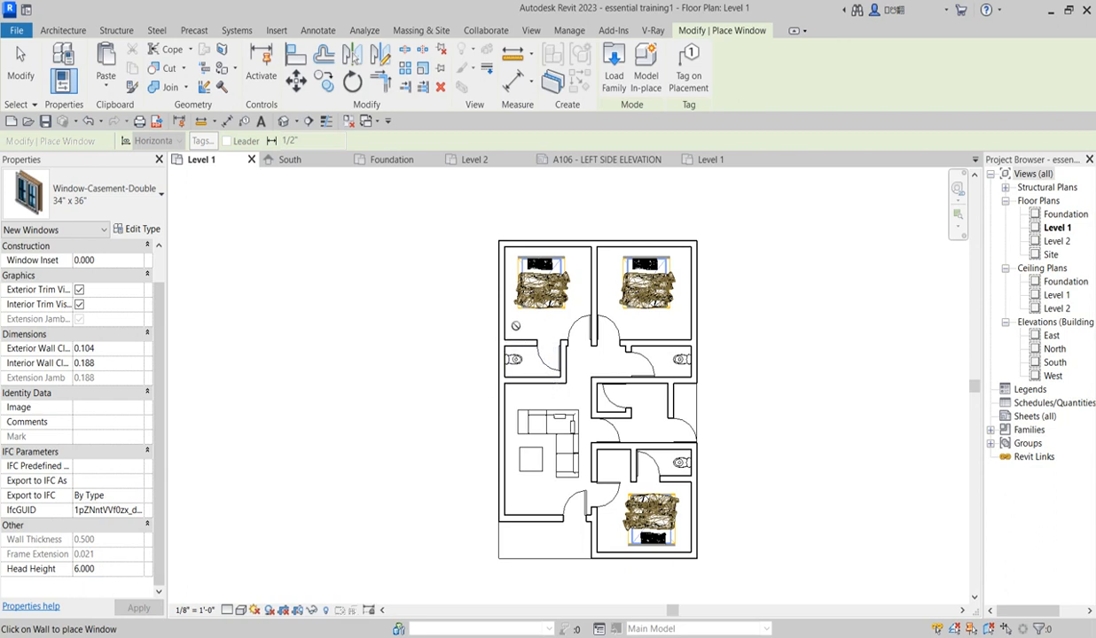
{"action": "left_click", "coordinate": [107, 576]}
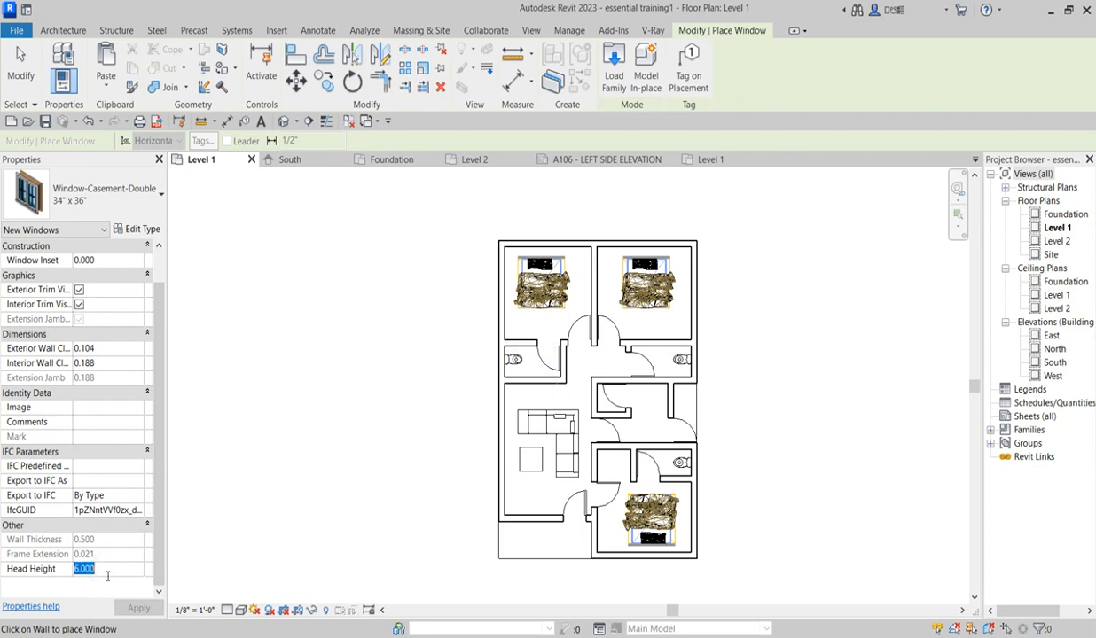
{"action": "mouse_move", "coordinate": [34, 571]}
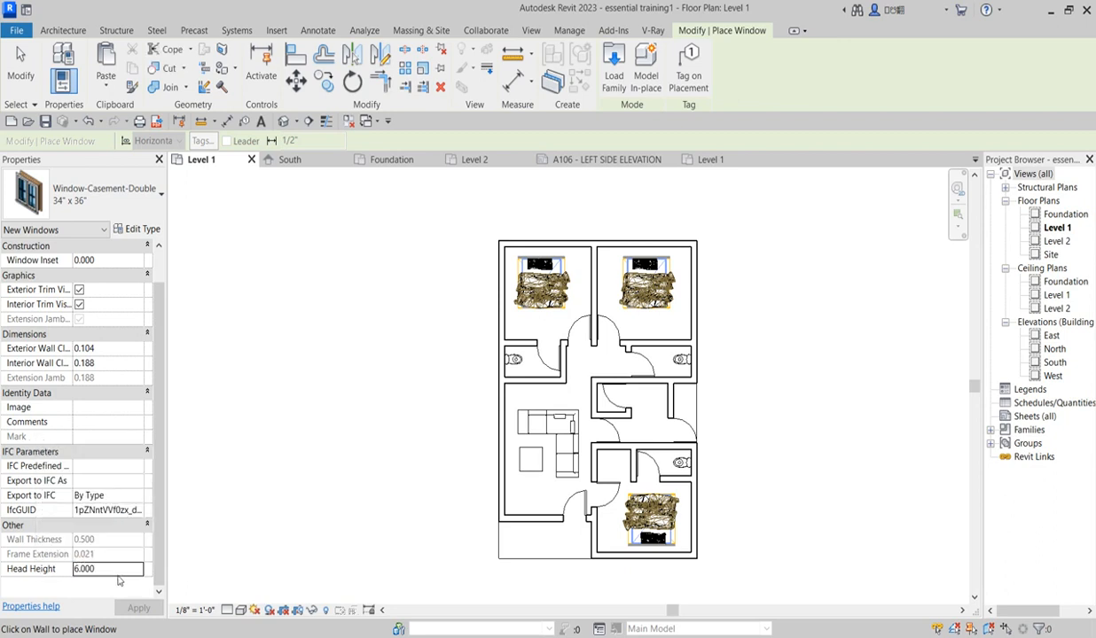
{"action": "left_click", "coordinate": [124, 570]}
{"action": "type", "text": "7"}
Step: Place one casement window in the living room's south wall and one in its west wall
{"action": "scroll", "coordinate": [496, 451], "scroll_direction": "up", "scroll_amount": 1}
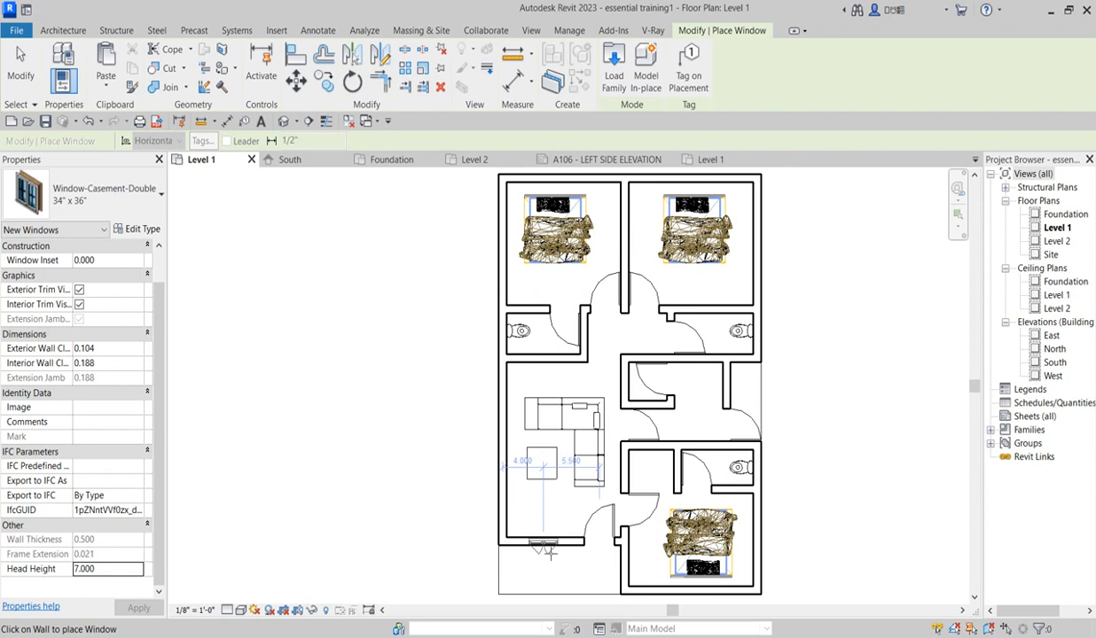
{"action": "scroll", "coordinate": [542, 543], "scroll_direction": "up", "scroll_amount": 1}
{"action": "left_click", "coordinate": [543, 543]}
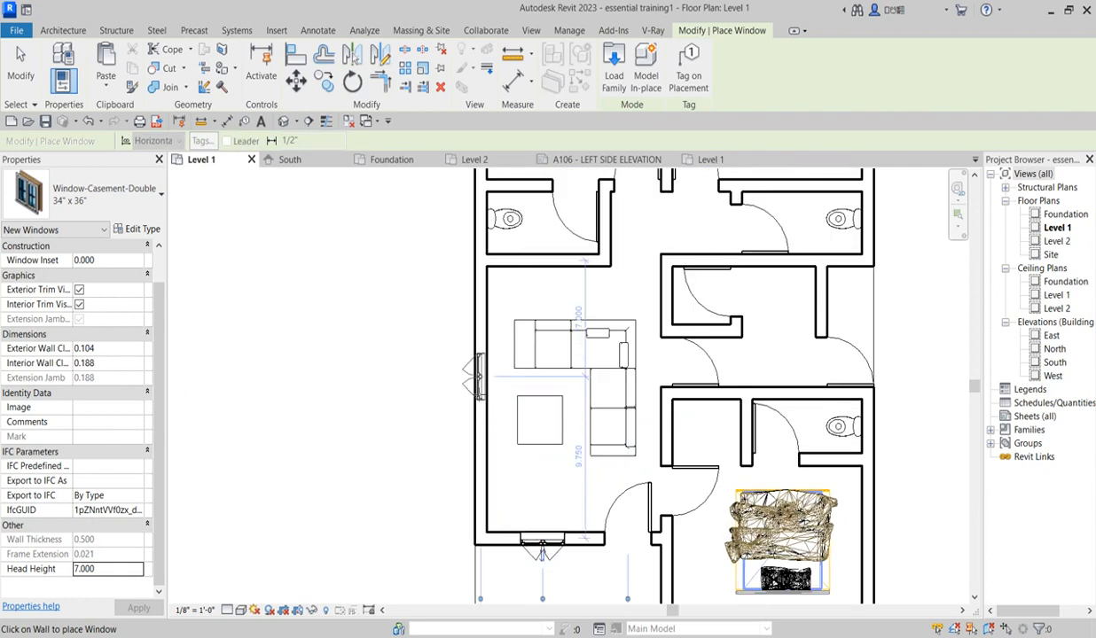
{"action": "left_click", "coordinate": [470, 393]}
Step: Place one casement window in the southeast bedroom's east wall and one centred in its south wall
{"action": "scroll", "coordinate": [496, 416], "scroll_direction": "down", "scroll_amount": 1}
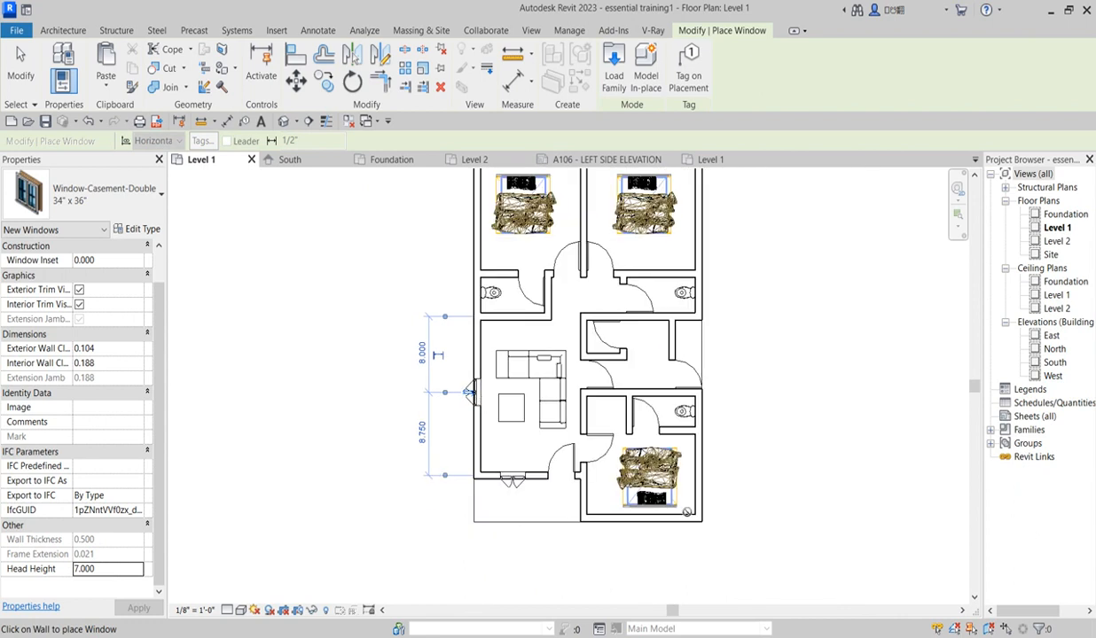
{"action": "scroll", "coordinate": [700, 488], "scroll_direction": "up", "scroll_amount": 1}
{"action": "left_click", "coordinate": [717, 477]}
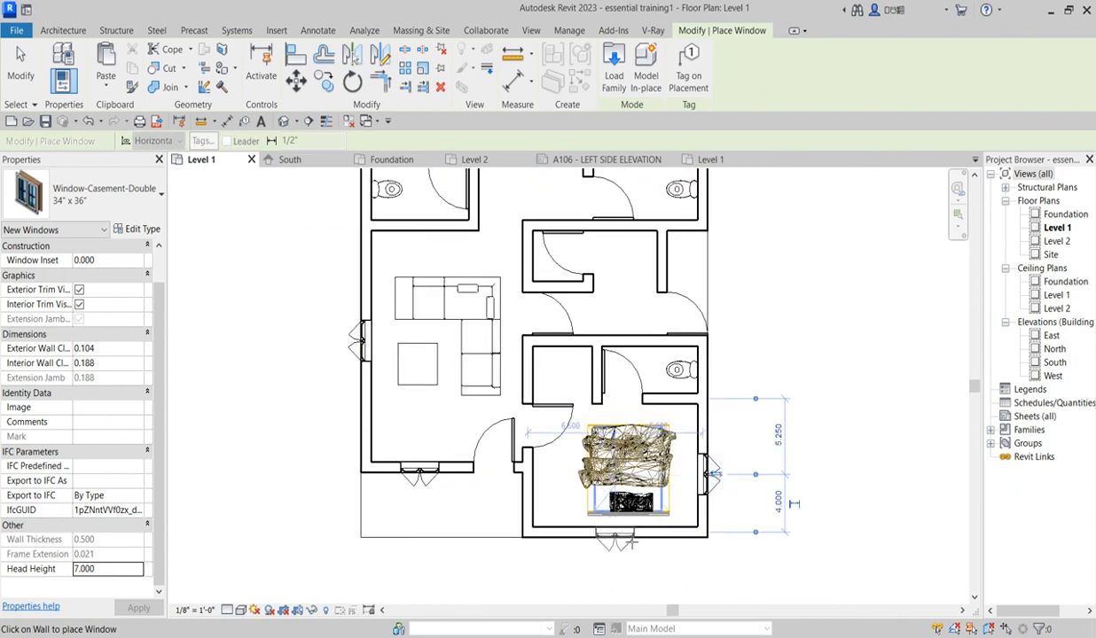
{"action": "left_click", "coordinate": [623, 539]}
Step: Place casement windows in the north walls and outer side walls of both north bedrooms, finishing window placement
{"action": "scroll", "coordinate": [612, 567], "scroll_direction": "down", "scroll_amount": 1}
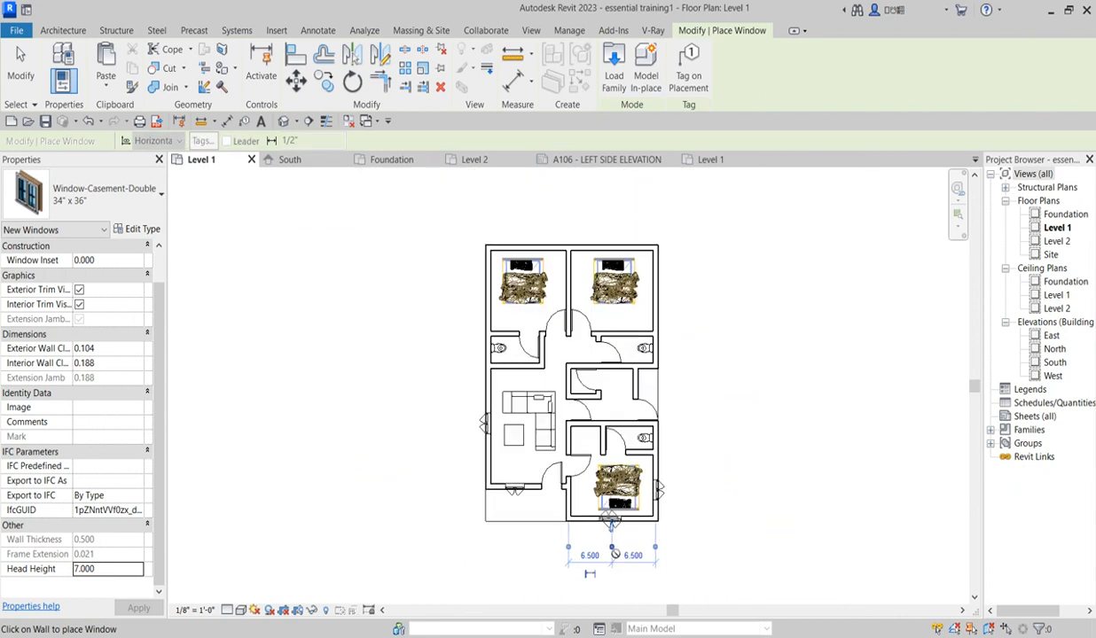
{"action": "scroll", "coordinate": [621, 286], "scroll_direction": "up", "scroll_amount": 1}
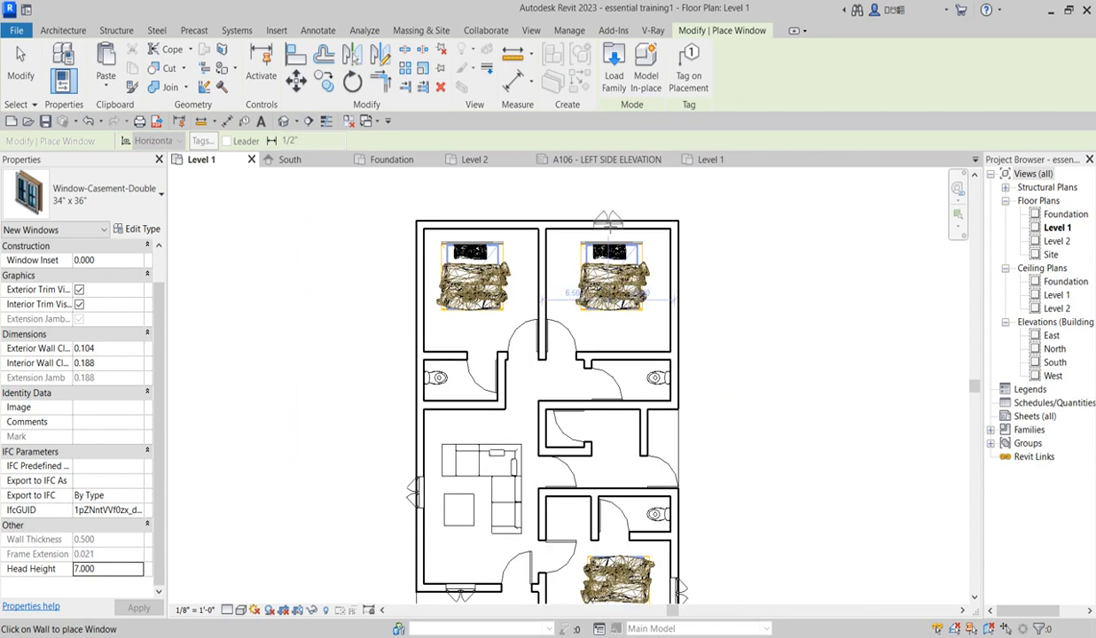
{"action": "left_click", "coordinate": [608, 222]}
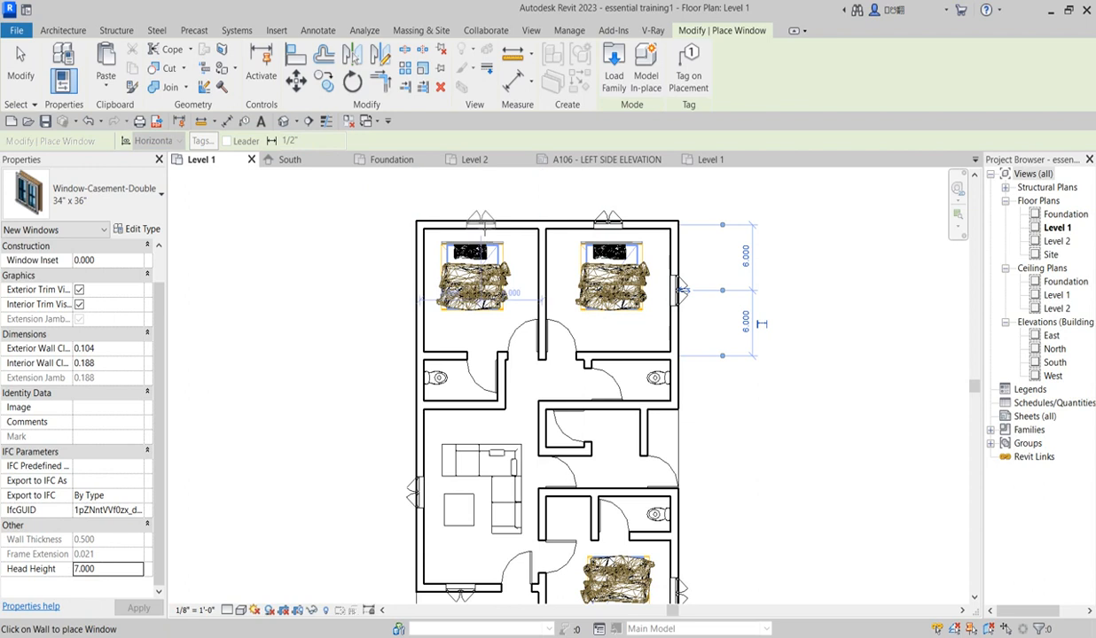
{"action": "left_click", "coordinate": [479, 222]}
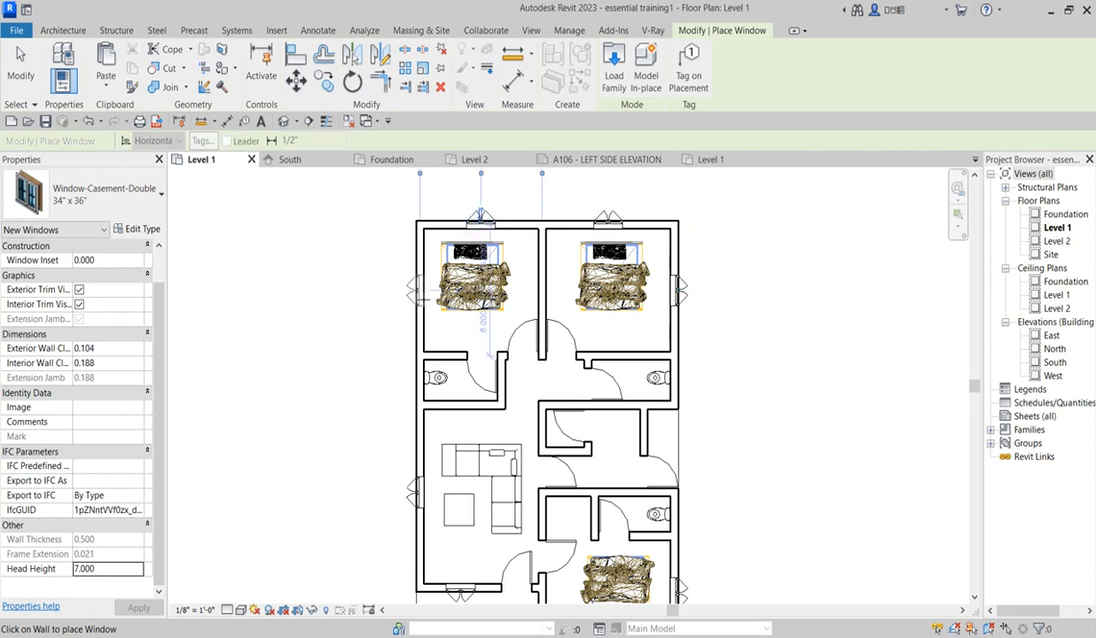
{"action": "scroll", "coordinate": [416, 289], "scroll_direction": "down", "scroll_amount": 3}
{"action": "scroll", "coordinate": [401, 266], "scroll_direction": "up", "scroll_amount": 2}
{"action": "left_click", "coordinate": [400, 267]}
{"action": "key", "text": "Escape"}
{"action": "key", "text": "Escape"}
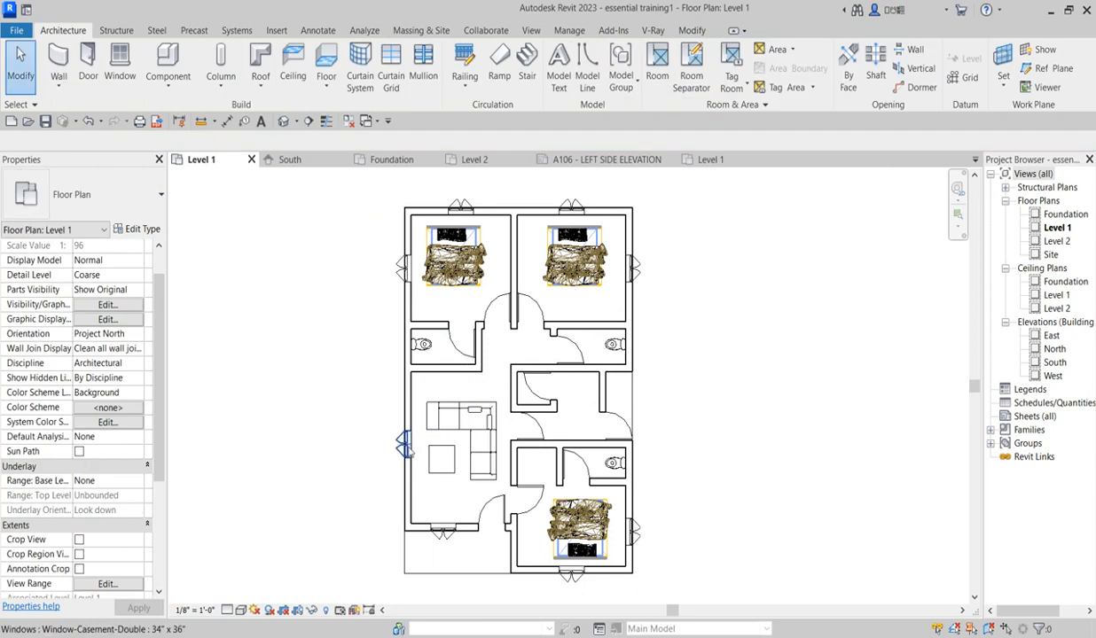
Step: Try the type Window-Double-Hung 24" x 42" on the living room's west window
{"action": "left_click", "coordinate": [405, 445]}
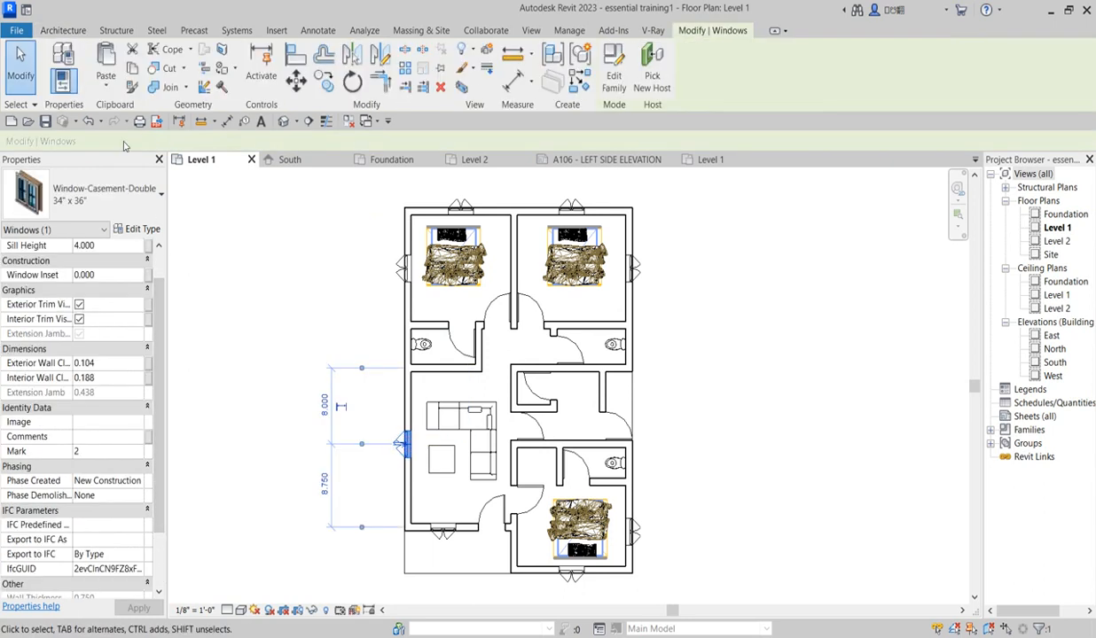
{"action": "left_click", "coordinate": [159, 193]}
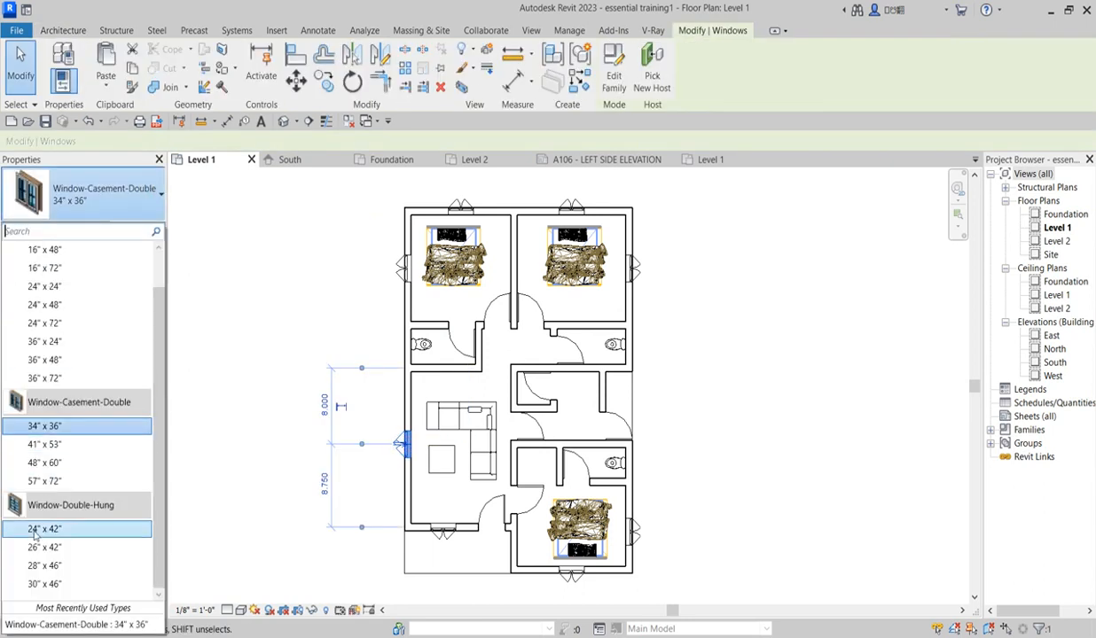
{"action": "left_click", "coordinate": [44, 528]}
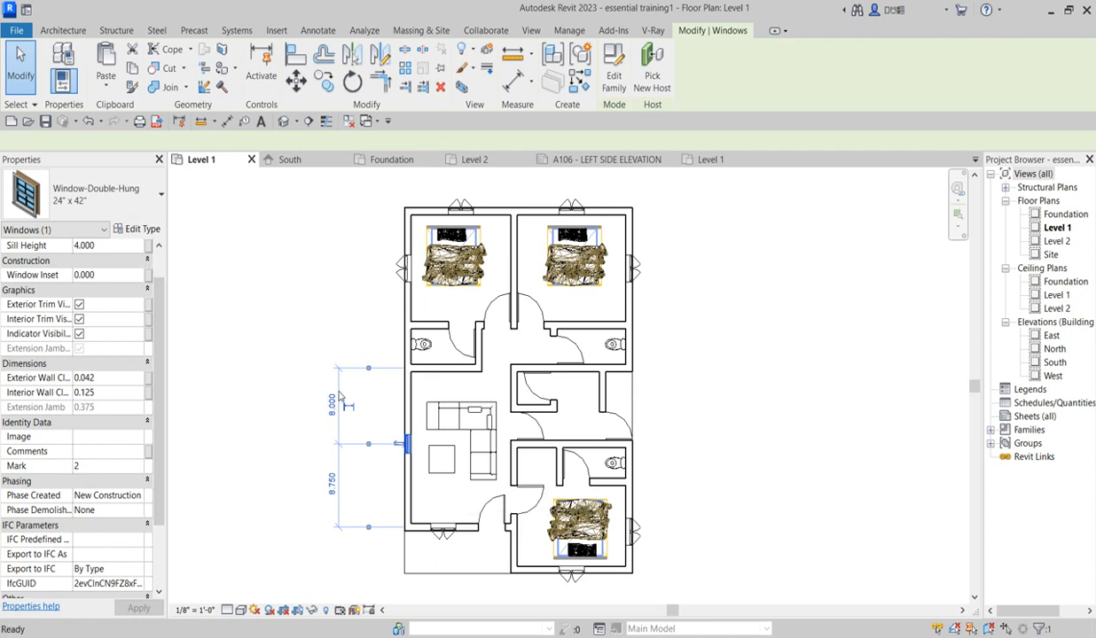
{"action": "left_click", "coordinate": [397, 481]}
{"action": "scroll", "coordinate": [720, 386], "scroll_direction": "down", "scroll_amount": 2}
{"action": "scroll", "coordinate": [714, 442], "scroll_direction": "up", "scroll_amount": 2}
{"action": "left_click", "coordinate": [712, 440]}
{"action": "scroll", "coordinate": [620, 445], "scroll_direction": "up", "scroll_amount": 2}
{"action": "scroll", "coordinate": [627, 417], "scroll_direction": "down", "scroll_amount": 3}
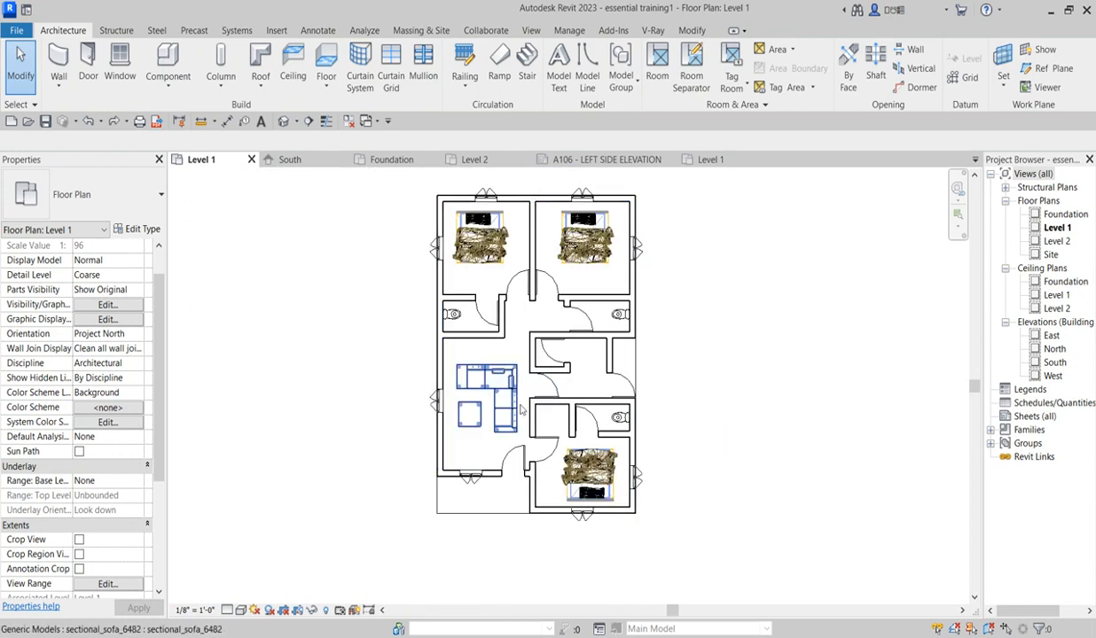
{"action": "scroll", "coordinate": [444, 492], "scroll_direction": "down", "scroll_amount": 2}
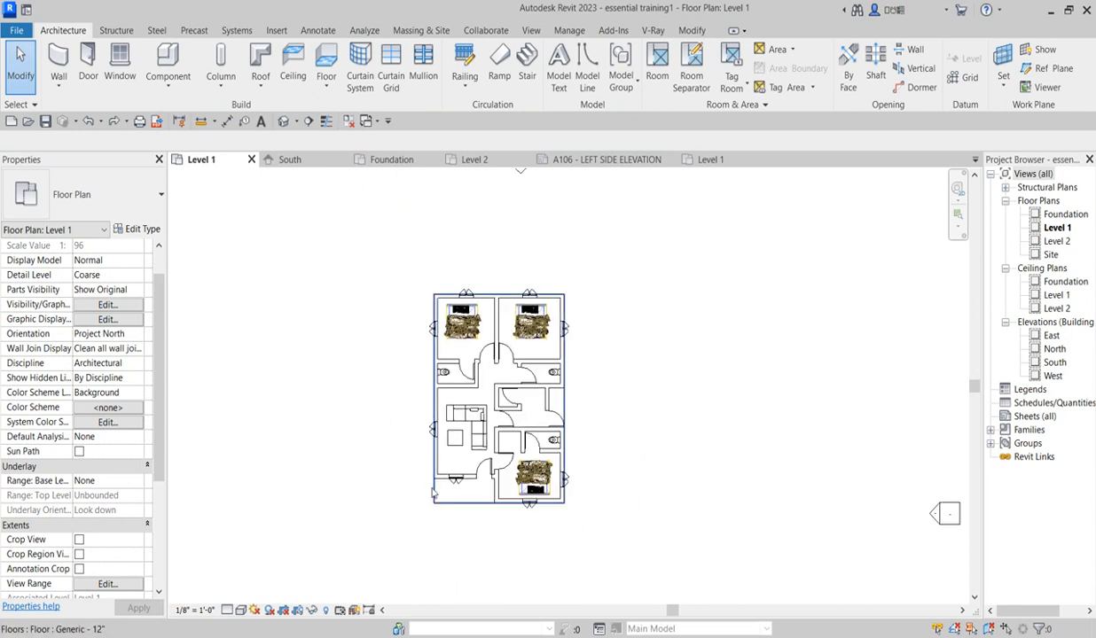
{"action": "scroll", "coordinate": [448, 492], "scroll_direction": "up", "scroll_amount": 2}
{"action": "scroll", "coordinate": [526, 495], "scroll_direction": "up", "scroll_amount": 1}
{"action": "scroll", "coordinate": [527, 503], "scroll_direction": "down", "scroll_amount": 1}
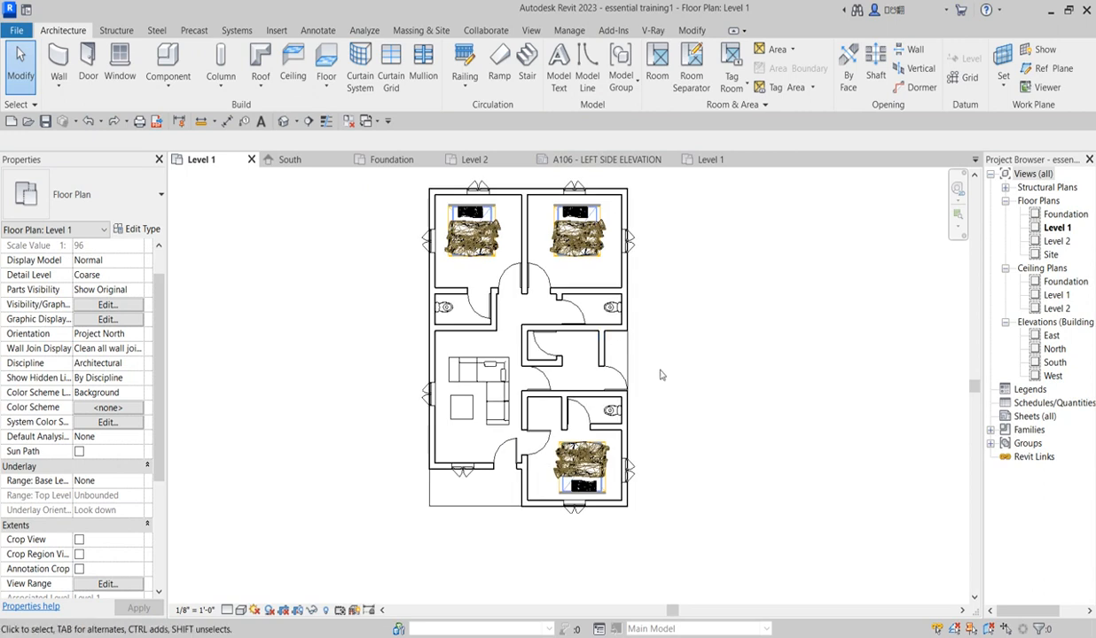
{"action": "key", "text": "v"}
{"action": "key", "text": "v"}
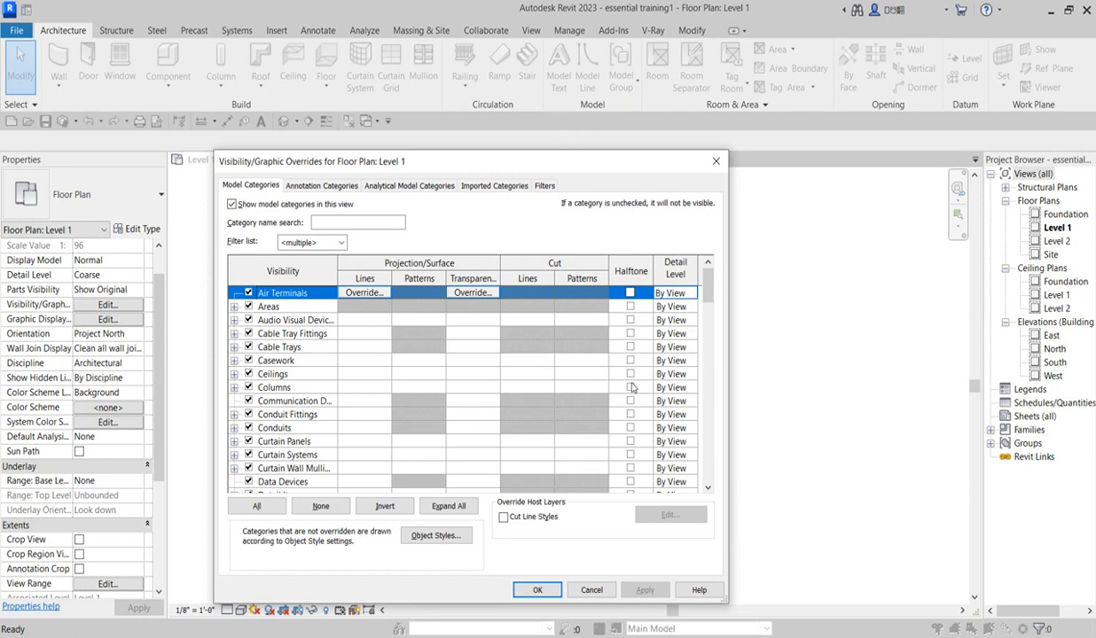
{"action": "left_click_drag", "start_coordinate": [579, 161], "coordinate": [981, 145]}
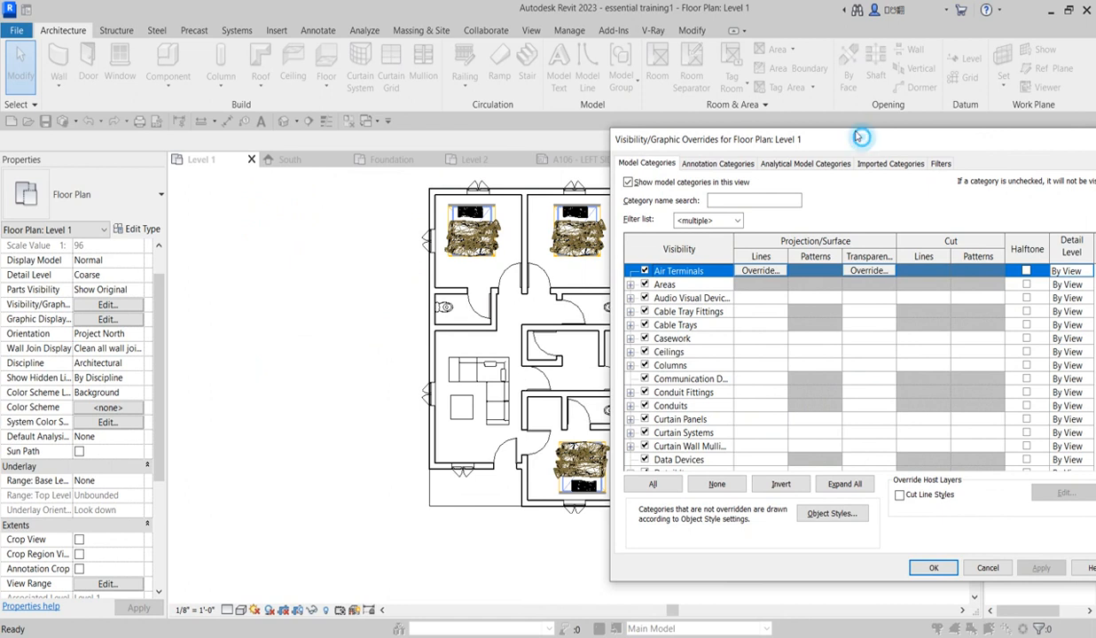
{"action": "left_click_drag", "start_coordinate": [859, 138], "coordinate": [845, 123]}
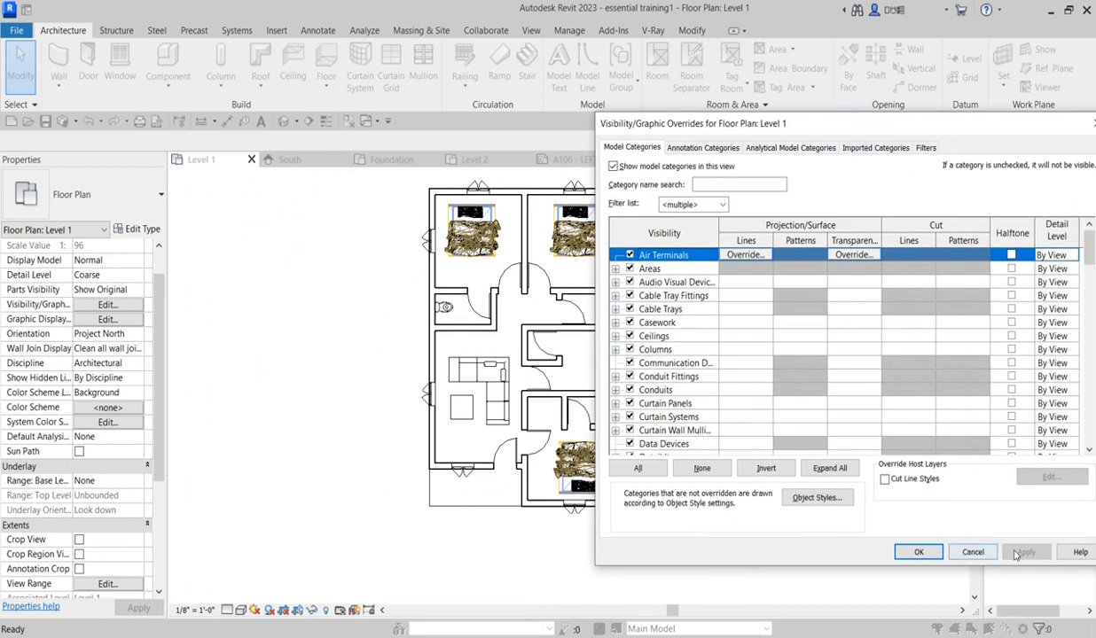
{"action": "left_click", "coordinate": [917, 551]}
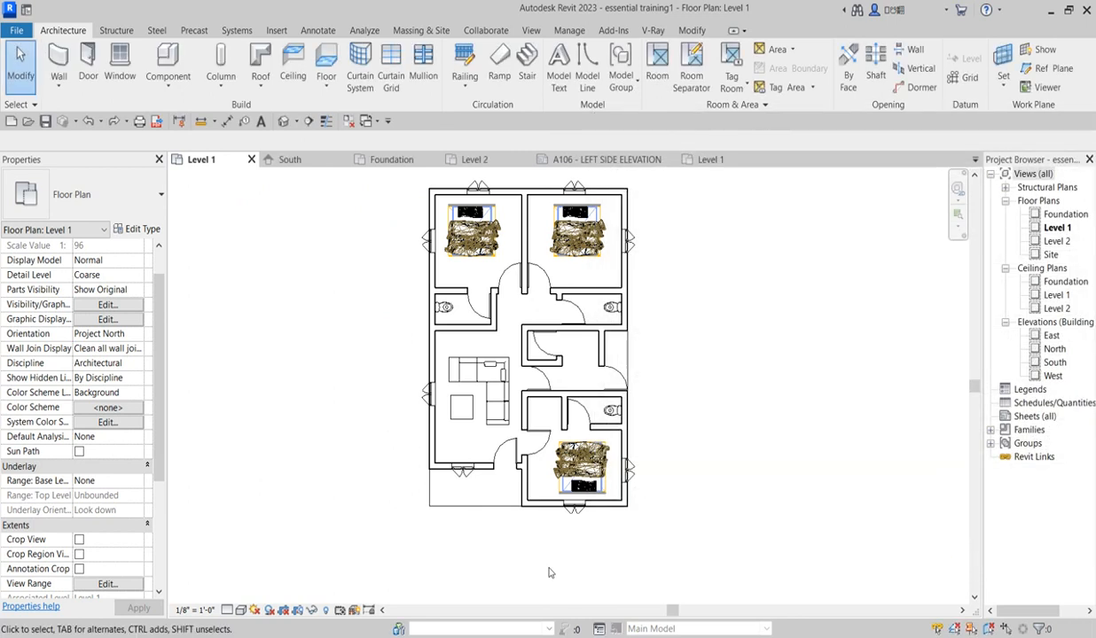
Step: Toggle thin lines on and back off to compare the wall line thickness in the plan
{"action": "left_click", "coordinate": [324, 122]}
{"action": "scroll", "coordinate": [528, 229], "scroll_direction": "up", "scroll_amount": 2}
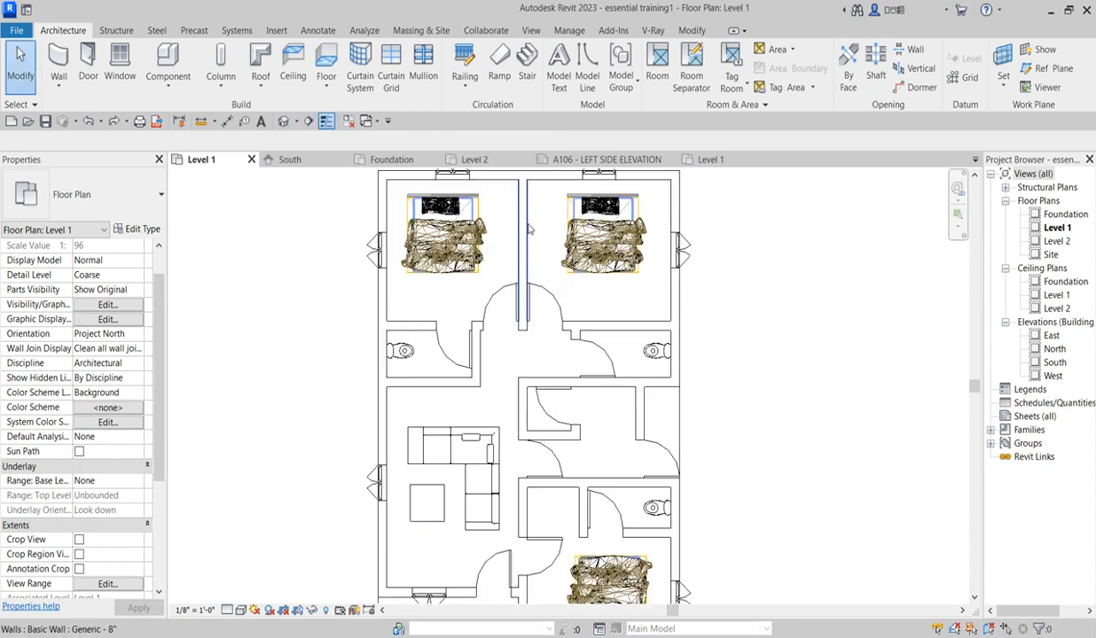
{"action": "scroll", "coordinate": [528, 229], "scroll_direction": "up", "scroll_amount": 1}
{"action": "left_click", "coordinate": [324, 121]}
{"action": "scroll", "coordinate": [521, 256], "scroll_direction": "up", "scroll_amount": 1}
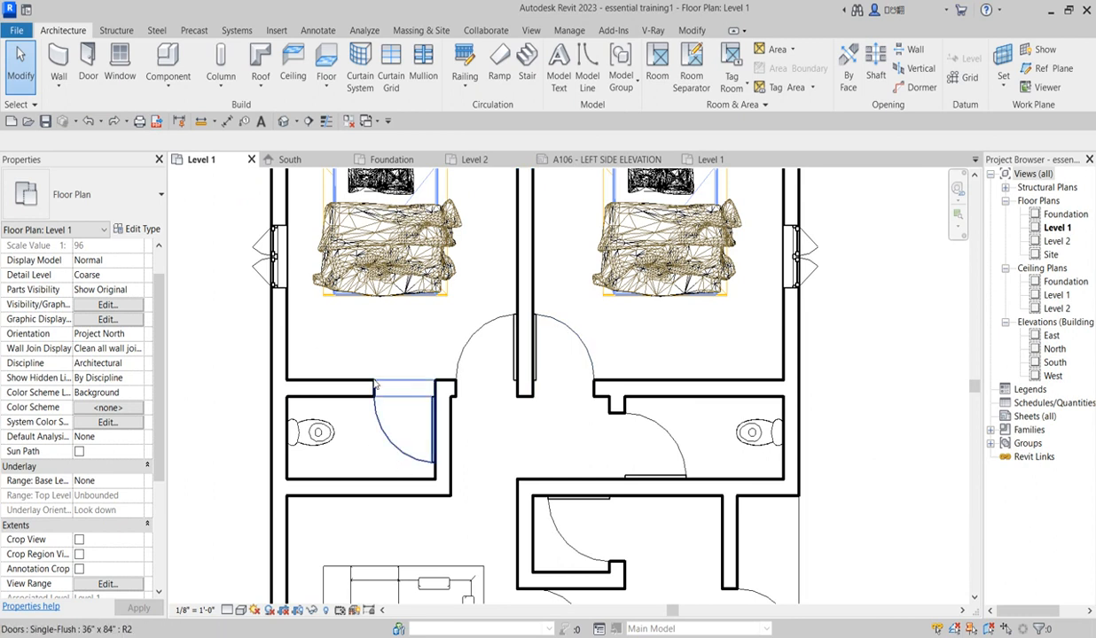
Step: Override the Walls category's projection line weight with 5 in Level 1's Visibility/Graphic Overrides and apply it
{"action": "scroll", "coordinate": [385, 385], "scroll_direction": "down", "scroll_amount": 2}
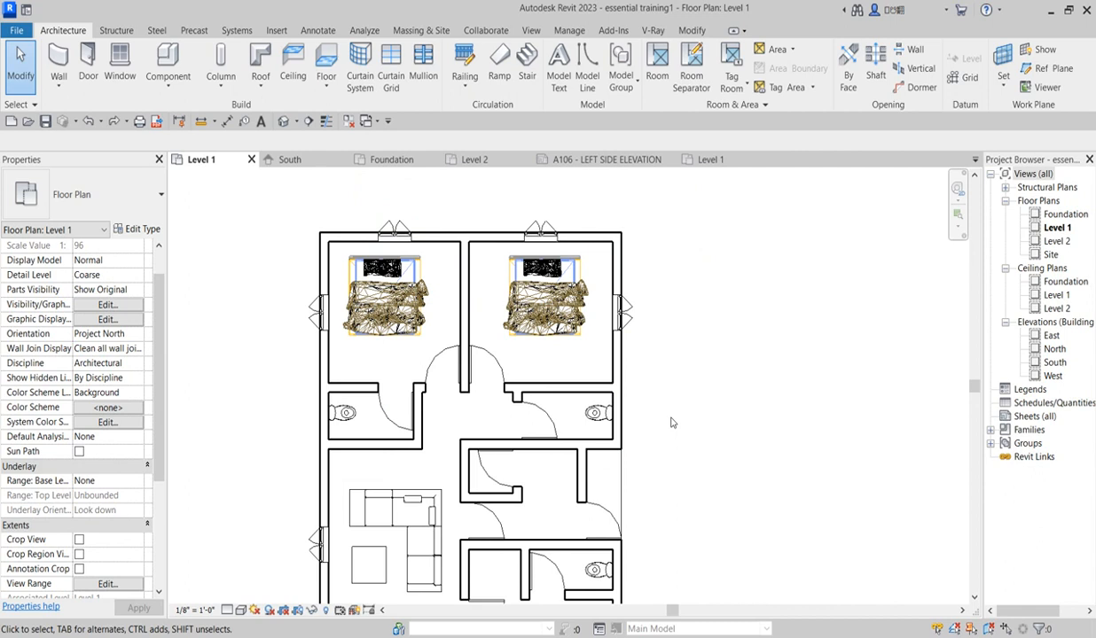
{"action": "key", "text": "v"}
{"action": "key", "text": "g"}
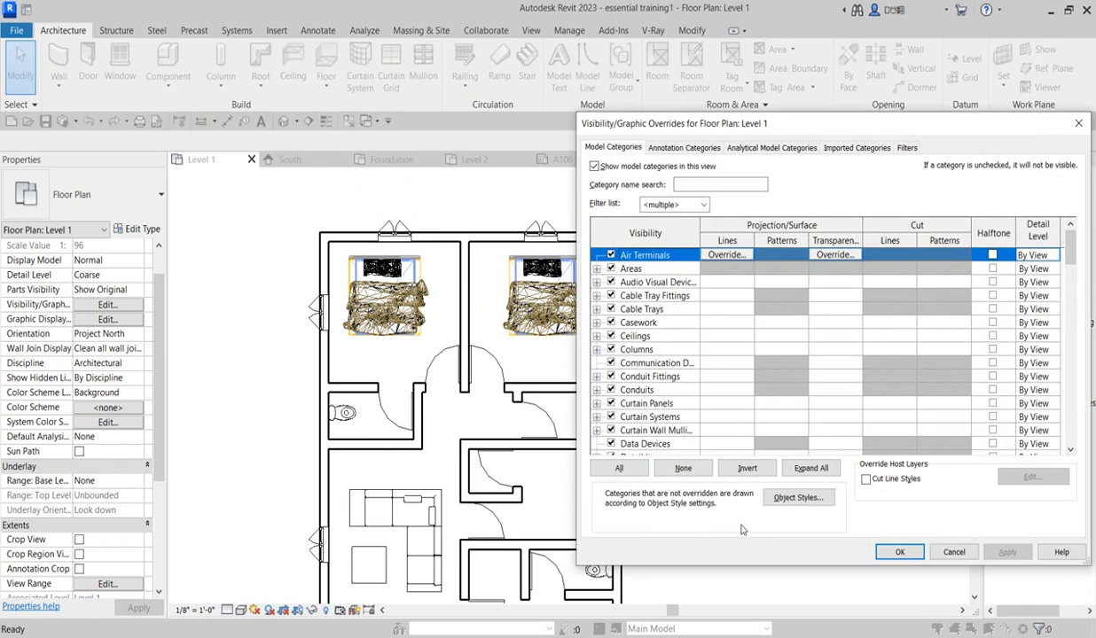
{"action": "left_click_drag", "start_coordinate": [785, 128], "coordinate": [734, 101]}
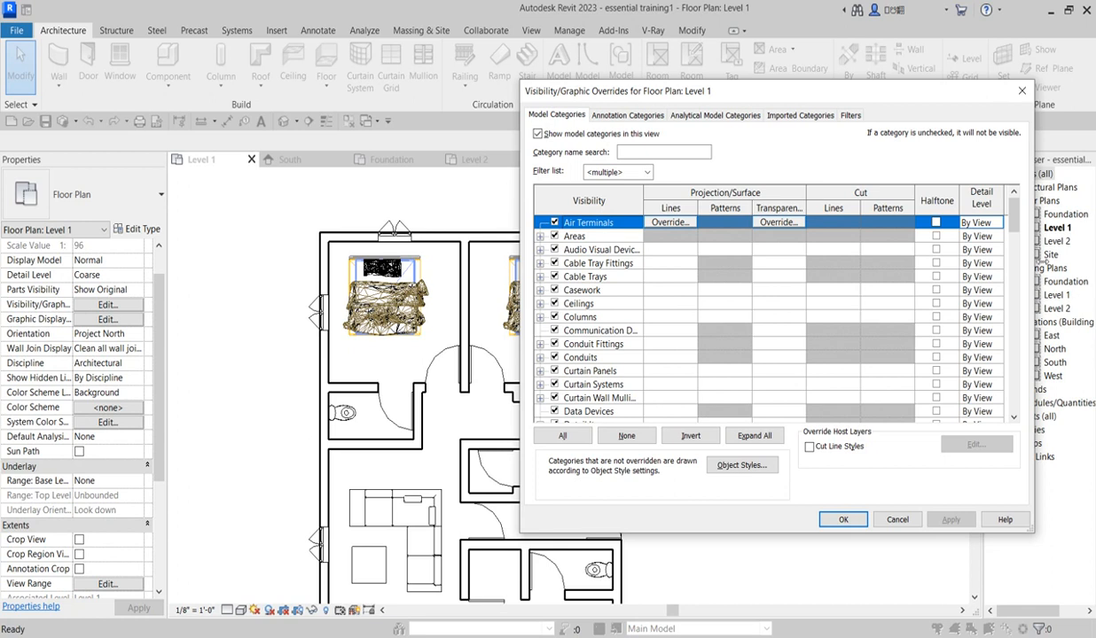
{"action": "left_click_drag", "start_coordinate": [1013, 217], "coordinate": [1048, 424]}
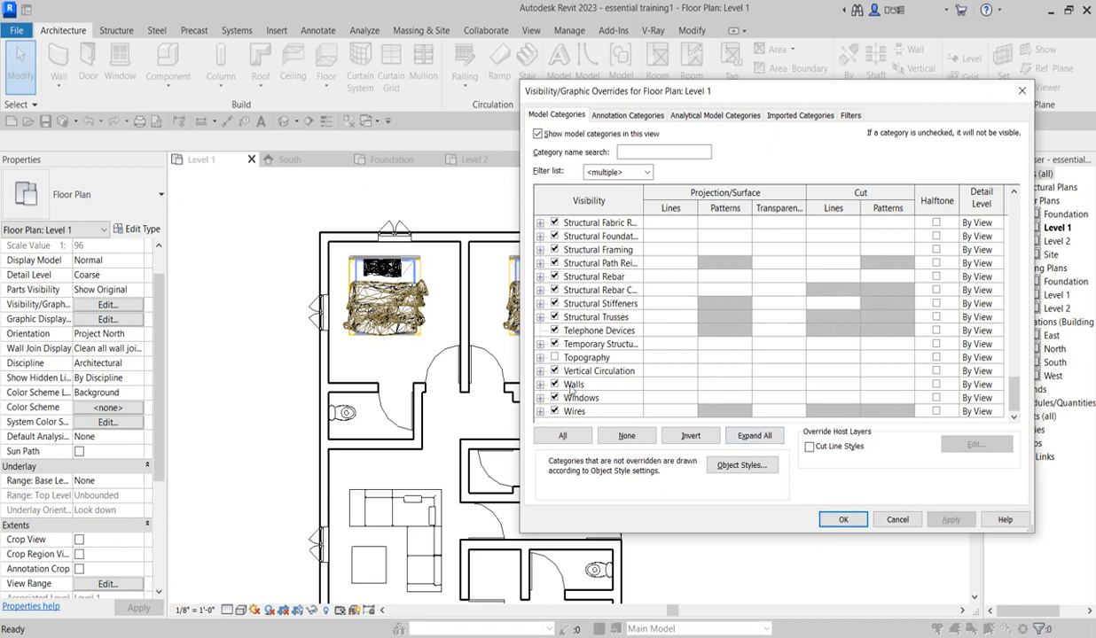
{"action": "left_click", "coordinate": [671, 385]}
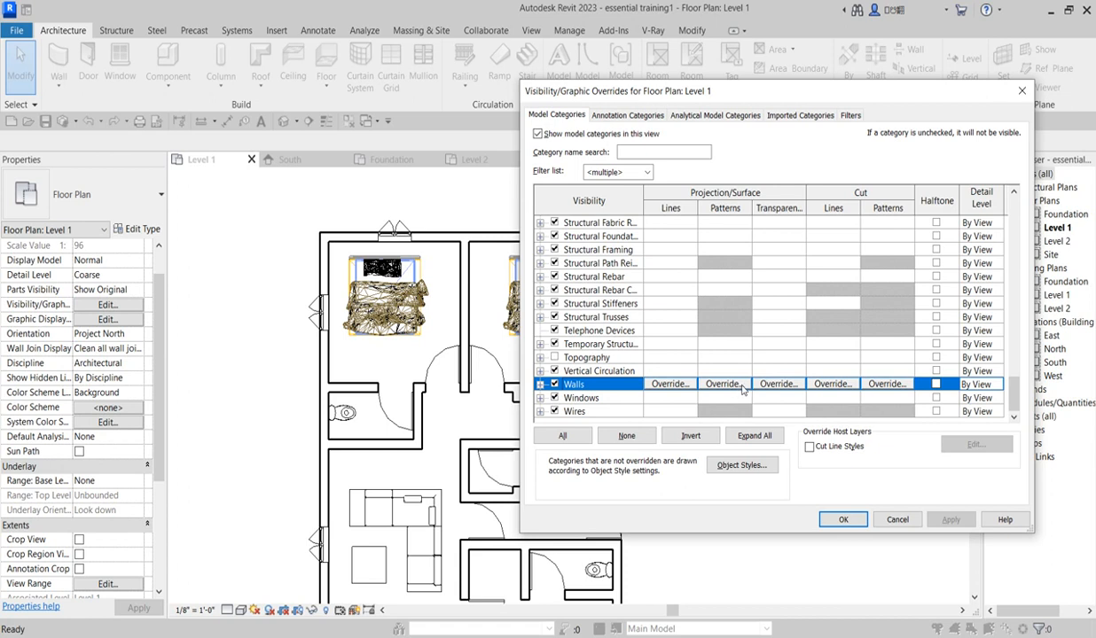
{"action": "left_click", "coordinate": [686, 387]}
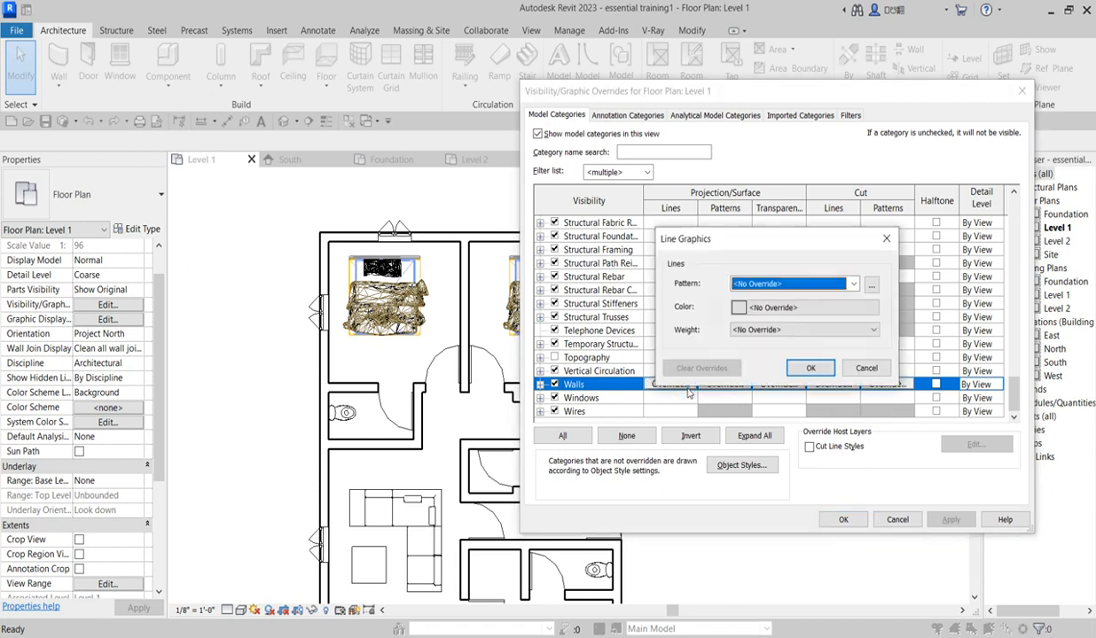
{"action": "left_click", "coordinate": [873, 329]}
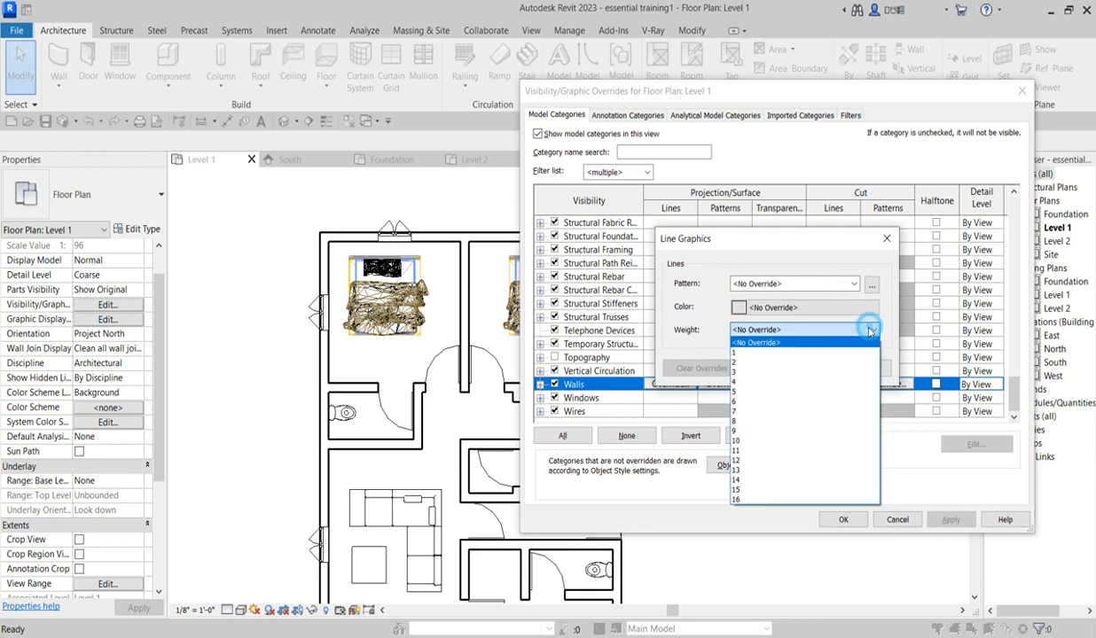
{"action": "left_click", "coordinate": [762, 393]}
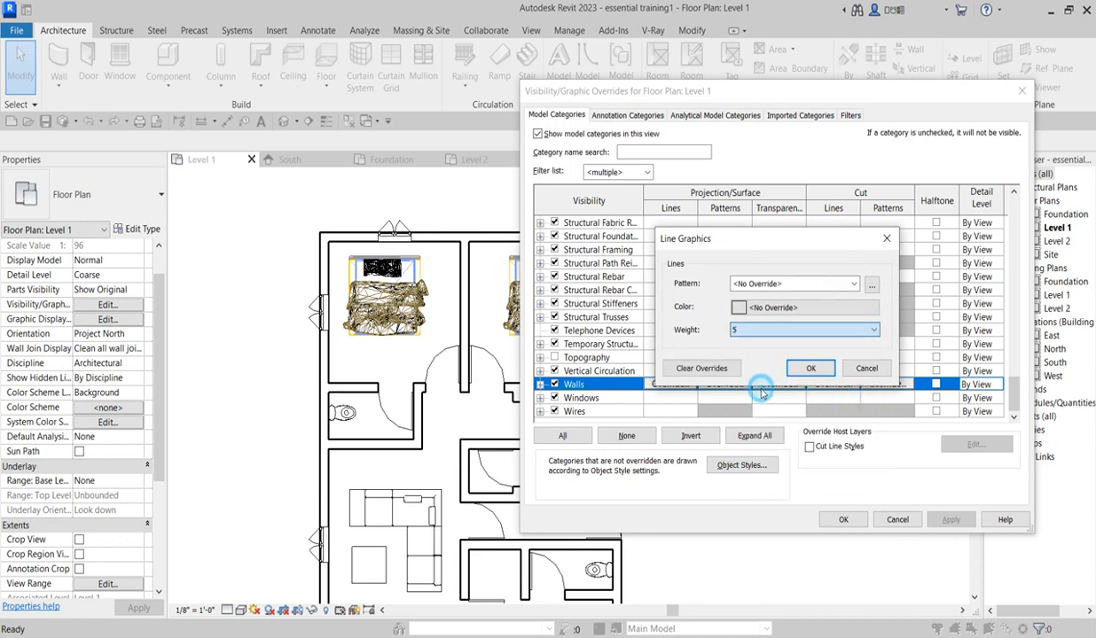
{"action": "left_click", "coordinate": [808, 368]}
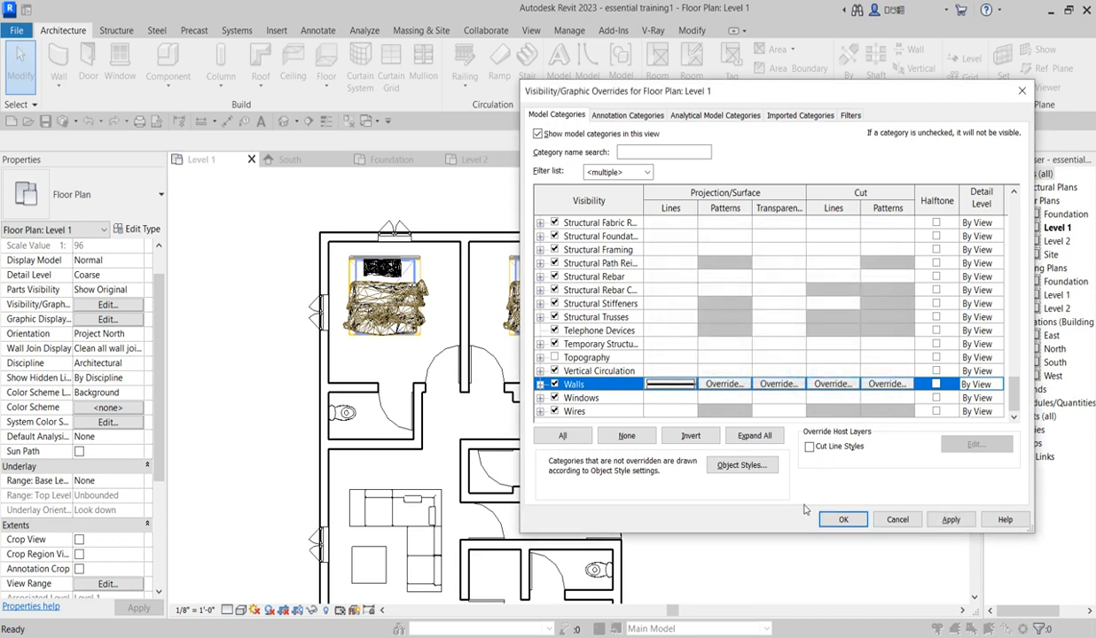
{"action": "left_click", "coordinate": [950, 520]}
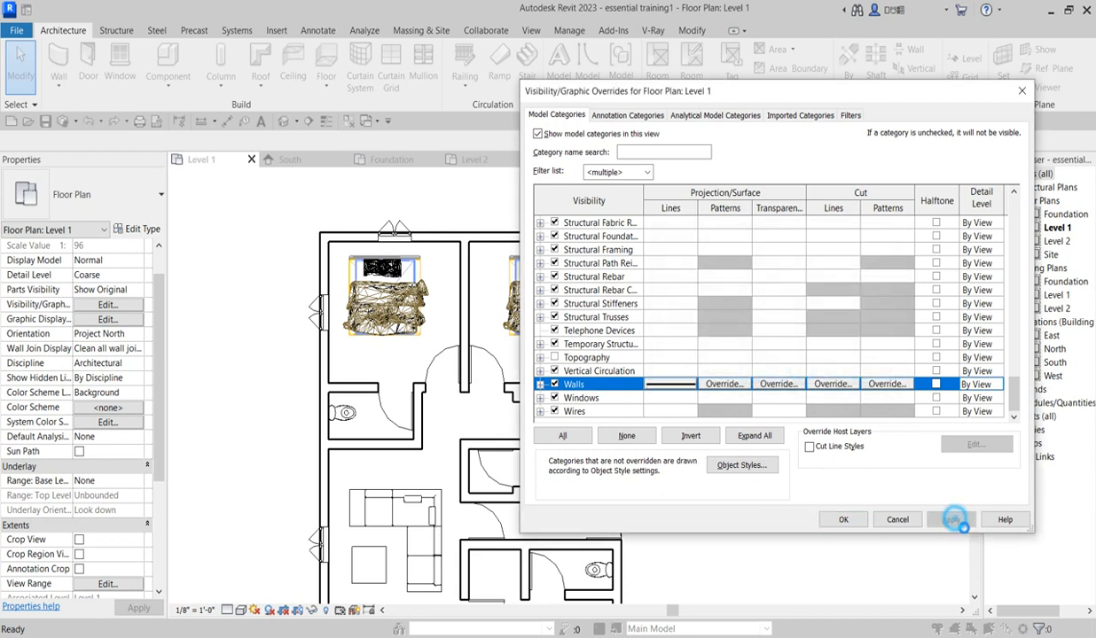
{"action": "left_click", "coordinate": [840, 520]}
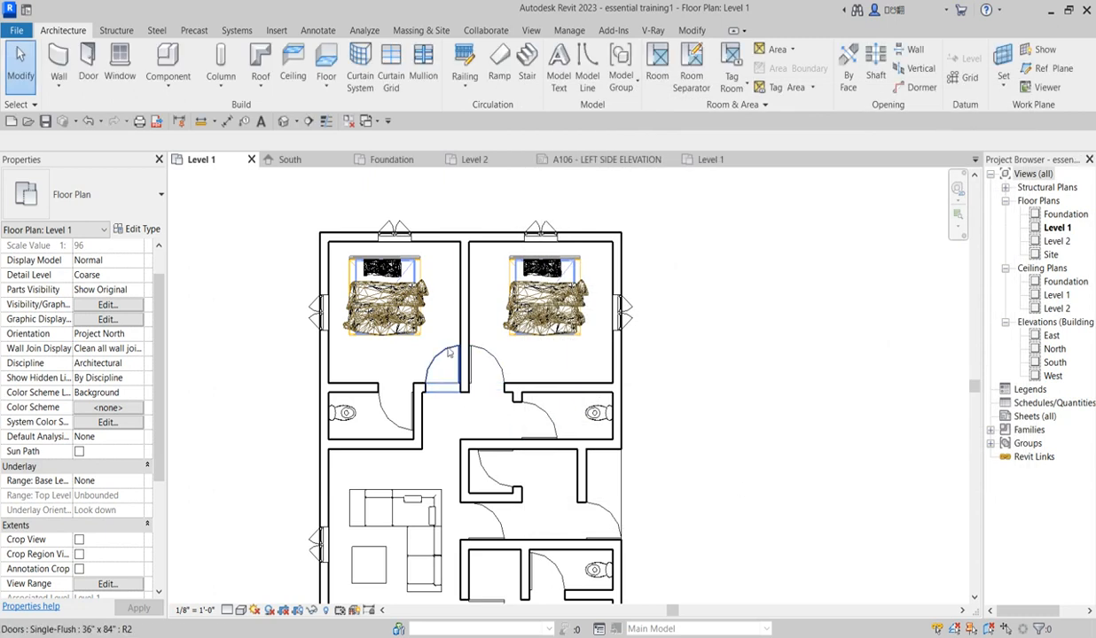
Step: Reopen Level 1's Visibility/Graphic Overrides and select the Walls category
{"action": "scroll", "coordinate": [475, 280], "scroll_direction": "up", "scroll_amount": 2}
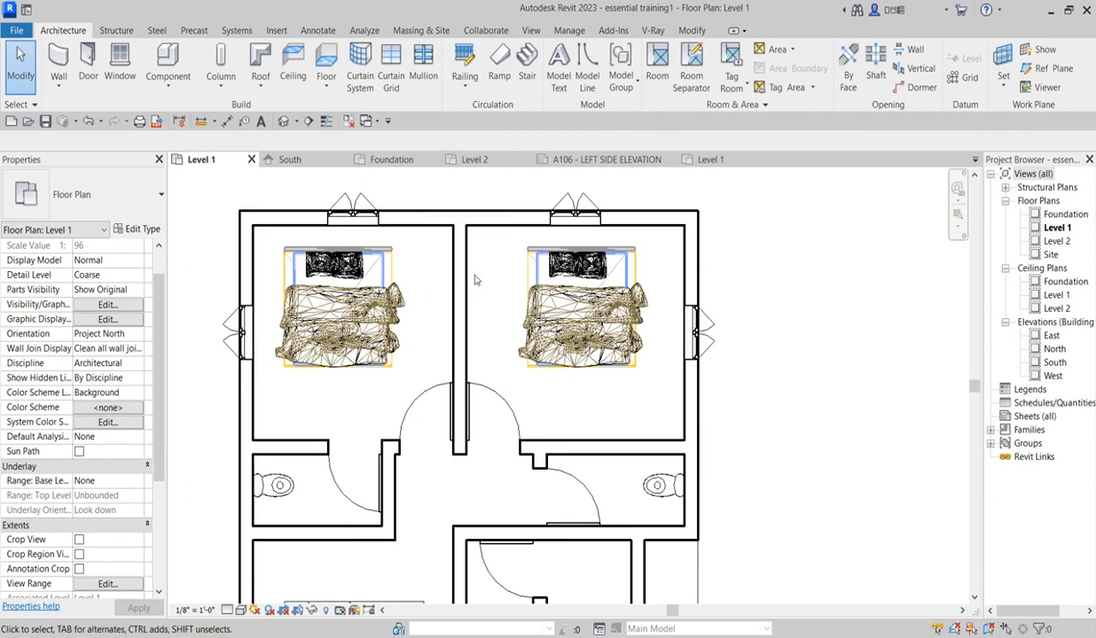
{"action": "key", "text": "v"}
{"action": "key", "text": "g"}
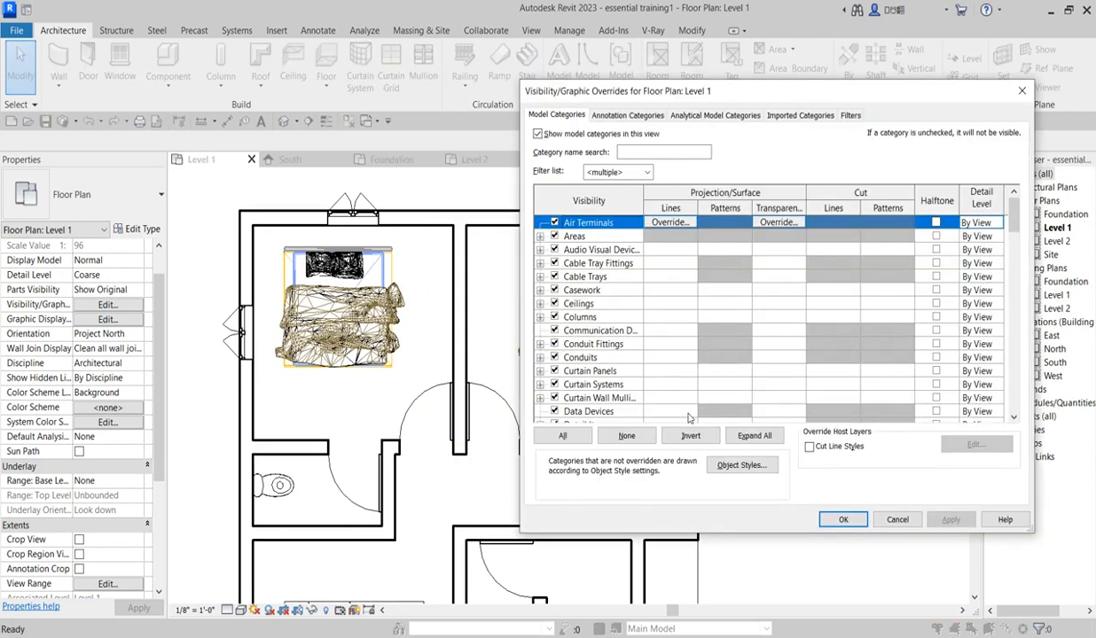
{"action": "scroll", "coordinate": [696, 418], "scroll_direction": "down", "scroll_amount": 4}
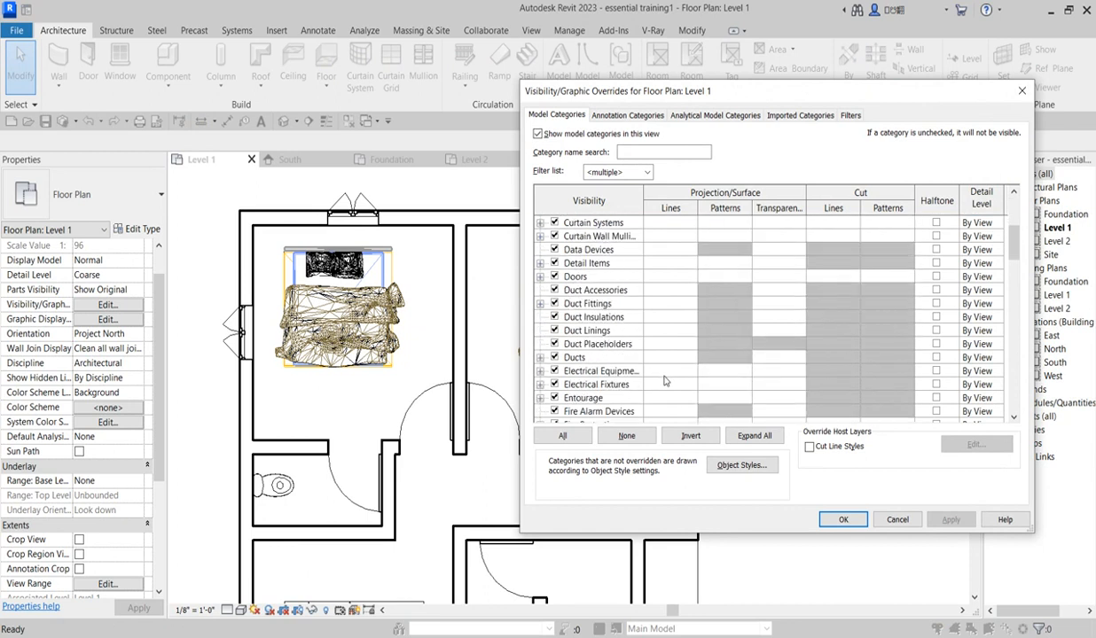
{"action": "scroll", "coordinate": [665, 381], "scroll_direction": "down", "scroll_amount": 2}
{"action": "scroll", "coordinate": [667, 382], "scroll_direction": "down", "scroll_amount": 5}
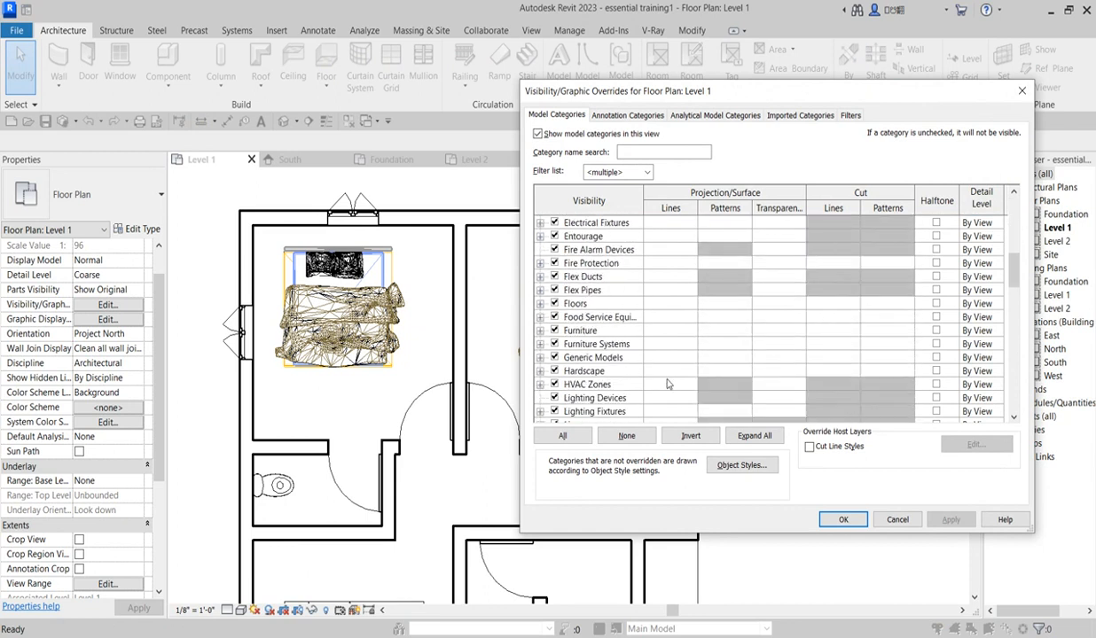
{"action": "scroll", "coordinate": [667, 384], "scroll_direction": "down", "scroll_amount": 7}
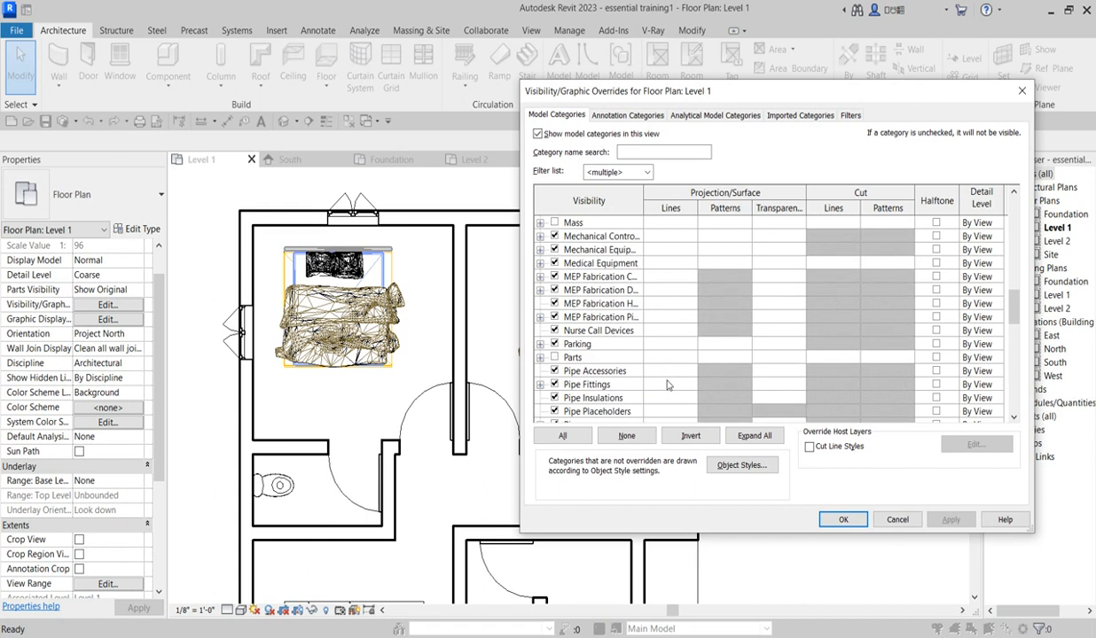
{"action": "scroll", "coordinate": [668, 388], "scroll_direction": "down", "scroll_amount": 9}
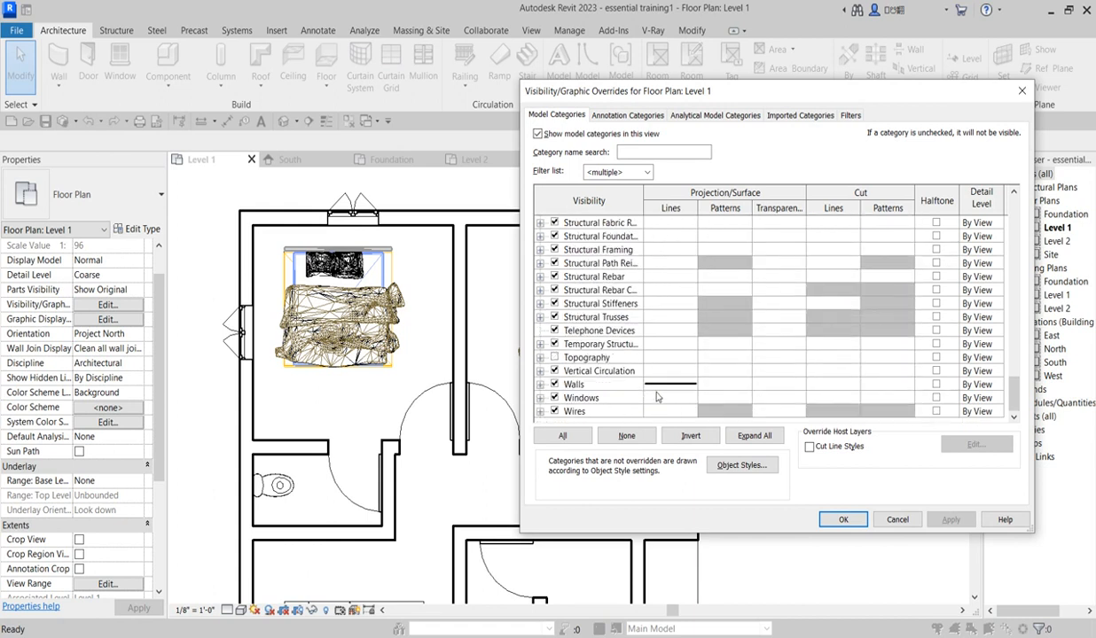
{"action": "left_click", "coordinate": [683, 389]}
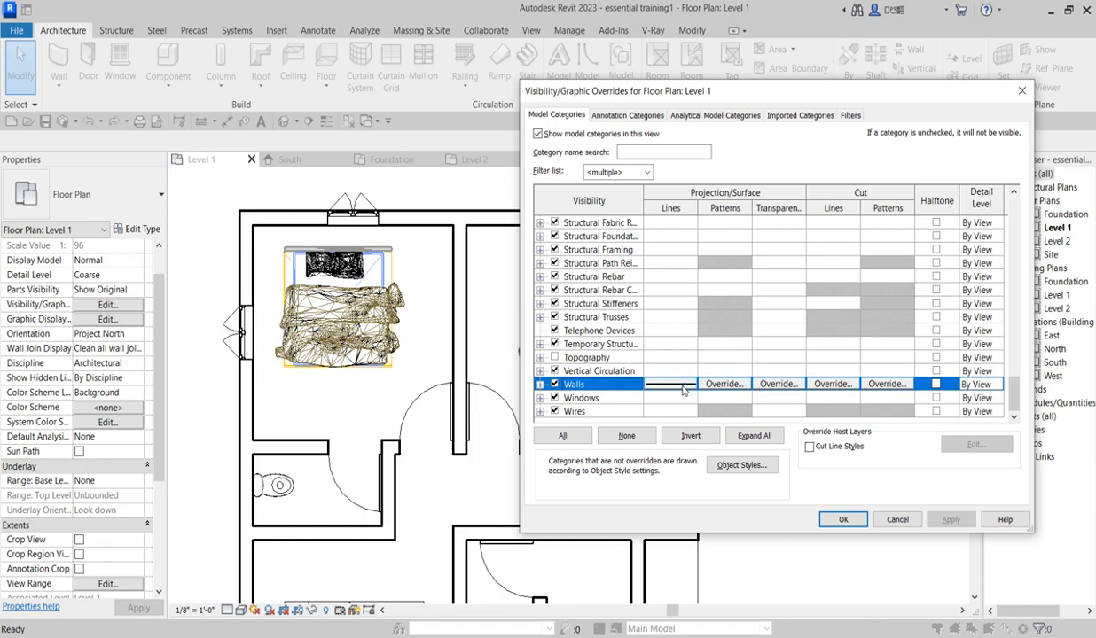
{"action": "left_click", "coordinate": [667, 384]}
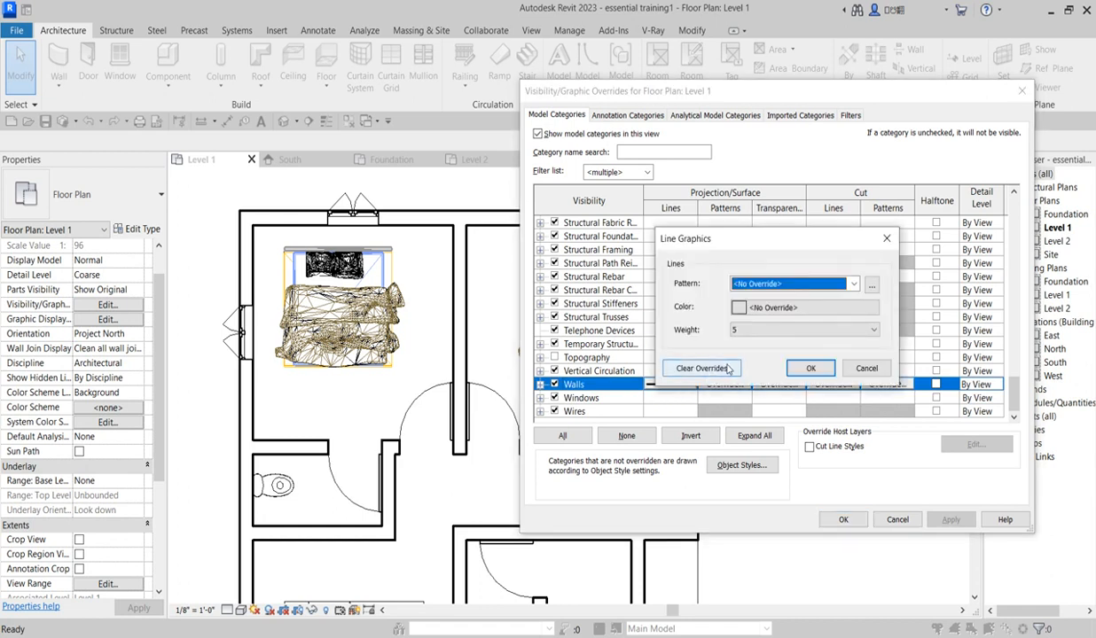
{"action": "left_click", "coordinate": [871, 331]}
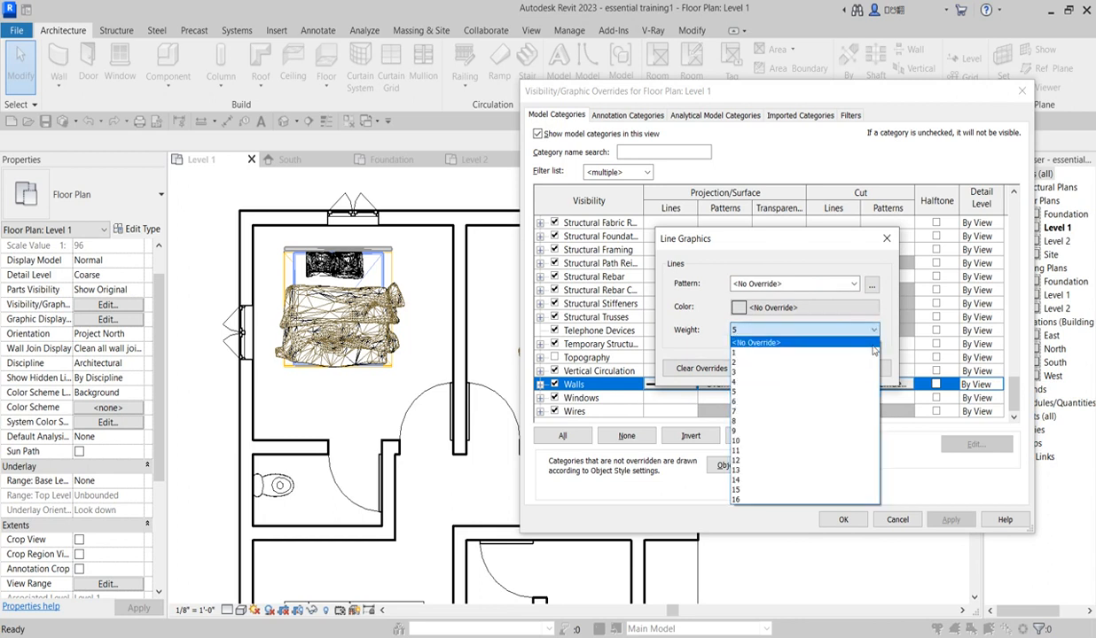
{"action": "left_click", "coordinate": [737, 341]}
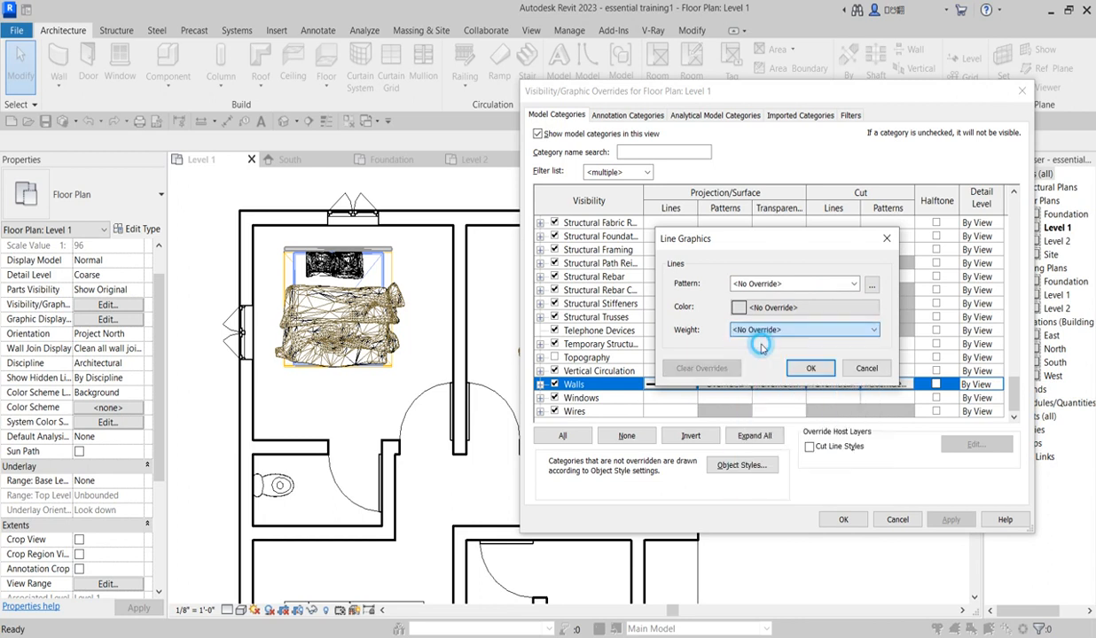
{"action": "left_click", "coordinate": [884, 238]}
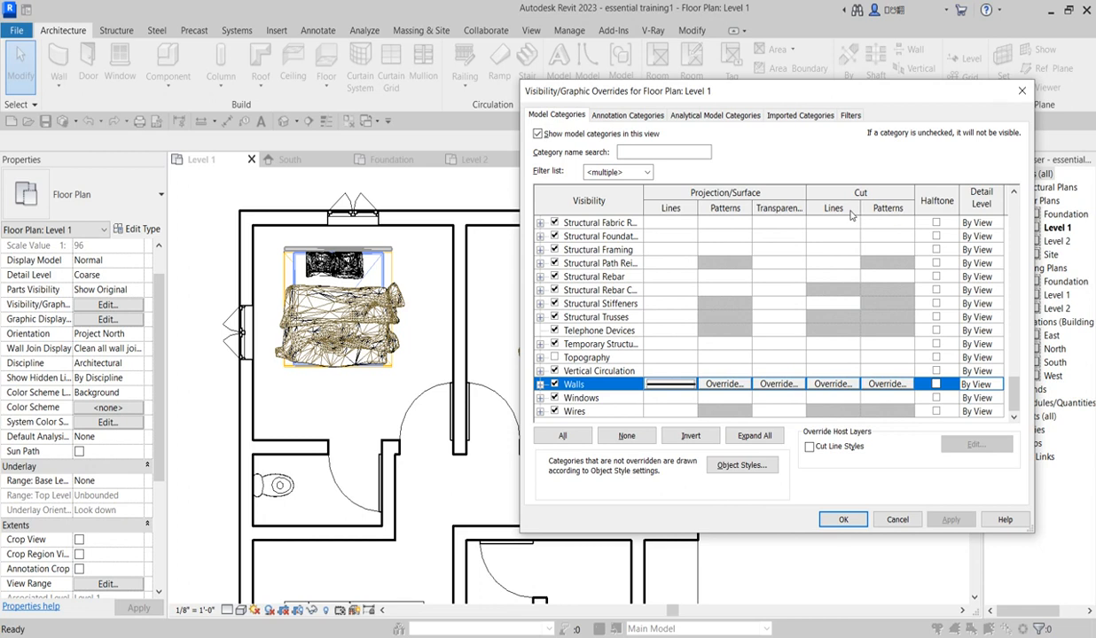
Step: Try line weight 6 as the Walls category's cut line override and apply it to Level 1
{"action": "left_click", "coordinate": [849, 386]}
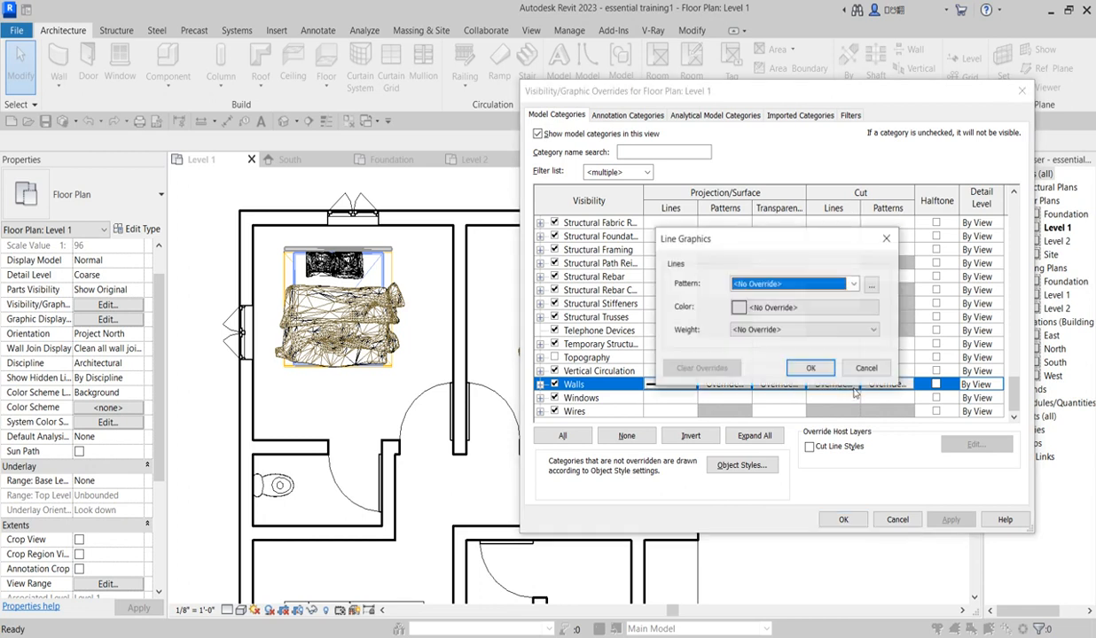
{"action": "left_click", "coordinate": [873, 331]}
{"action": "left_click", "coordinate": [873, 331]}
{"action": "left_click", "coordinate": [873, 330]}
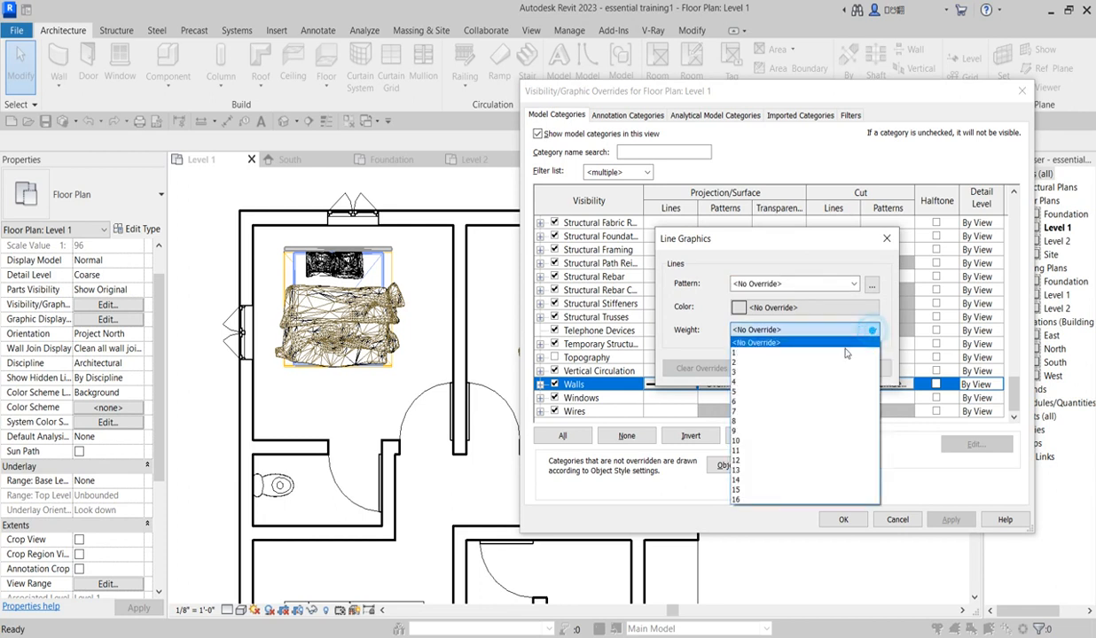
{"action": "left_click", "coordinate": [753, 403]}
{"action": "left_click", "coordinate": [771, 369]}
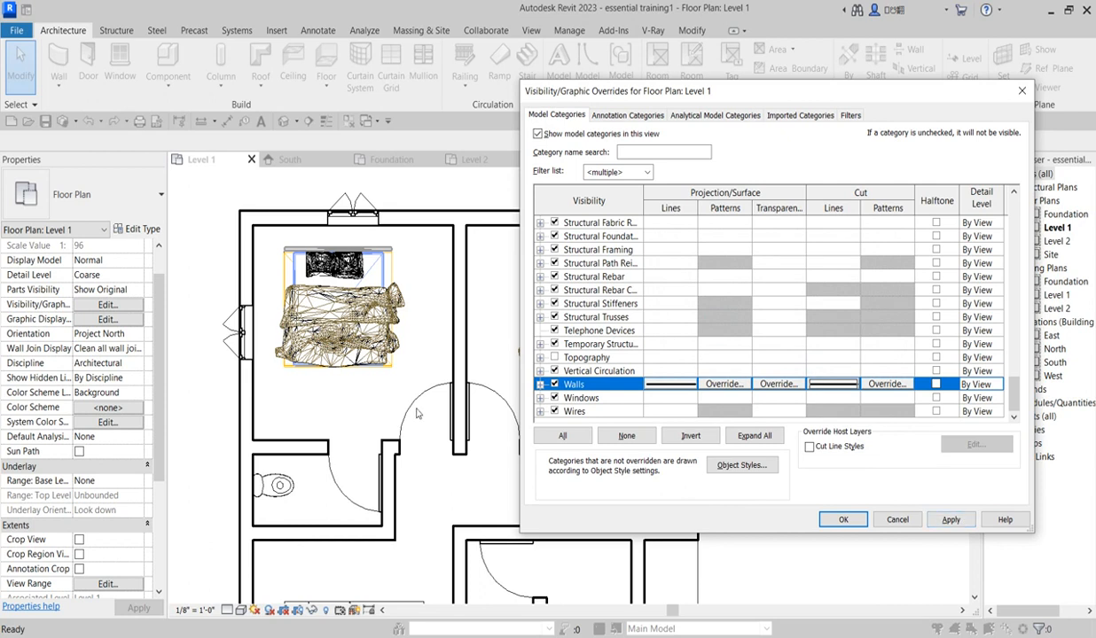
{"action": "left_click", "coordinate": [948, 521]}
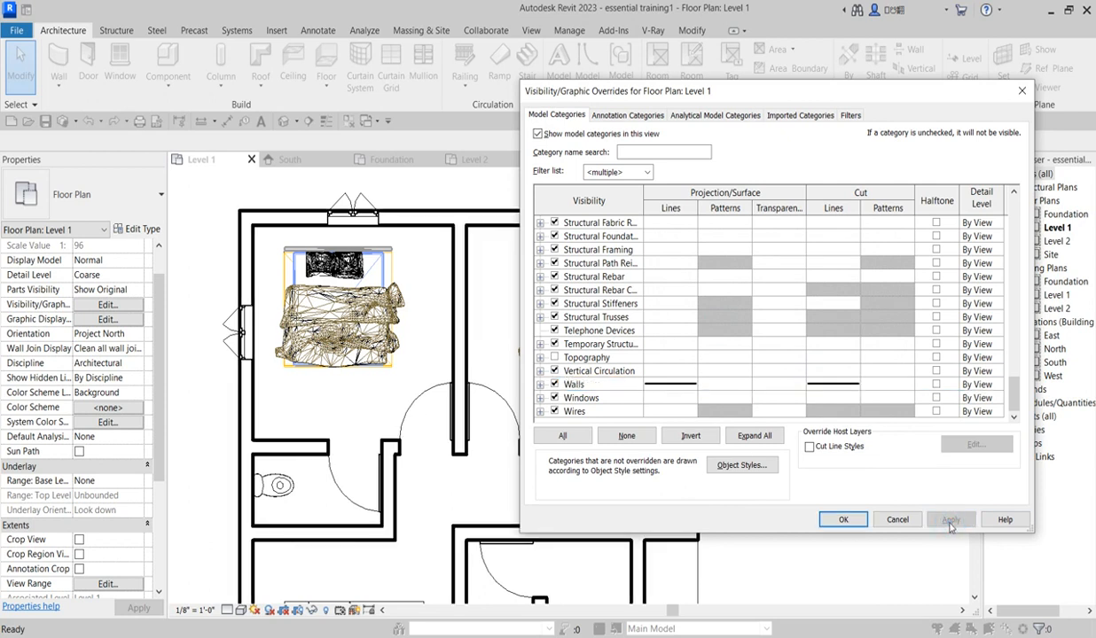
Step: Try line weight 10 for the Walls category's cut lines, apply it, and close the overrides without accepting them
{"action": "left_click", "coordinate": [858, 386]}
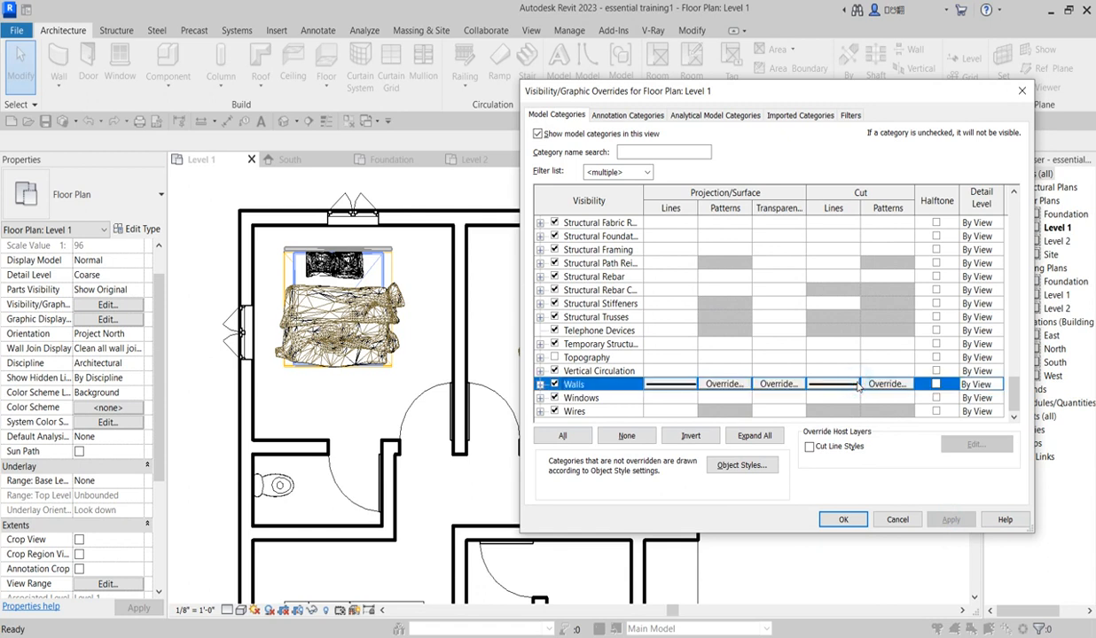
{"action": "left_click", "coordinate": [855, 387]}
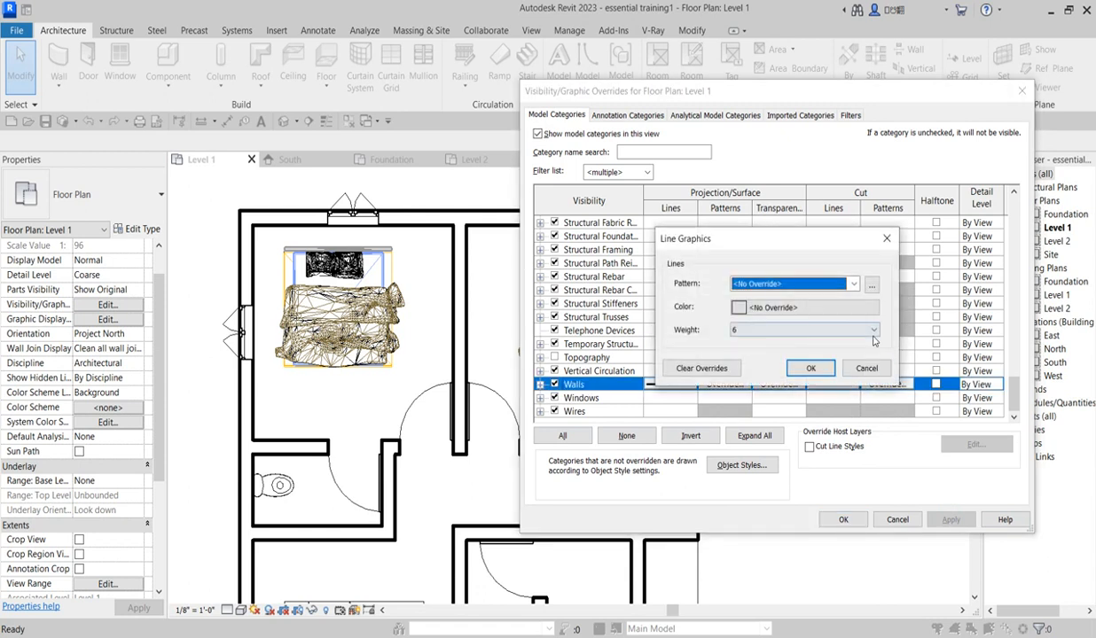
{"action": "left_click", "coordinate": [873, 330]}
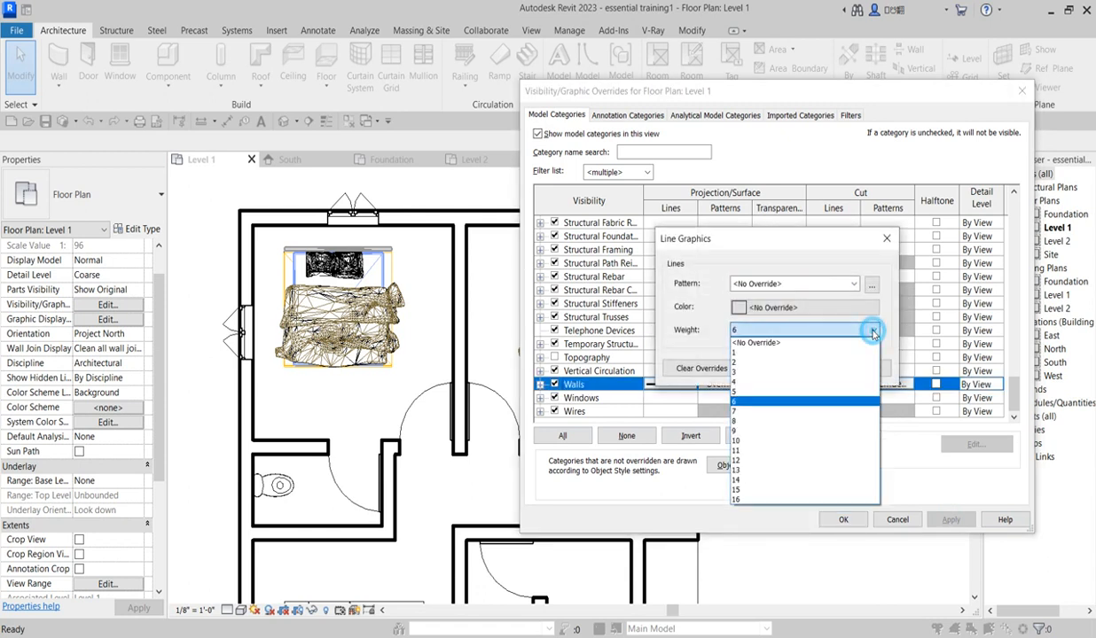
{"action": "left_click", "coordinate": [751, 440]}
{"action": "left_click", "coordinate": [779, 362]}
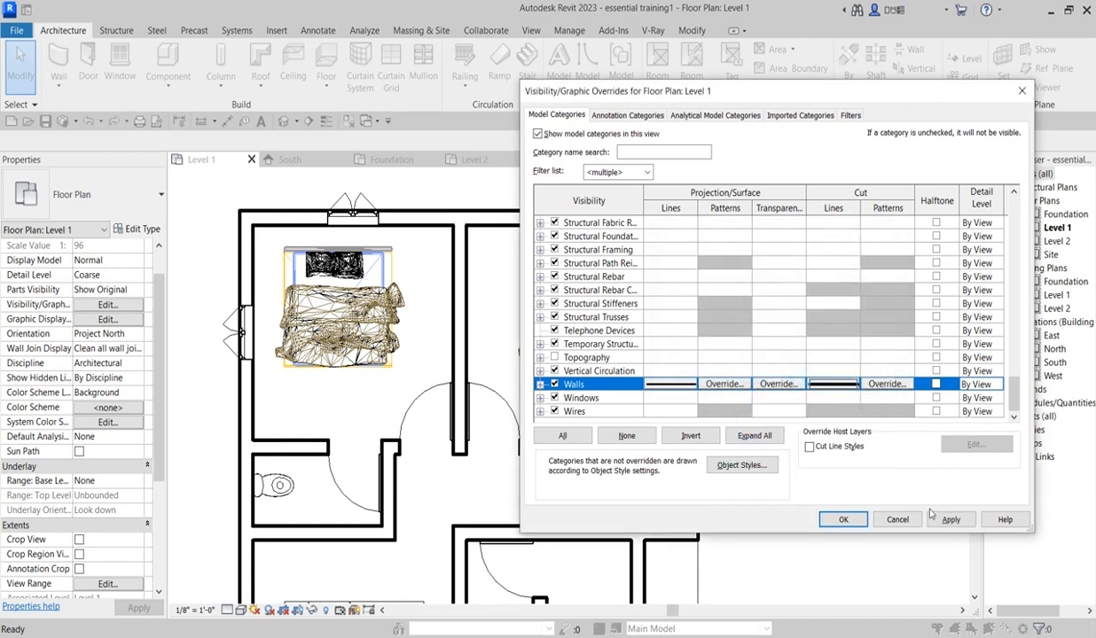
{"action": "left_click", "coordinate": [948, 519]}
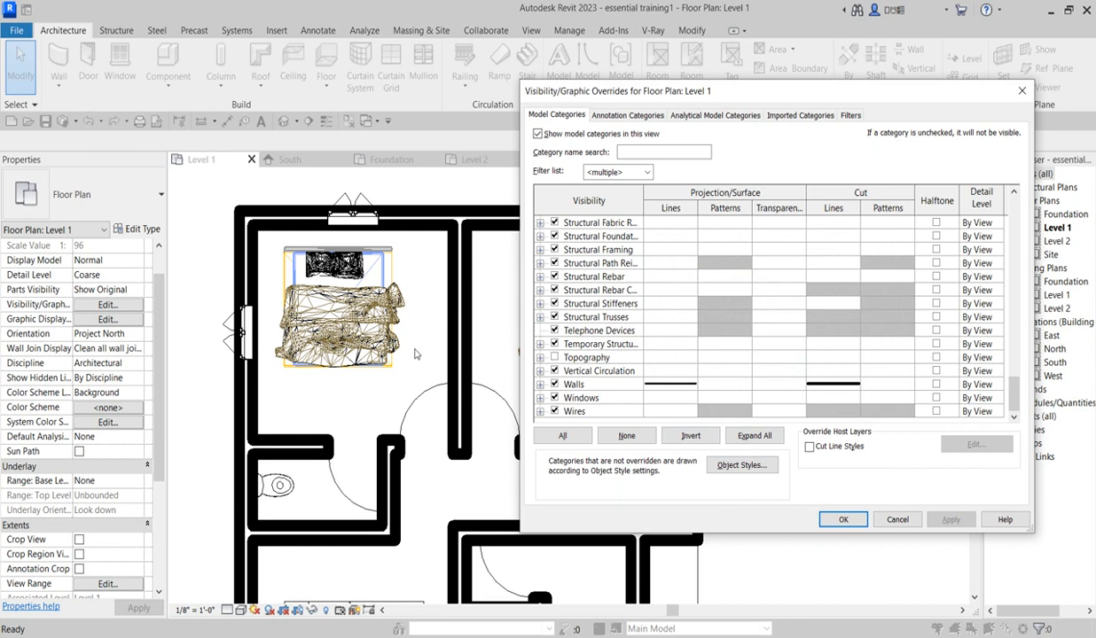
{"action": "left_click", "coordinate": [1019, 91]}
{"action": "scroll", "coordinate": [523, 368], "scroll_direction": "down", "scroll_amount": 3}
{"action": "scroll", "coordinate": [520, 369], "scroll_direction": "up", "scroll_amount": 5}
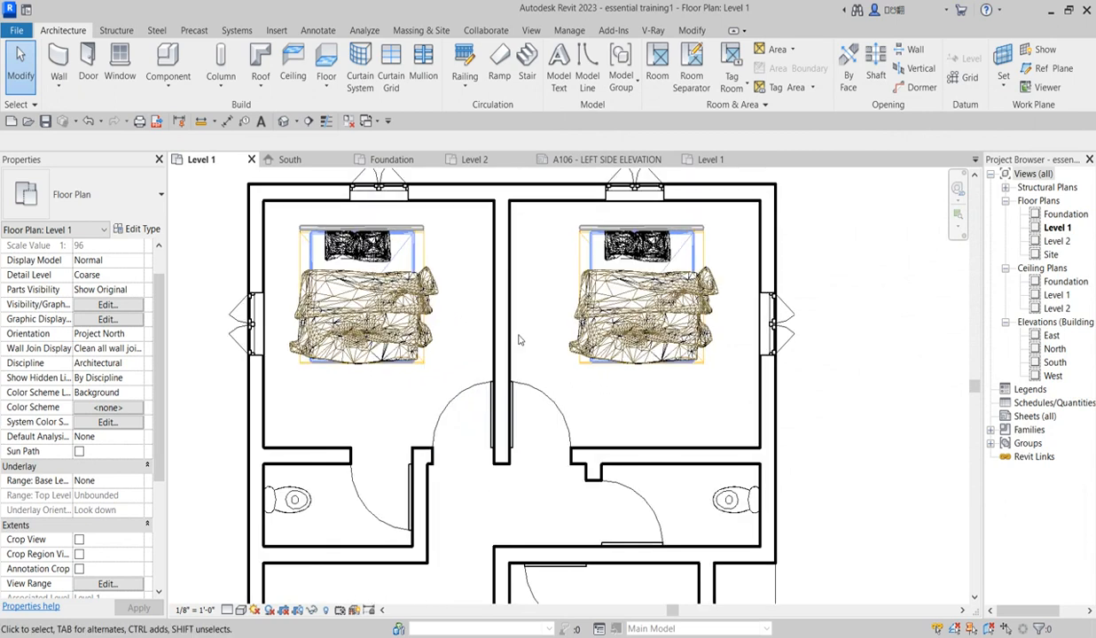
Step: Override the Walls category's cut line weight with 8 in Level 1's Visibility/Graphic Overrides and accept the change
{"action": "key", "text": "v"}
{"action": "key", "text": "g"}
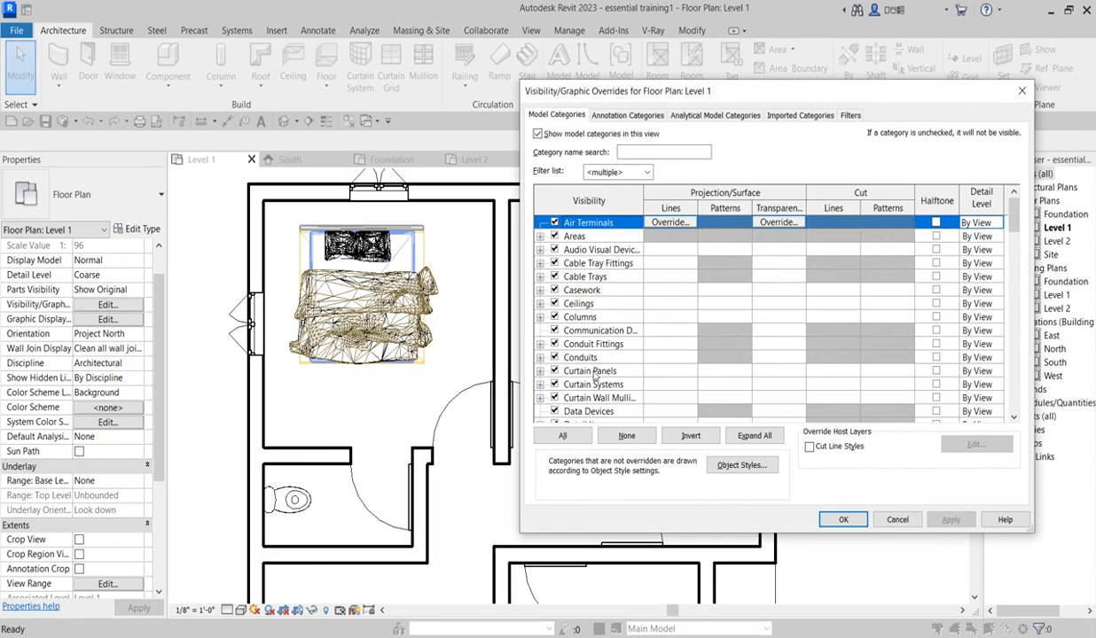
{"action": "scroll", "coordinate": [672, 356], "scroll_direction": "down", "scroll_amount": 4}
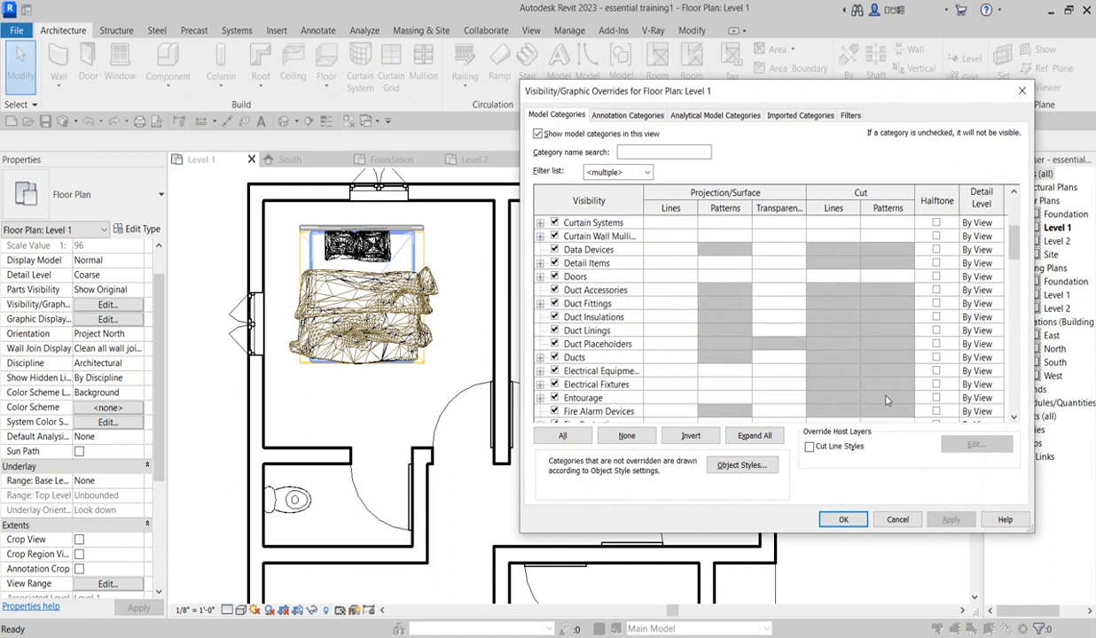
{"action": "left_click_drag", "start_coordinate": [1011, 244], "coordinate": [1010, 399]}
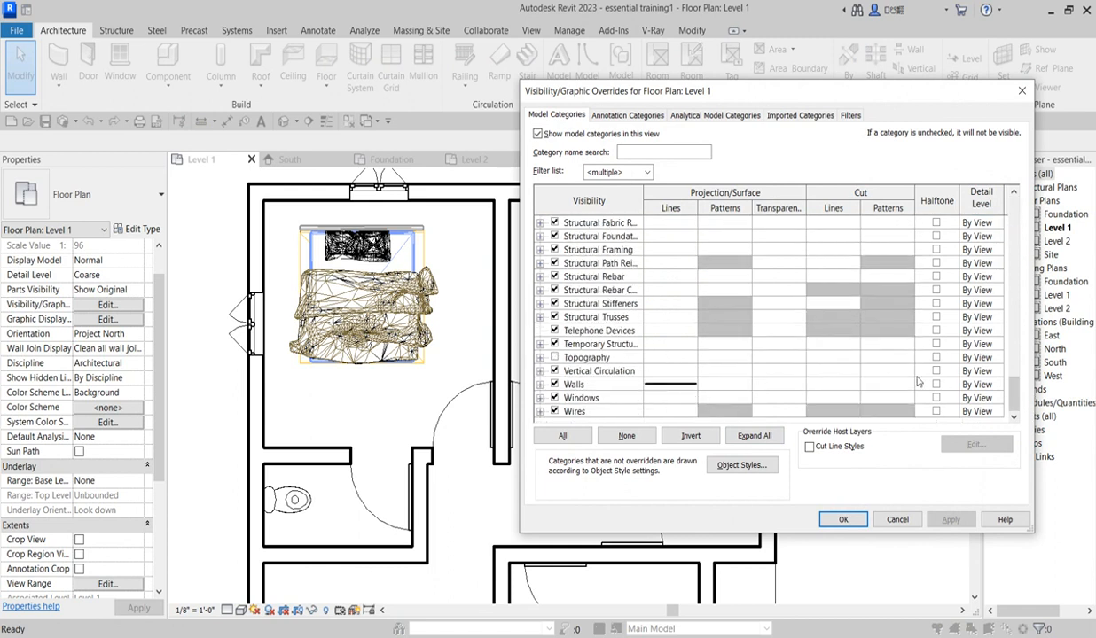
{"action": "left_click", "coordinate": [825, 384]}
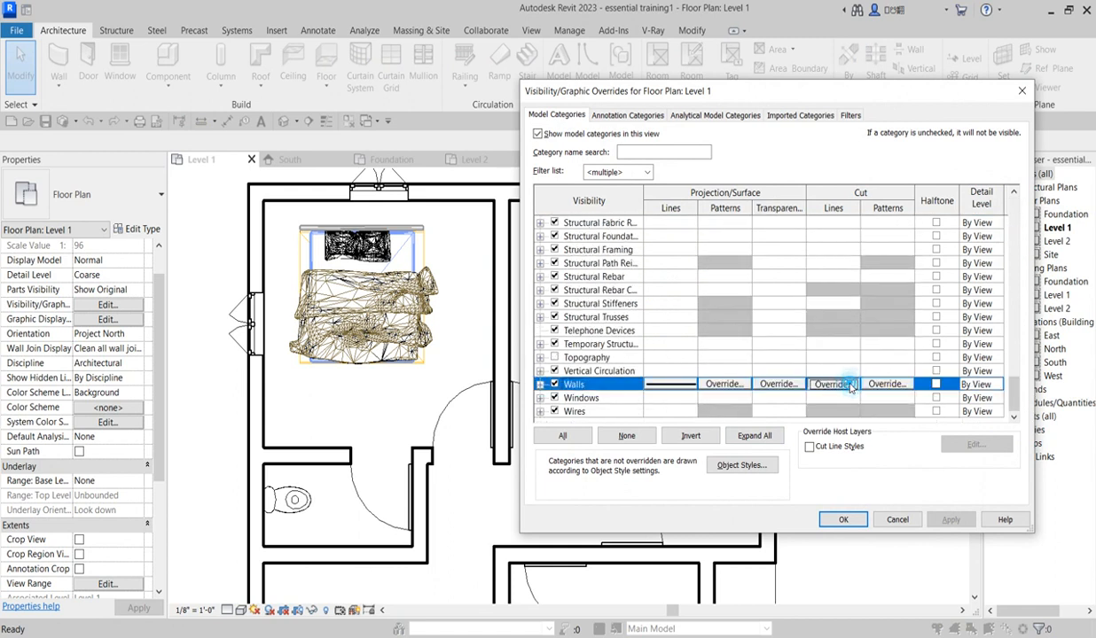
{"action": "left_click", "coordinate": [824, 384]}
{"action": "left_click", "coordinate": [802, 330]}
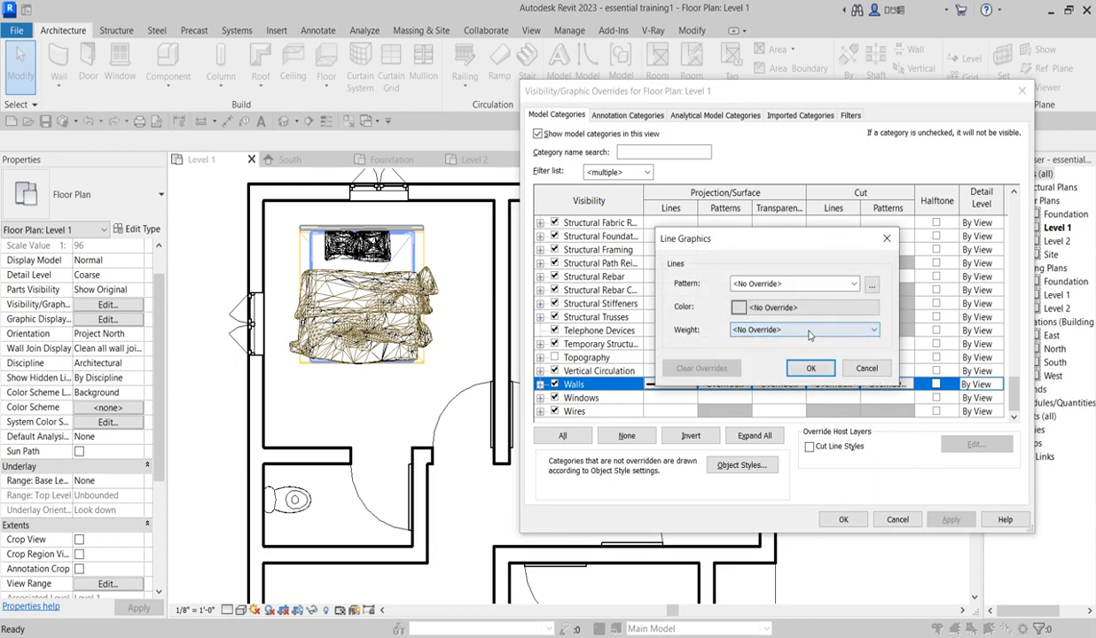
{"action": "left_click", "coordinate": [806, 330]}
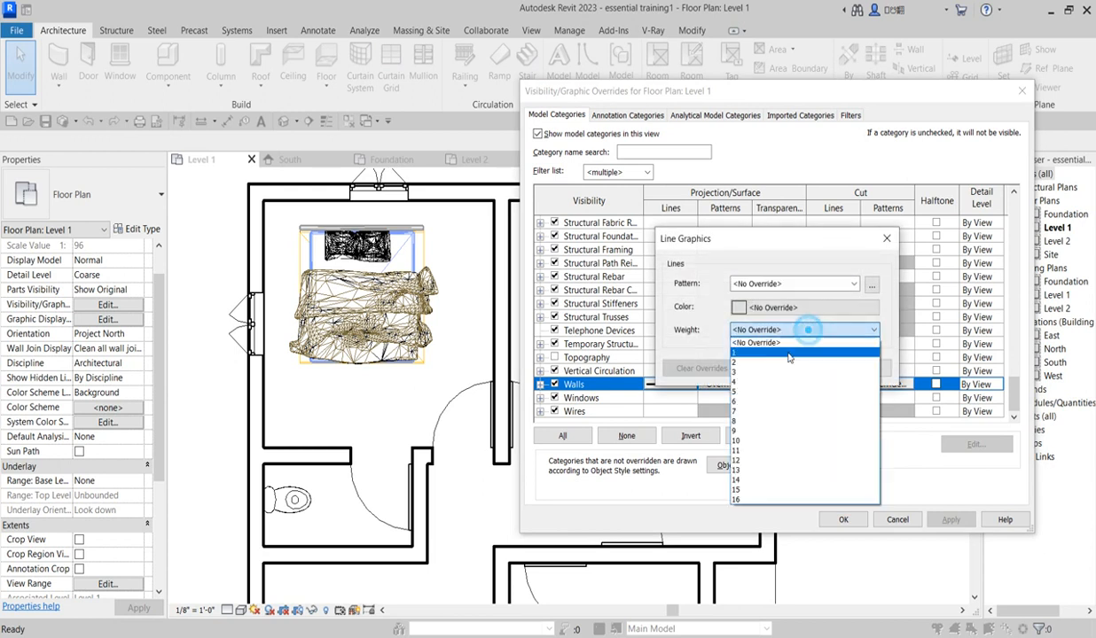
{"action": "left_click", "coordinate": [749, 420]}
{"action": "left_click", "coordinate": [810, 368]}
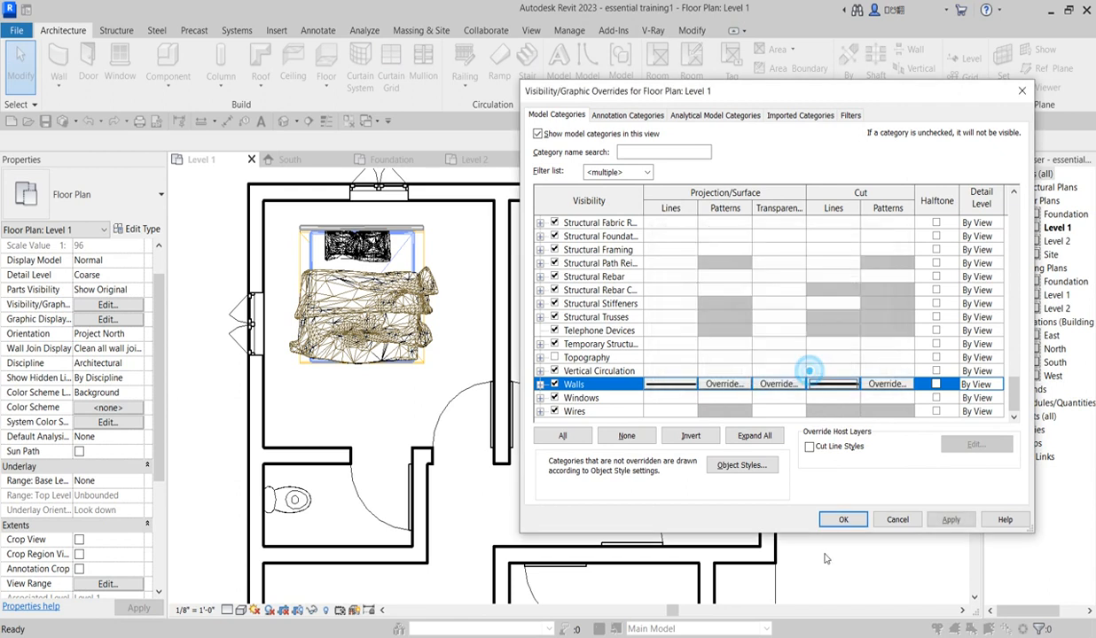
{"action": "left_click", "coordinate": [845, 520]}
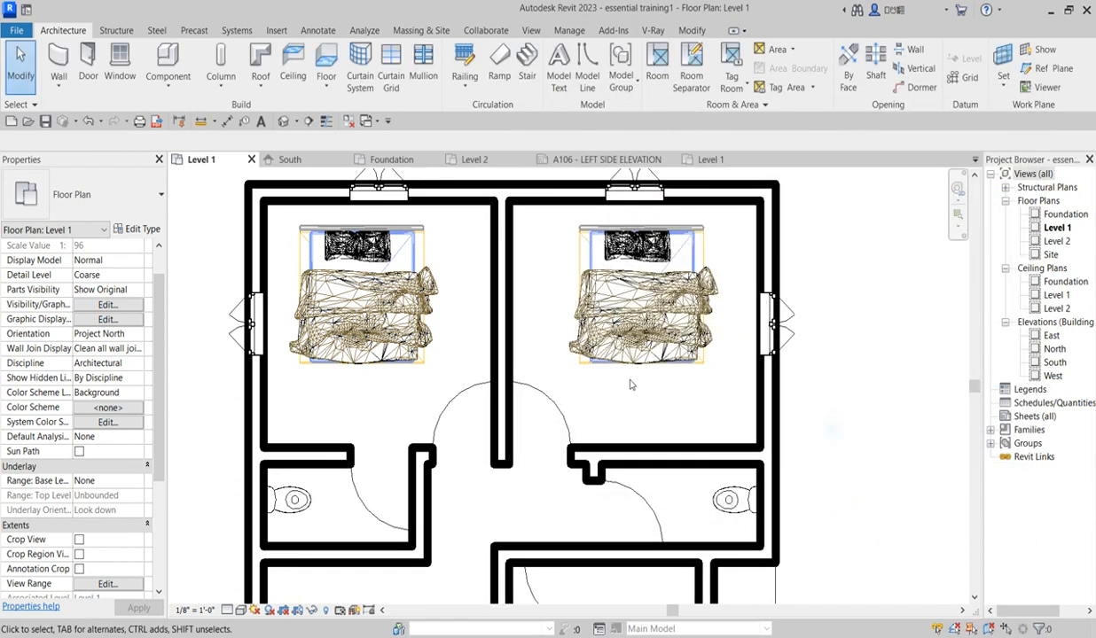
{"action": "scroll", "coordinate": [650, 398], "scroll_direction": "down", "scroll_amount": 2}
{"action": "scroll", "coordinate": [631, 408], "scroll_direction": "down", "scroll_amount": 4}
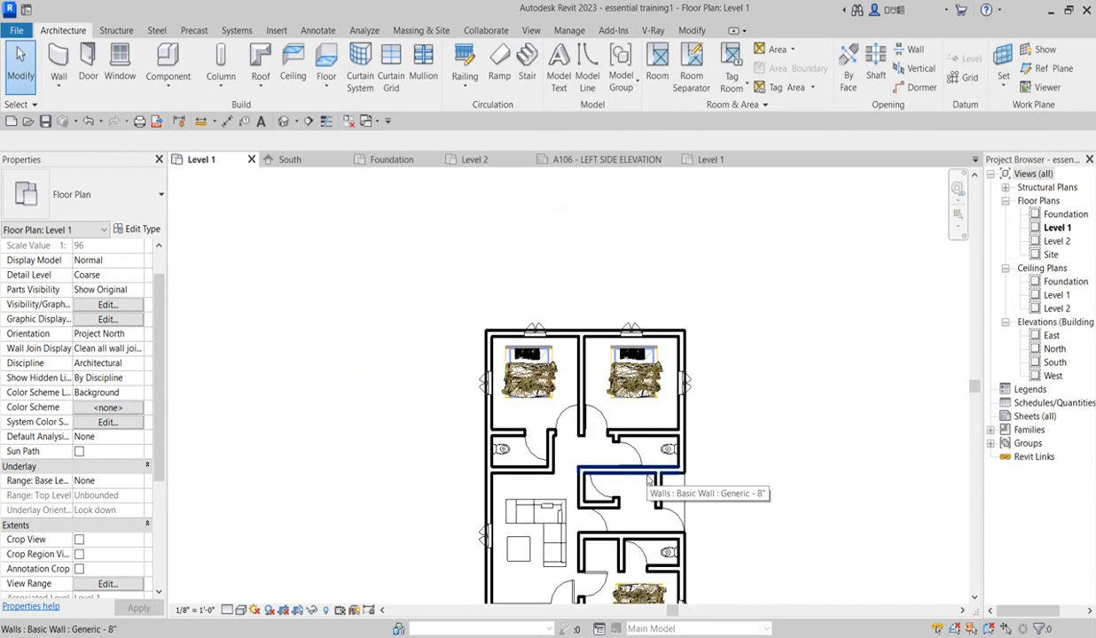
{"action": "scroll", "coordinate": [612, 391], "scroll_direction": "up", "scroll_amount": 3}
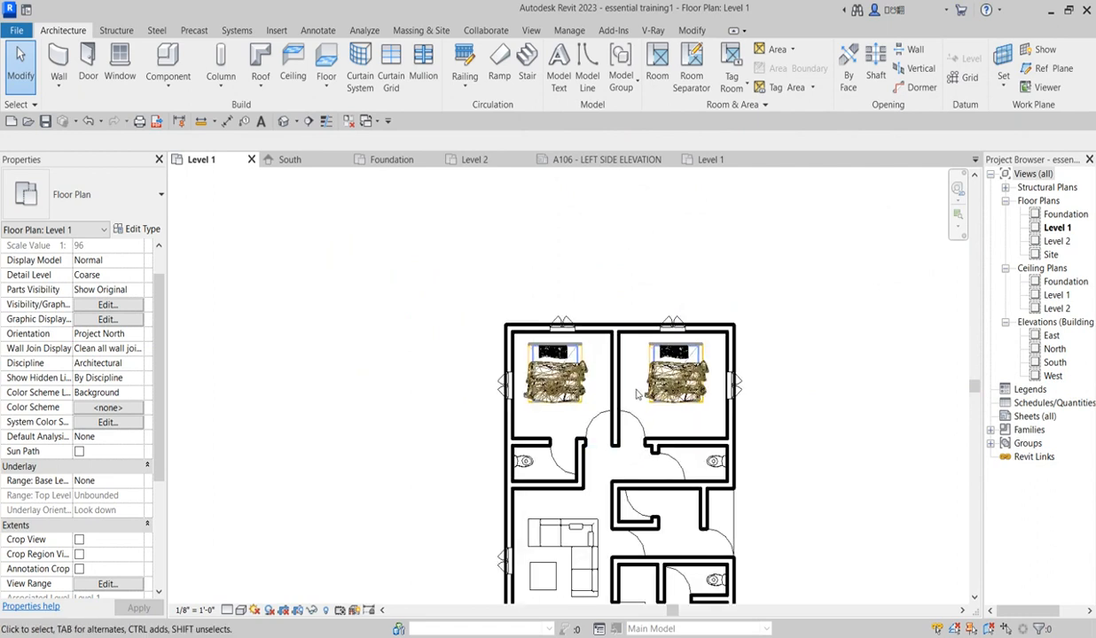
Step: Open the Foundation floor plan and examine how its wall lines are displayed
{"action": "double_click", "coordinate": [1066, 215]}
{"action": "scroll", "coordinate": [656, 253], "scroll_direction": "up", "scroll_amount": 3}
{"action": "scroll", "coordinate": [657, 253], "scroll_direction": "up", "scroll_amount": 2}
{"action": "scroll", "coordinate": [594, 268], "scroll_direction": "down", "scroll_amount": 4}
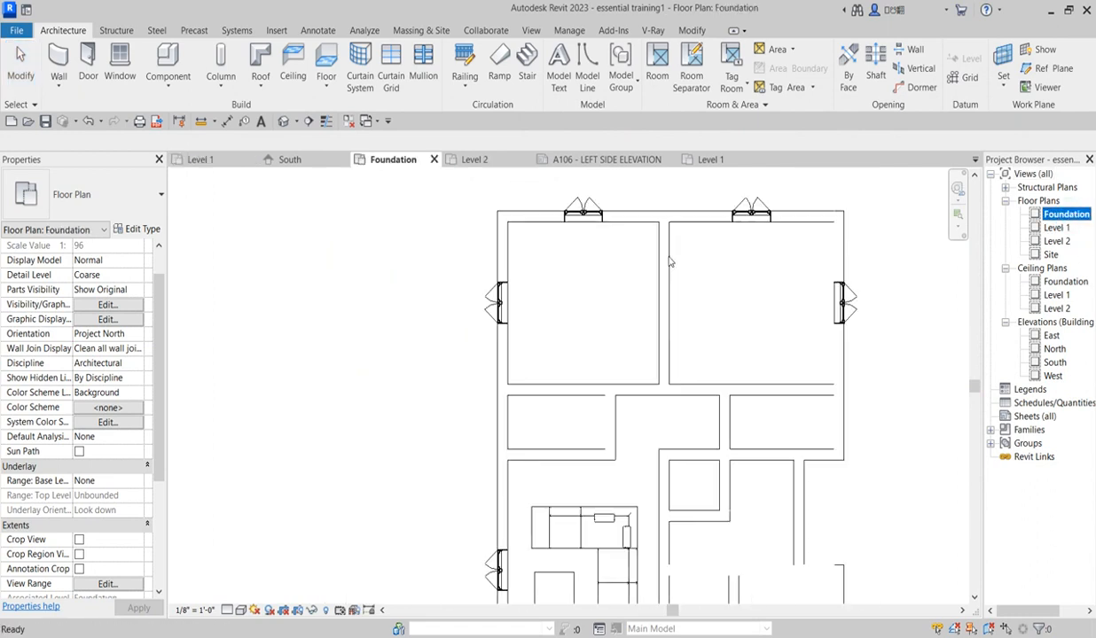
{"action": "scroll", "coordinate": [701, 249], "scroll_direction": "up", "scroll_amount": 2}
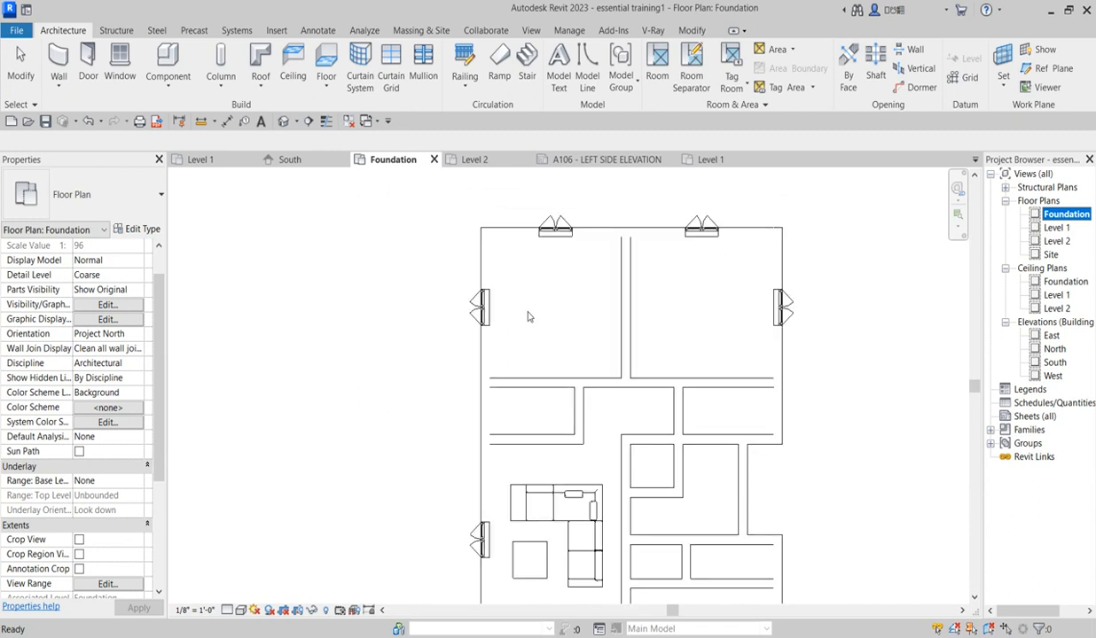
{"action": "scroll", "coordinate": [529, 321], "scroll_direction": "down", "scroll_amount": 2}
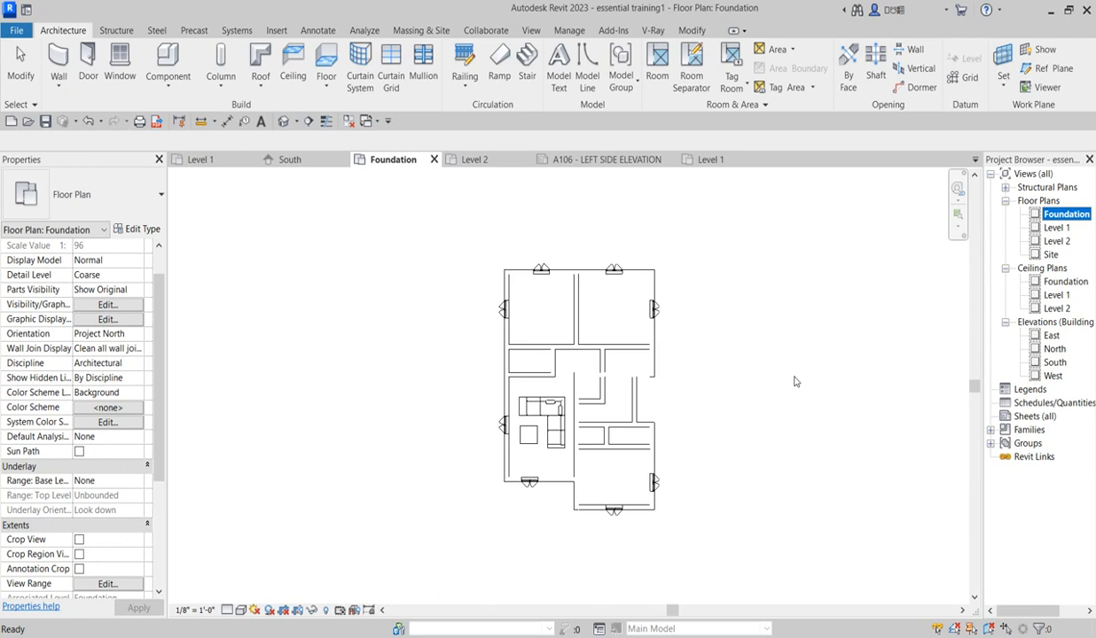
Step: Compare the wall display in the Level 2 and Foundation floor plans, and return to the Level 1 floor plan
{"action": "double_click", "coordinate": [1056, 241]}
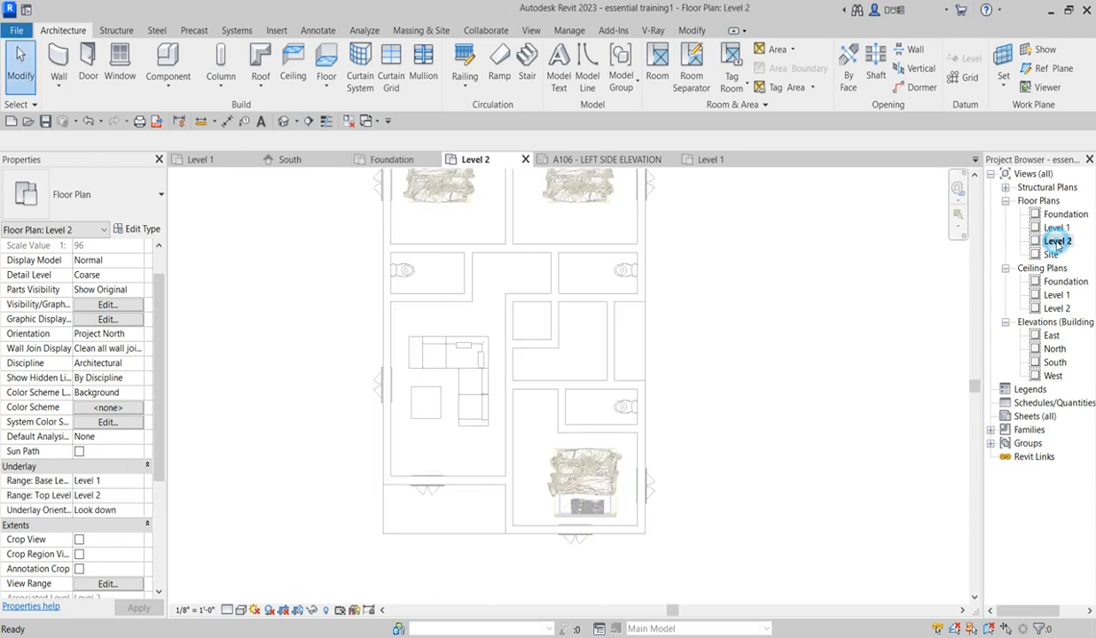
{"action": "double_click", "coordinate": [1061, 215]}
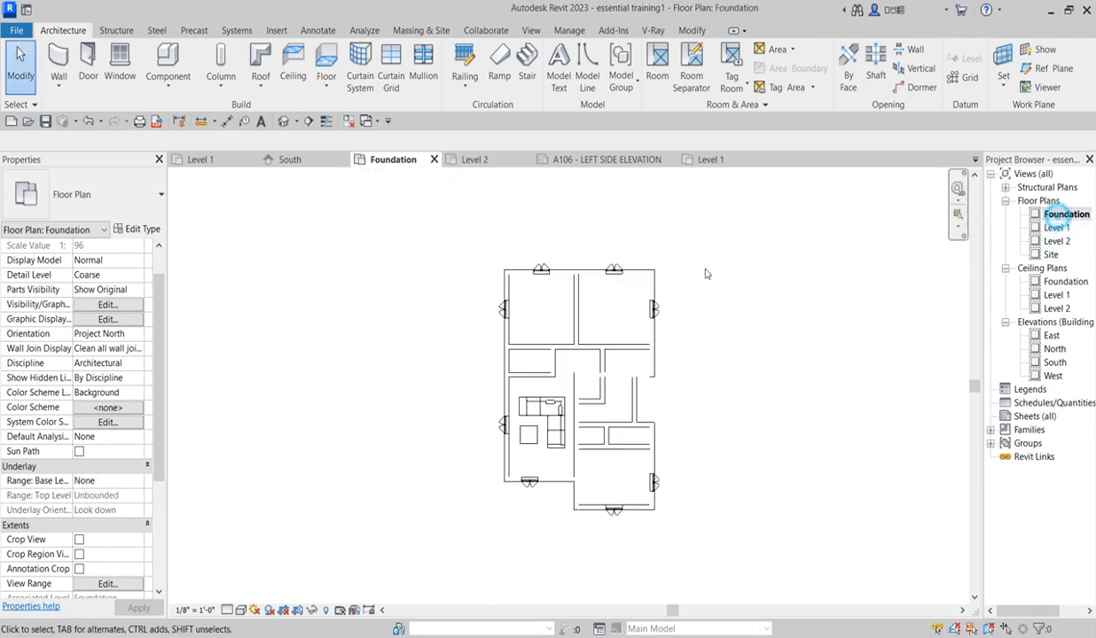
{"action": "left_click", "coordinate": [1055, 228]}
{"action": "left_click", "coordinate": [1055, 229]}
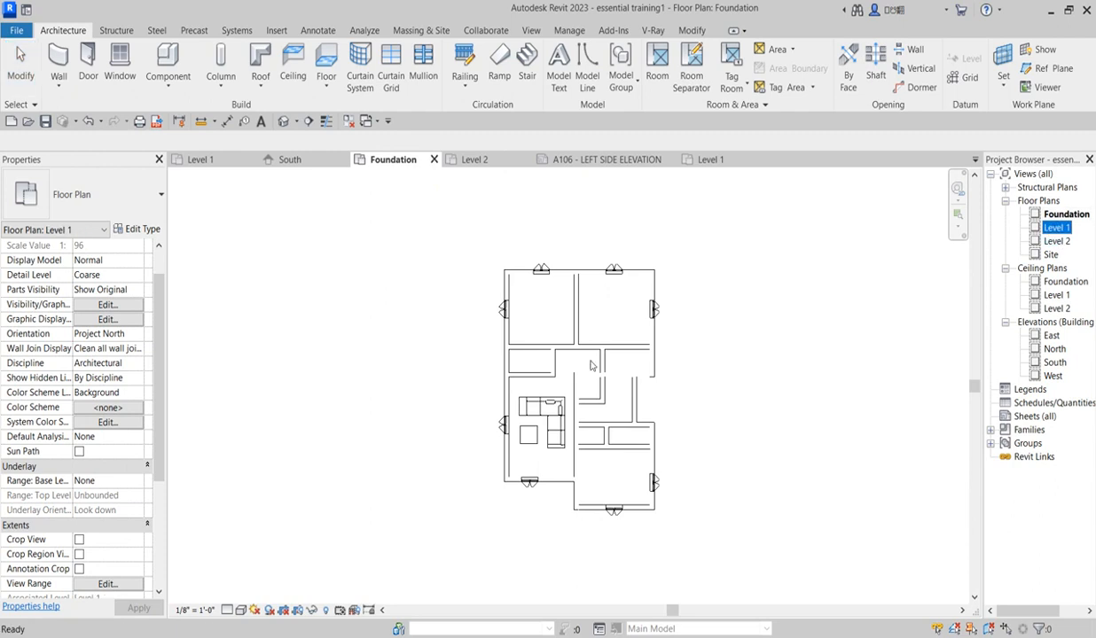
{"action": "left_click", "coordinate": [772, 291]}
{"action": "double_click", "coordinate": [1033, 227]}
{"action": "scroll", "coordinate": [547, 310], "scroll_direction": "down", "scroll_amount": 4}
{"action": "scroll", "coordinate": [775, 379], "scroll_direction": "up", "scroll_amount": 2}
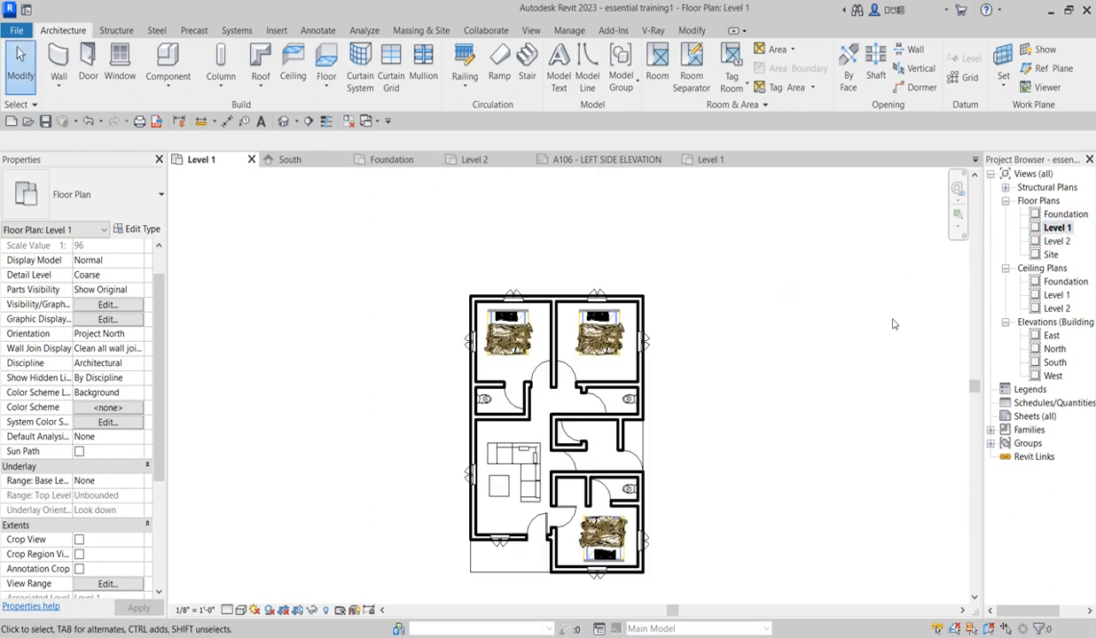
Step: Duplicate the Level 1 floor plan view with detailing
{"action": "right_click", "coordinate": [1056, 229]}
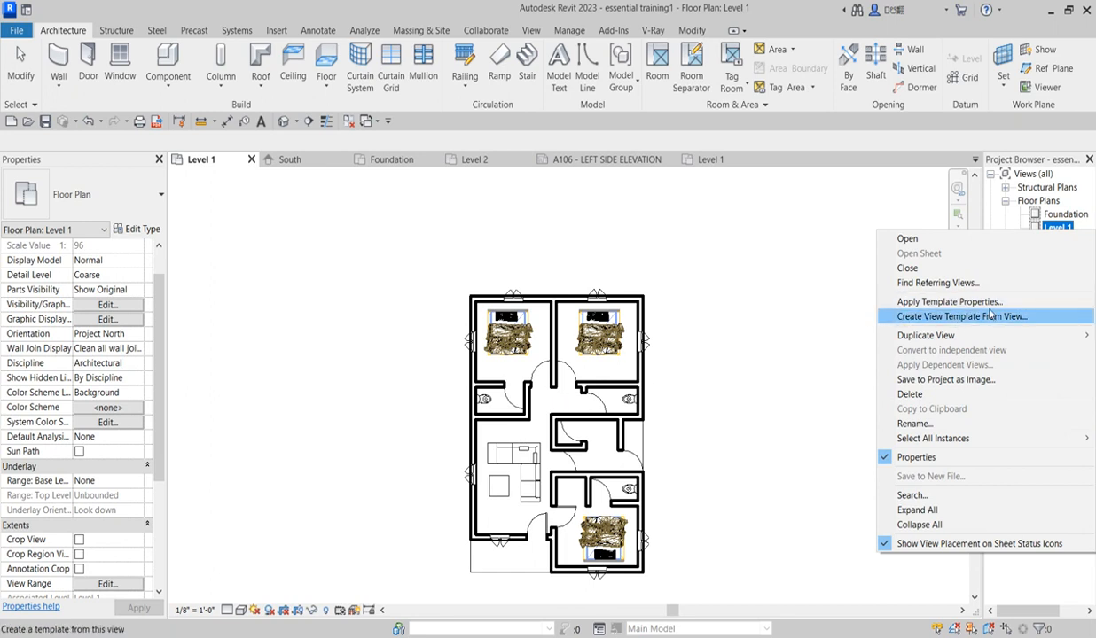
{"action": "mouse_move", "coordinate": [921, 335]}
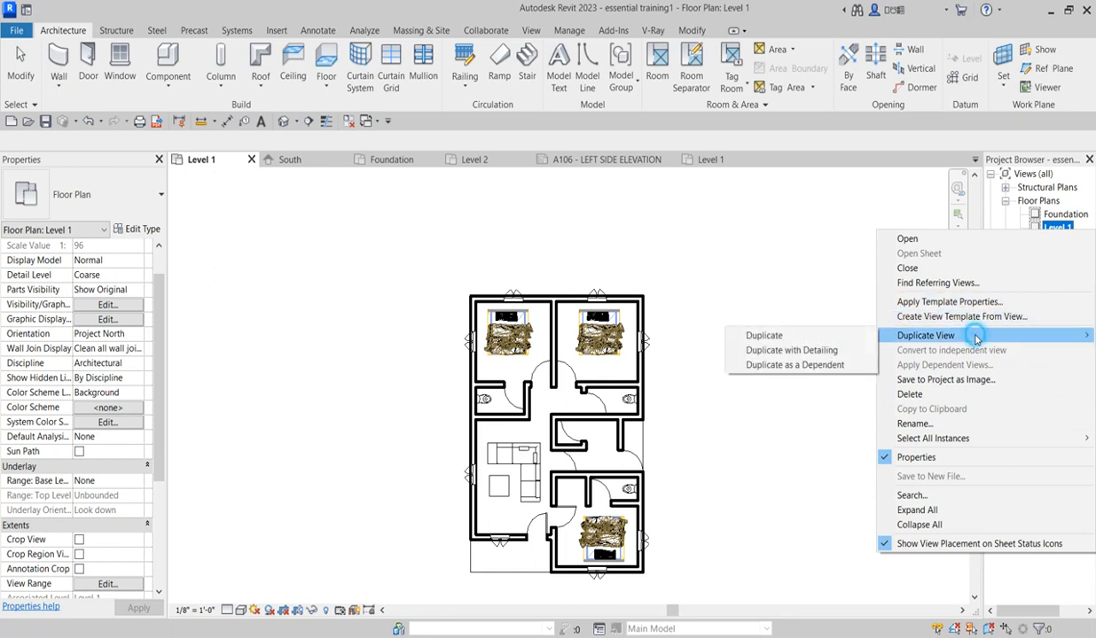
{"action": "left_click", "coordinate": [773, 350]}
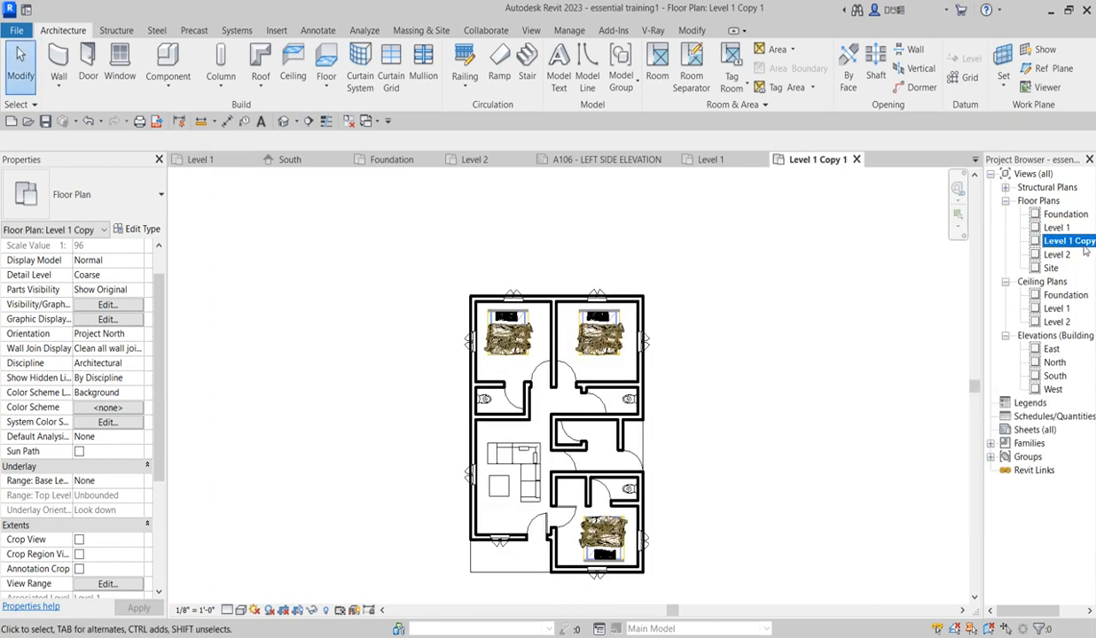
{"action": "scroll", "coordinate": [598, 341], "scroll_direction": "up", "scroll_amount": 3}
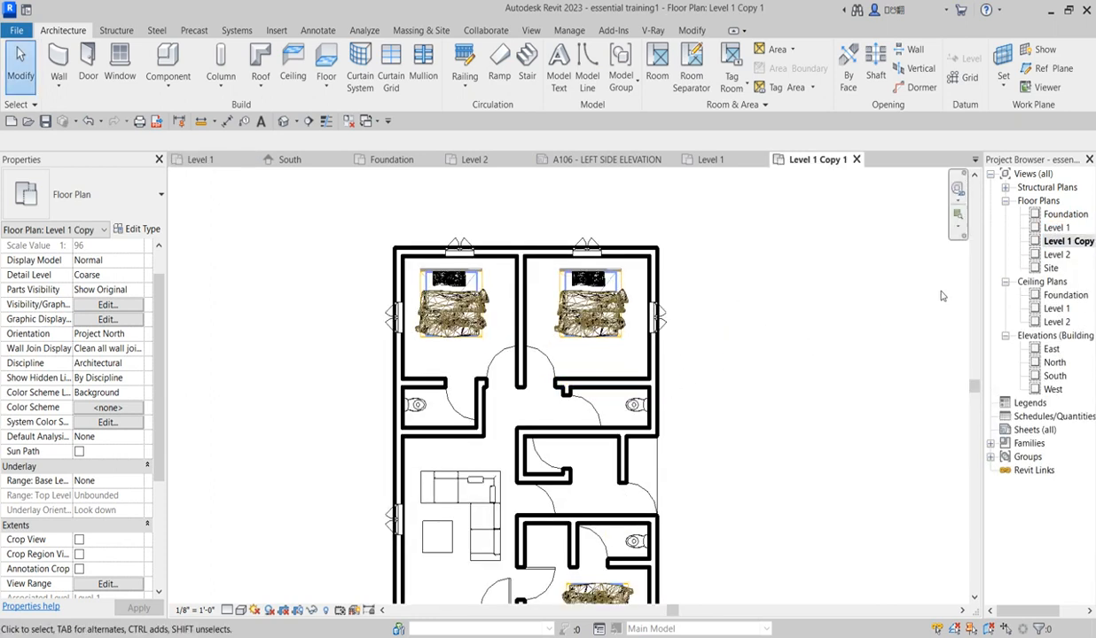
Step: Delete the duplicated copy of the Level 1 floor plan view
{"action": "left_click", "coordinate": [1067, 244]}
{"action": "right_click", "coordinate": [1071, 246]}
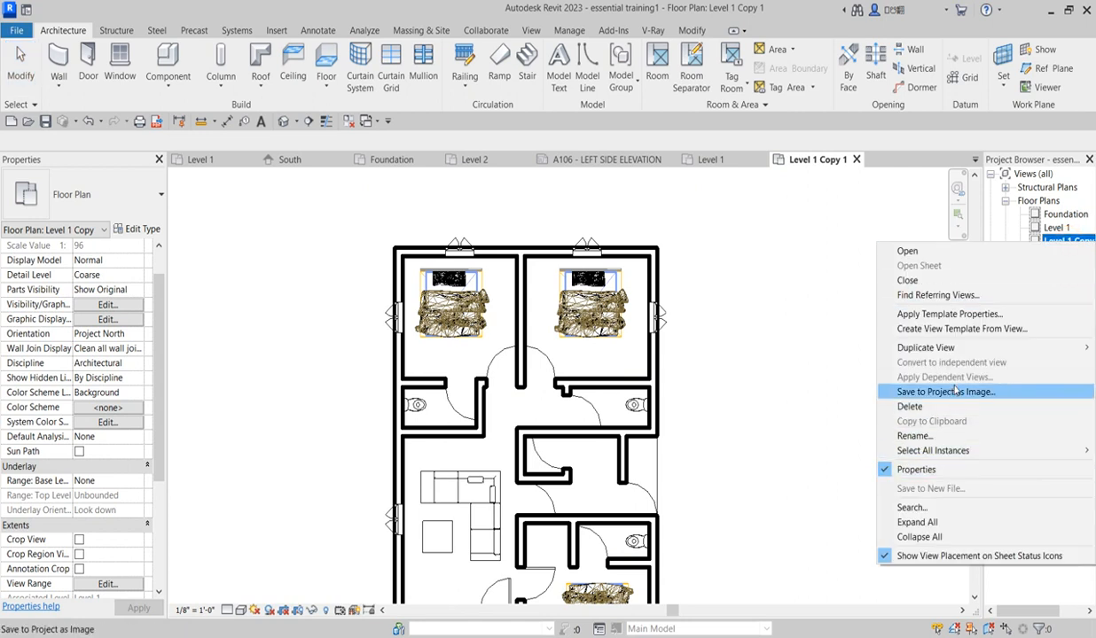
{"action": "left_click", "coordinate": [922, 406]}
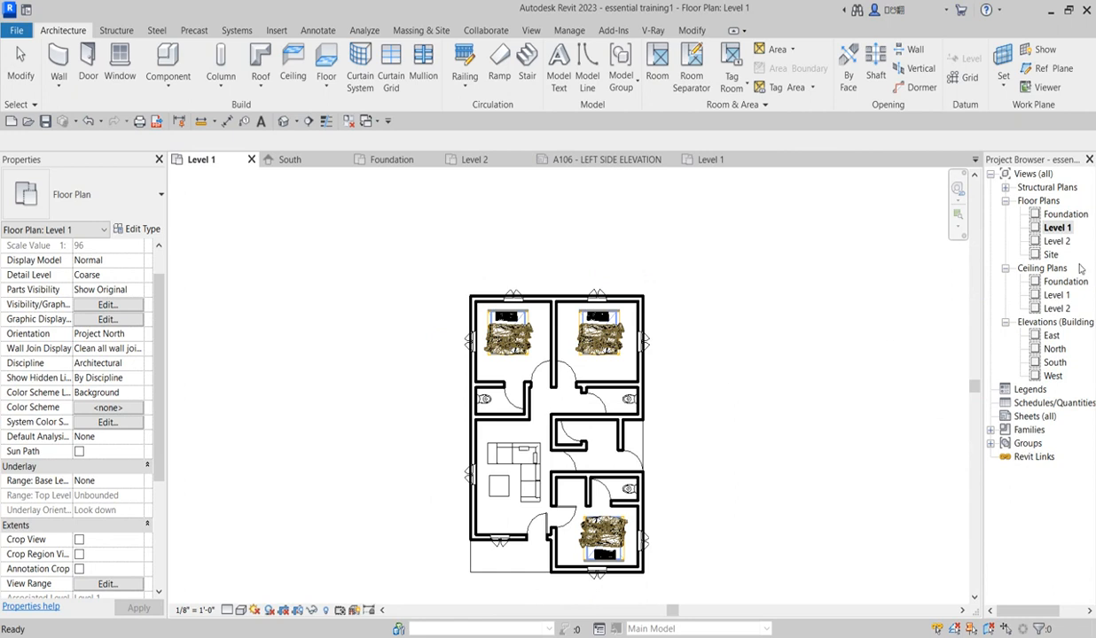
{"action": "scroll", "coordinate": [650, 372], "scroll_direction": "up", "scroll_amount": 4}
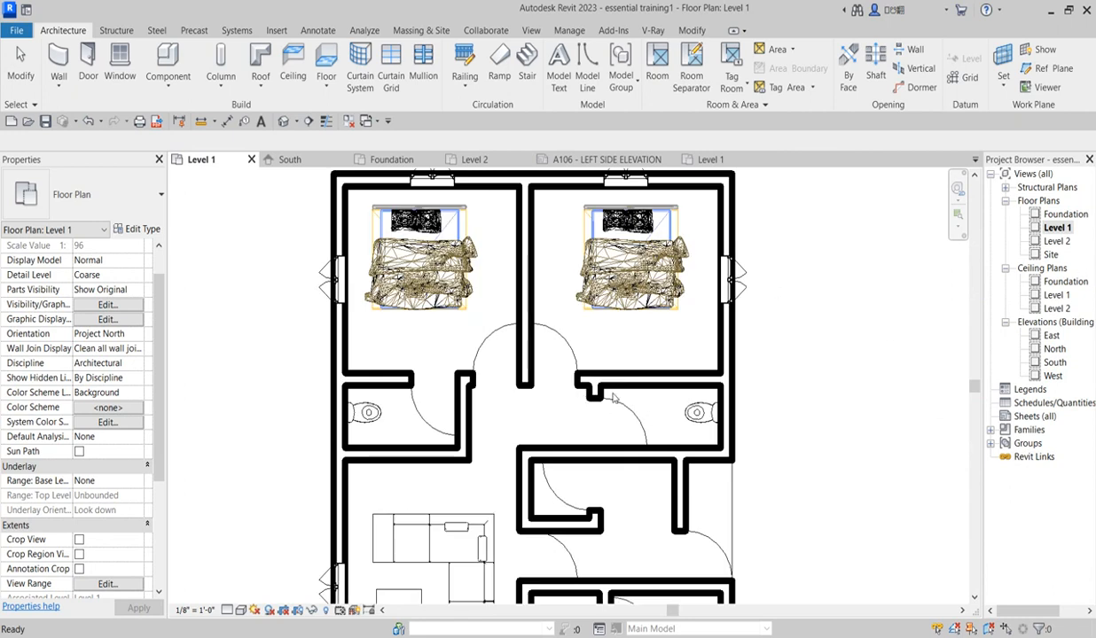
{"action": "scroll", "coordinate": [613, 398], "scroll_direction": "down", "scroll_amount": 2}
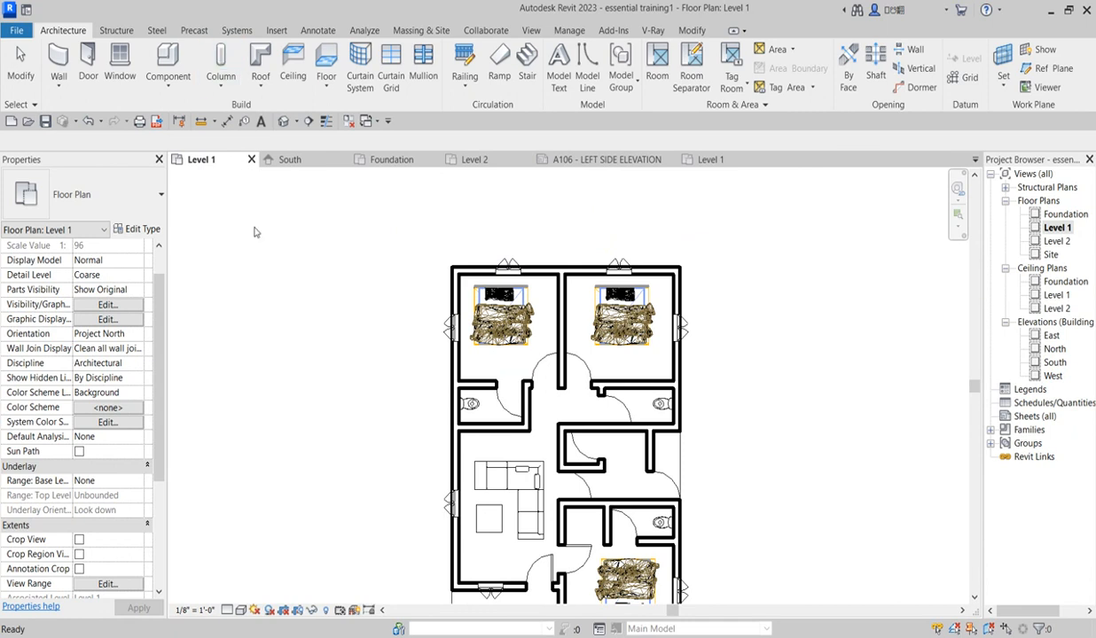
Step: Draw a horizontal building section across the Level 1 plan, passing through the two upper bathrooms and looking toward the upper bedrooms
{"action": "left_click", "coordinate": [309, 122]}
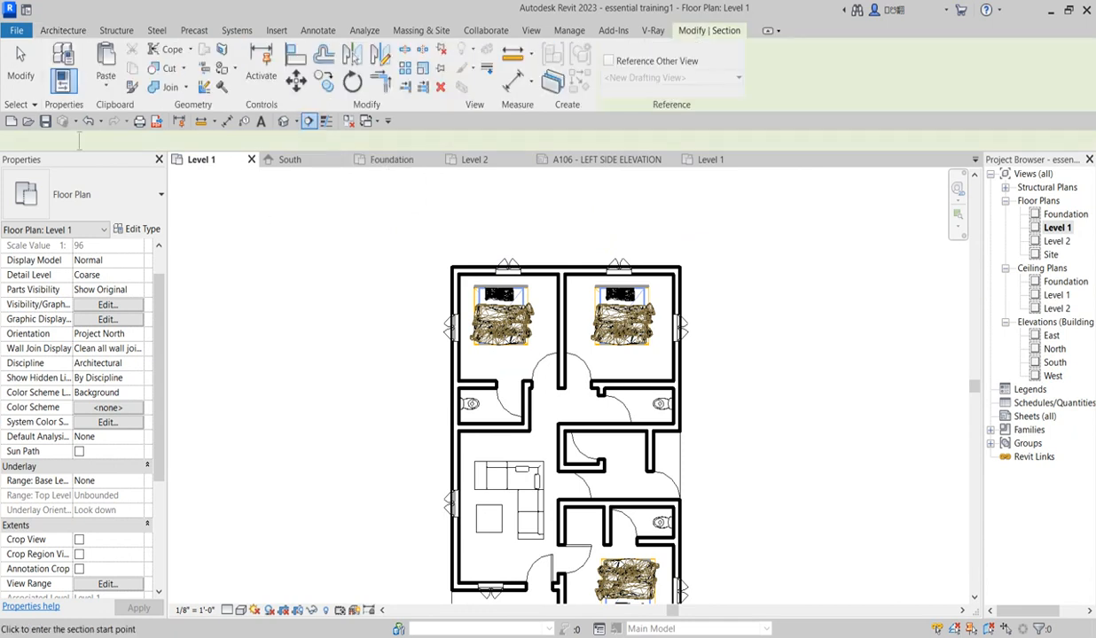
{"action": "scroll", "coordinate": [493, 325], "scroll_direction": "down", "scroll_amount": 2}
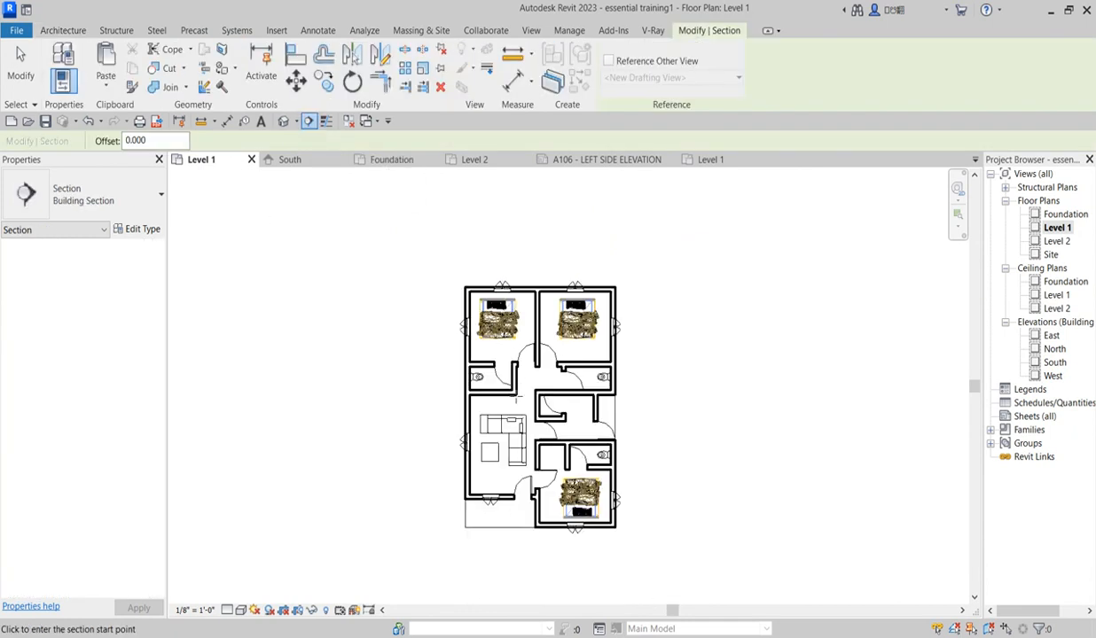
{"action": "left_click", "coordinate": [399, 380]}
{"action": "left_click", "coordinate": [652, 381]}
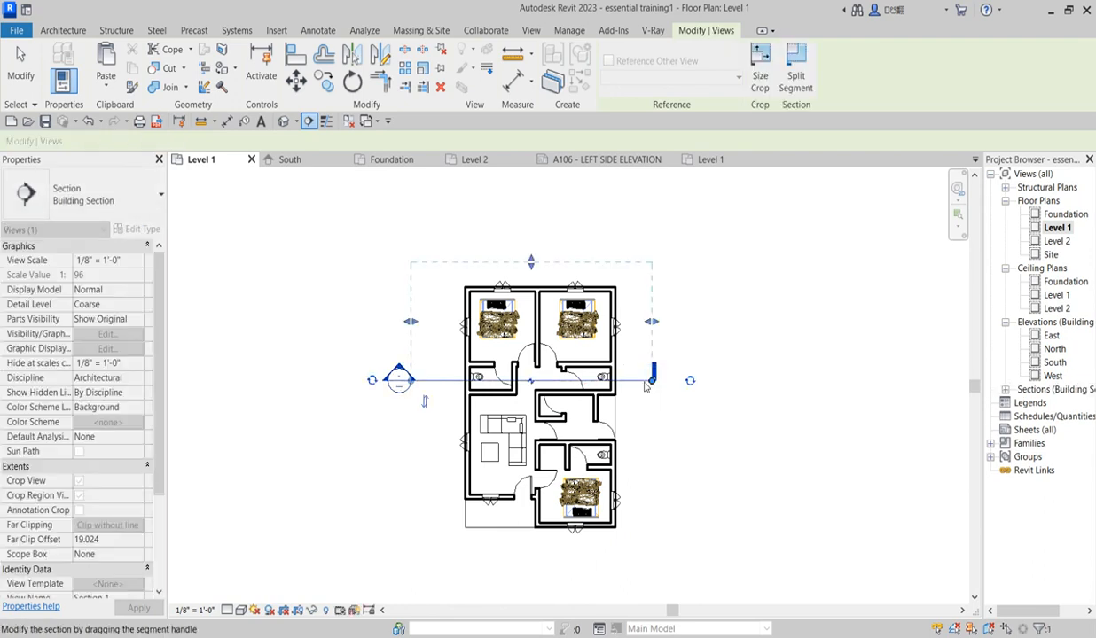
Step: Go to the new section's view and examine how the cut walls are displayed
{"action": "right_click", "coordinate": [638, 379]}
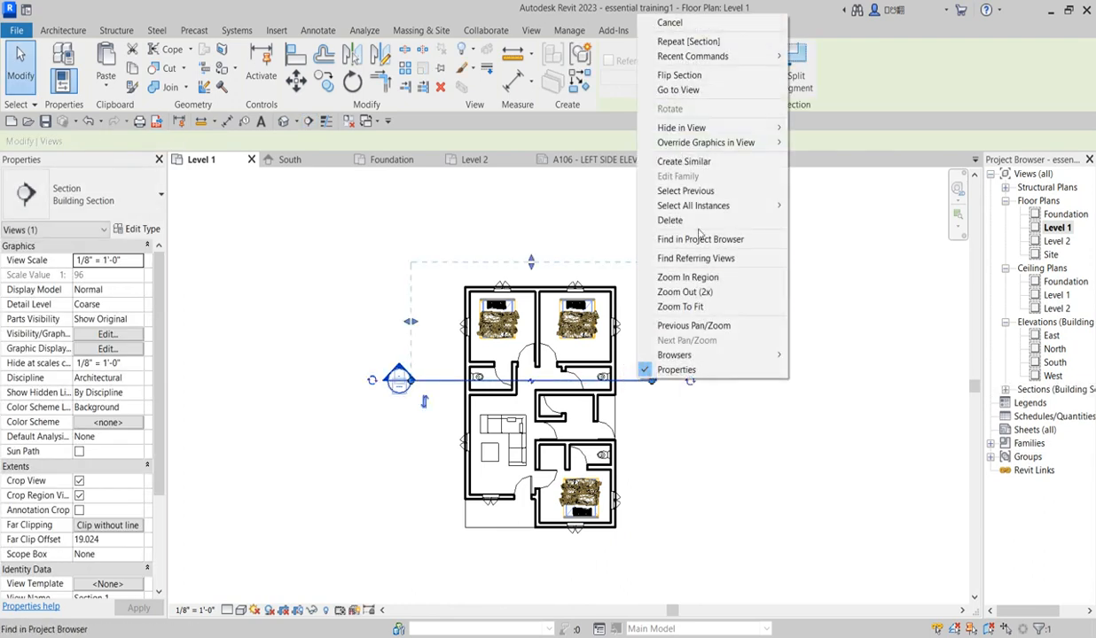
{"action": "left_click", "coordinate": [720, 89]}
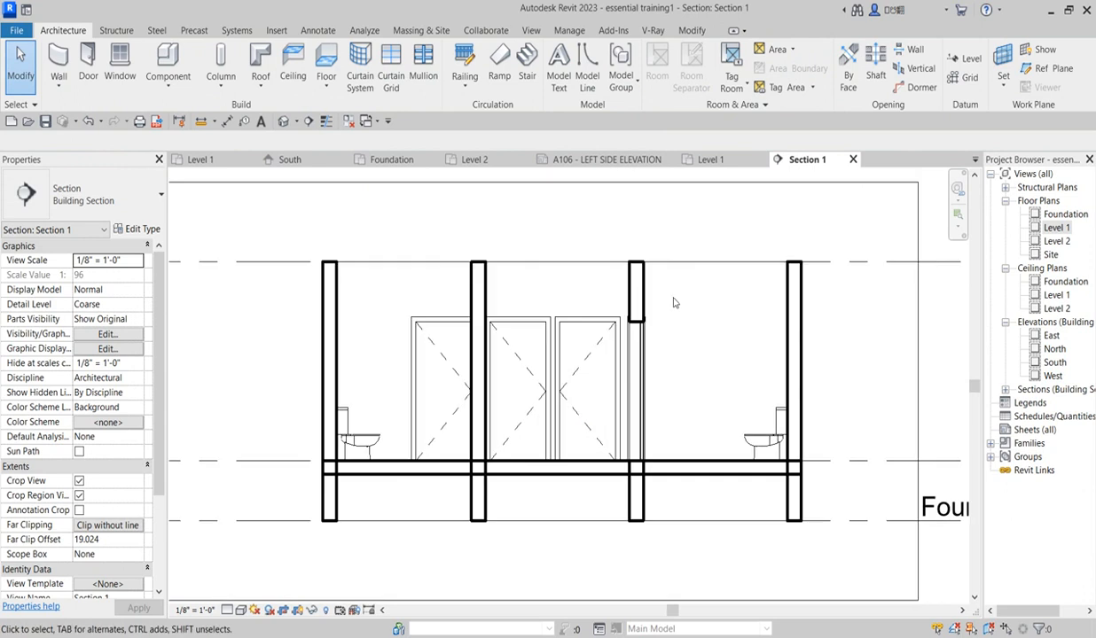
{"action": "scroll", "coordinate": [536, 281], "scroll_direction": "up", "scroll_amount": 2}
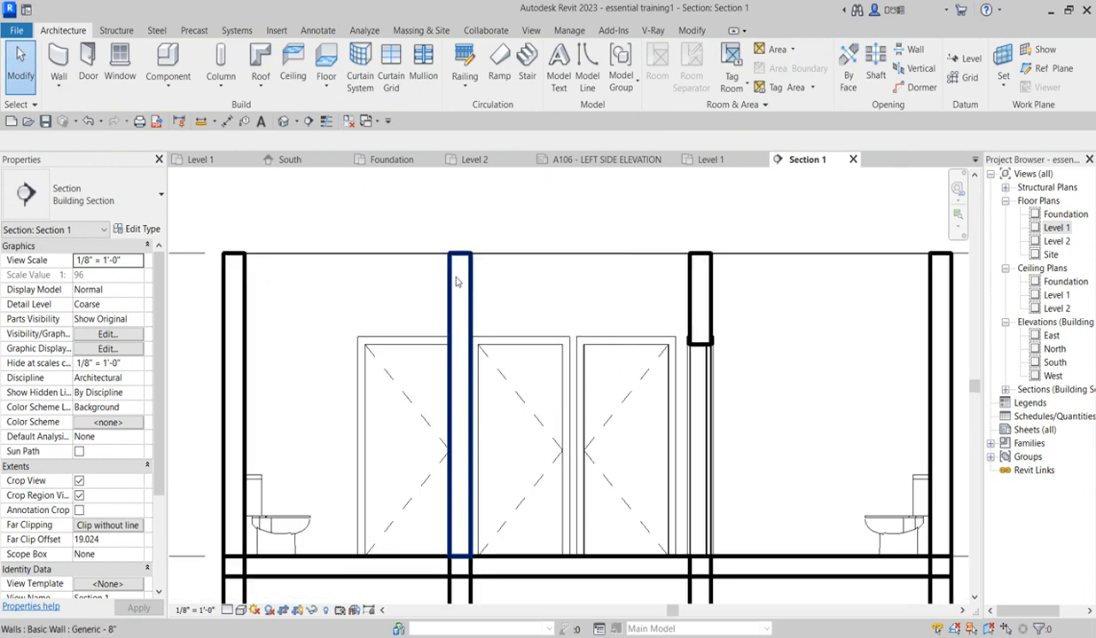
{"action": "scroll", "coordinate": [456, 278], "scroll_direction": "down", "scroll_amount": 3}
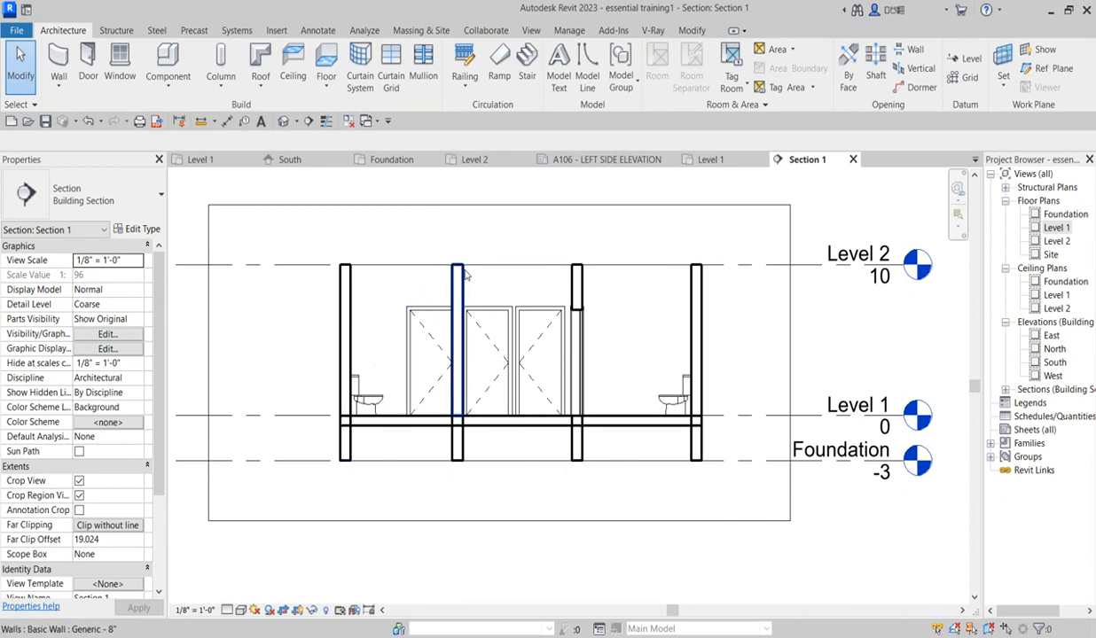
Step: From the Level 1 plan's Visibility/Graphic Overrides, set the Walls cut line weight to 8 in Object Styles and apply it
{"action": "double_click", "coordinate": [1055, 228]}
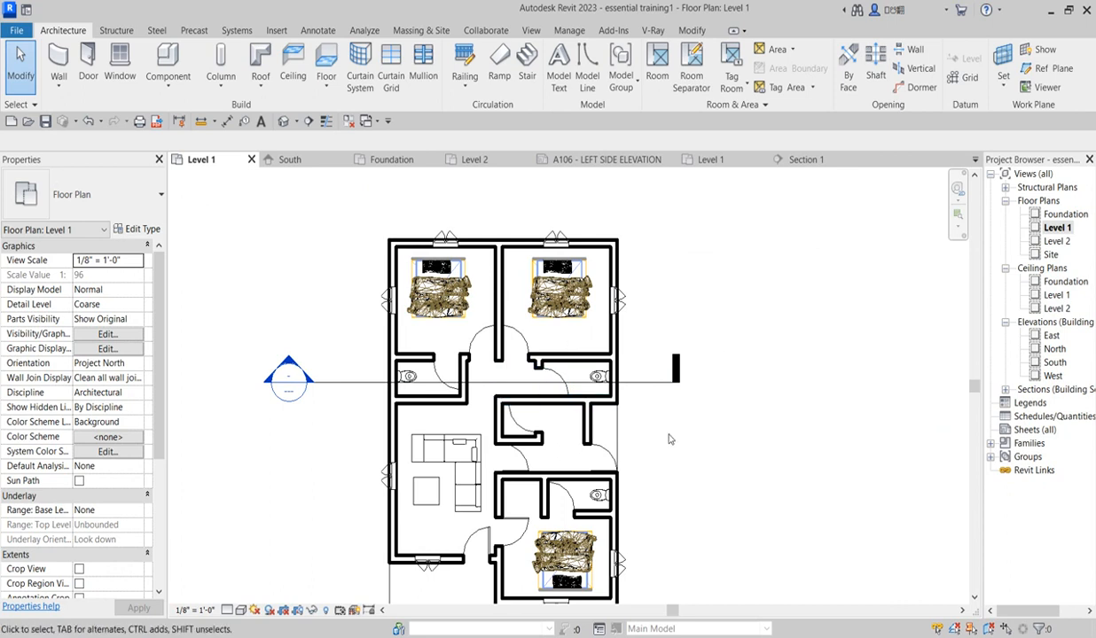
{"action": "key", "text": "v"}
{"action": "key", "text": "v"}
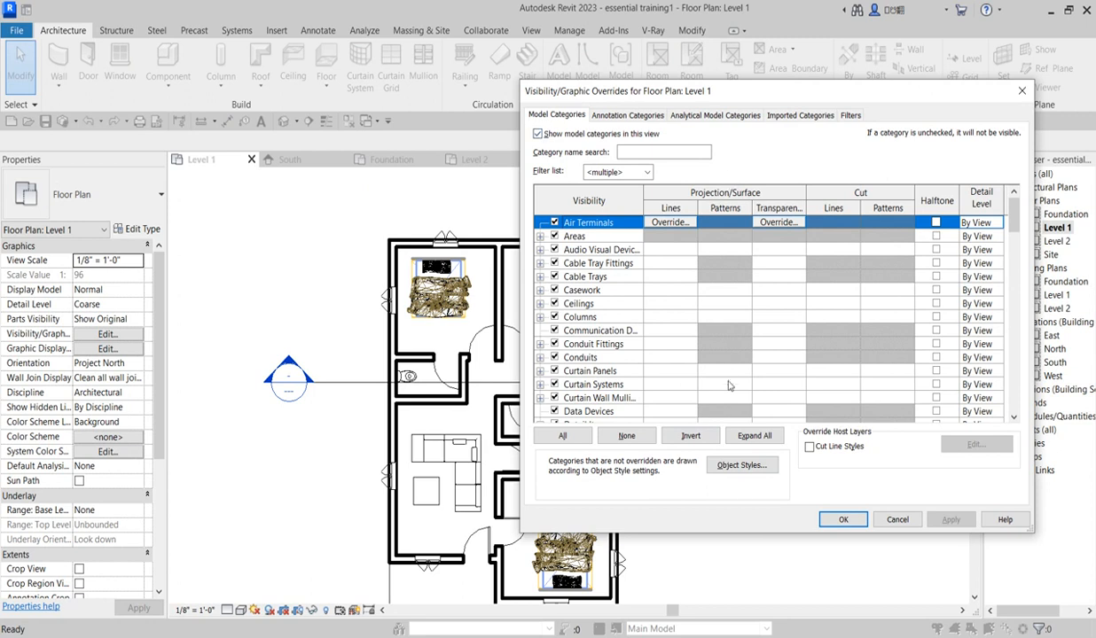
{"action": "left_click", "coordinate": [742, 466]}
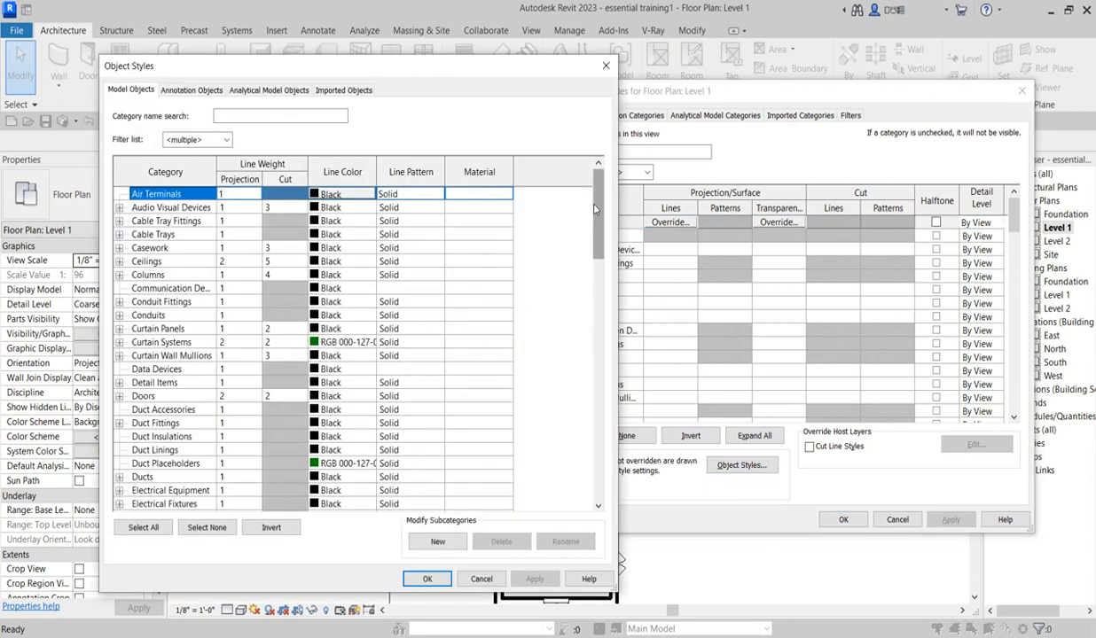
{"action": "left_click_drag", "start_coordinate": [594, 209], "coordinate": [596, 504]}
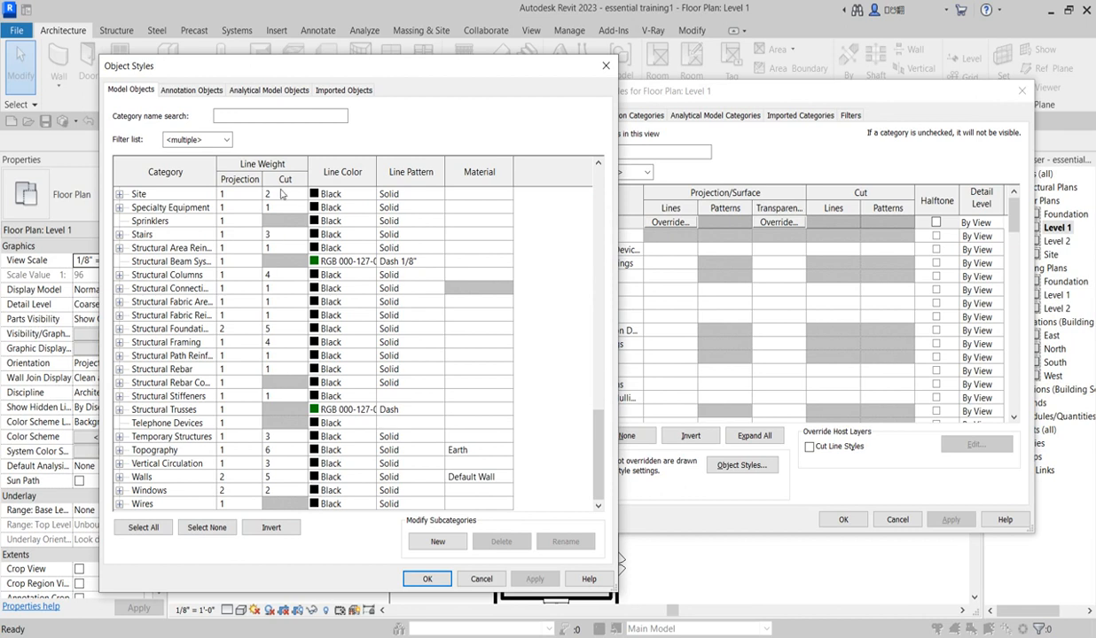
{"action": "left_click", "coordinate": [293, 477]}
{"action": "left_click", "coordinate": [295, 476]}
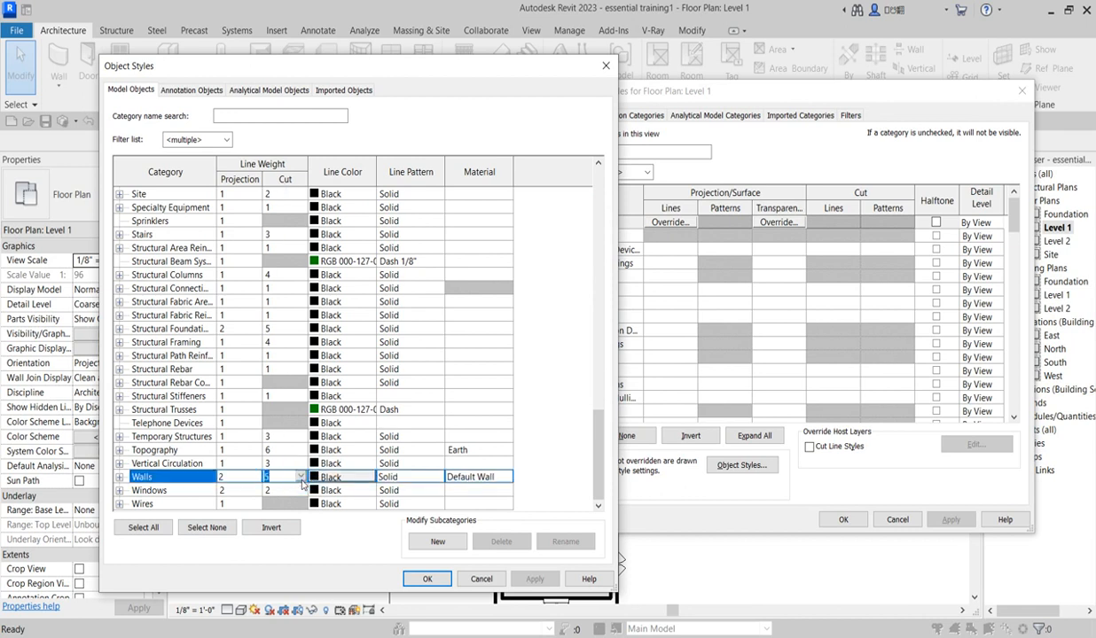
{"action": "left_click", "coordinate": [300, 477]}
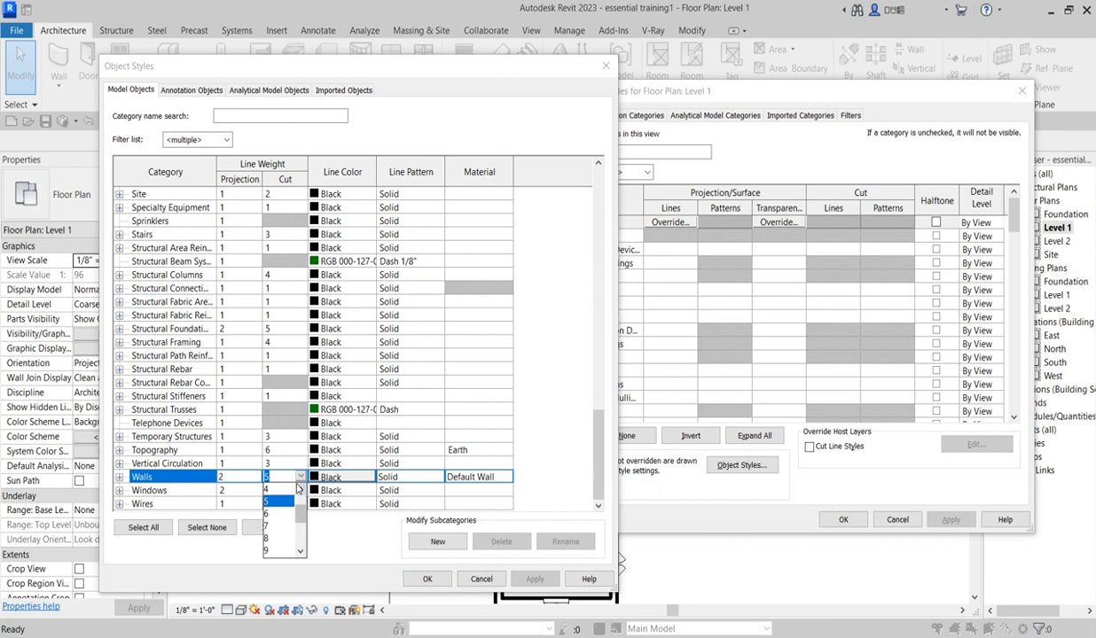
{"action": "left_click", "coordinate": [268, 539]}
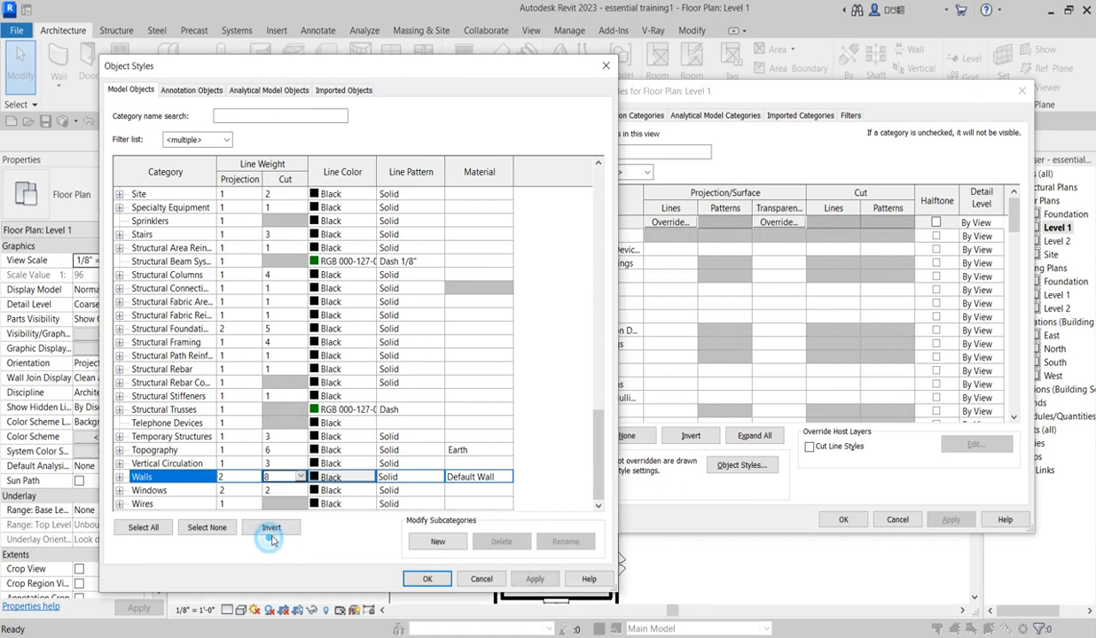
{"action": "left_click", "coordinate": [424, 580]}
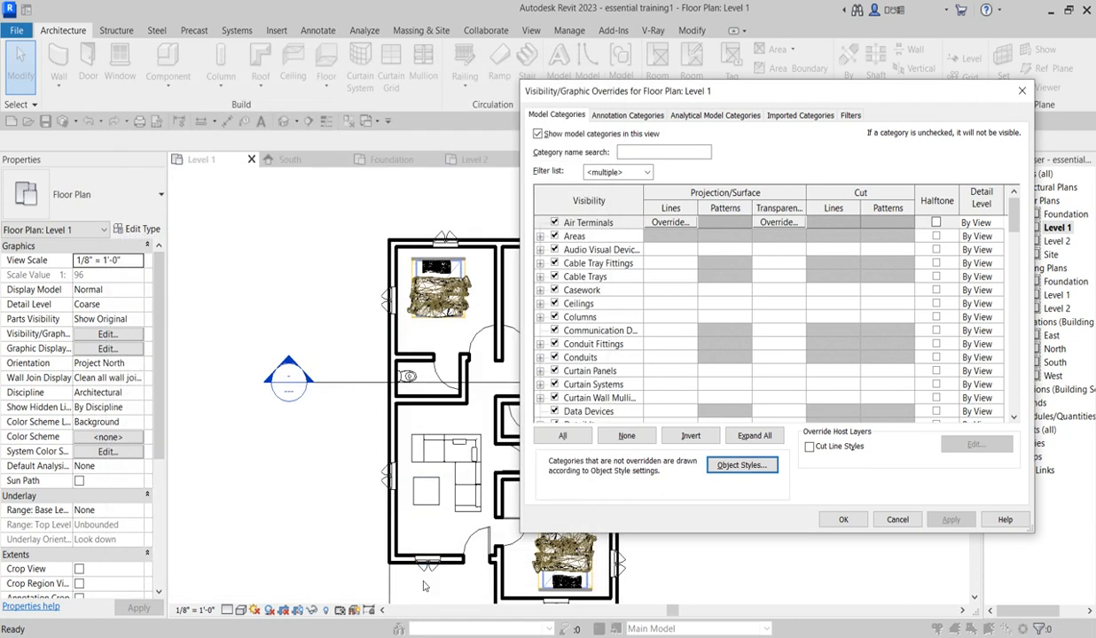
{"action": "left_click", "coordinate": [843, 519]}
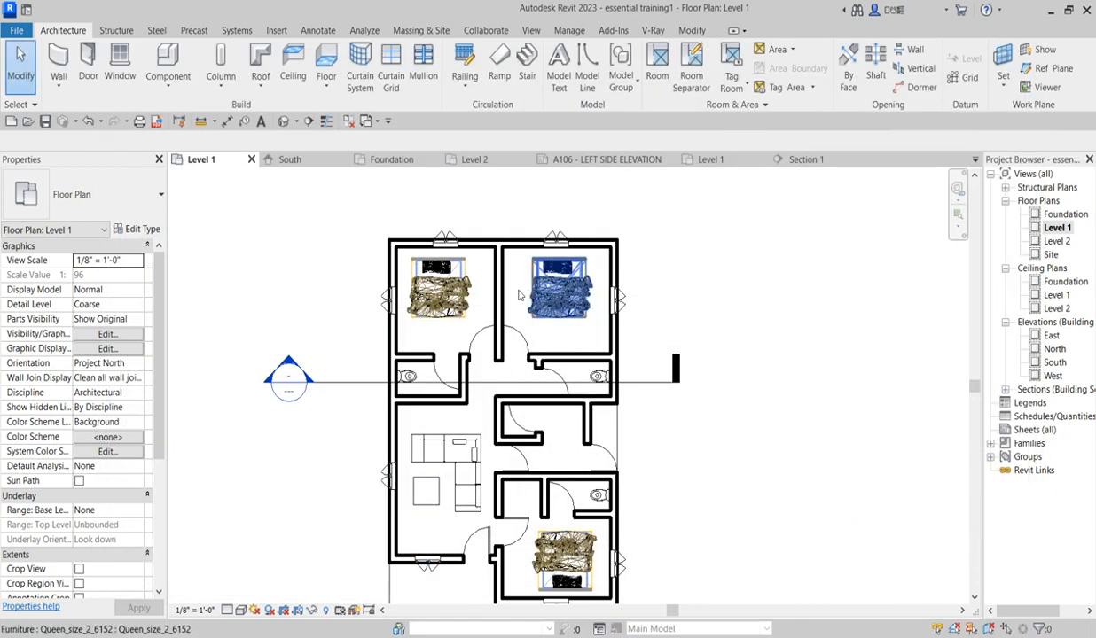
Step: Check the Level 1 wall lines, then open the Foundation floor plan and examine its walls with Thin Lines turned on
{"action": "scroll", "coordinate": [479, 297], "scroll_direction": "up", "scroll_amount": 2}
{"action": "scroll", "coordinate": [512, 293], "scroll_direction": "down", "scroll_amount": 2}
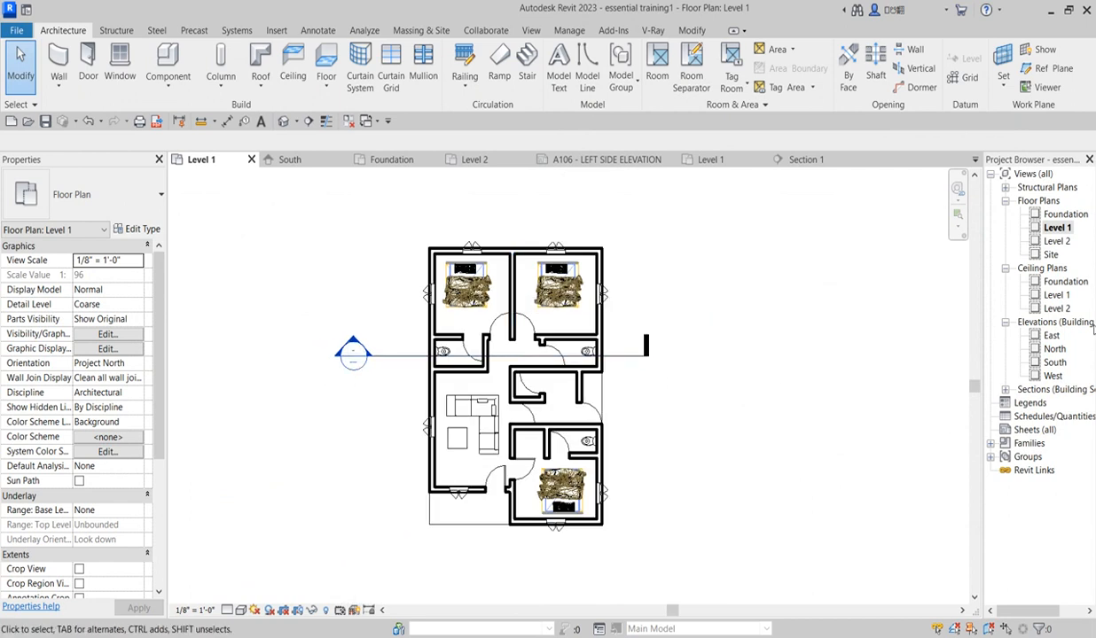
{"action": "double_click", "coordinate": [1063, 215]}
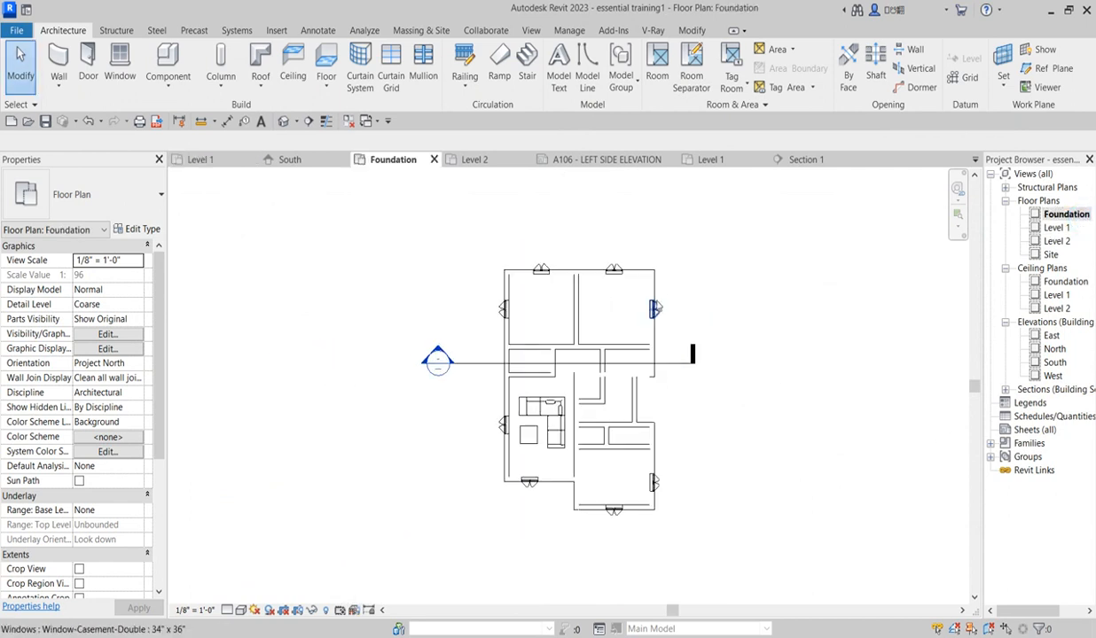
{"action": "scroll", "coordinate": [714, 341], "scroll_direction": "up", "scroll_amount": 2}
{"action": "left_click", "coordinate": [327, 120]}
{"action": "scroll", "coordinate": [508, 283], "scroll_direction": "up", "scroll_amount": 2}
{"action": "scroll", "coordinate": [508, 283], "scroll_direction": "up", "scroll_amount": 2}
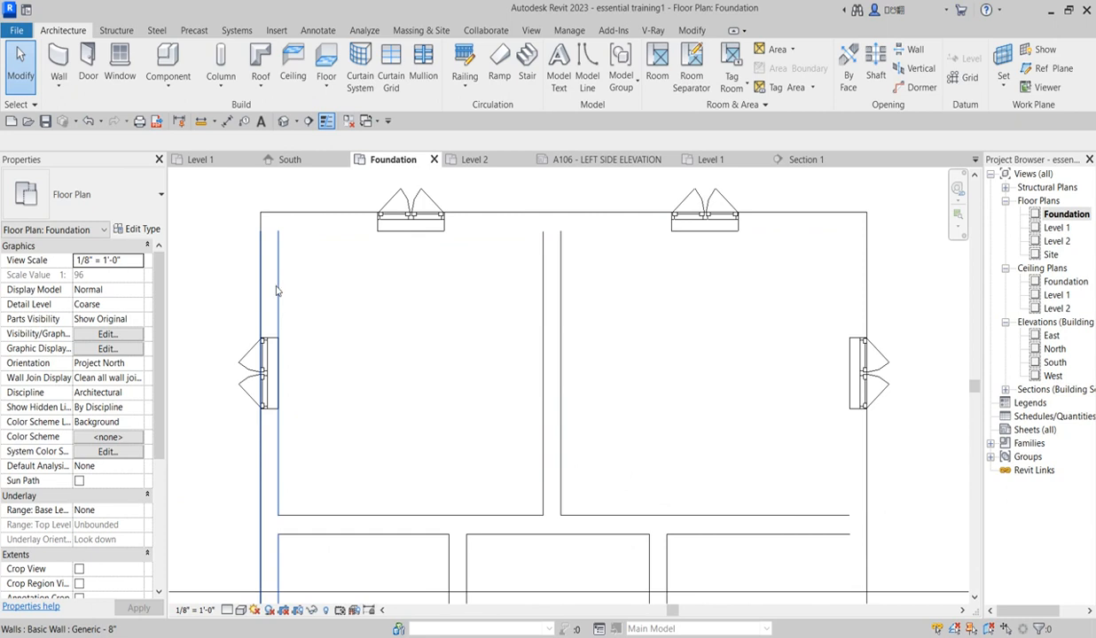
{"action": "scroll", "coordinate": [276, 291], "scroll_direction": "down", "scroll_amount": 2}
{"action": "scroll", "coordinate": [275, 292], "scroll_direction": "down", "scroll_amount": 2}
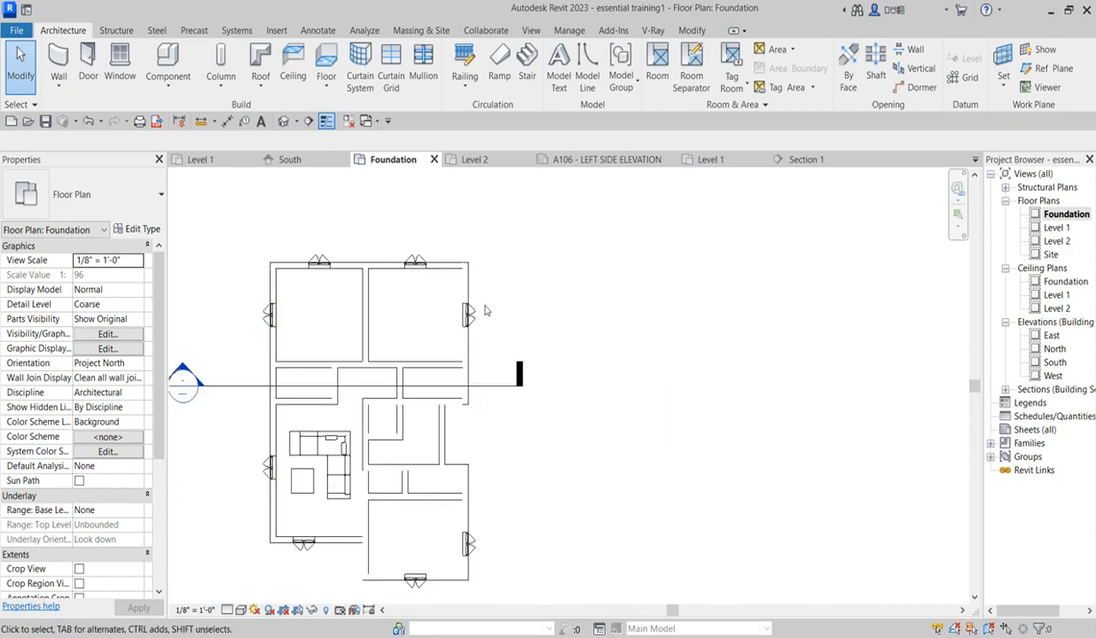
Step: Turn off Thin Lines in the Level 1 floor plan and open Section 1 to examine its wall cut lines
{"action": "double_click", "coordinate": [1056, 228]}
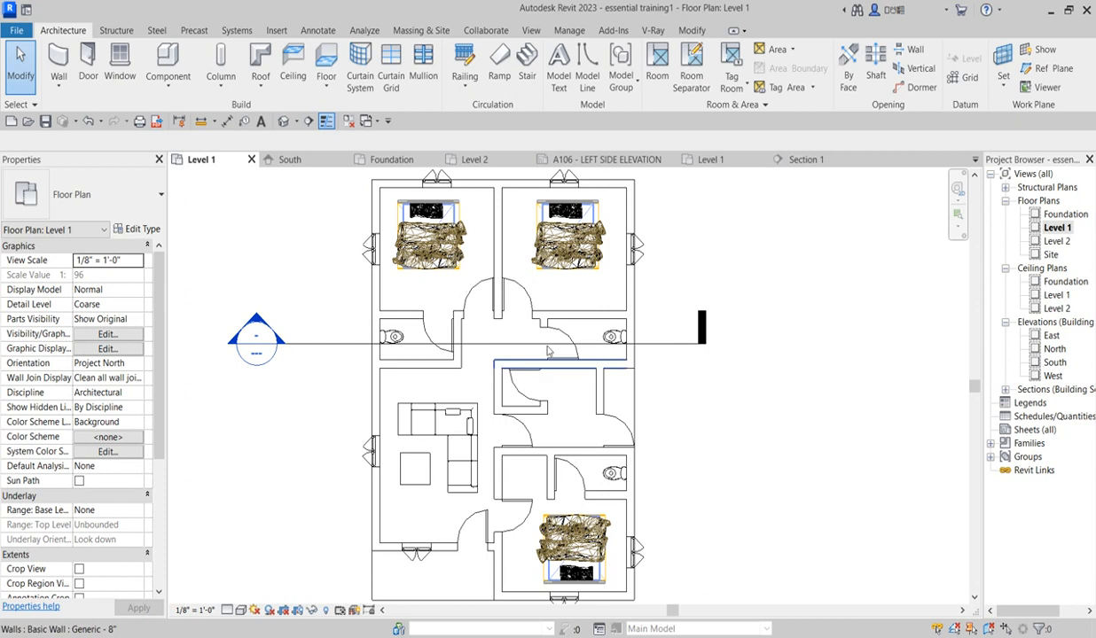
{"action": "left_click", "coordinate": [326, 122]}
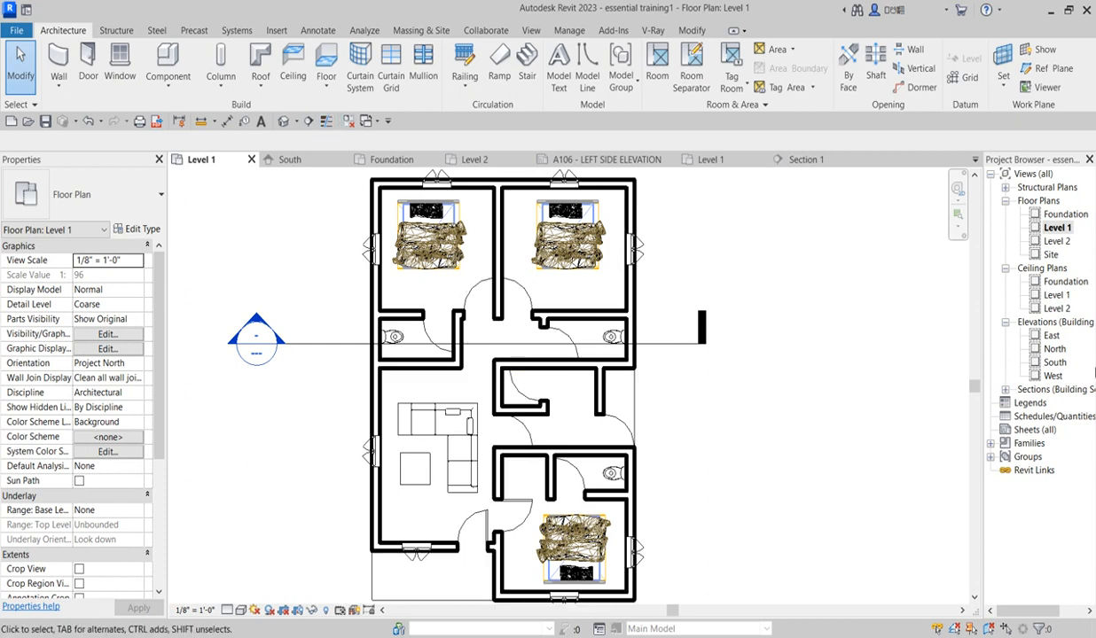
{"action": "left_click", "coordinate": [1005, 390]}
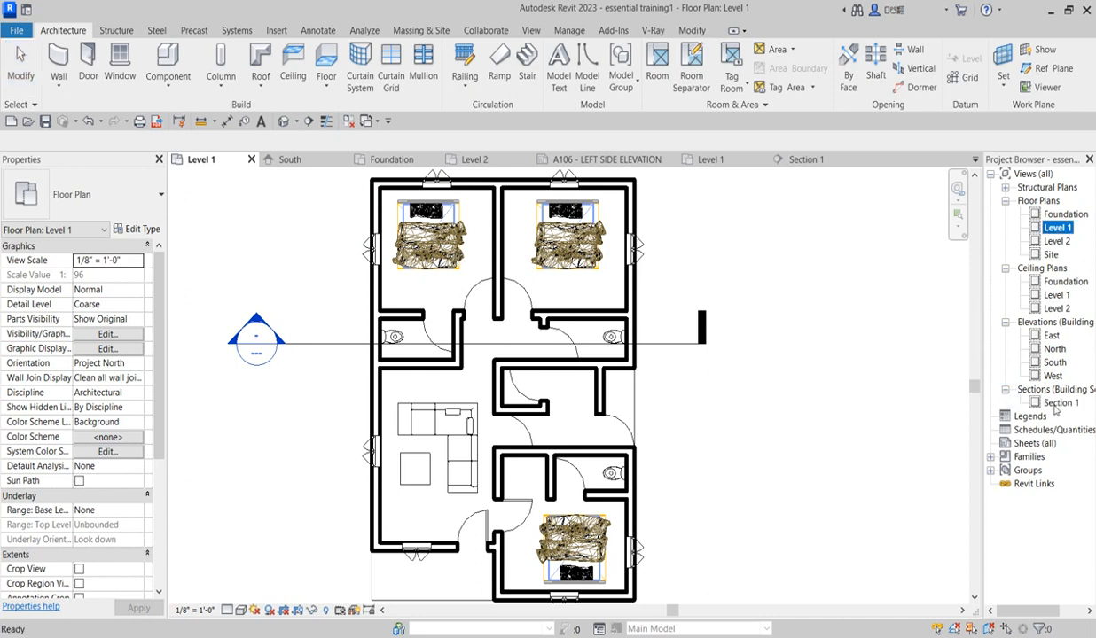
{"action": "double_click", "coordinate": [1057, 402]}
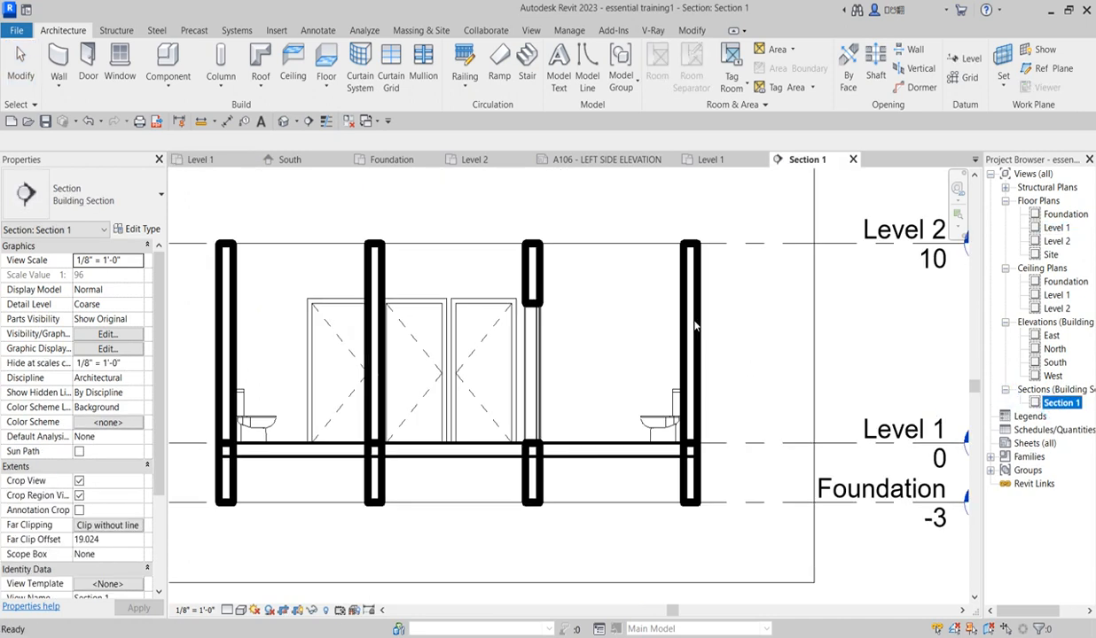
{"action": "scroll", "coordinate": [572, 339], "scroll_direction": "down", "scroll_amount": 3}
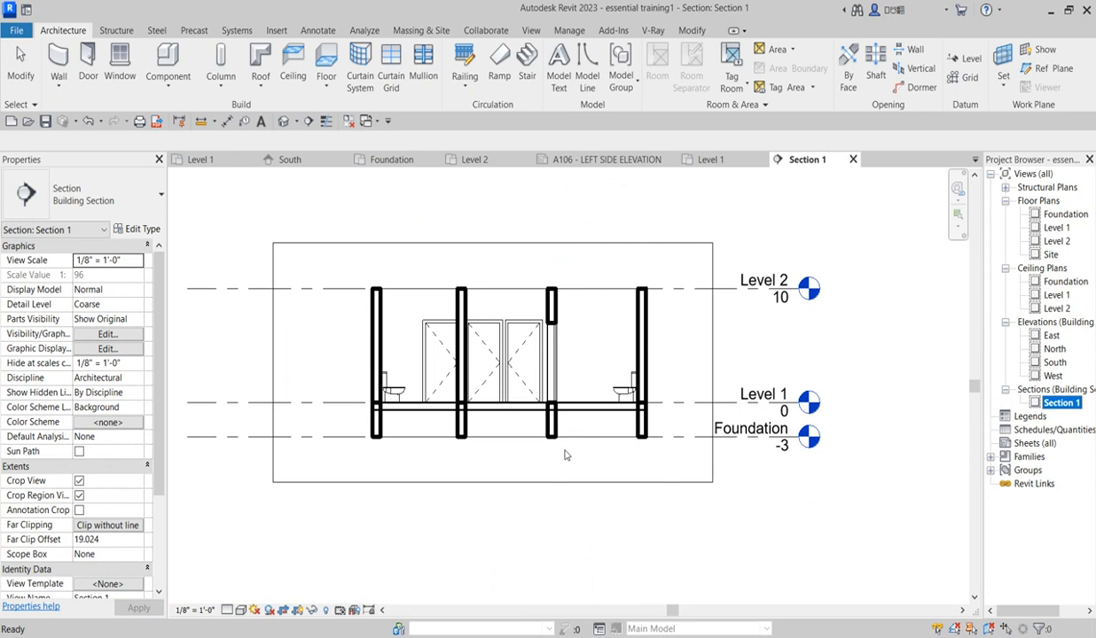
Step: From Section 1's Visibility/Graphic Overrides, set the Walls cut line weight to 5 in Object Styles
{"action": "key", "text": "v"}
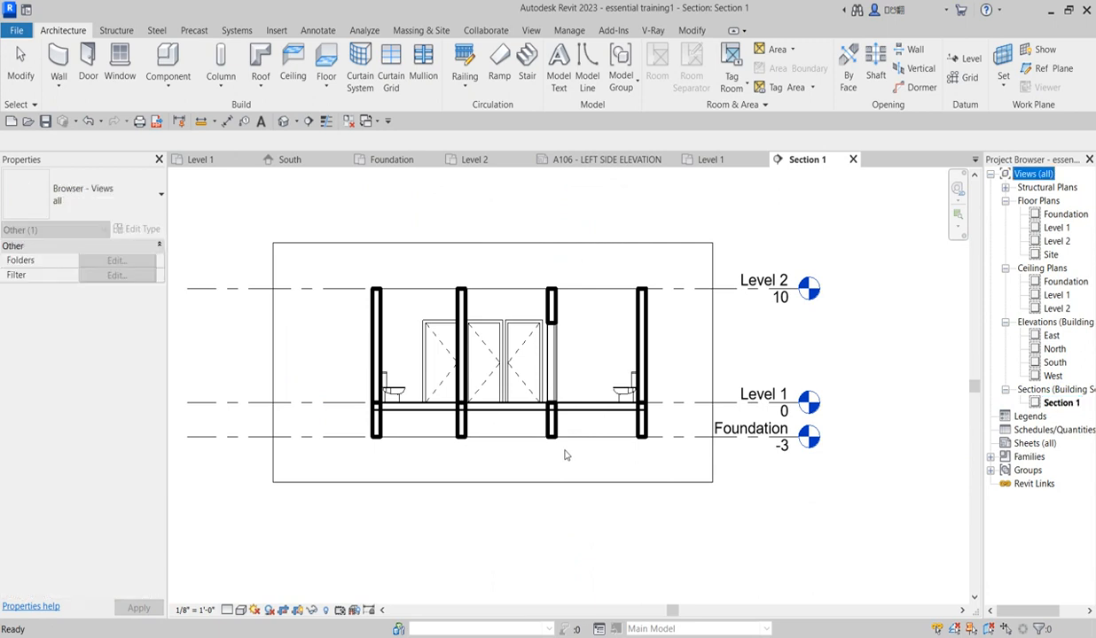
{"action": "left_click", "coordinate": [591, 483]}
{"action": "key", "text": "v"}
{"action": "key", "text": "g"}
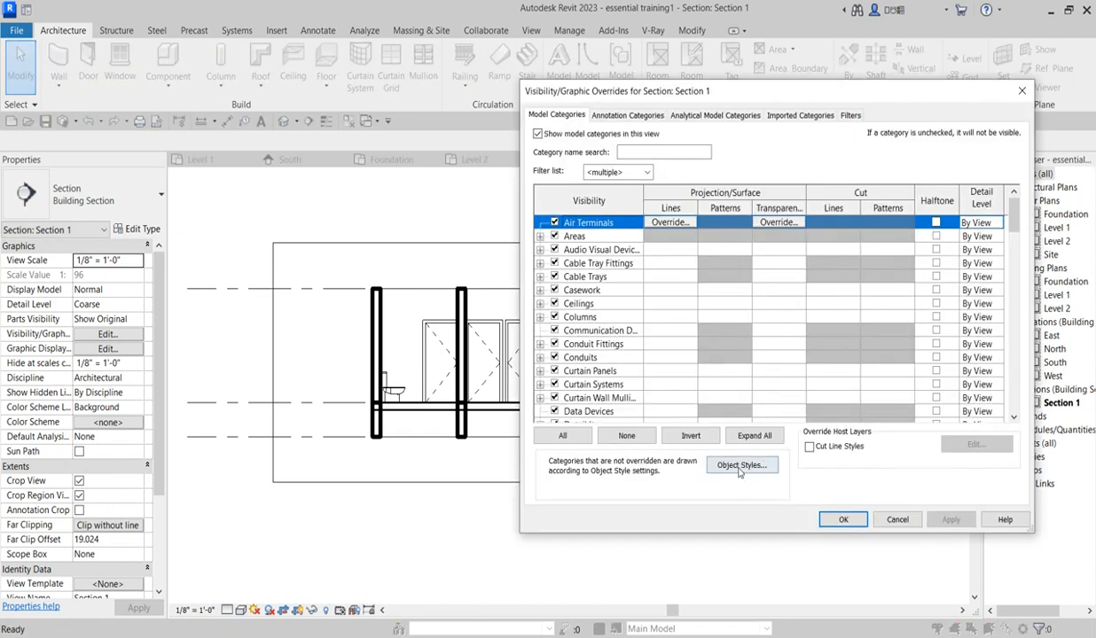
{"action": "left_click", "coordinate": [740, 467]}
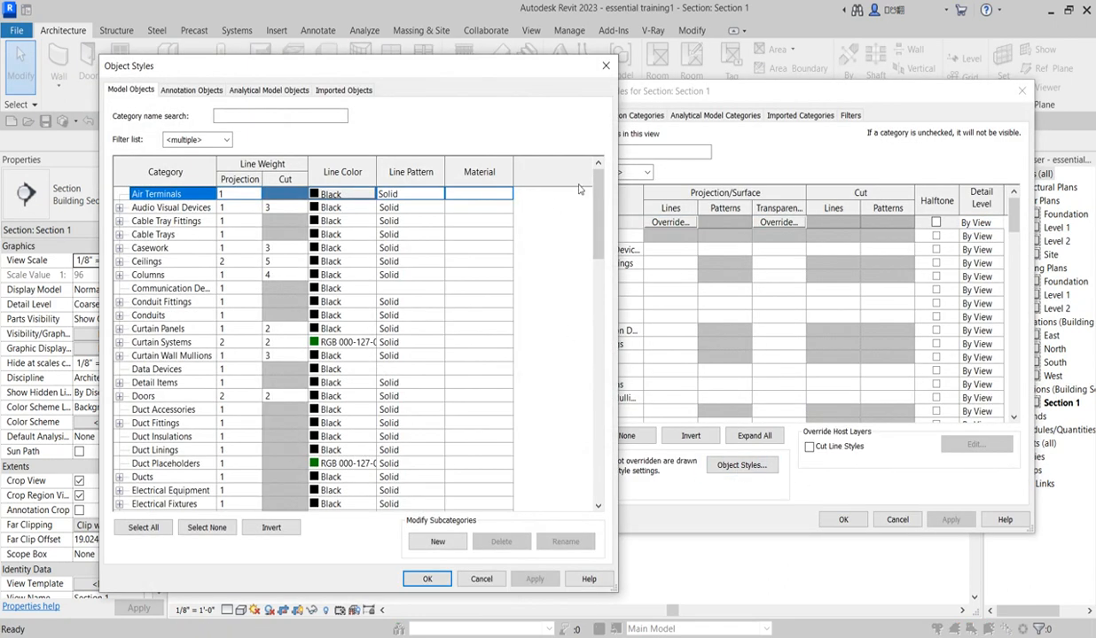
{"action": "left_click_drag", "start_coordinate": [594, 199], "coordinate": [616, 451]}
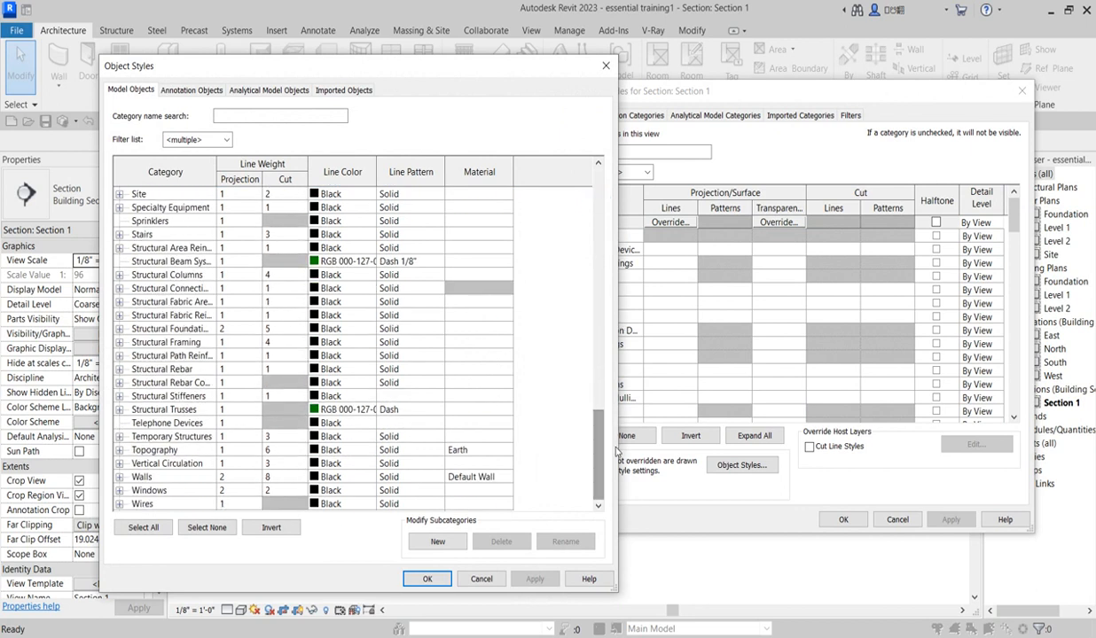
{"action": "left_click", "coordinate": [304, 483]}
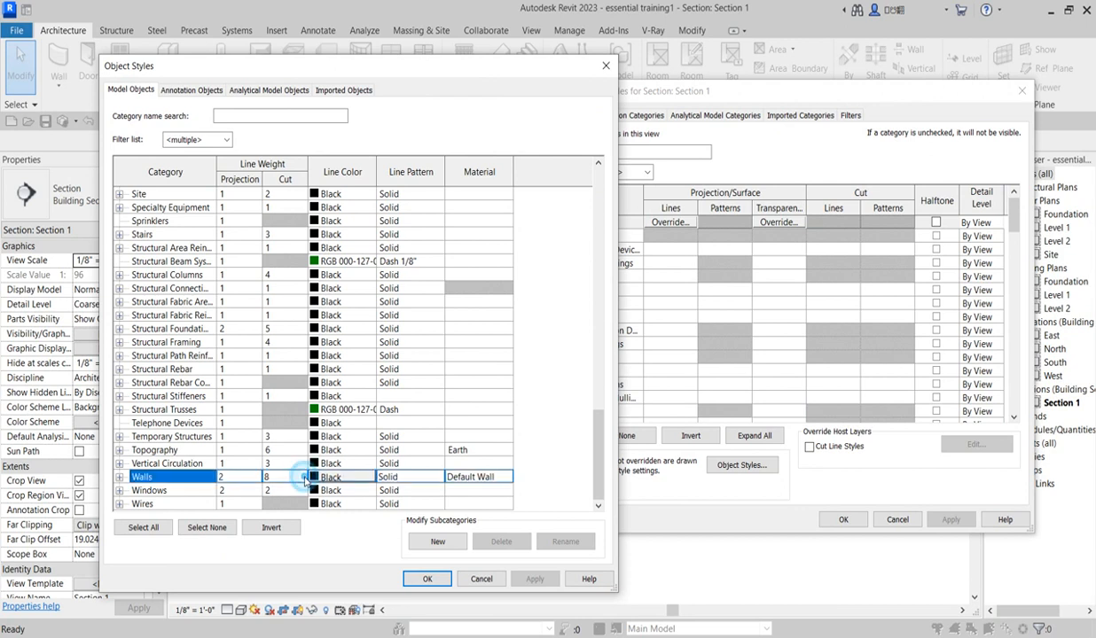
{"action": "left_click", "coordinate": [300, 483]}
{"action": "type", "text": "5"}
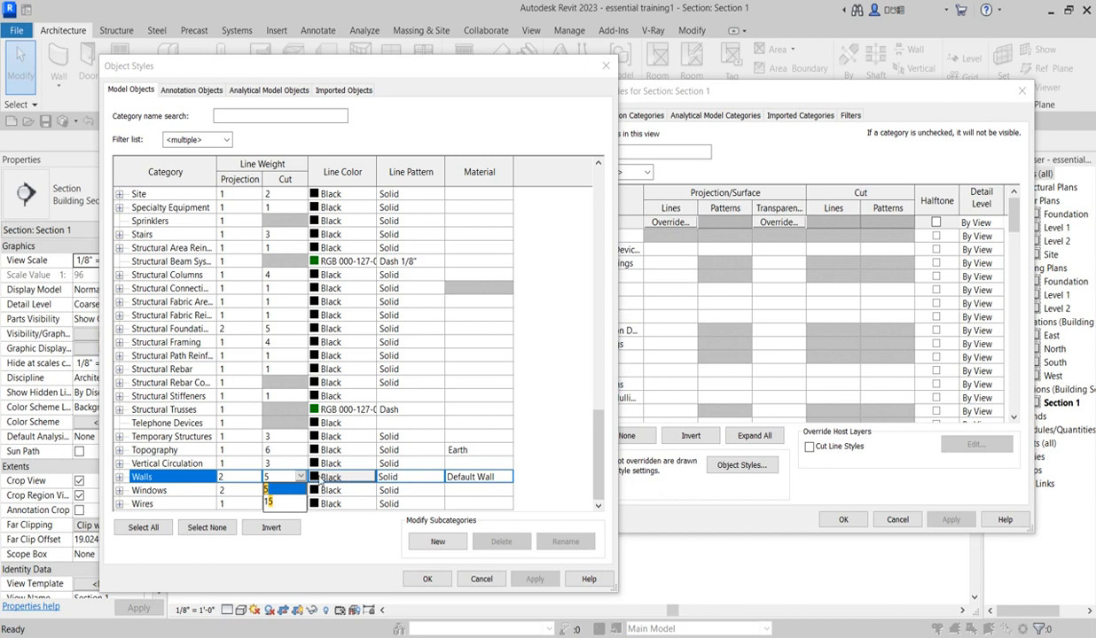
{"action": "key", "text": "Return"}
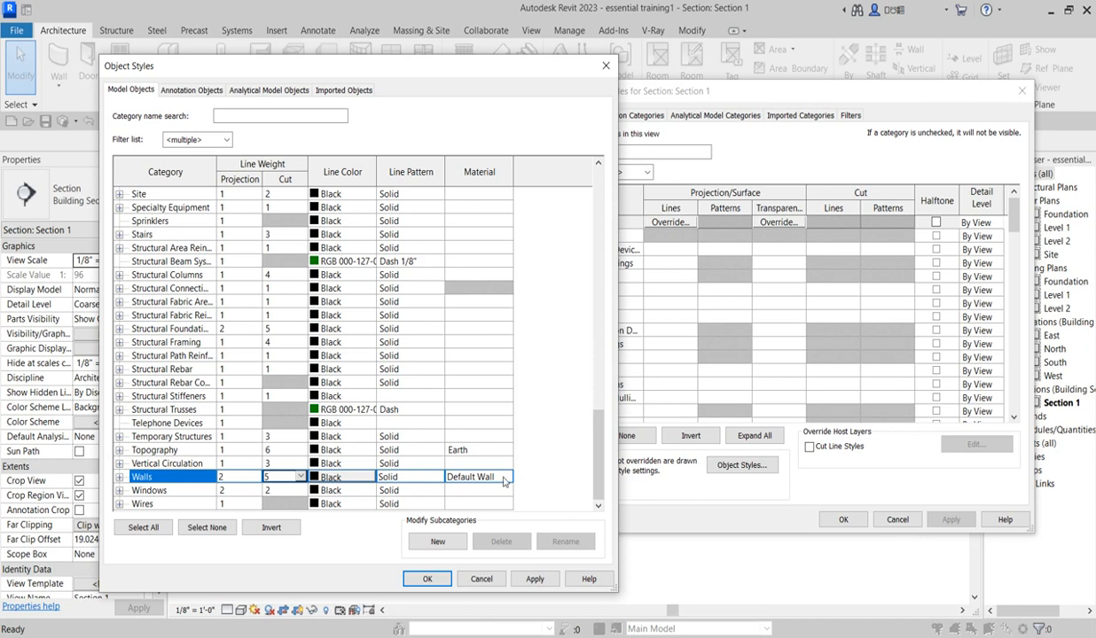
Step: Give the Walls category's Default Wall material a Solid fill foreground cut pattern and accept the object style and override settings
{"action": "left_click", "coordinate": [503, 480]}
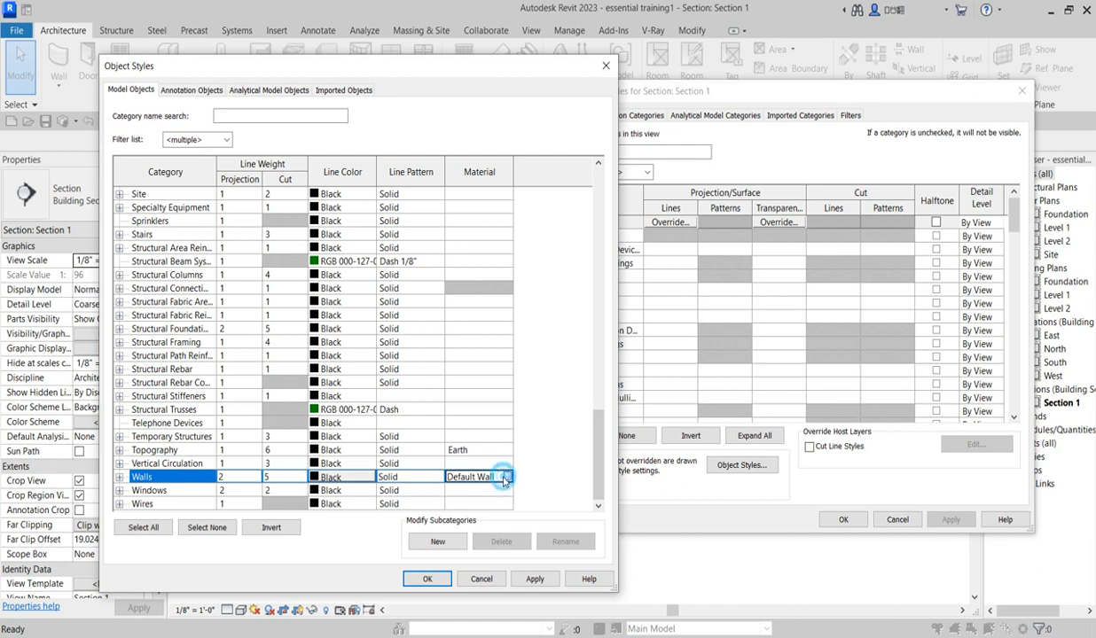
{"action": "left_click", "coordinate": [507, 477]}
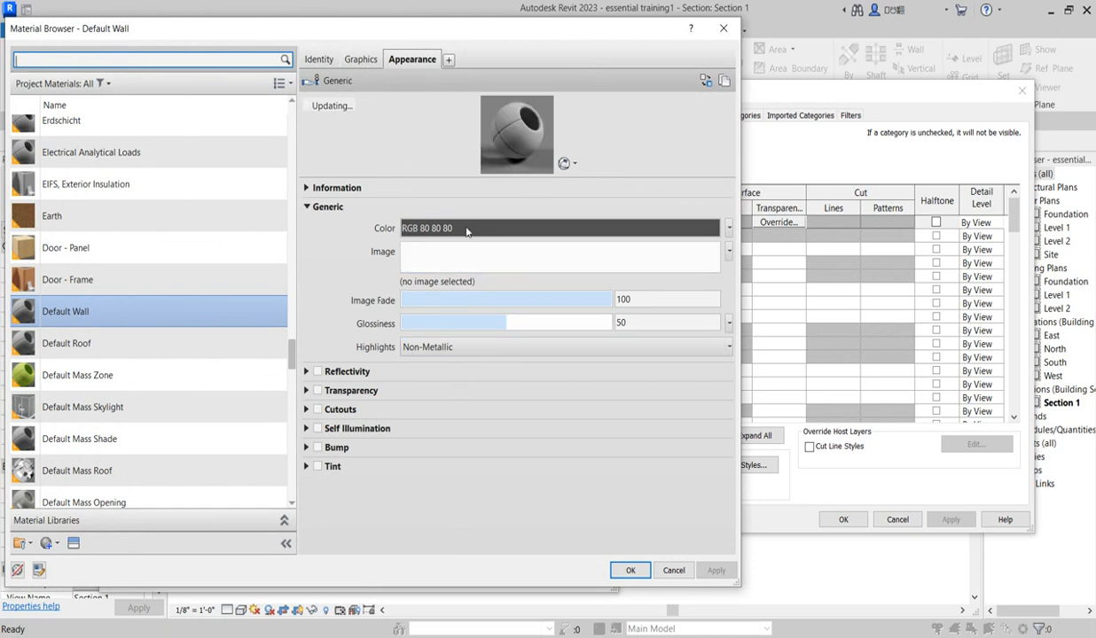
{"action": "left_click", "coordinate": [362, 59]}
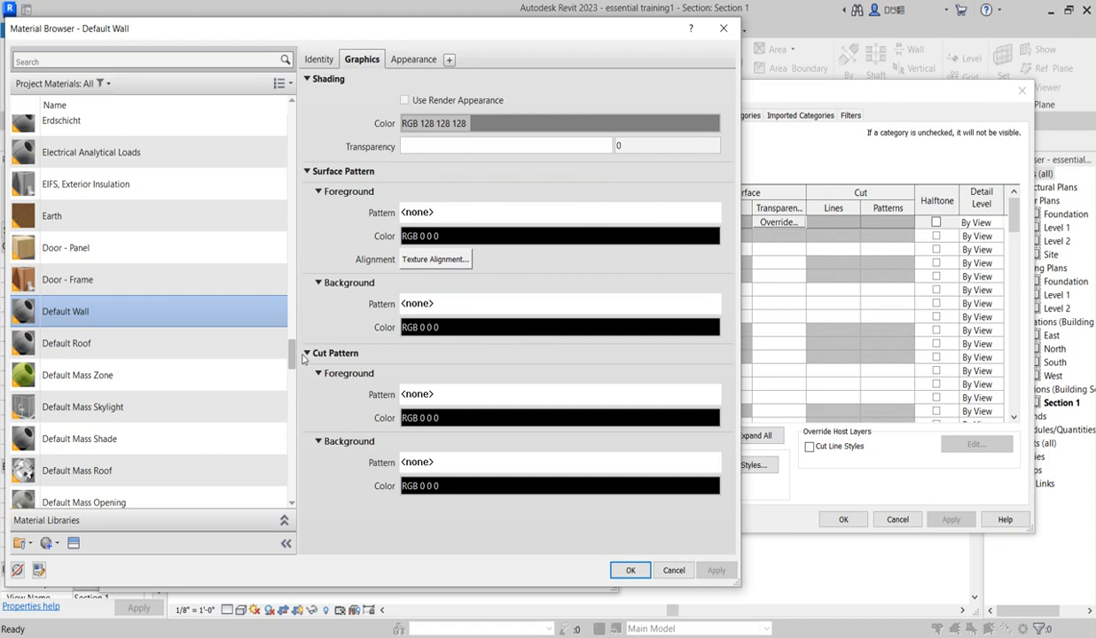
{"action": "left_click", "coordinate": [513, 395]}
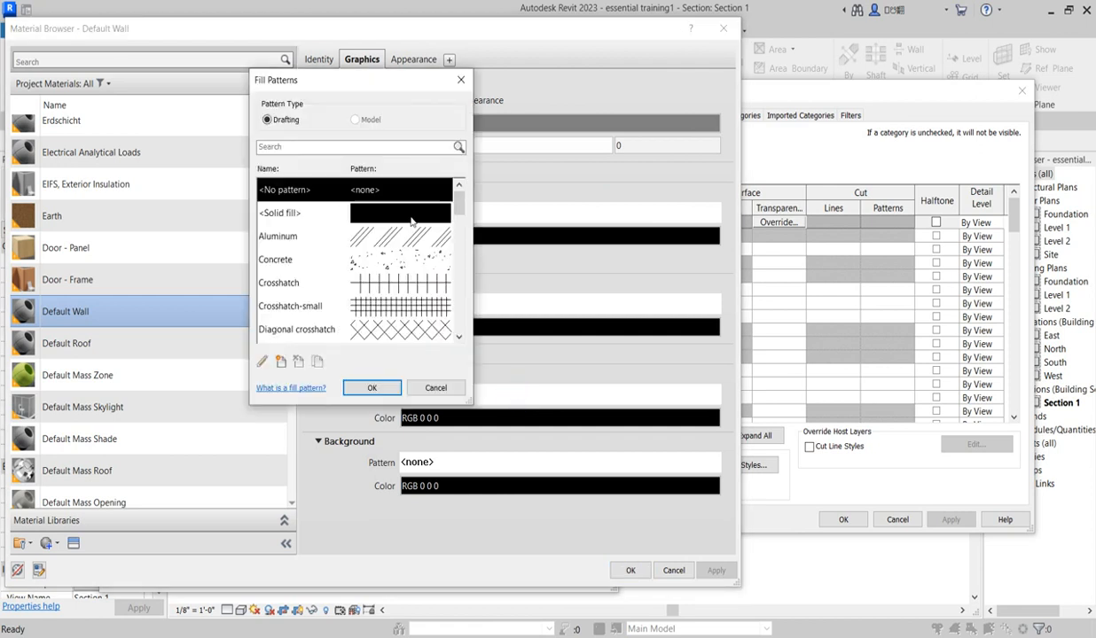
{"action": "left_click", "coordinate": [411, 217]}
{"action": "left_click", "coordinate": [390, 387]}
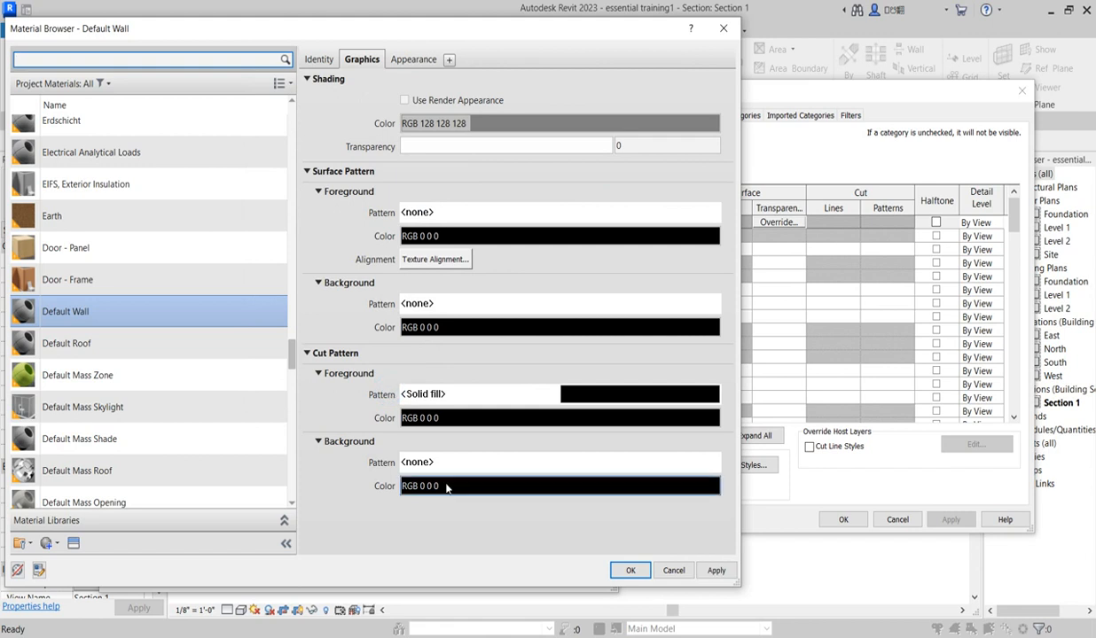
{"action": "left_click", "coordinate": [630, 570]}
{"action": "left_click", "coordinate": [427, 579]}
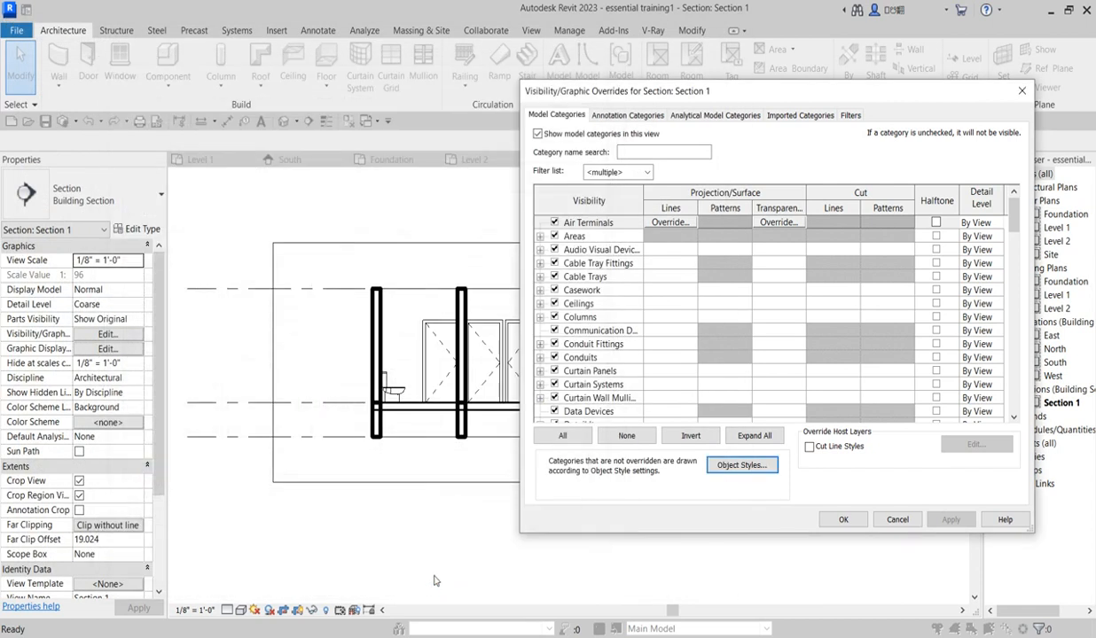
{"action": "left_click", "coordinate": [858, 519]}
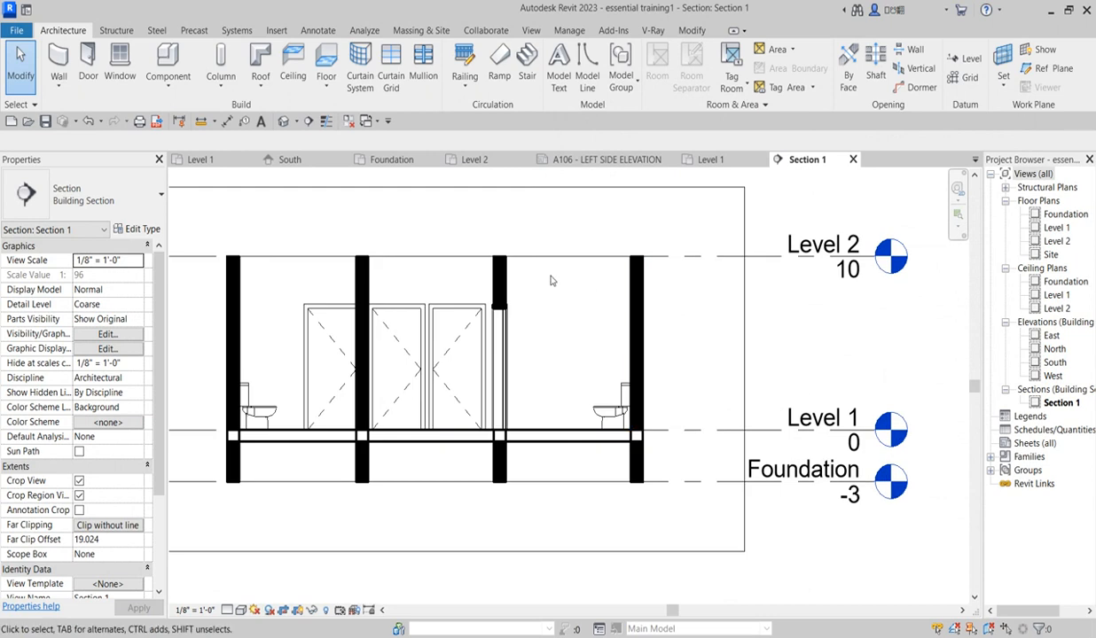
Step: Open the Level 1 floor plan, check its filled walls, and turn on Thin Lines
{"action": "double_click", "coordinate": [1056, 228]}
{"action": "scroll", "coordinate": [403, 460], "scroll_direction": "down", "scroll_amount": 2}
{"action": "scroll", "coordinate": [433, 471], "scroll_direction": "up", "scroll_amount": 3}
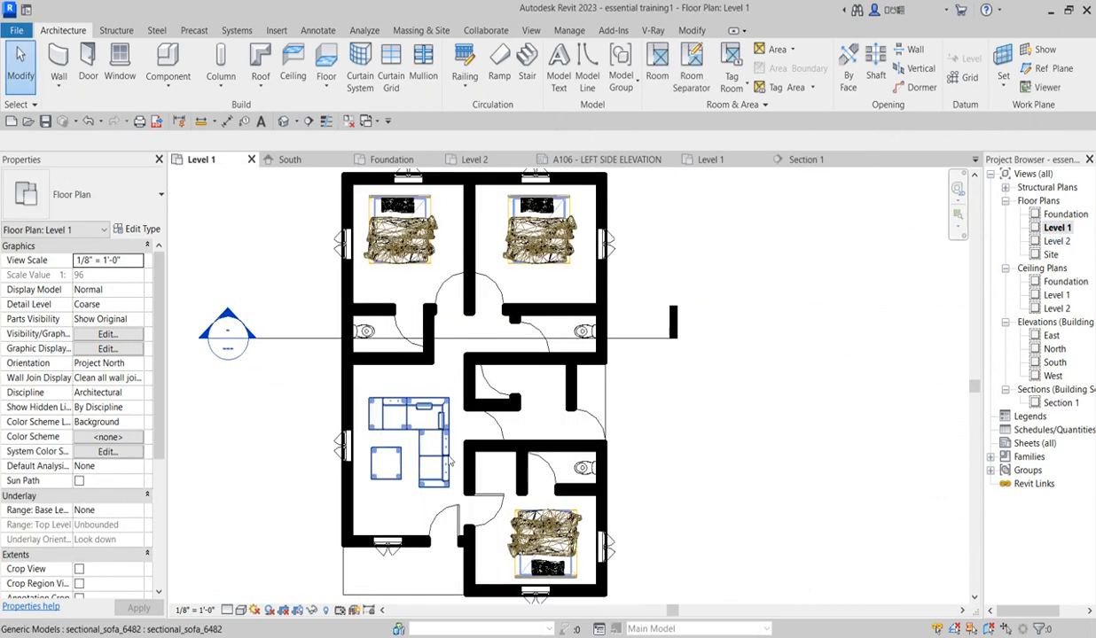
{"action": "scroll", "coordinate": [434, 471], "scroll_direction": "up", "scroll_amount": 3}
{"action": "scroll", "coordinate": [506, 409], "scroll_direction": "down", "scroll_amount": 1}
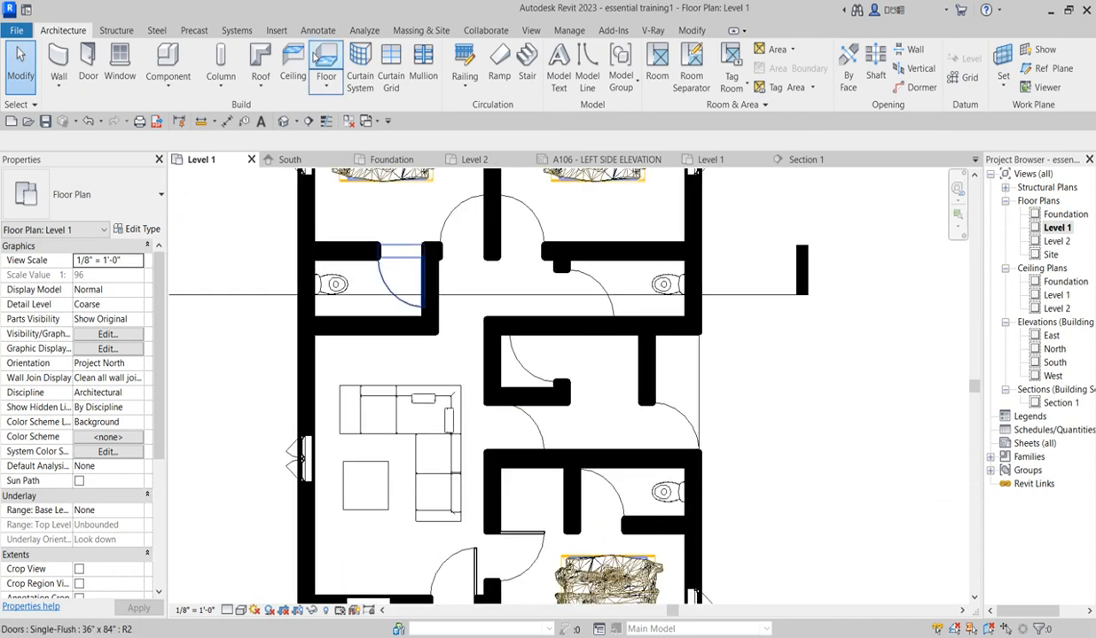
{"action": "left_click", "coordinate": [326, 121]}
Step: Compare the solid-filled Level 1 walls with Thin Lines off and on
{"action": "scroll", "coordinate": [514, 371], "scroll_direction": "down", "scroll_amount": 2}
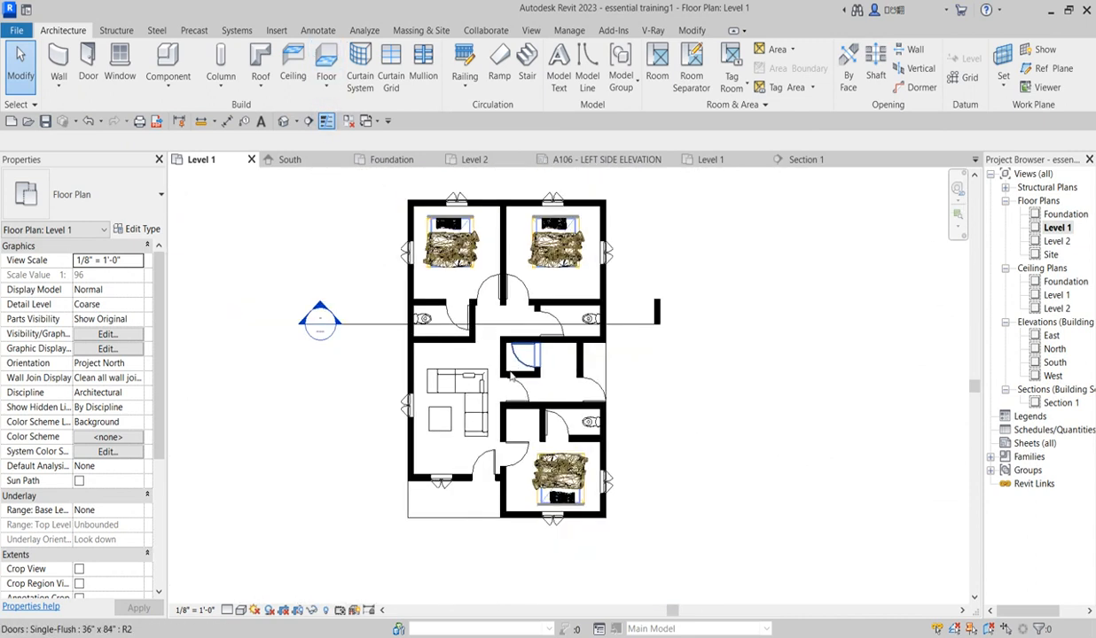
{"action": "scroll", "coordinate": [390, 282], "scroll_direction": "up", "scroll_amount": 1}
{"action": "scroll", "coordinate": [416, 286], "scroll_direction": "up", "scroll_amount": 1}
{"action": "scroll", "coordinate": [428, 288], "scroll_direction": "down", "scroll_amount": 2}
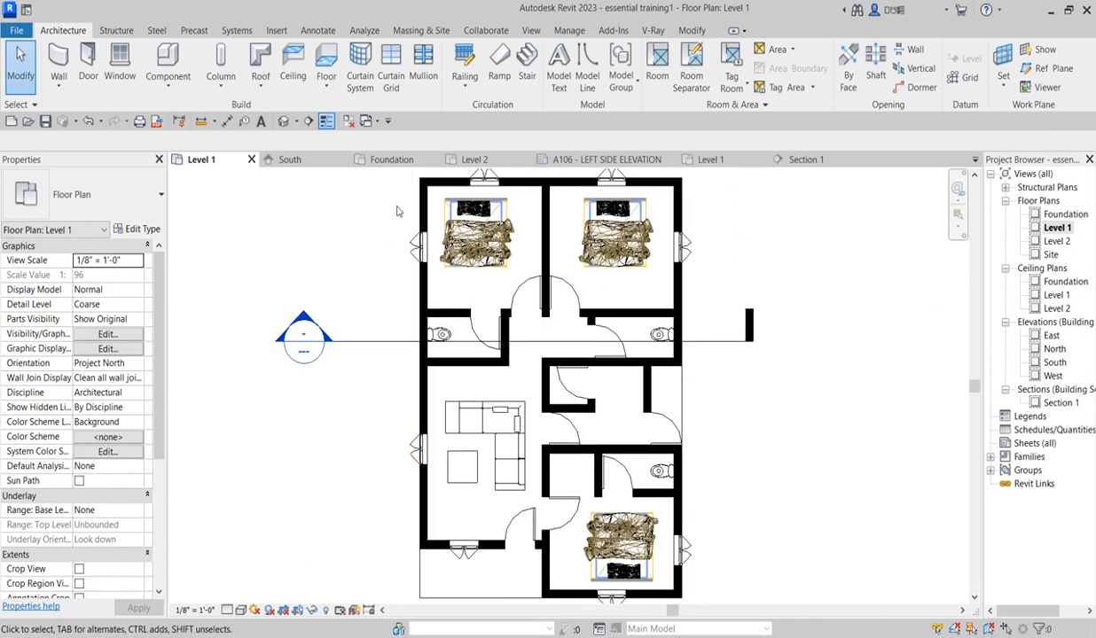
{"action": "left_click", "coordinate": [325, 120]}
{"action": "left_click", "coordinate": [324, 121]}
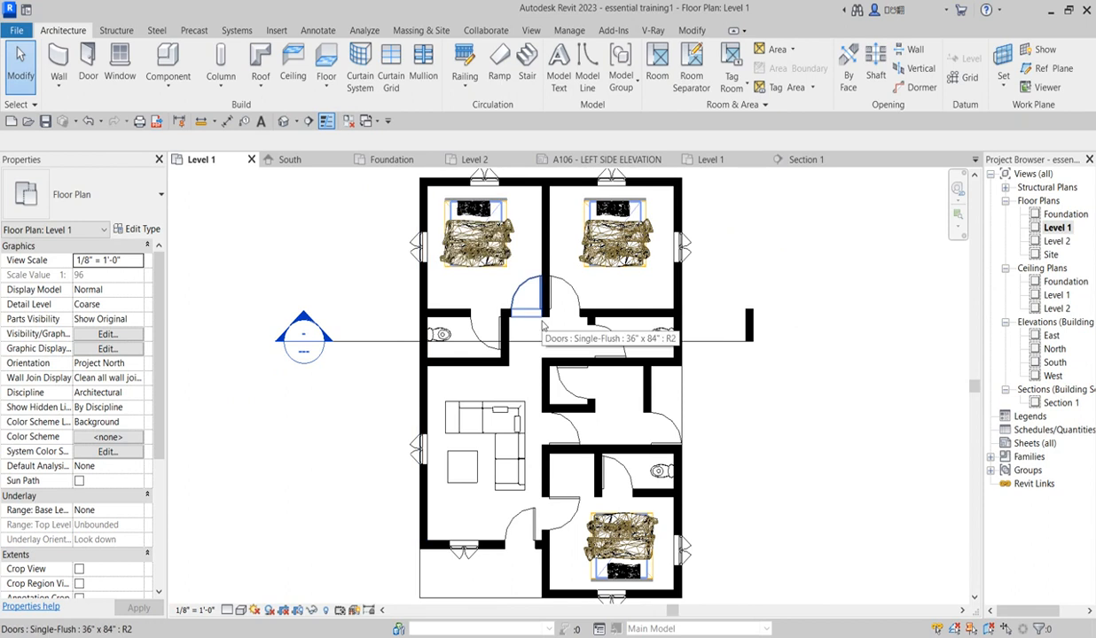
Step: In Level 1's Visibility/Graphic Overrides, set the Walls cut line weight to No Override
{"action": "key", "text": "v"}
{"action": "key", "text": "v"}
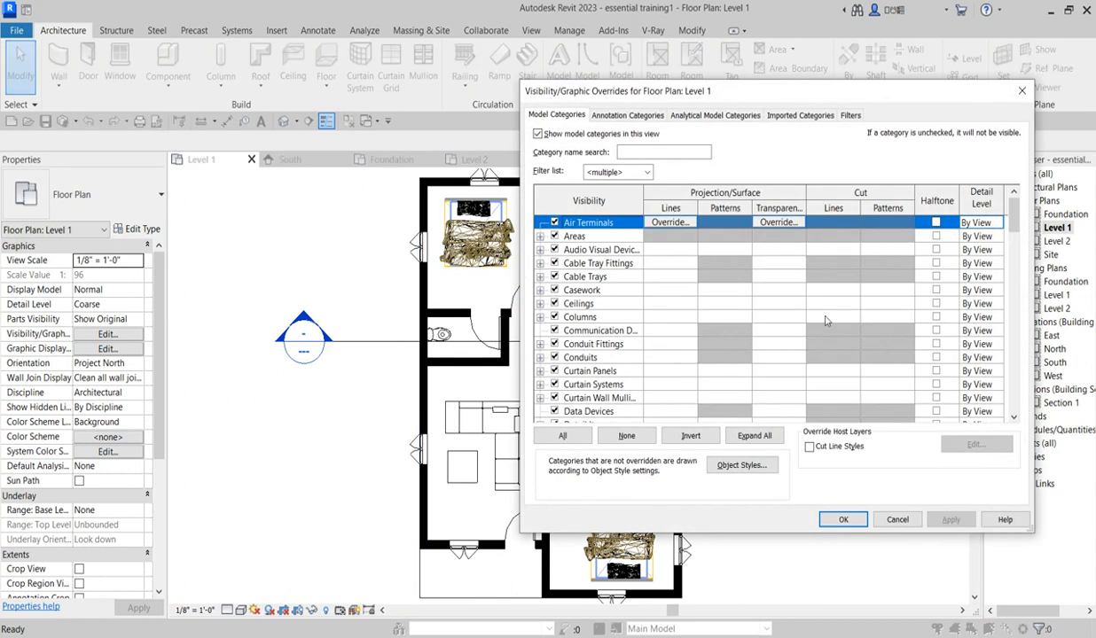
{"action": "scroll", "coordinate": [1008, 228], "scroll_direction": "down", "scroll_amount": 7}
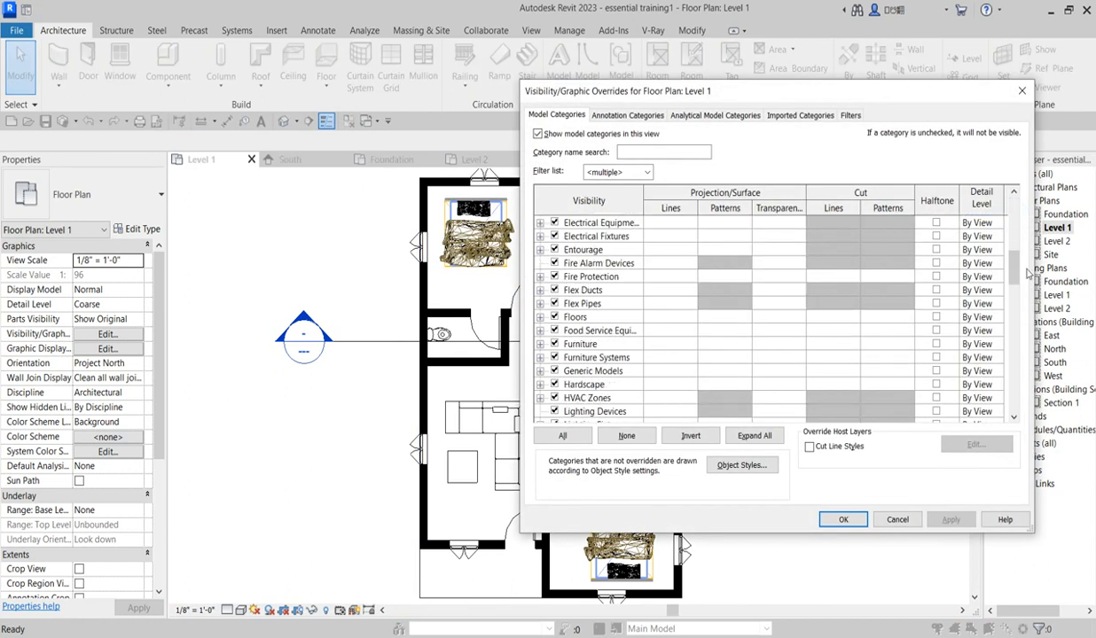
{"action": "left_click_drag", "start_coordinate": [1014, 276], "coordinate": [1021, 406]}
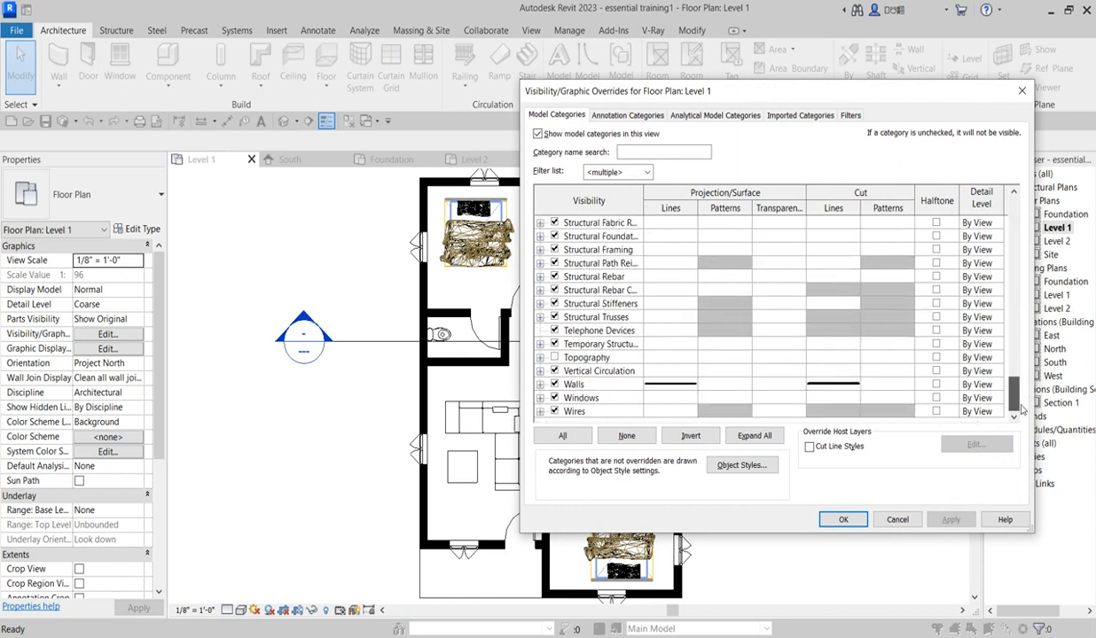
{"action": "left_click", "coordinate": [857, 386]}
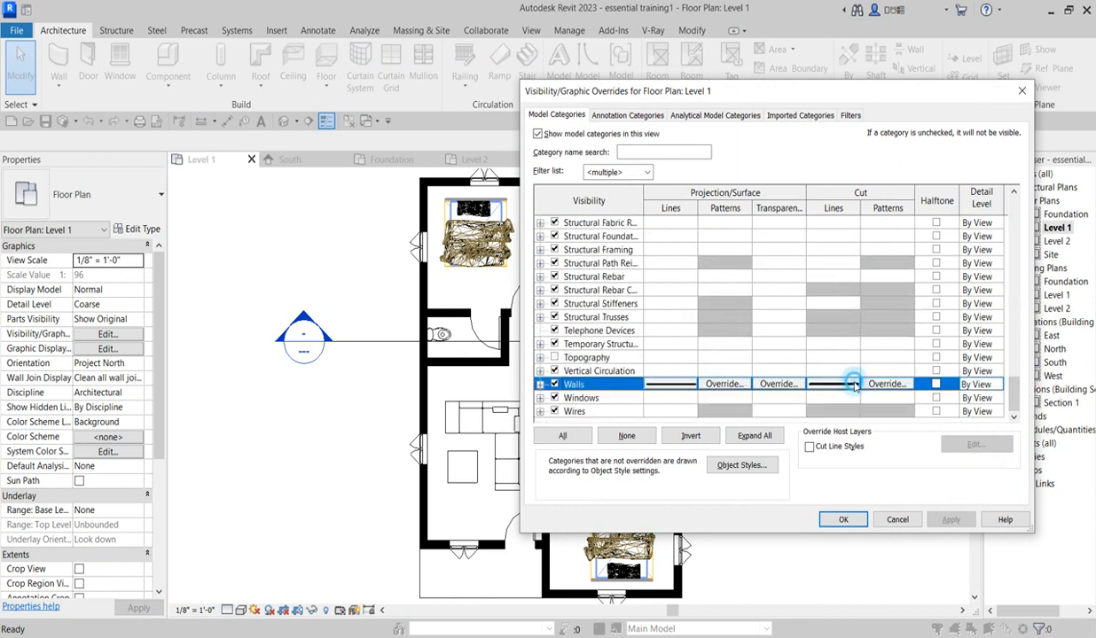
{"action": "left_click", "coordinate": [856, 385]}
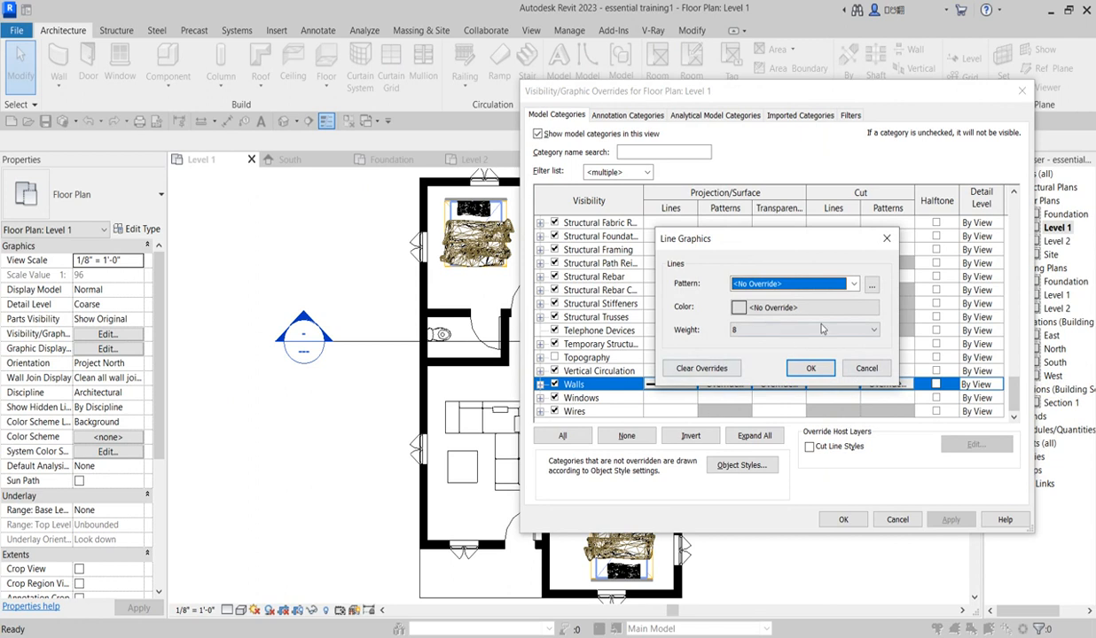
{"action": "left_click", "coordinate": [876, 332]}
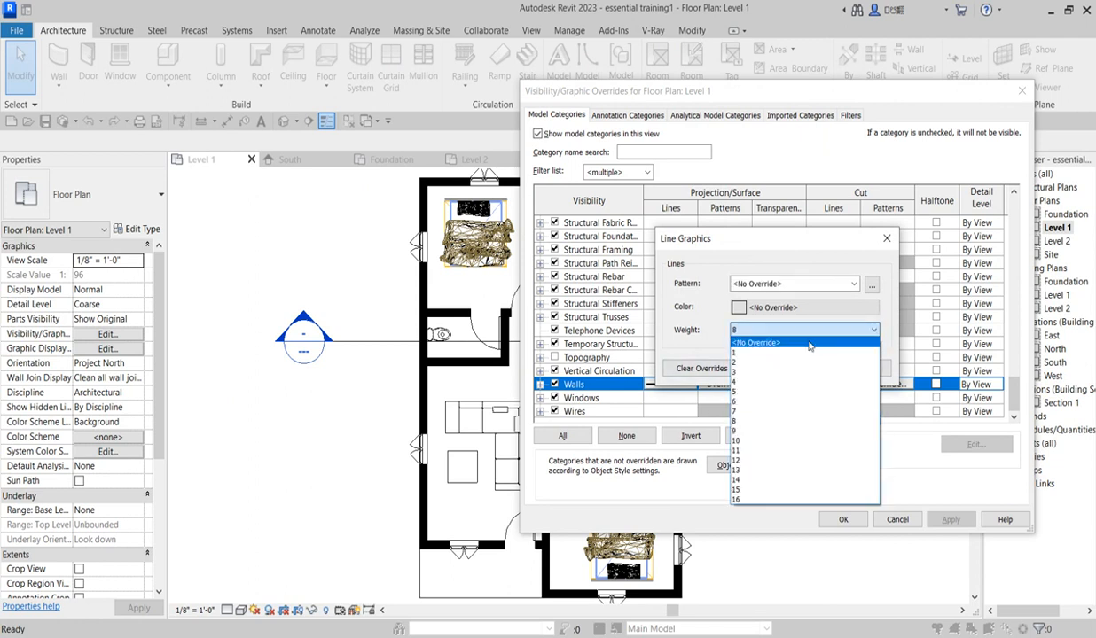
{"action": "left_click", "coordinate": [751, 346]}
{"action": "left_click", "coordinate": [802, 369]}
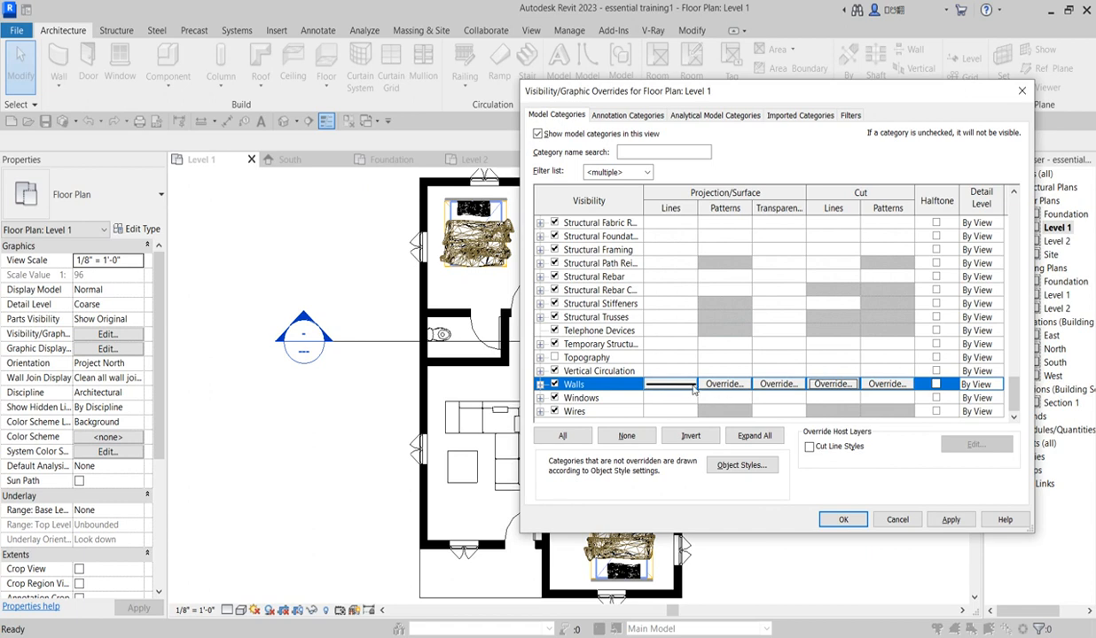
Step: Set the Walls projection line weight to No Override and accept the Level 1 visibility overrides
{"action": "left_click", "coordinate": [696, 385]}
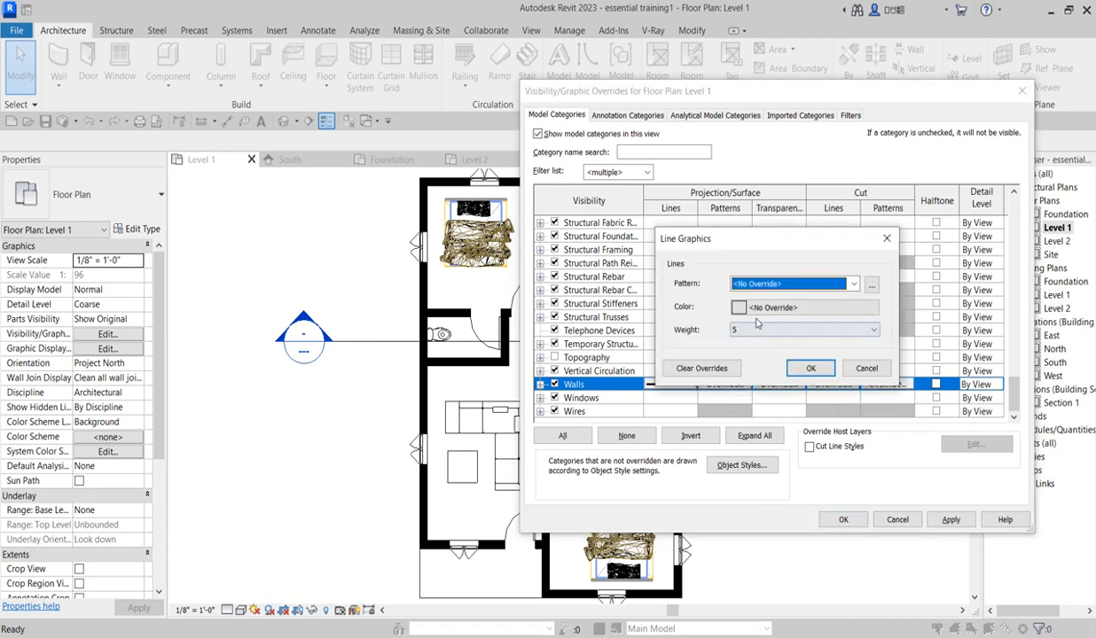
{"action": "left_click", "coordinate": [764, 330]}
{"action": "left_click", "coordinate": [754, 328]}
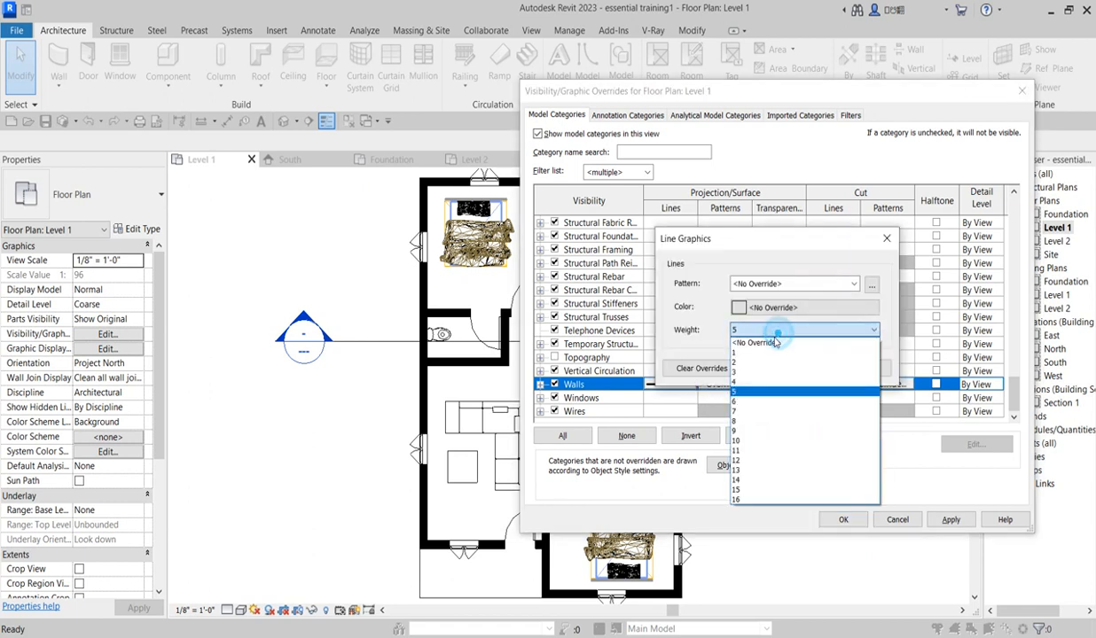
{"action": "left_click", "coordinate": [760, 353]}
{"action": "left_click", "coordinate": [757, 329]}
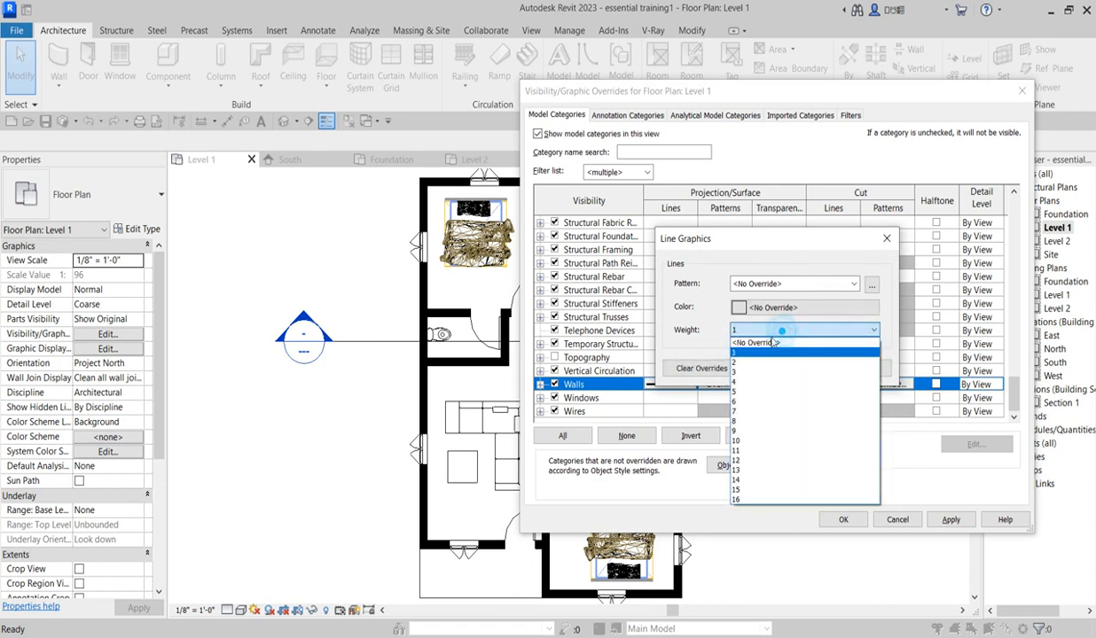
{"action": "left_click", "coordinate": [768, 343]}
{"action": "left_click", "coordinate": [806, 367]}
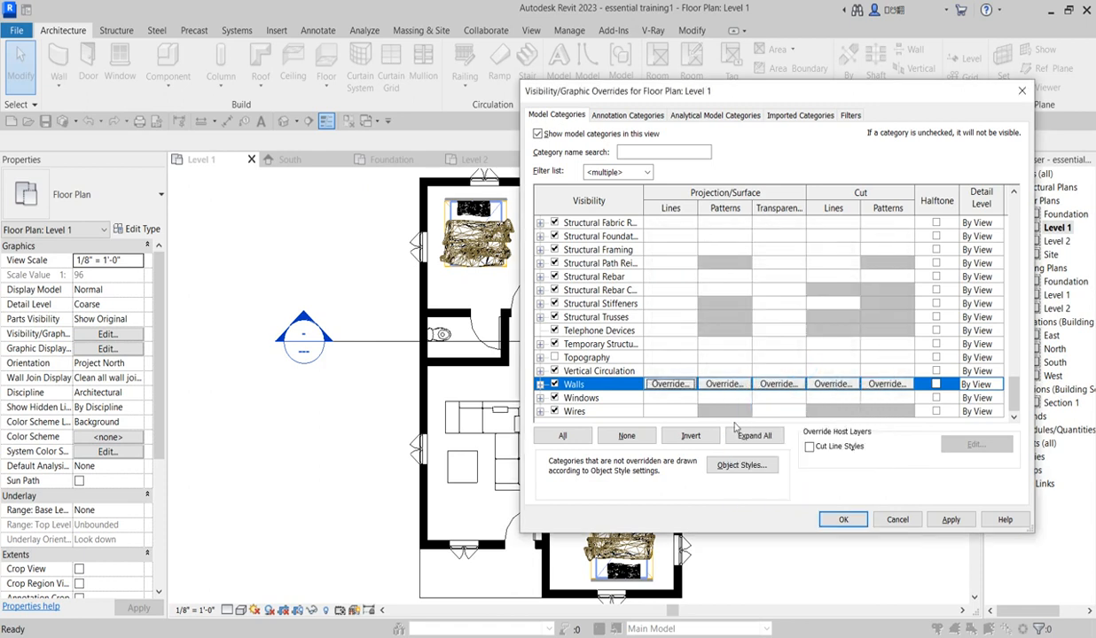
{"action": "left_click", "coordinate": [840, 519]}
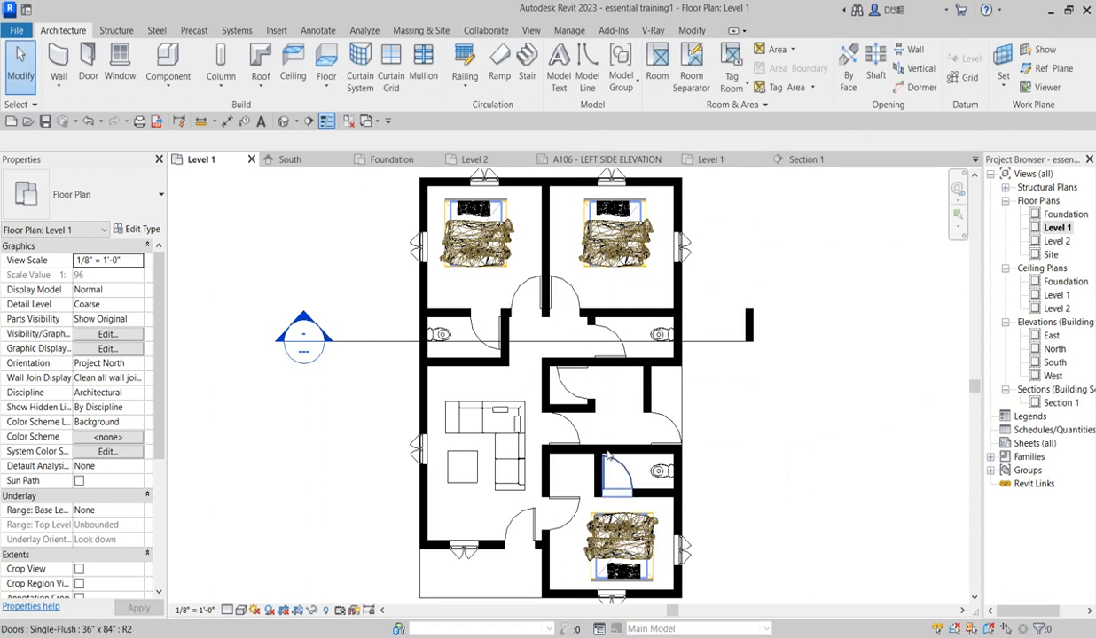
Step: Toggle Thin Lines repeatedly to check how the Level 1 walls display without the line weight overrides
{"action": "left_click", "coordinate": [326, 124]}
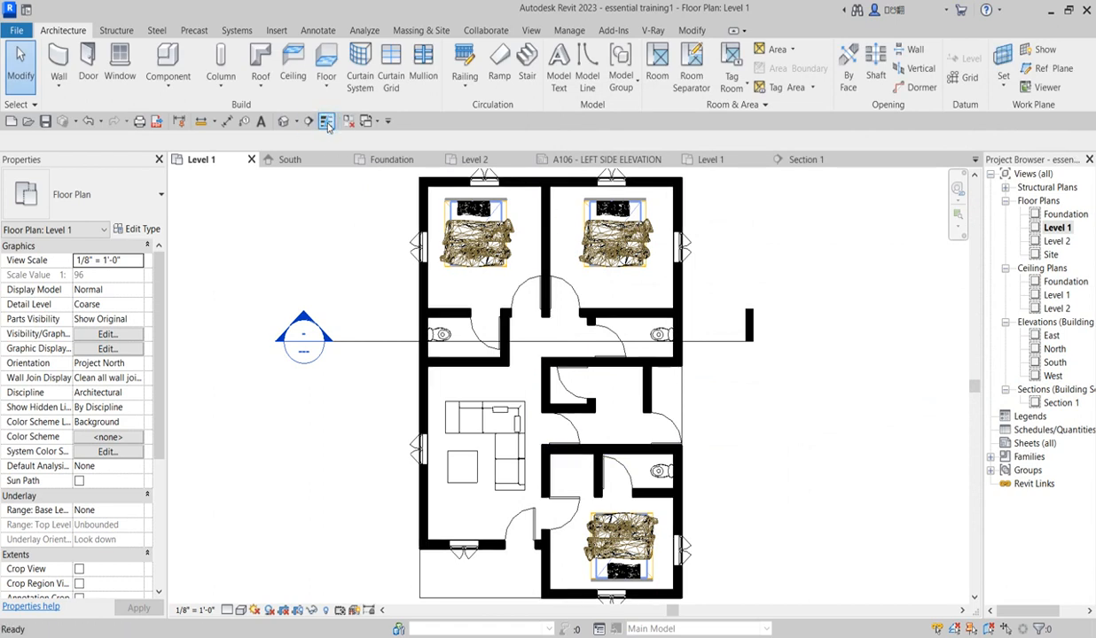
{"action": "left_click", "coordinate": [326, 124]}
{"action": "left_click", "coordinate": [327, 123]}
{"action": "left_click", "coordinate": [326, 123]}
{"action": "left_click", "coordinate": [327, 123]}
{"action": "left_click", "coordinate": [326, 123]}
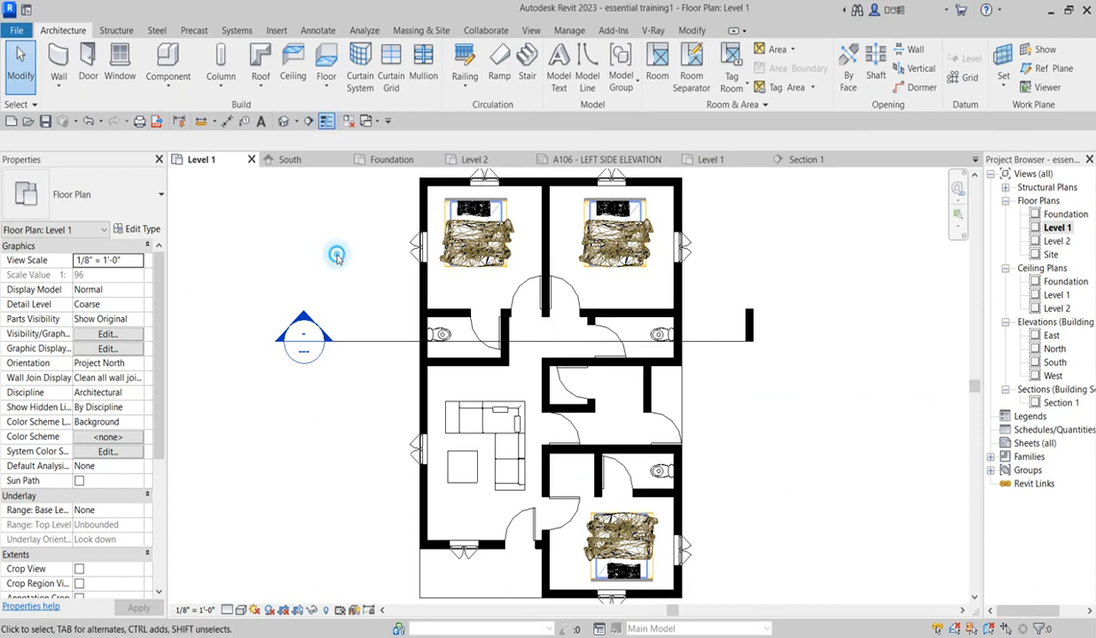
{"action": "scroll", "coordinate": [436, 268], "scroll_direction": "up", "scroll_amount": 4}
{"action": "scroll", "coordinate": [399, 409], "scroll_direction": "down", "scroll_amount": 5}
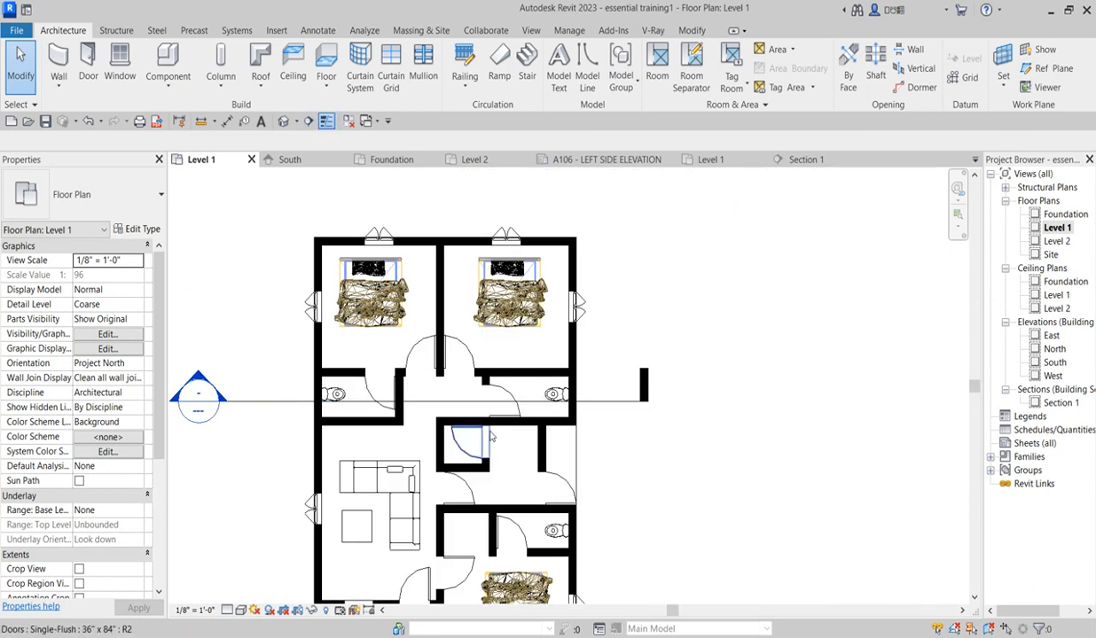
{"action": "scroll", "coordinate": [425, 412], "scroll_direction": "down", "scroll_amount": 2}
{"action": "scroll", "coordinate": [461, 416], "scroll_direction": "up", "scroll_amount": 2}
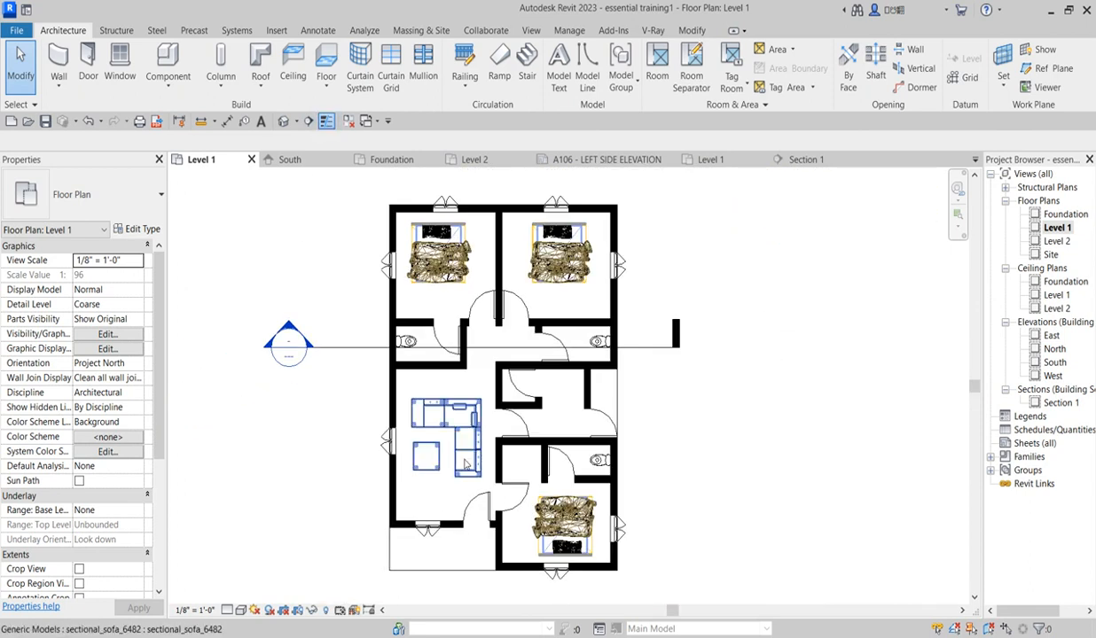
{"action": "scroll", "coordinate": [489, 424], "scroll_direction": "down", "scroll_amount": 2}
{"action": "scroll", "coordinate": [383, 373], "scroll_direction": "up", "scroll_amount": 3}
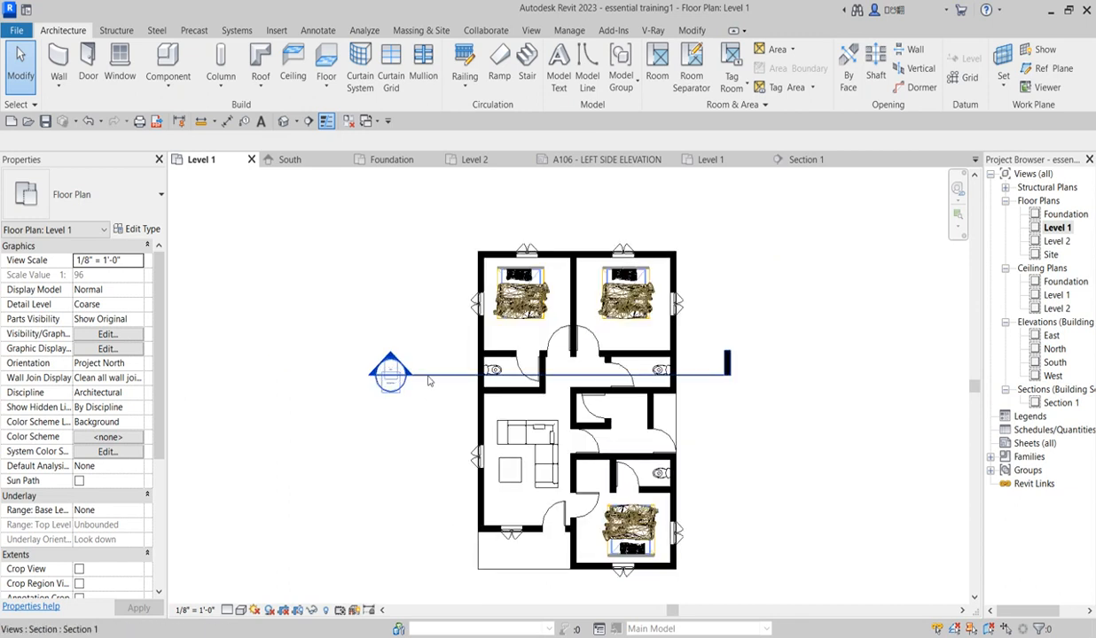
{"action": "scroll", "coordinate": [541, 362], "scroll_direction": "down", "scroll_amount": 2}
{"action": "scroll", "coordinate": [590, 373], "scroll_direction": "up", "scroll_amount": 2}
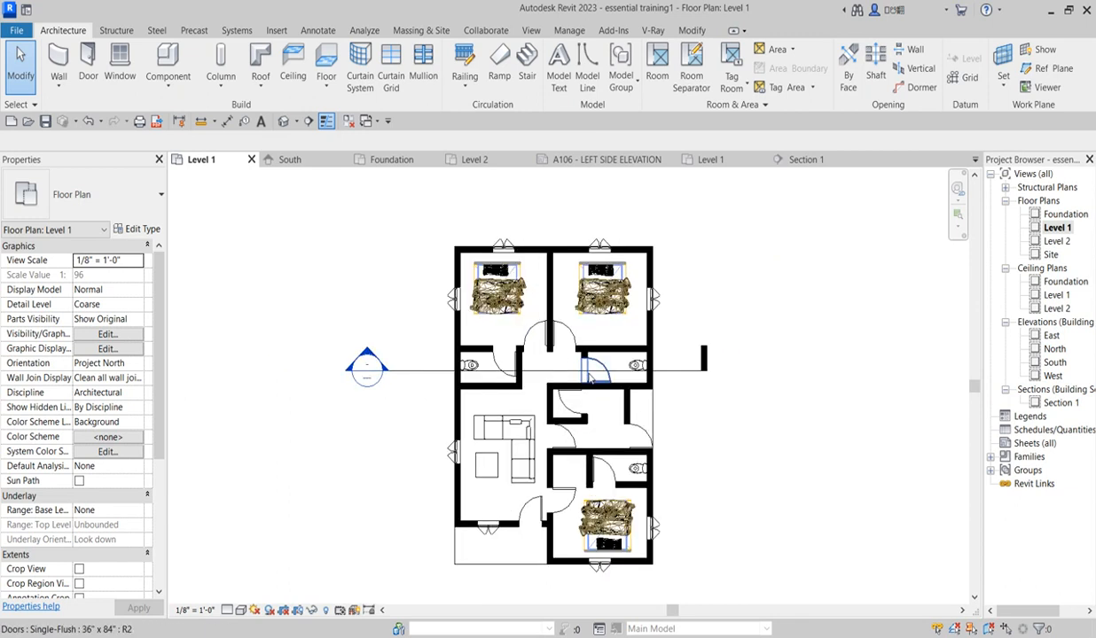
{"action": "scroll", "coordinate": [607, 366], "scroll_direction": "down", "scroll_amount": 1}
{"action": "scroll", "coordinate": [633, 365], "scroll_direction": "up", "scroll_amount": 2}
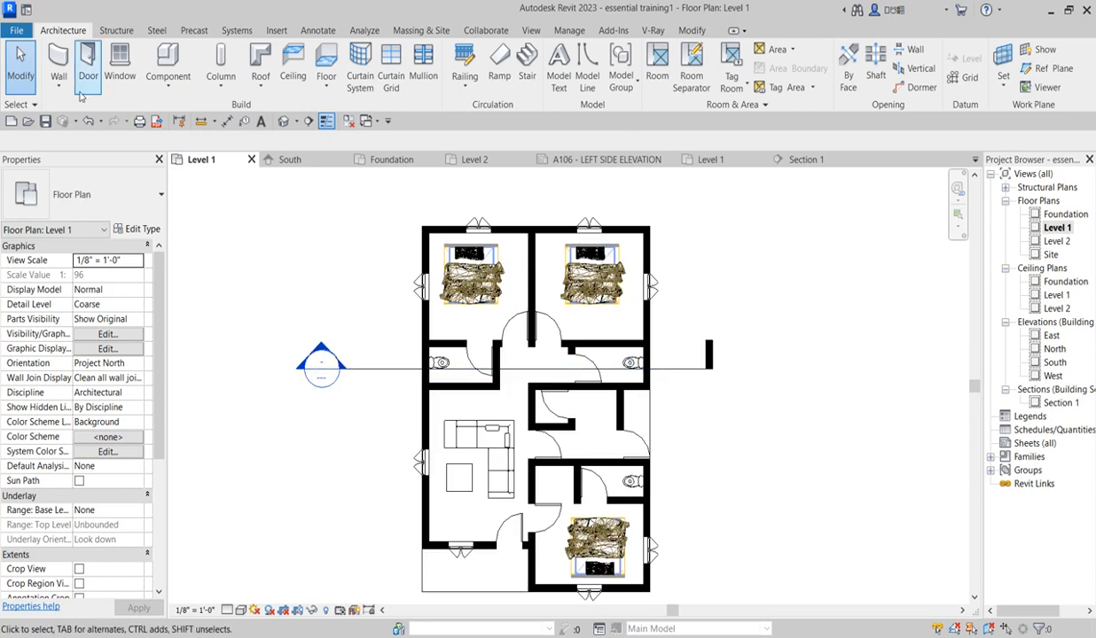
Step: Start placing a window of the Fixed 24" x 24" type with its Head Height set to 7
{"action": "left_click", "coordinate": [120, 60]}
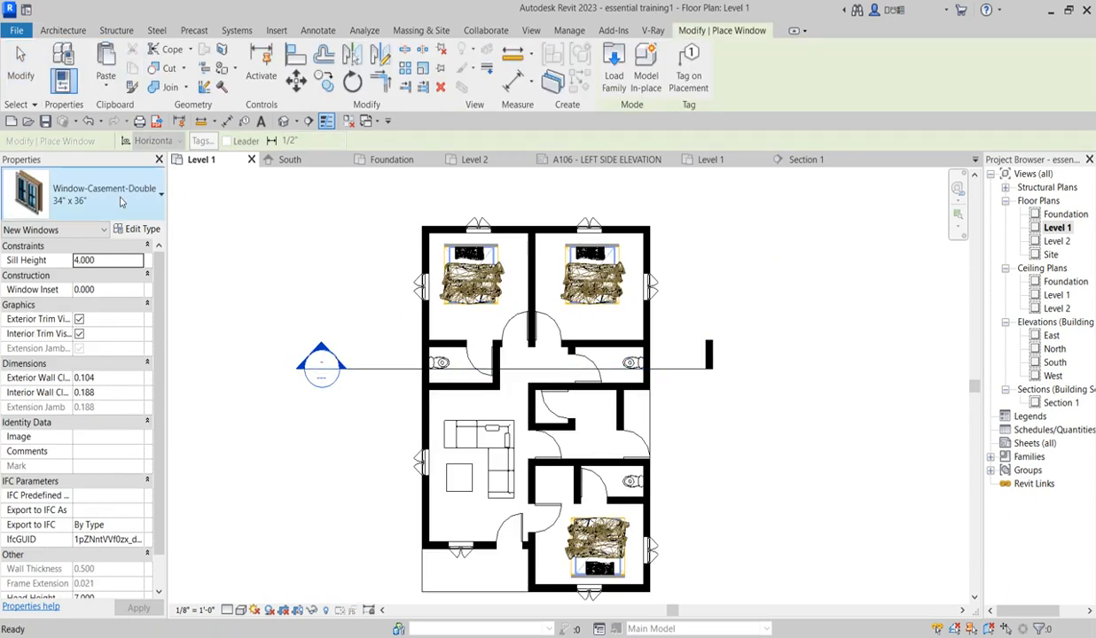
{"action": "left_click", "coordinate": [155, 194]}
{"action": "scroll", "coordinate": [62, 292], "scroll_direction": "up", "scroll_amount": 1}
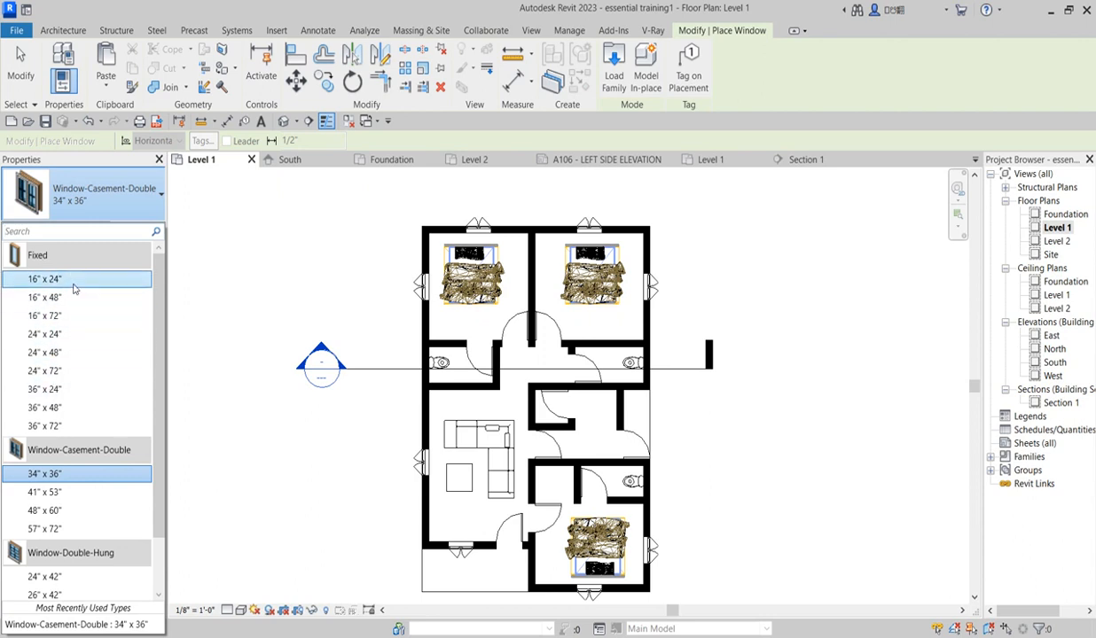
{"action": "left_click", "coordinate": [44, 335]}
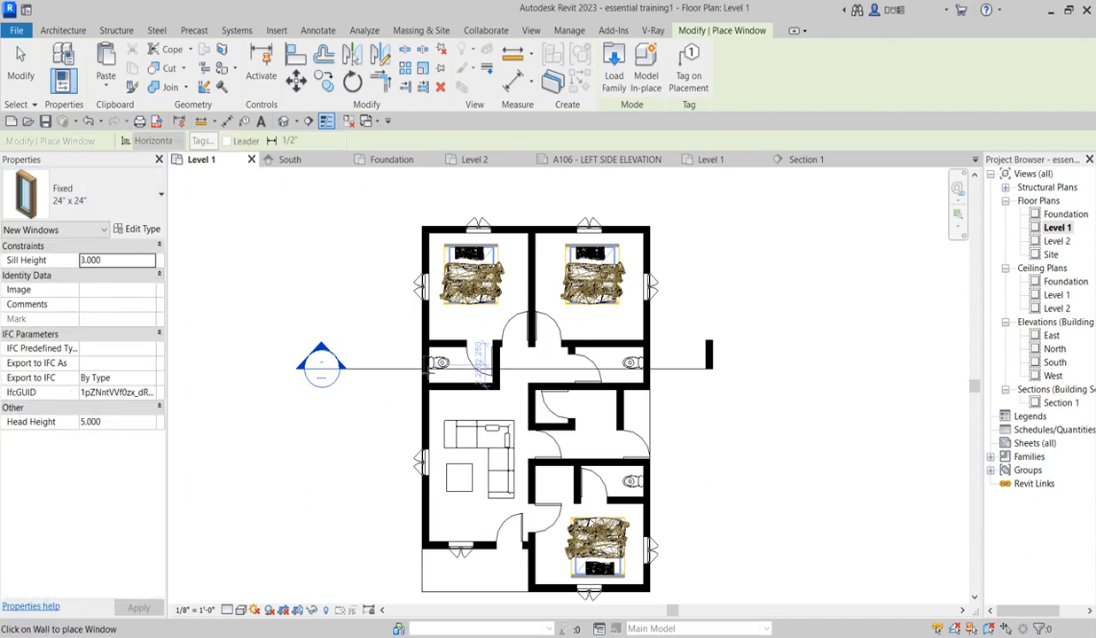
{"action": "scroll", "coordinate": [428, 371], "scroll_direction": "up", "scroll_amount": 5}
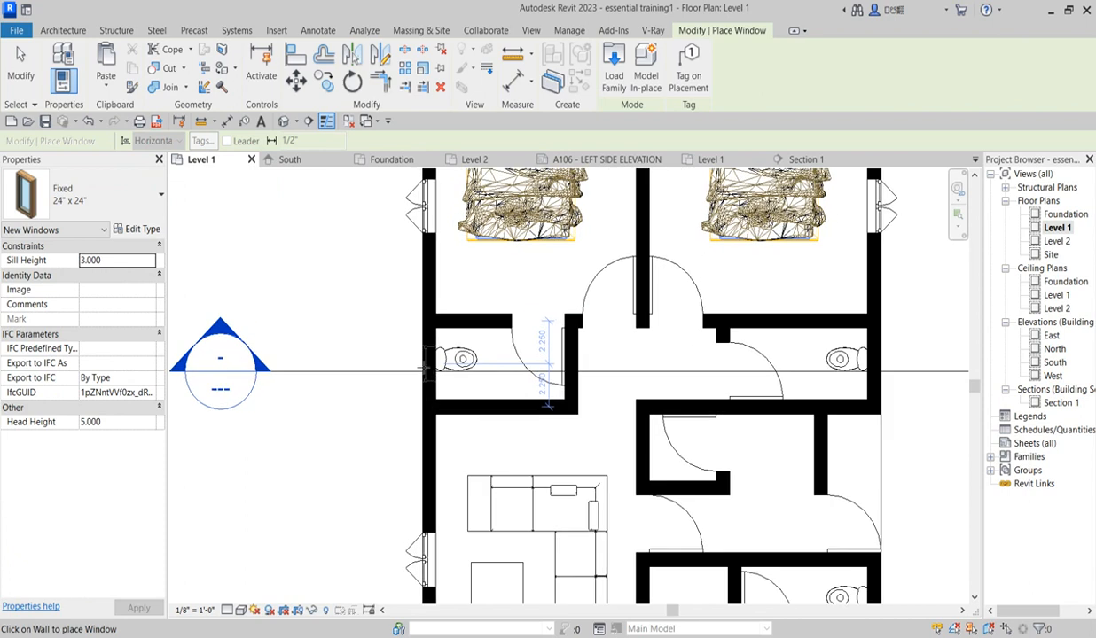
{"action": "scroll", "coordinate": [426, 371], "scroll_direction": "up", "scroll_amount": 2}
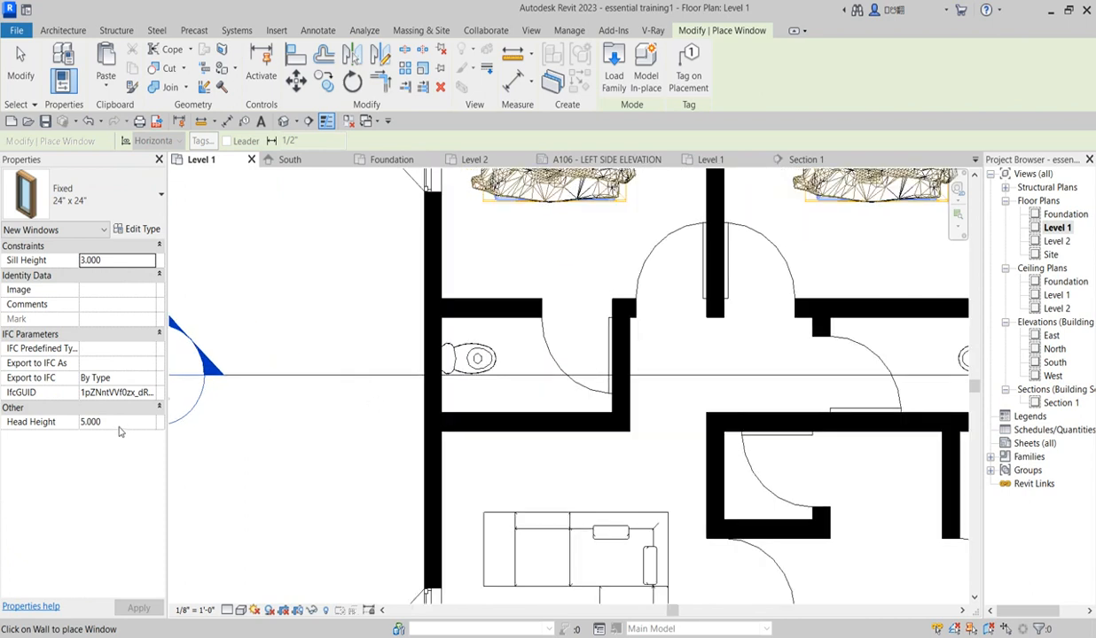
{"action": "left_click", "coordinate": [122, 426]}
{"action": "type", "text": "7"}
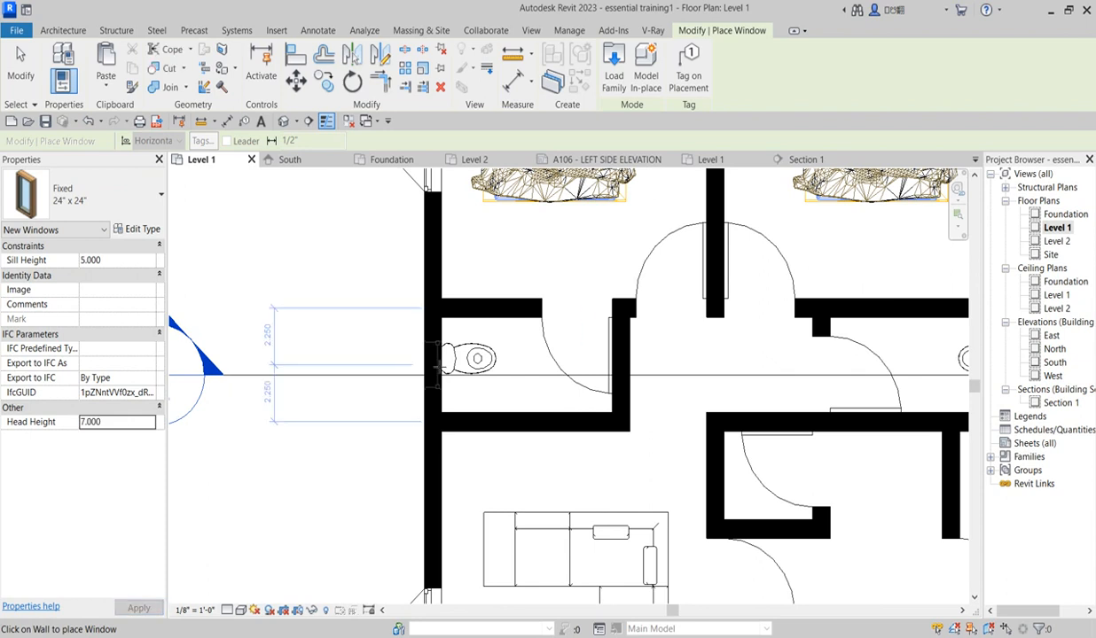
Step: Place a fixed window in the exterior wall behind the toilet in each of the three bathrooms and end window placement
{"action": "scroll", "coordinate": [361, 374], "scroll_direction": "down", "scroll_amount": 3}
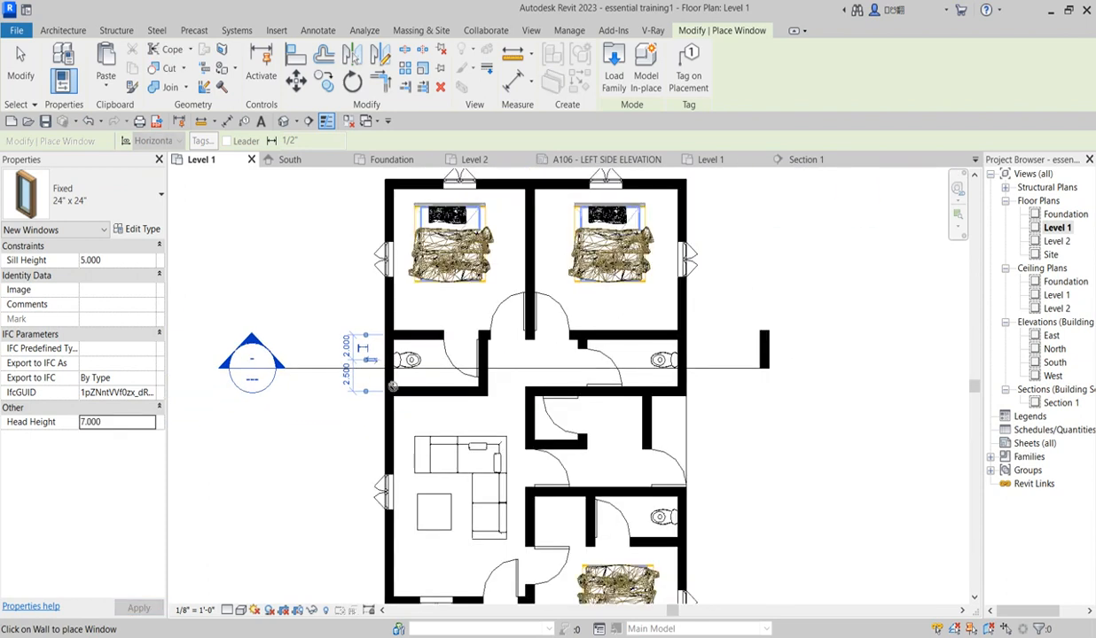
{"action": "scroll", "coordinate": [687, 359], "scroll_direction": "up", "scroll_amount": 3}
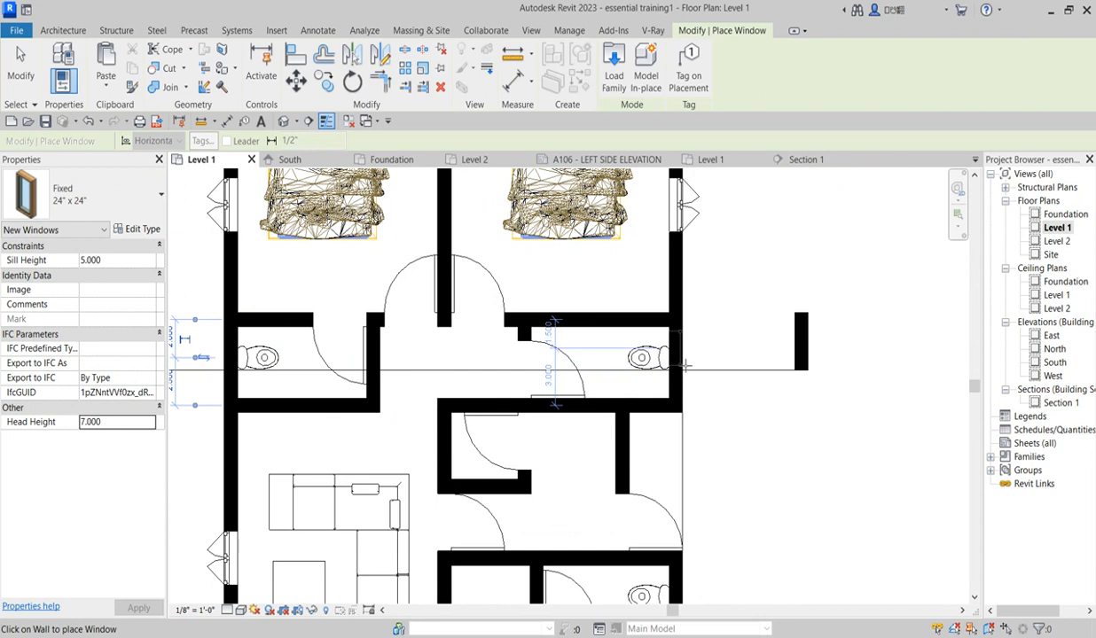
{"action": "scroll", "coordinate": [686, 364], "scroll_direction": "down", "scroll_amount": 3}
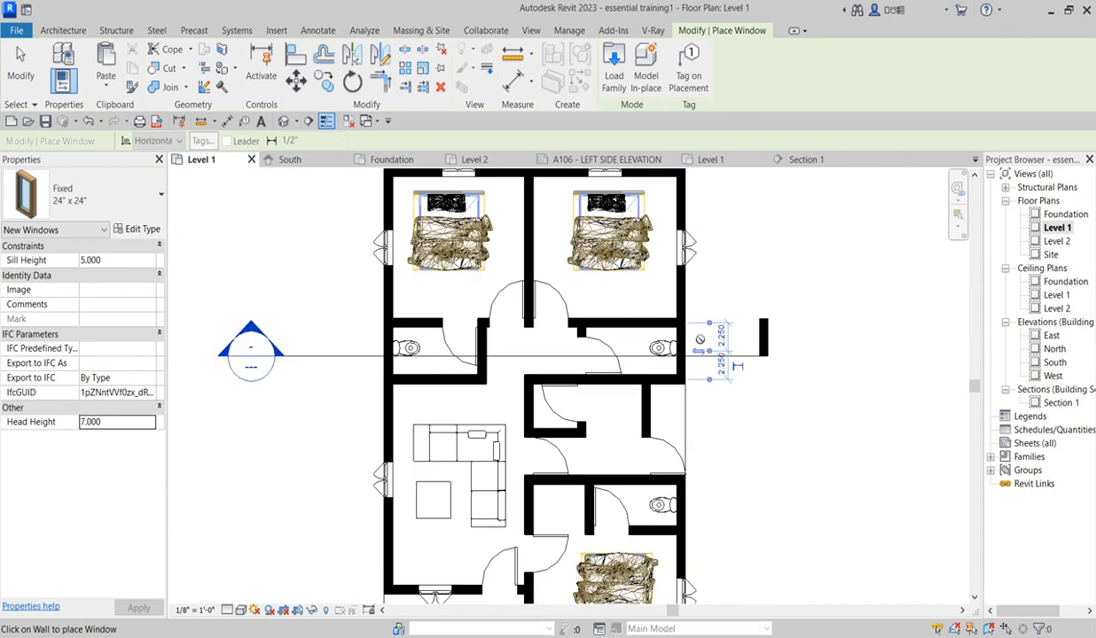
{"action": "scroll", "coordinate": [709, 354], "scroll_direction": "up", "scroll_amount": 3}
{"action": "scroll", "coordinate": [696, 405], "scroll_direction": "up", "scroll_amount": 2}
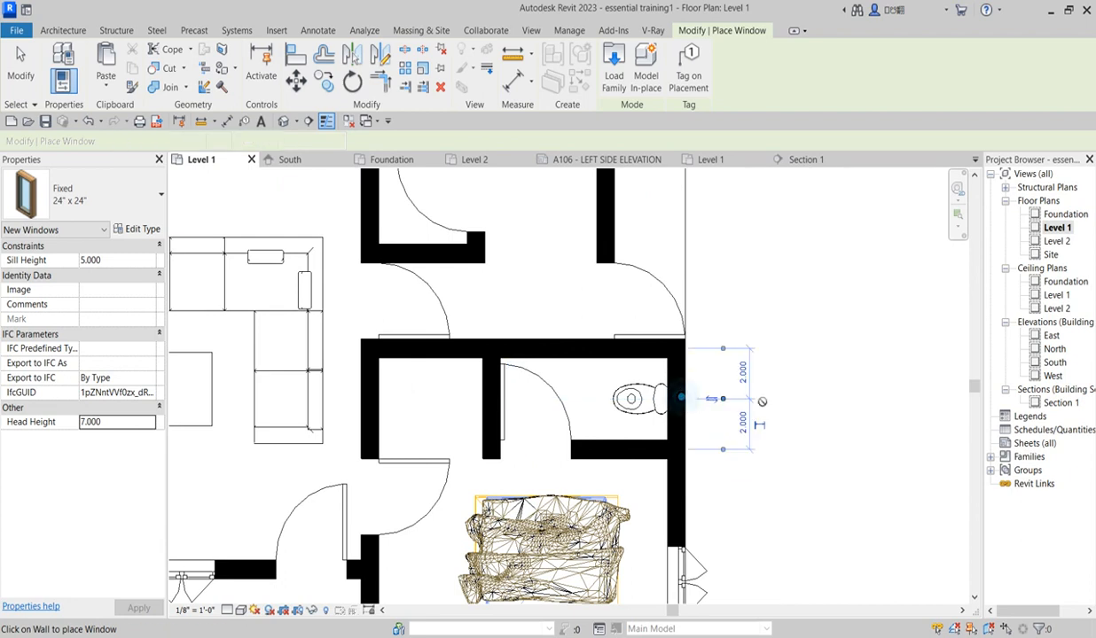
{"action": "right_click", "coordinate": [716, 264]}
{"action": "left_click", "coordinate": [724, 271]}
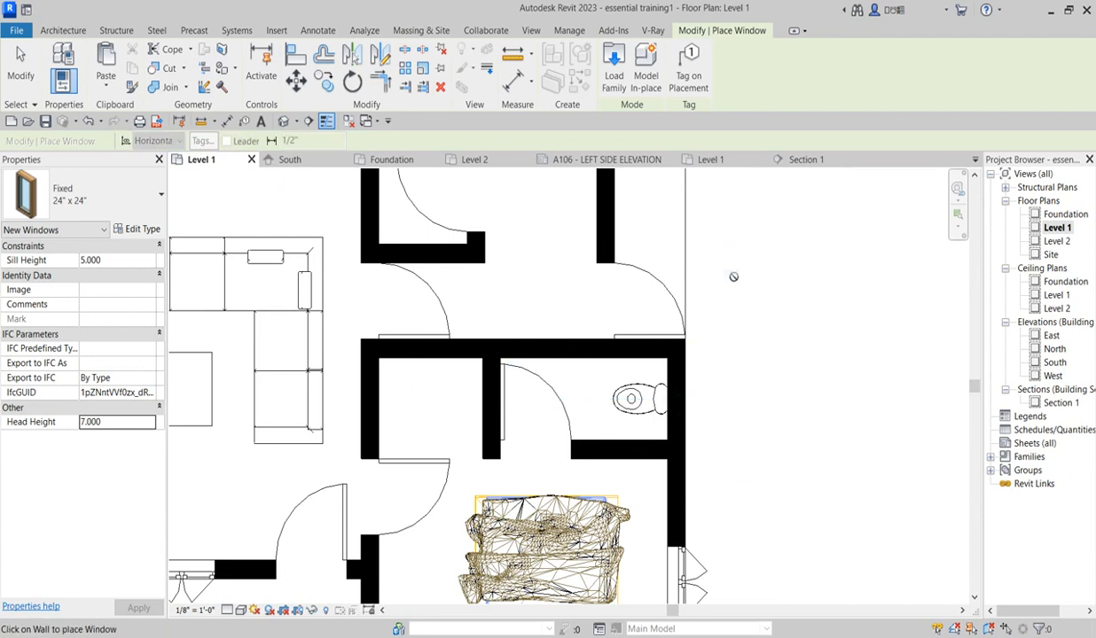
{"action": "right_click", "coordinate": [729, 268]}
{"action": "left_click", "coordinate": [741, 275]}
Step: In Level 1's View Range, set the cut plane offset to 6 and accept it
{"action": "scroll", "coordinate": [741, 280], "scroll_direction": "down", "scroll_amount": 1}
{"action": "scroll", "coordinate": [749, 301], "scroll_direction": "down", "scroll_amount": 2}
{"action": "scroll", "coordinate": [718, 398], "scroll_direction": "down", "scroll_amount": 1}
{"action": "scroll", "coordinate": [545, 508], "scroll_direction": "down", "scroll_amount": 1}
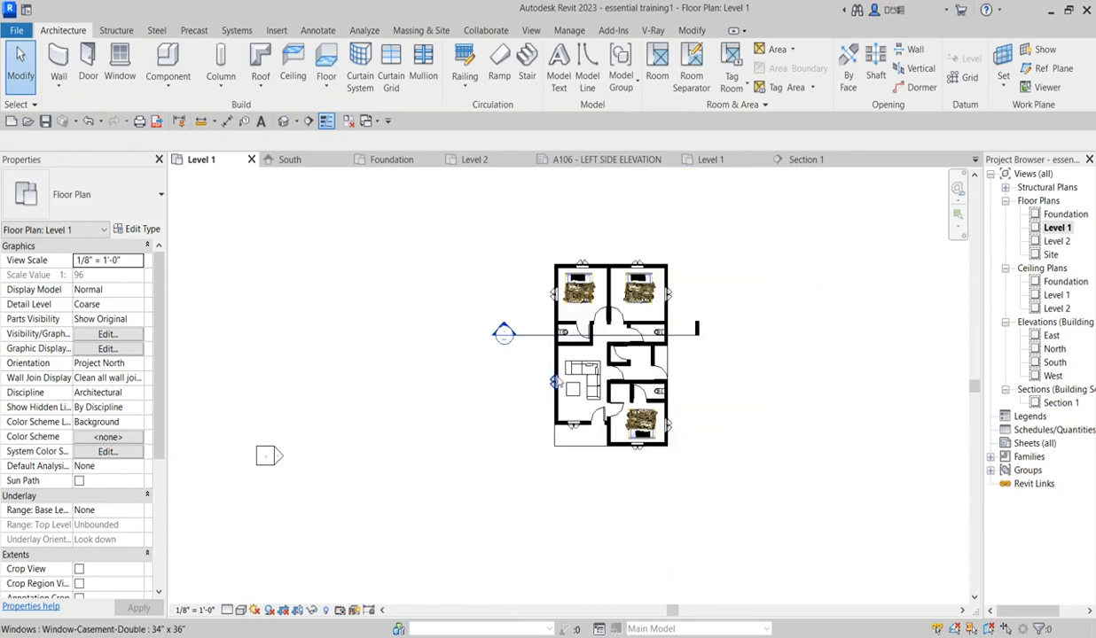
{"action": "scroll", "coordinate": [553, 418], "scroll_direction": "up", "scroll_amount": 2}
{"action": "scroll", "coordinate": [461, 334], "scroll_direction": "down", "scroll_amount": 1}
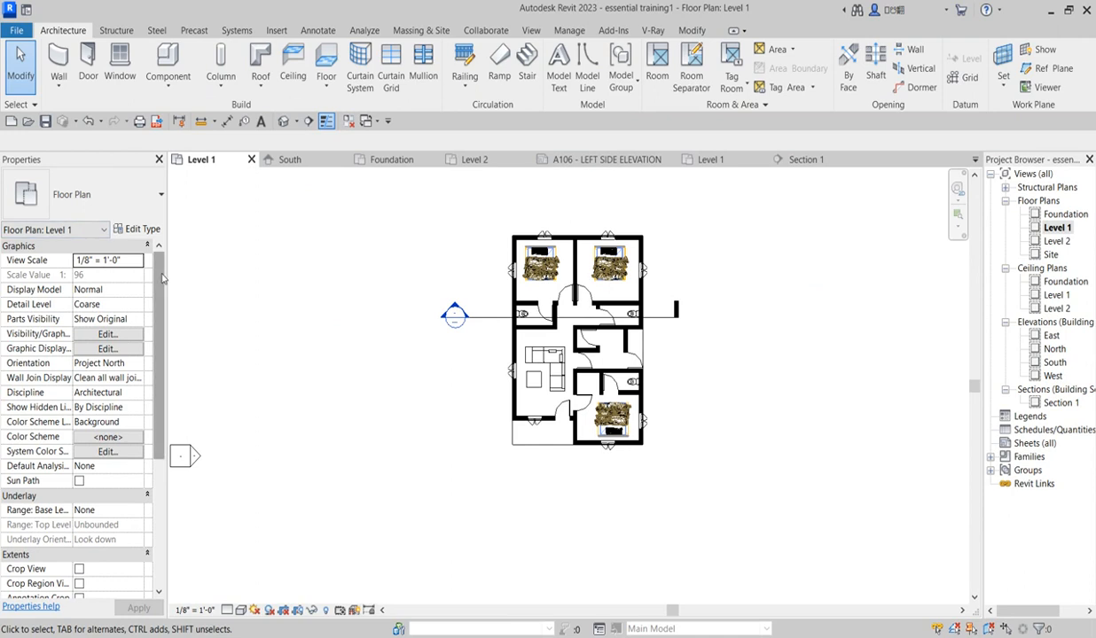
{"action": "left_click_drag", "start_coordinate": [160, 337], "coordinate": [200, 431]}
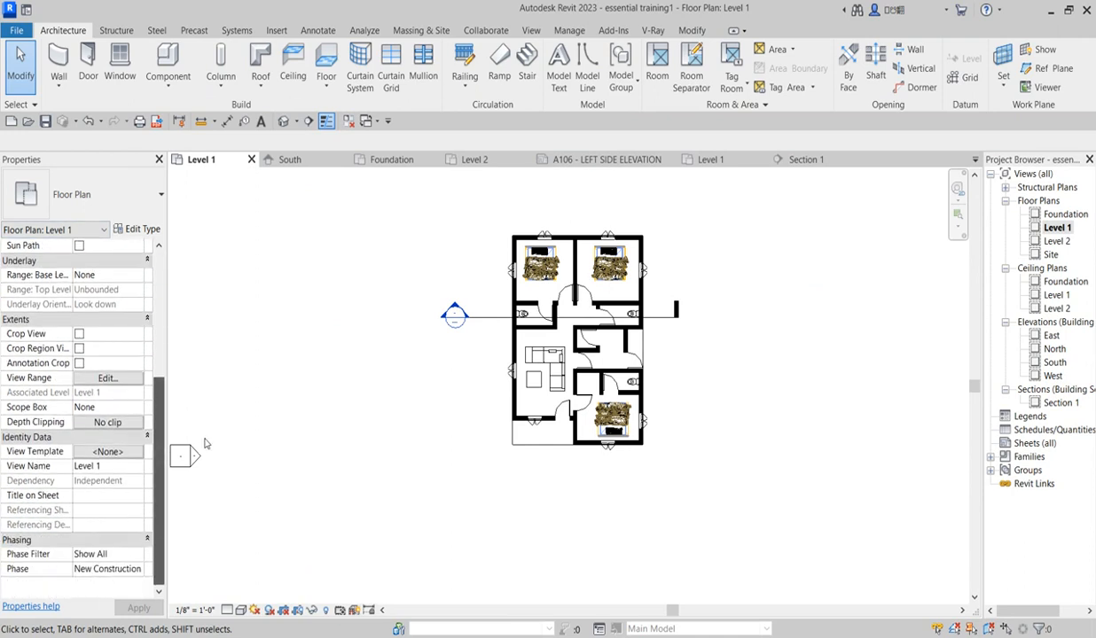
{"action": "left_click", "coordinate": [107, 379]}
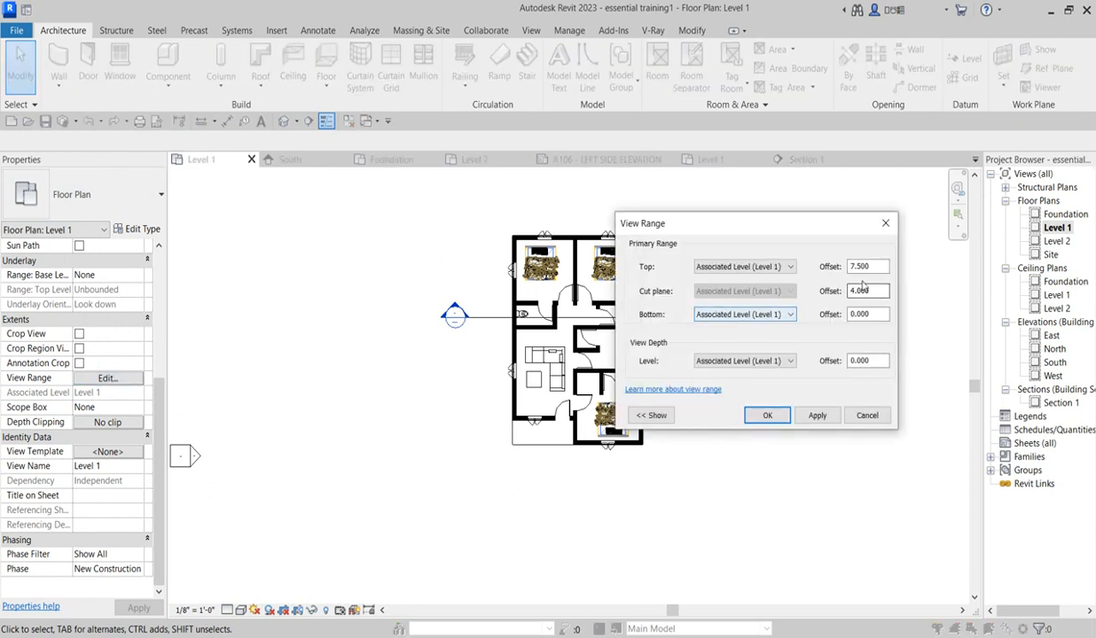
{"action": "left_click_drag", "start_coordinate": [881, 293], "coordinate": [843, 302]}
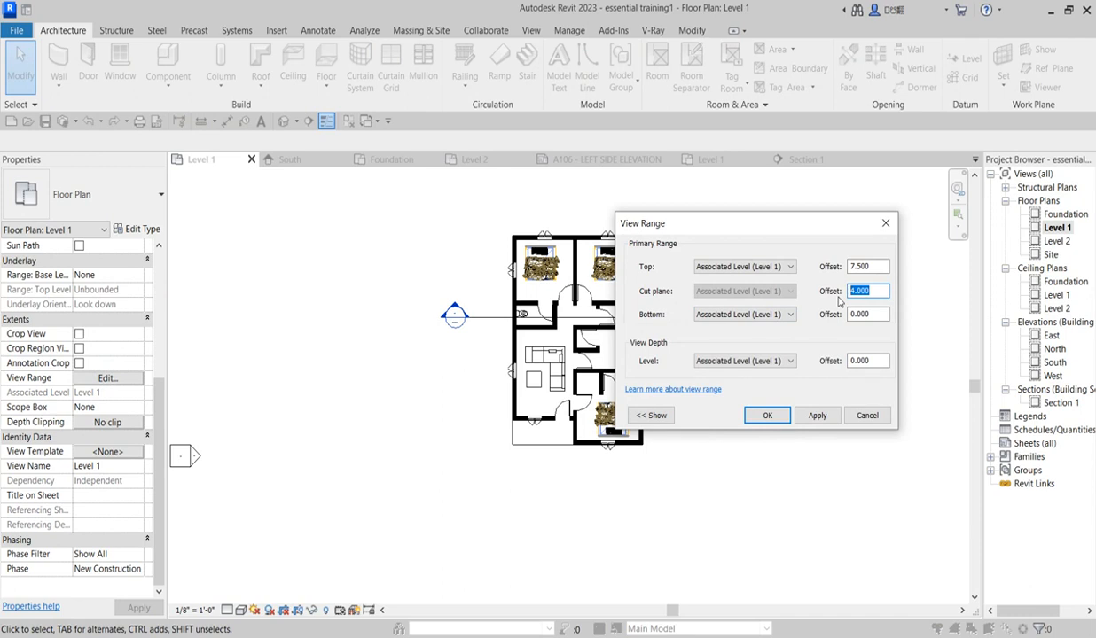
{"action": "type", "text": "6"}
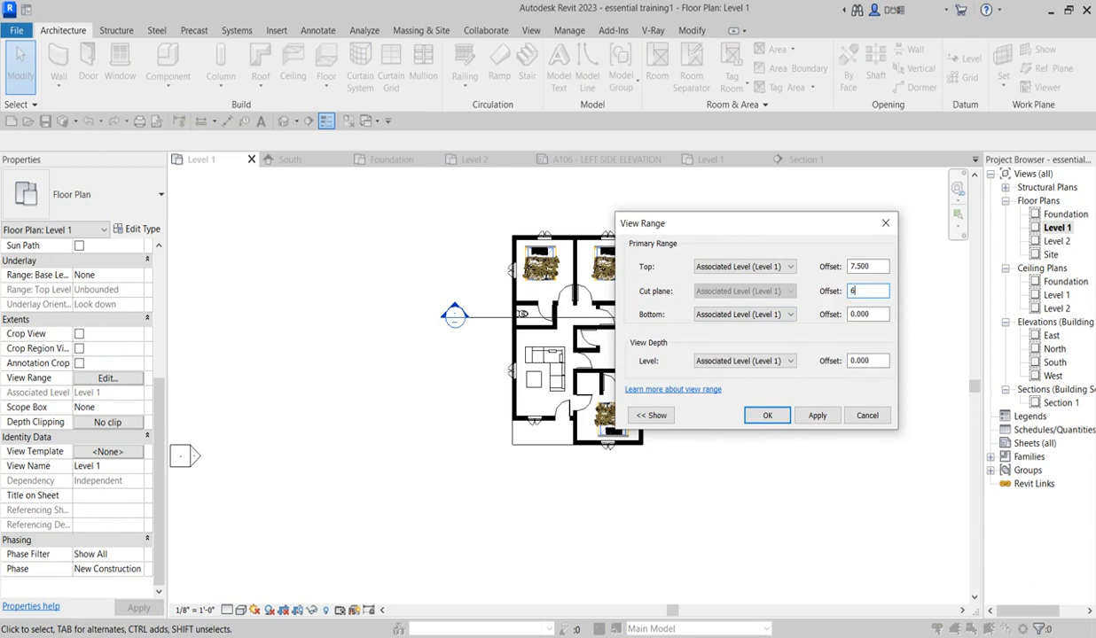
{"action": "left_click", "coordinate": [768, 416]}
Step: Examine the bathroom windows and the overall Level 1 plan with the raised cut plane
{"action": "scroll", "coordinate": [528, 325], "scroll_direction": "up", "scroll_amount": 4}
{"action": "scroll", "coordinate": [529, 324], "scroll_direction": "up", "scroll_amount": 1}
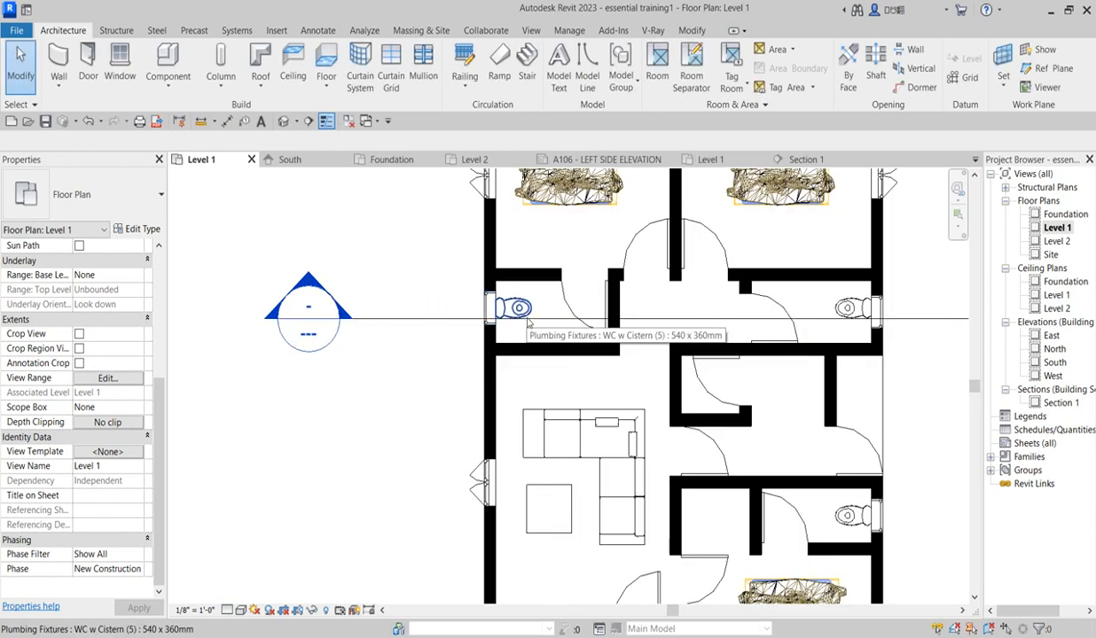
{"action": "scroll", "coordinate": [879, 305], "scroll_direction": "down", "scroll_amount": 3}
{"action": "scroll", "coordinate": [876, 381], "scroll_direction": "up", "scroll_amount": 1}
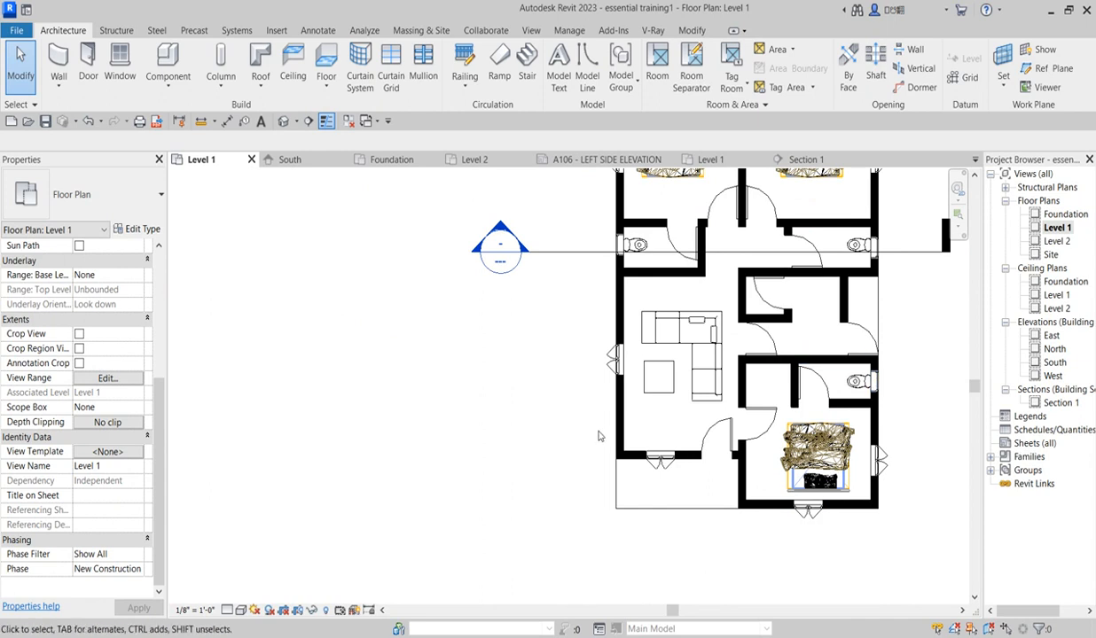
{"action": "scroll", "coordinate": [597, 430], "scroll_direction": "down", "scroll_amount": 3}
{"action": "scroll", "coordinate": [732, 235], "scroll_direction": "up", "scroll_amount": 3}
{"action": "scroll", "coordinate": [780, 266], "scroll_direction": "down", "scroll_amount": 2}
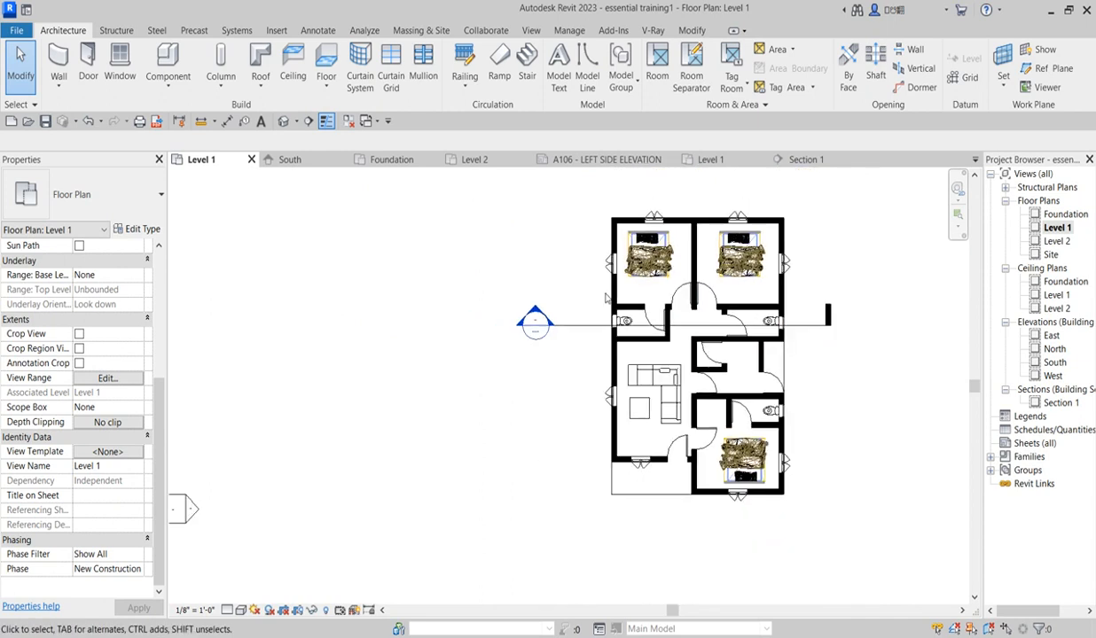
{"action": "scroll", "coordinate": [788, 320], "scroll_direction": "up", "scroll_amount": 2}
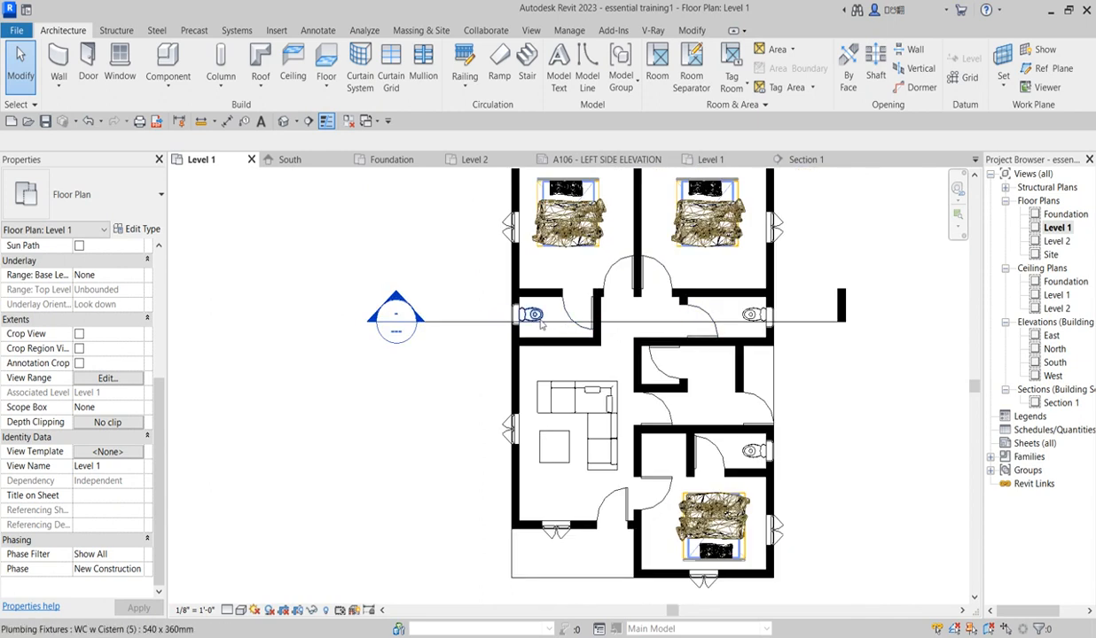
{"action": "scroll", "coordinate": [674, 302], "scroll_direction": "up", "scroll_amount": 1}
{"action": "scroll", "coordinate": [649, 333], "scroll_direction": "down", "scroll_amount": 2}
{"action": "scroll", "coordinate": [633, 326], "scroll_direction": "down", "scroll_amount": 1}
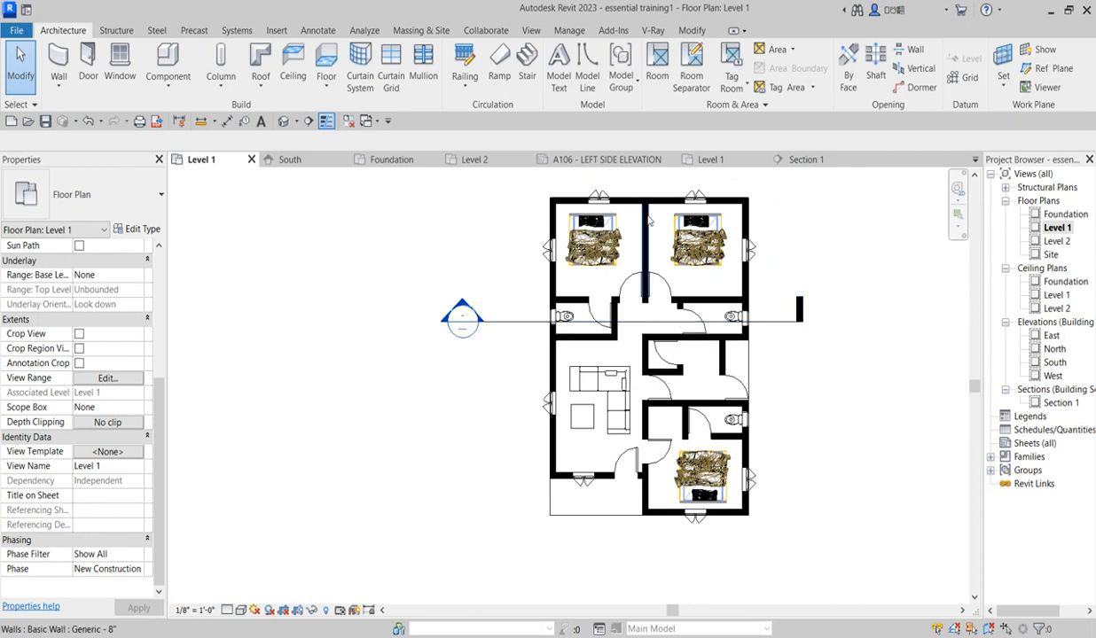
{"action": "scroll", "coordinate": [557, 389], "scroll_direction": "down", "scroll_amount": 3}
{"action": "scroll", "coordinate": [677, 416], "scroll_direction": "up", "scroll_amount": 2}
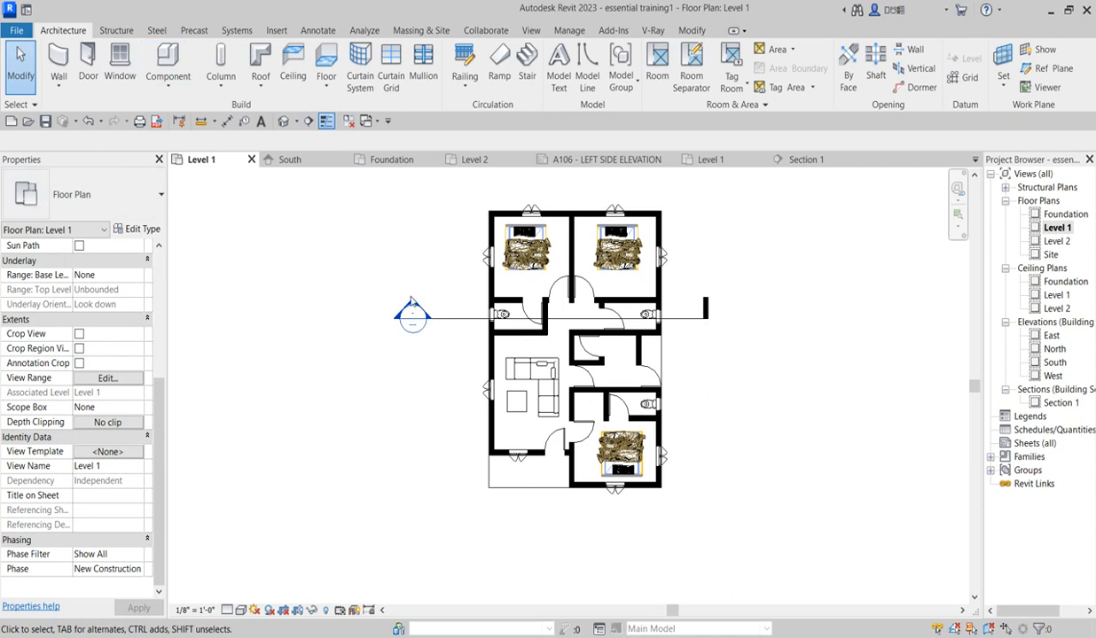
{"action": "left_click", "coordinate": [690, 32]}
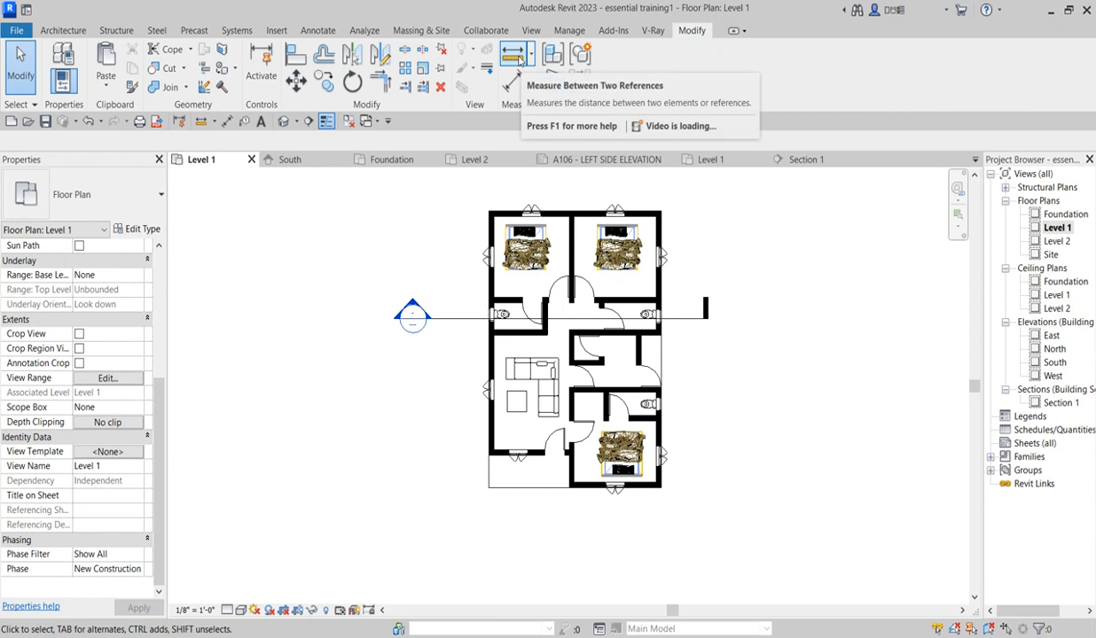
{"action": "left_click", "coordinate": [520, 58]}
{"action": "scroll", "coordinate": [593, 290], "scroll_direction": "up", "scroll_amount": 2}
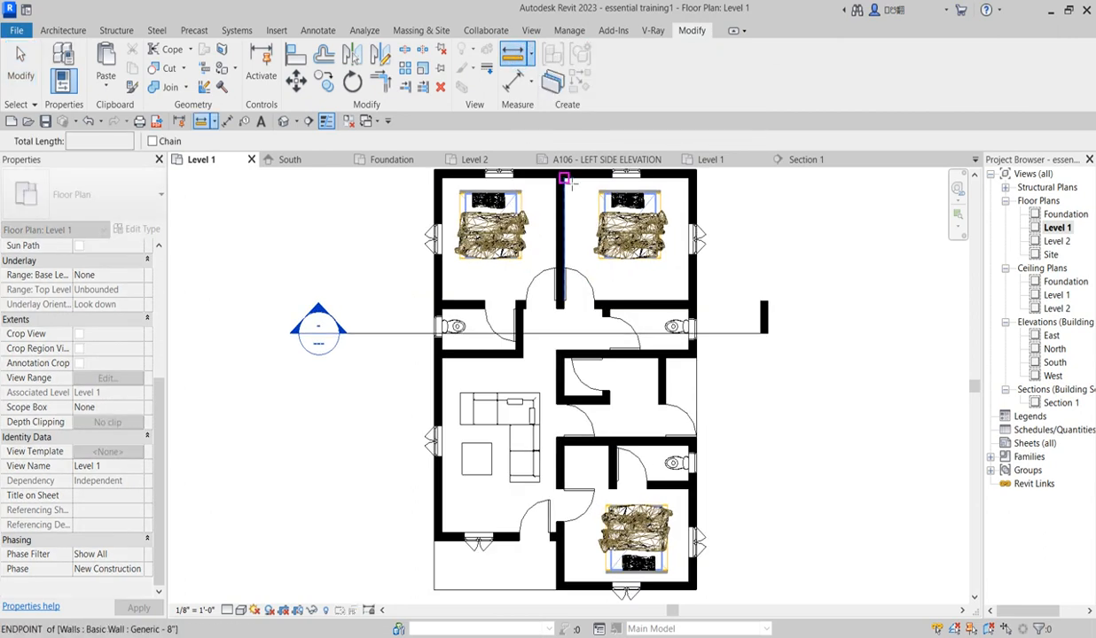
{"action": "left_click", "coordinate": [587, 178]}
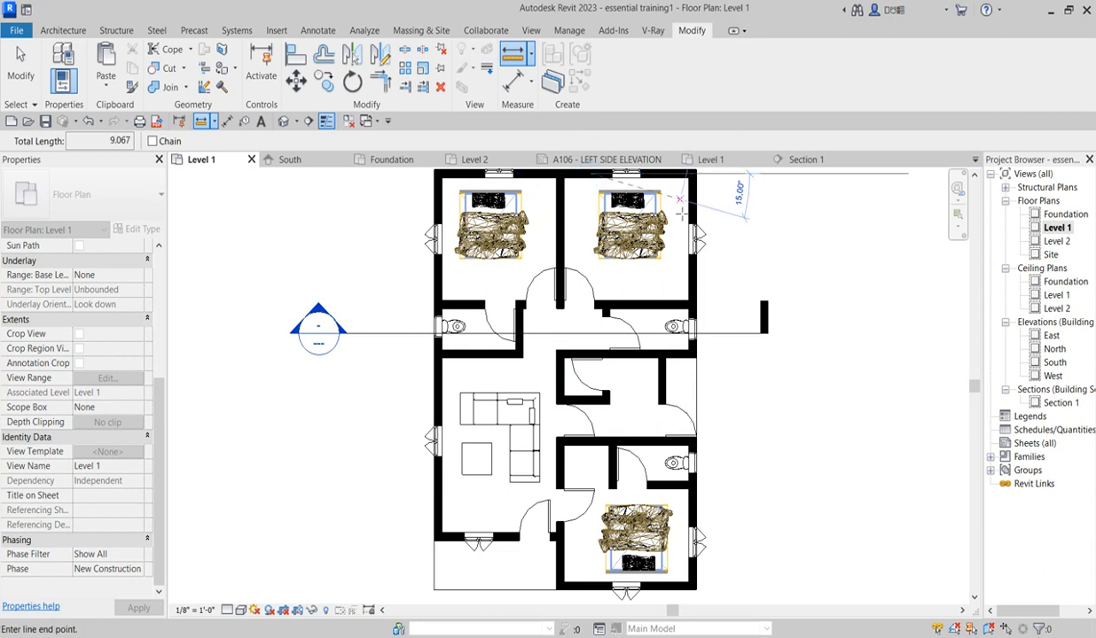
{"action": "scroll", "coordinate": [593, 300], "scroll_direction": "up", "scroll_amount": 1}
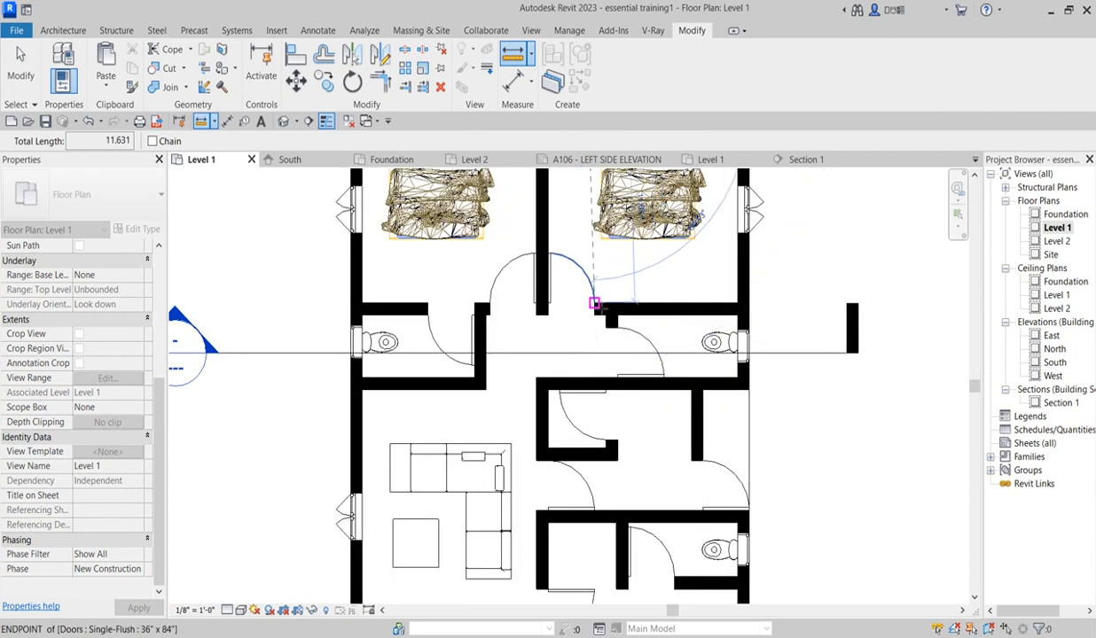
{"action": "scroll", "coordinate": [593, 294], "scroll_direction": "down", "scroll_amount": 1}
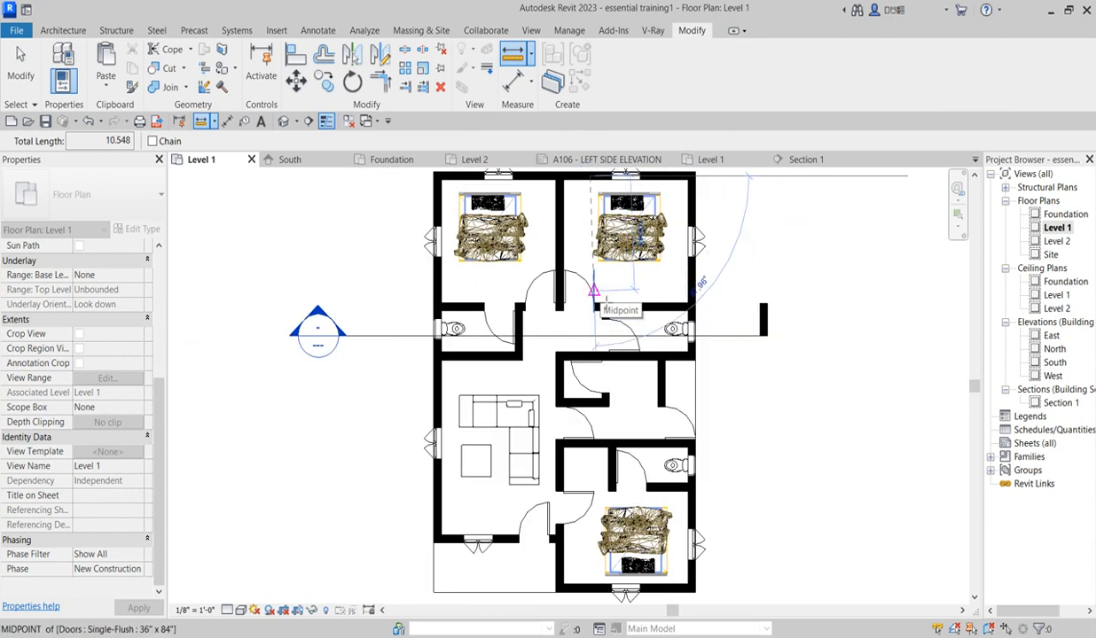
{"action": "key", "text": "Escape"}
{"action": "key", "text": "Escape"}
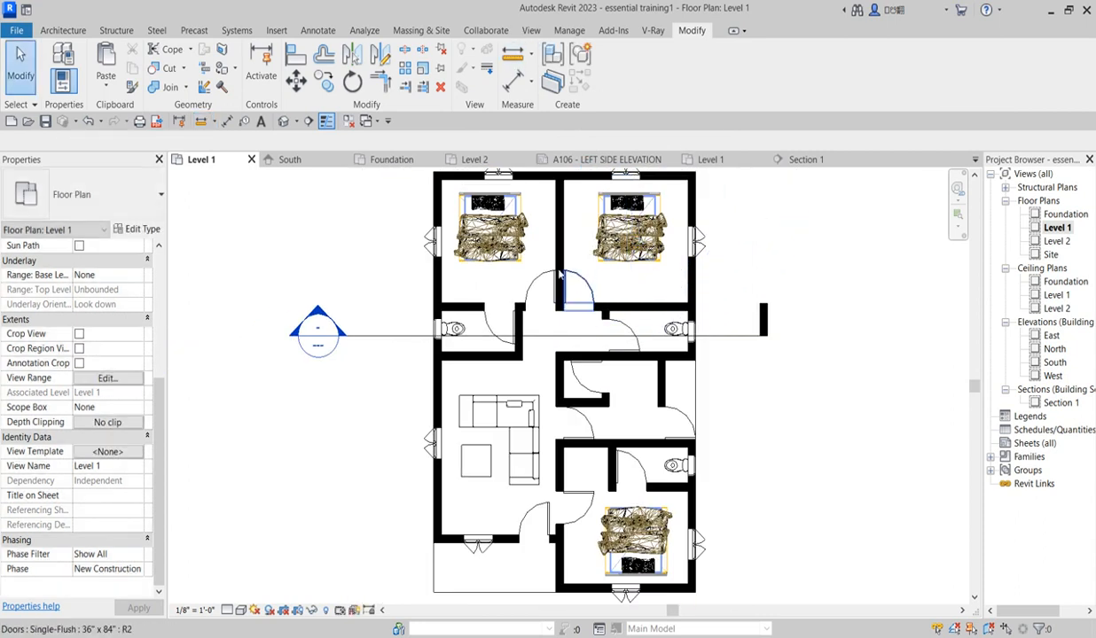
Step: Measure the upper-left bedroom's clear width from the central partition wall to the exterior wall, then leave the measuring tool
{"action": "left_click", "coordinate": [519, 58]}
{"action": "scroll", "coordinate": [563, 280], "scroll_direction": "up", "scroll_amount": 2}
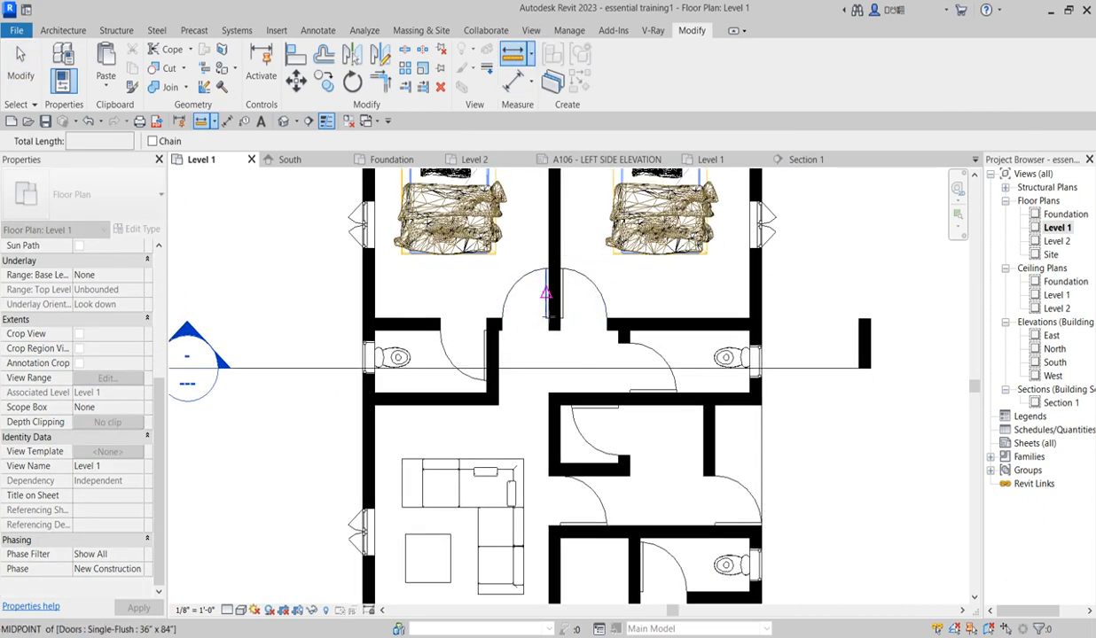
{"action": "scroll", "coordinate": [547, 295], "scroll_direction": "up", "scroll_amount": 2}
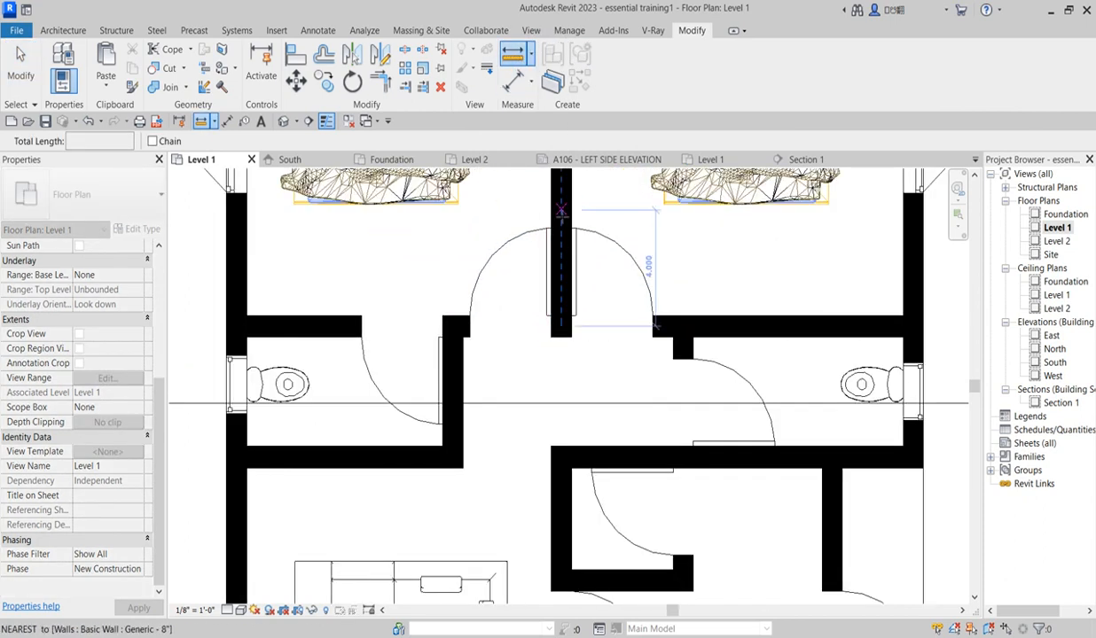
{"action": "left_click", "coordinate": [554, 213]}
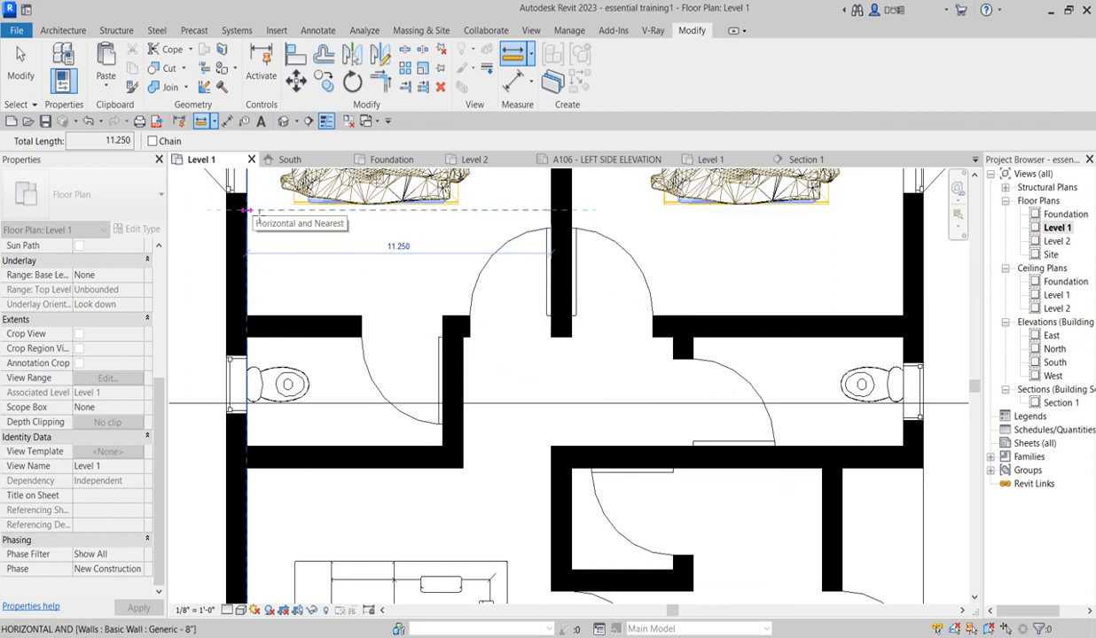
{"action": "left_click", "coordinate": [247, 211]}
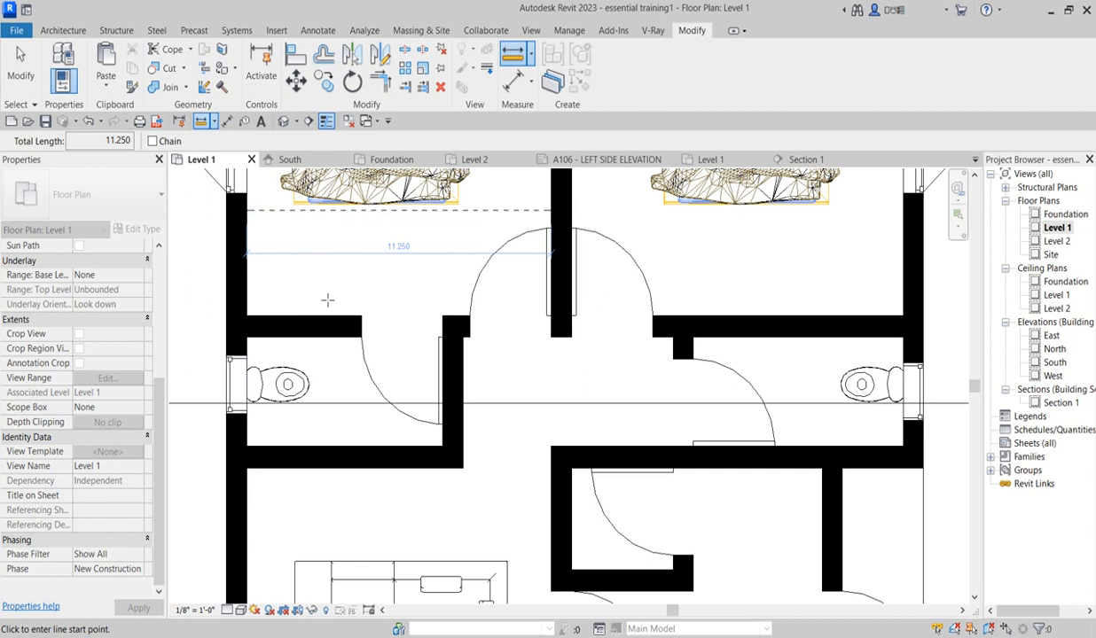
{"action": "left_click", "coordinate": [322, 281]}
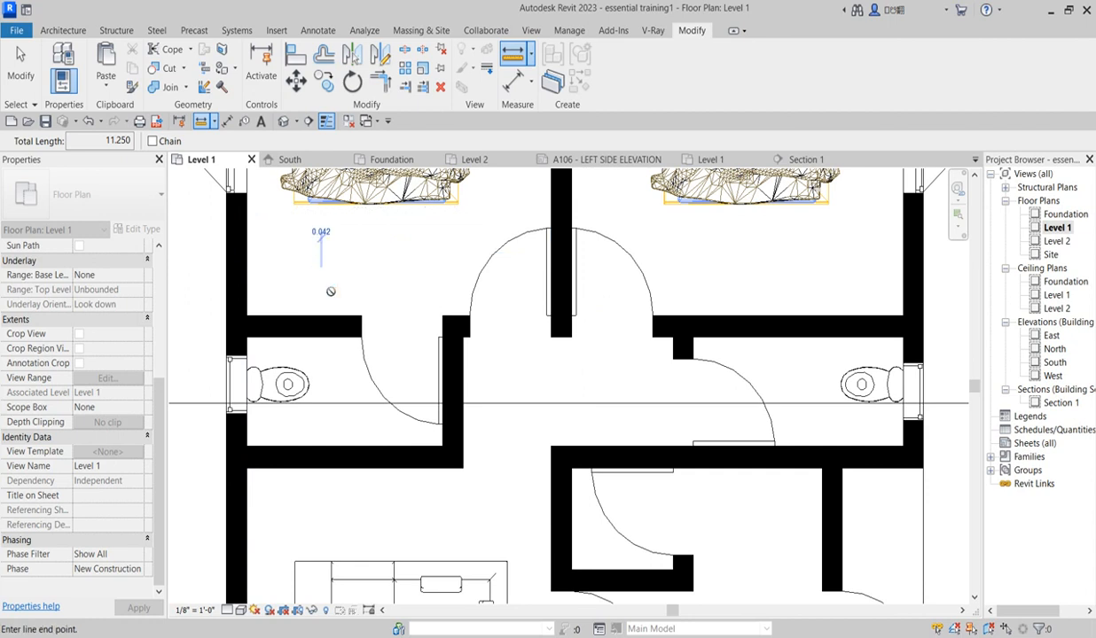
{"action": "key", "text": "Escape"}
{"action": "key", "text": "Escape"}
{"action": "scroll", "coordinate": [483, 332], "scroll_direction": "down", "scroll_amount": 2}
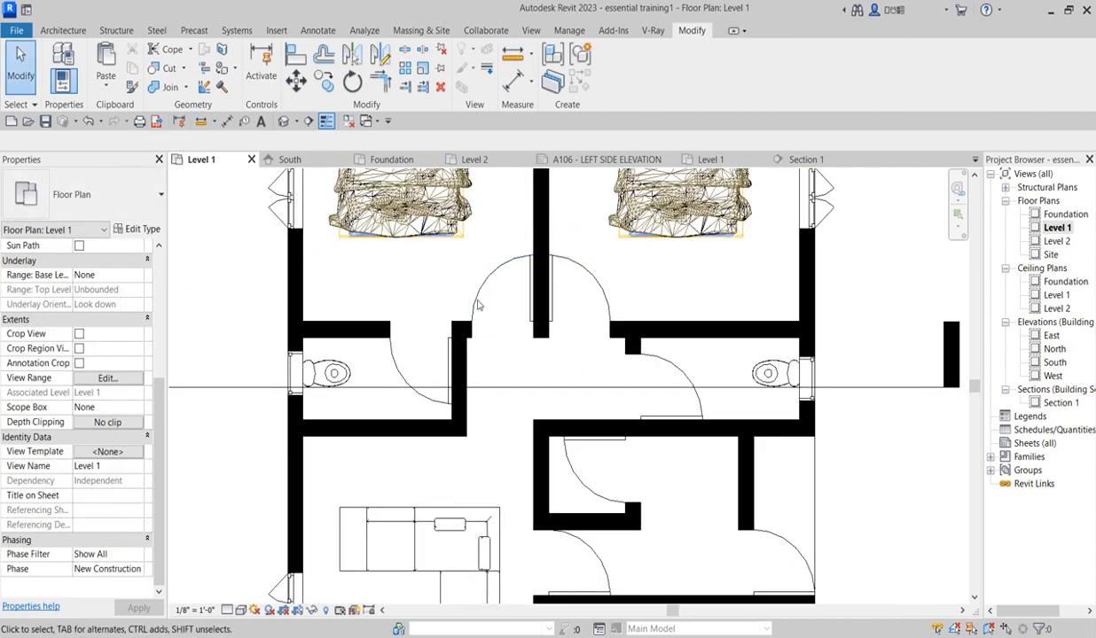
Step: Place an aligned dimension across the upper-left bedroom, from the exterior wall's inner face to the central partition
{"action": "left_click", "coordinate": [513, 84]}
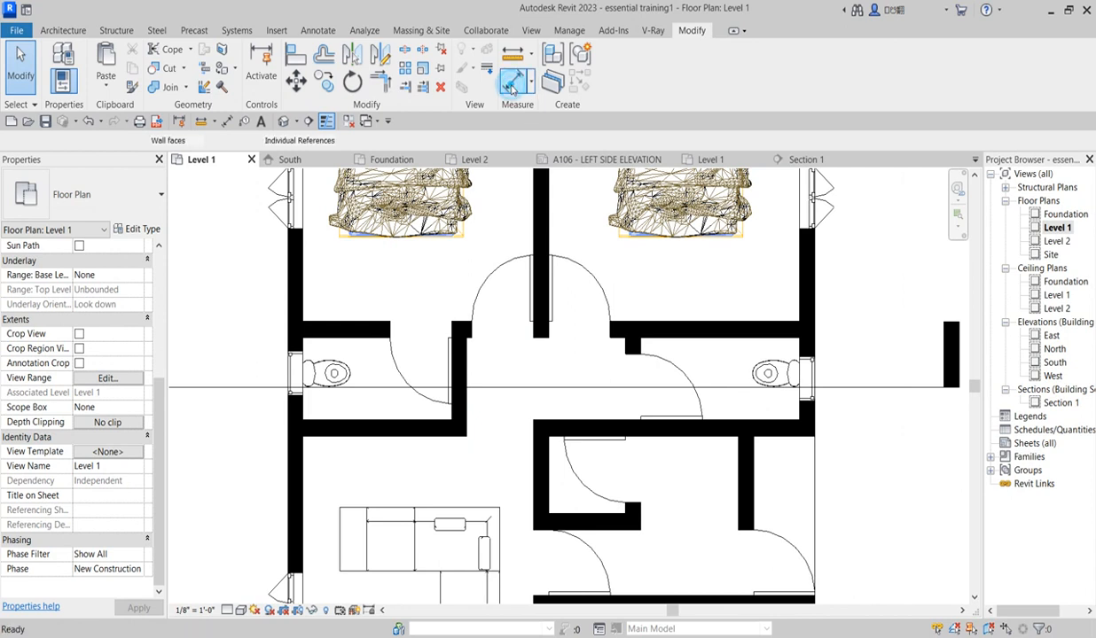
{"action": "left_click", "coordinate": [305, 283]}
{"action": "left_click", "coordinate": [533, 282]}
{"action": "left_click", "coordinate": [310, 275]}
Step: Place an overall width dimension above the house between the outer faces of the two side exterior walls
{"action": "scroll", "coordinate": [408, 293], "scroll_direction": "down", "scroll_amount": 2}
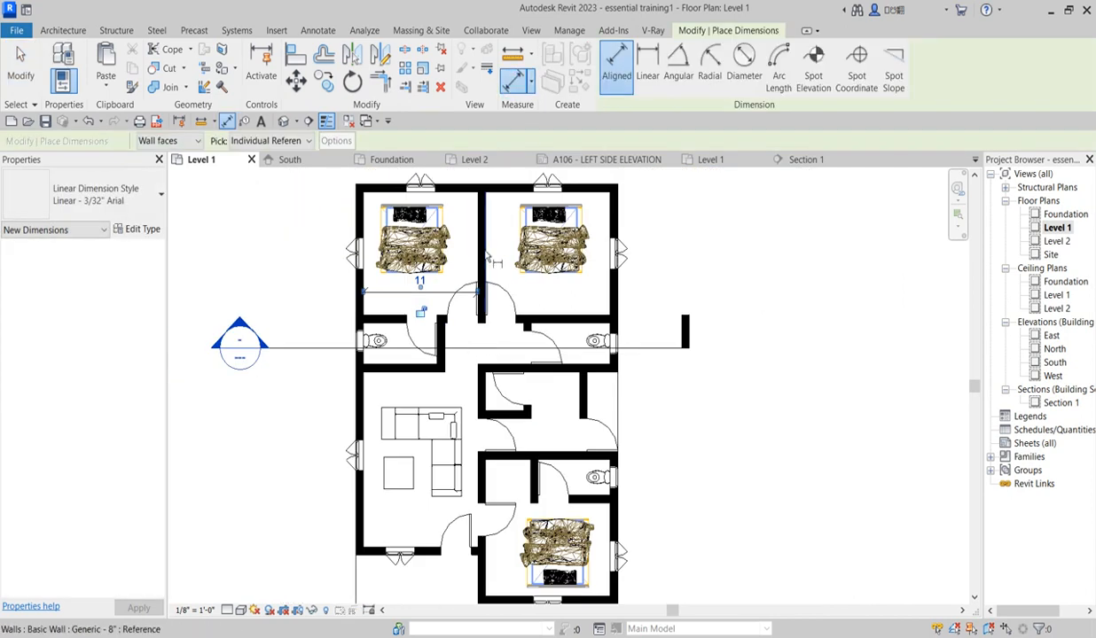
{"action": "scroll", "coordinate": [496, 301], "scroll_direction": "down", "scroll_amount": 2}
{"action": "scroll", "coordinate": [578, 268], "scroll_direction": "up", "scroll_amount": 2}
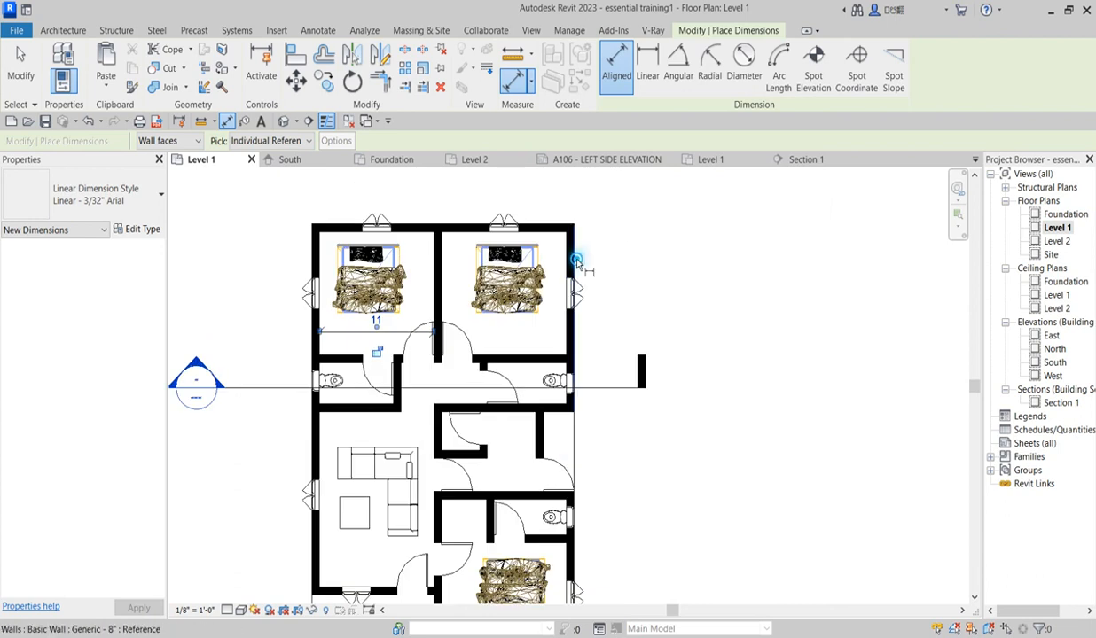
{"action": "left_click", "coordinate": [576, 265]}
{"action": "left_click", "coordinate": [308, 259]}
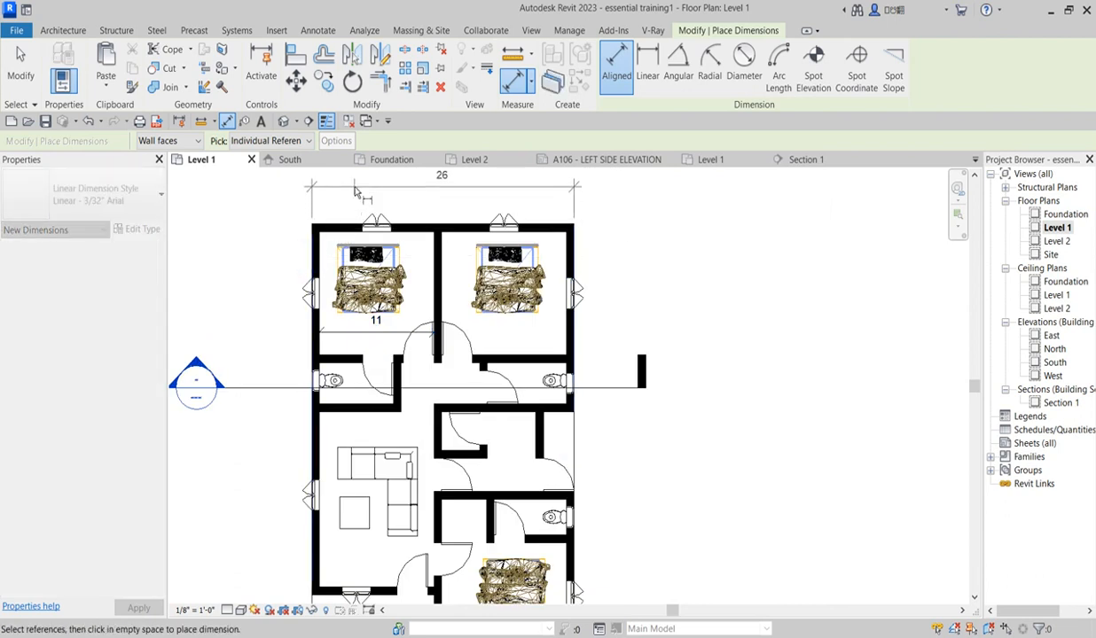
{"action": "left_click", "coordinate": [354, 182]}
Step: Place a chained dimension below the overall one, covering both bedroom widths, the central partition and the right exterior wall, and end dimensioning
{"action": "scroll", "coordinate": [441, 252], "scroll_direction": "up", "scroll_amount": 3}
{"action": "left_click", "coordinate": [435, 253]}
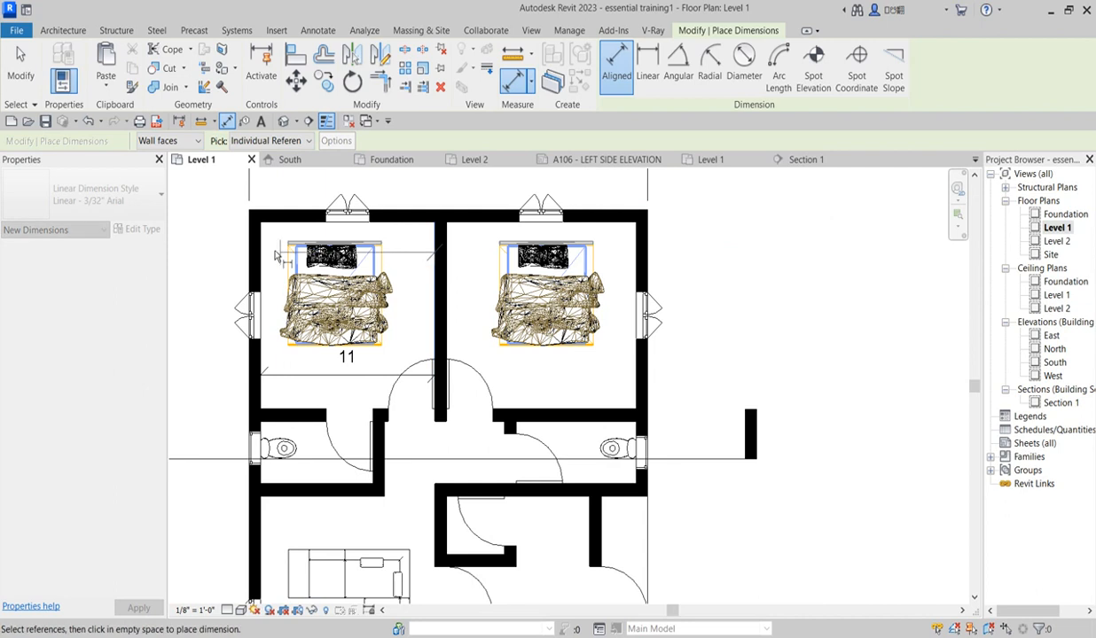
{"action": "left_click", "coordinate": [261, 257]}
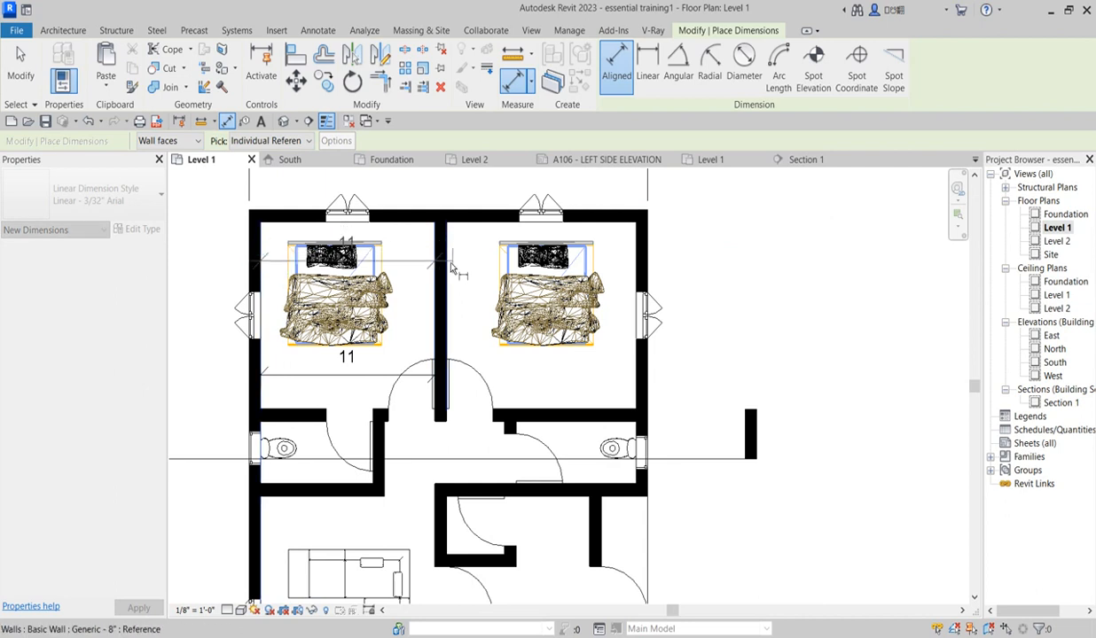
{"action": "left_click", "coordinate": [447, 254]}
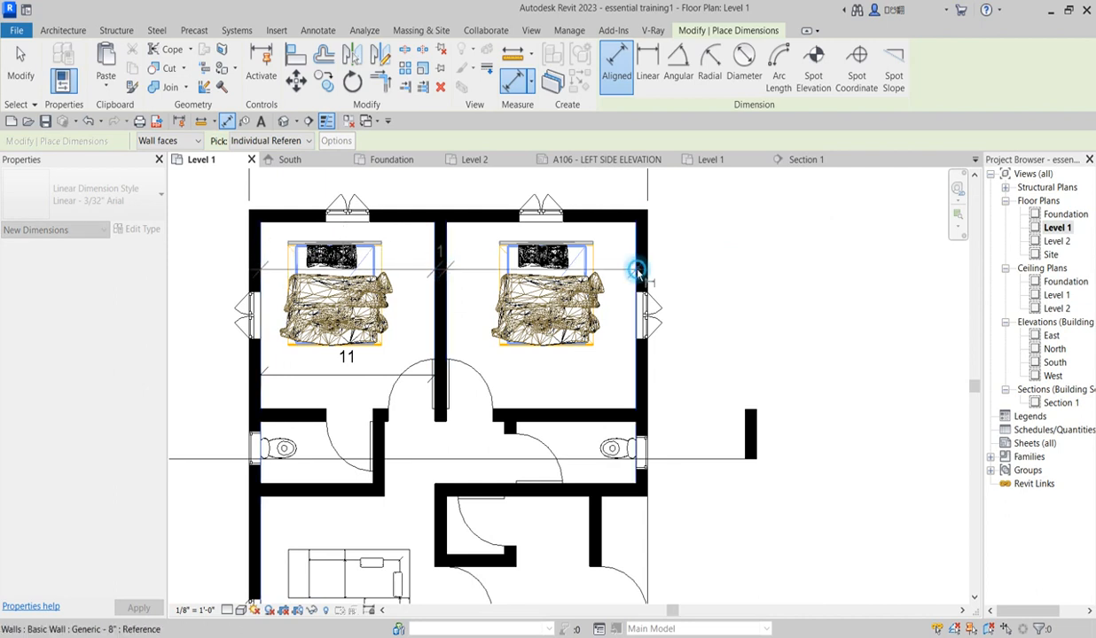
{"action": "left_click", "coordinate": [639, 271]}
{"action": "scroll", "coordinate": [610, 330], "scroll_direction": "down", "scroll_amount": 2}
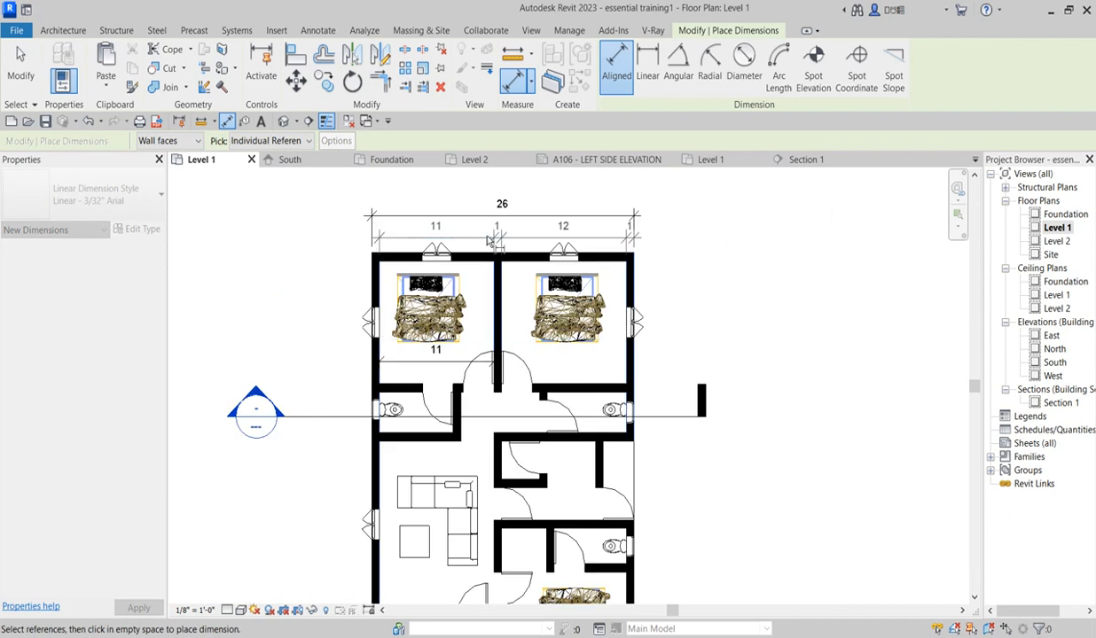
{"action": "left_click", "coordinate": [532, 227]}
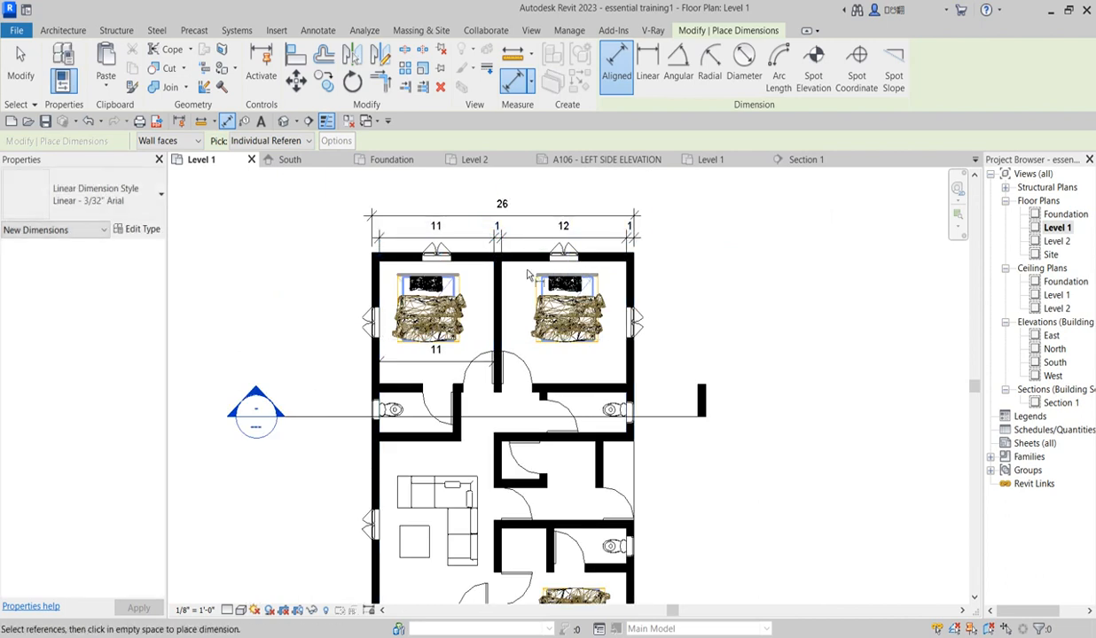
{"action": "scroll", "coordinate": [525, 268], "scroll_direction": "up", "scroll_amount": 1}
{"action": "key", "text": "Escape"}
{"action": "key", "text": "Escape"}
{"action": "scroll", "coordinate": [656, 279], "scroll_direction": "down", "scroll_amount": 1}
{"action": "scroll", "coordinate": [679, 259], "scroll_direction": "up", "scroll_amount": 1}
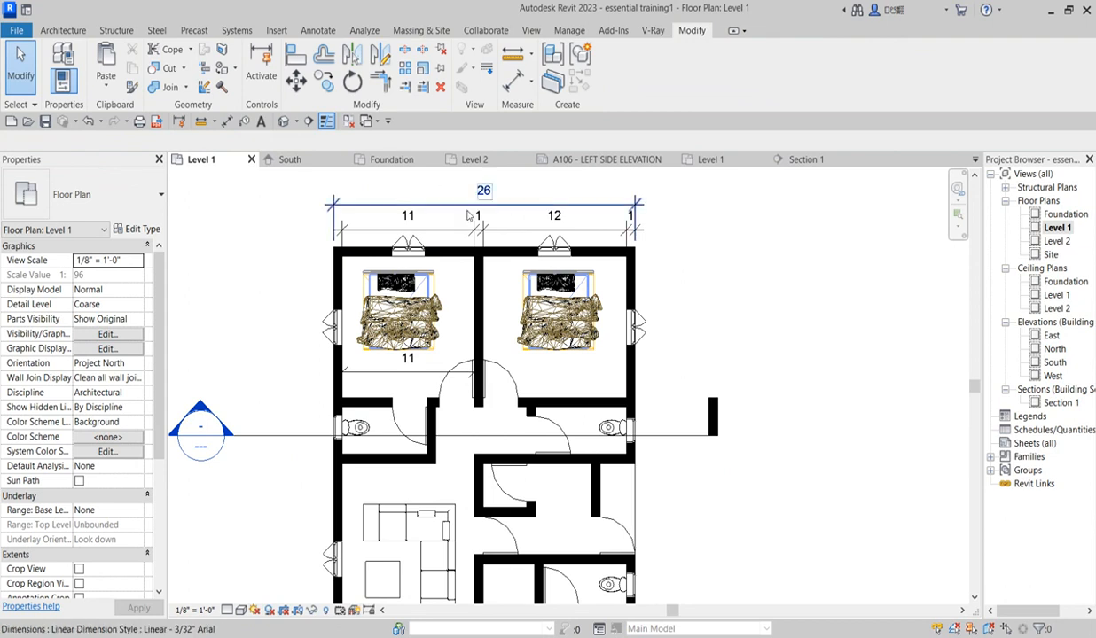
Step: In Project Units, set the Distance format to inches with 0 decimal places and no unit symbol, and accept it
{"action": "key", "text": "u"}
{"action": "key", "text": "n"}
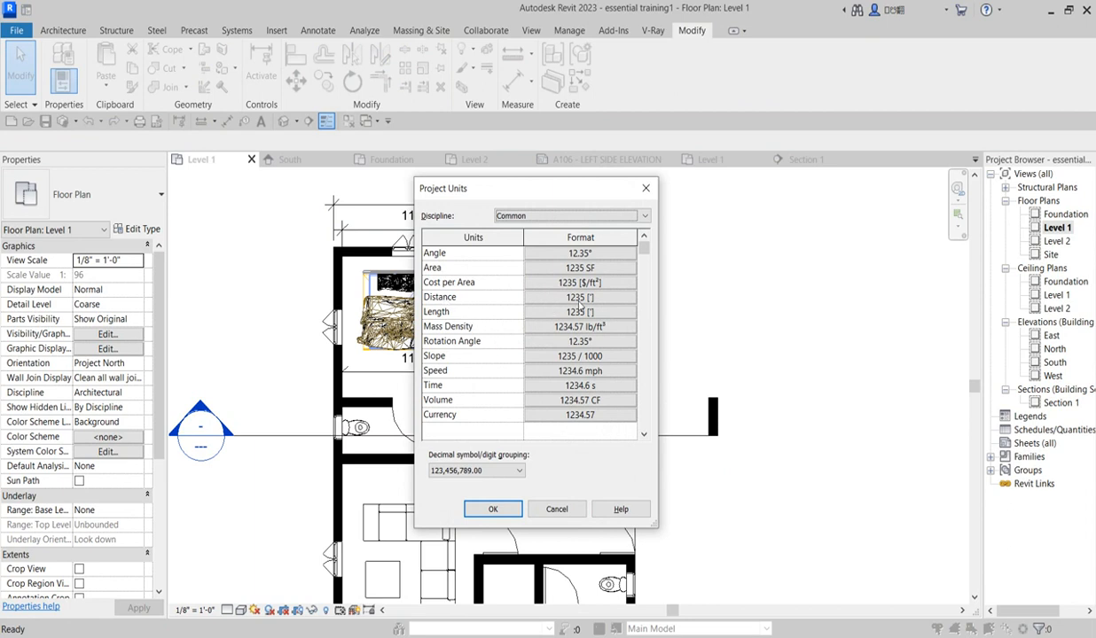
{"action": "left_click", "coordinate": [579, 300]}
{"action": "left_click", "coordinate": [380, 181]}
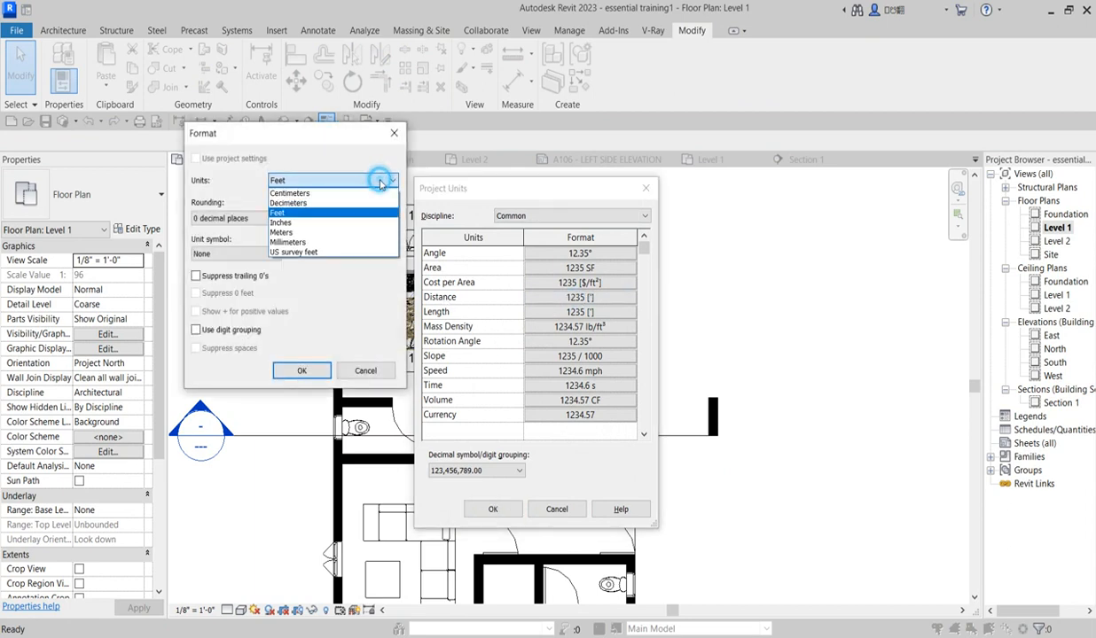
{"action": "left_click", "coordinate": [294, 224]}
{"action": "left_click", "coordinate": [276, 219]}
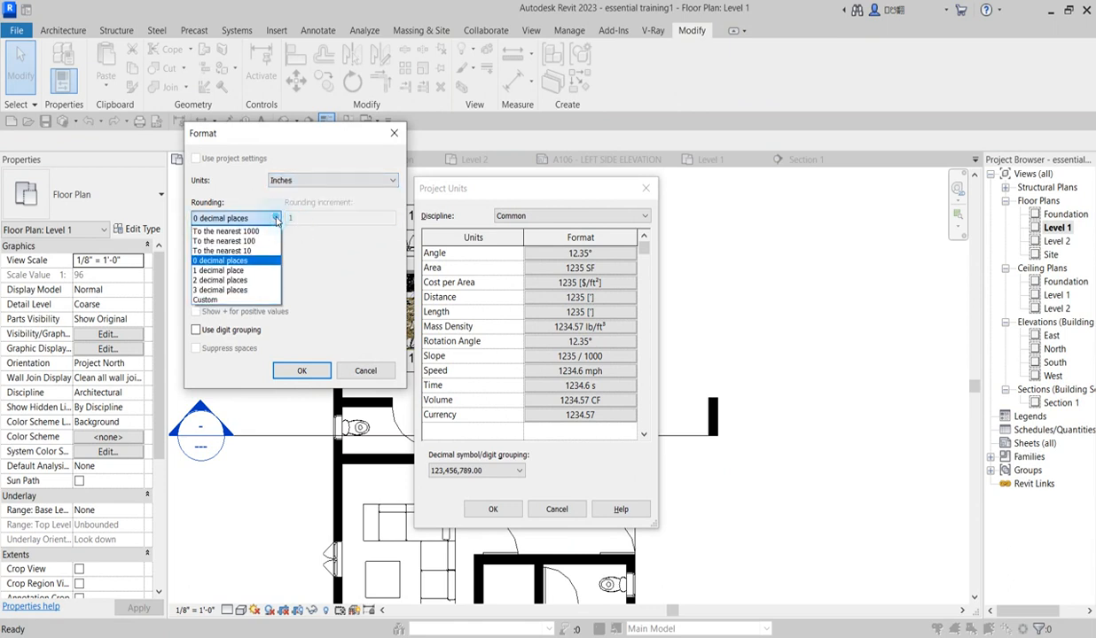
{"action": "left_click", "coordinate": [314, 266]}
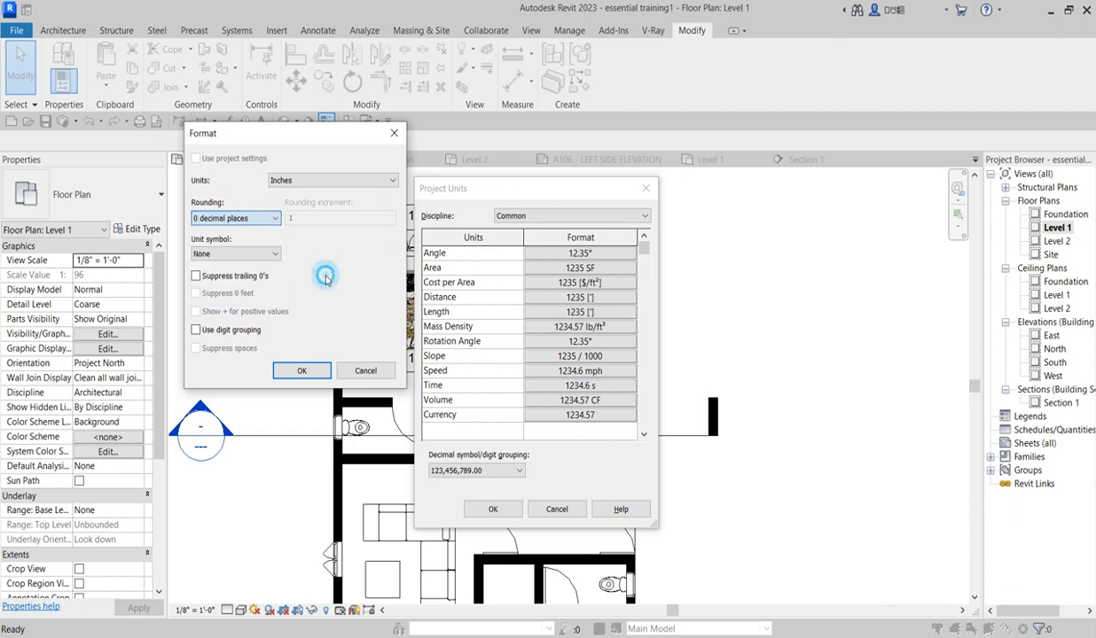
{"action": "left_click", "coordinate": [275, 254]}
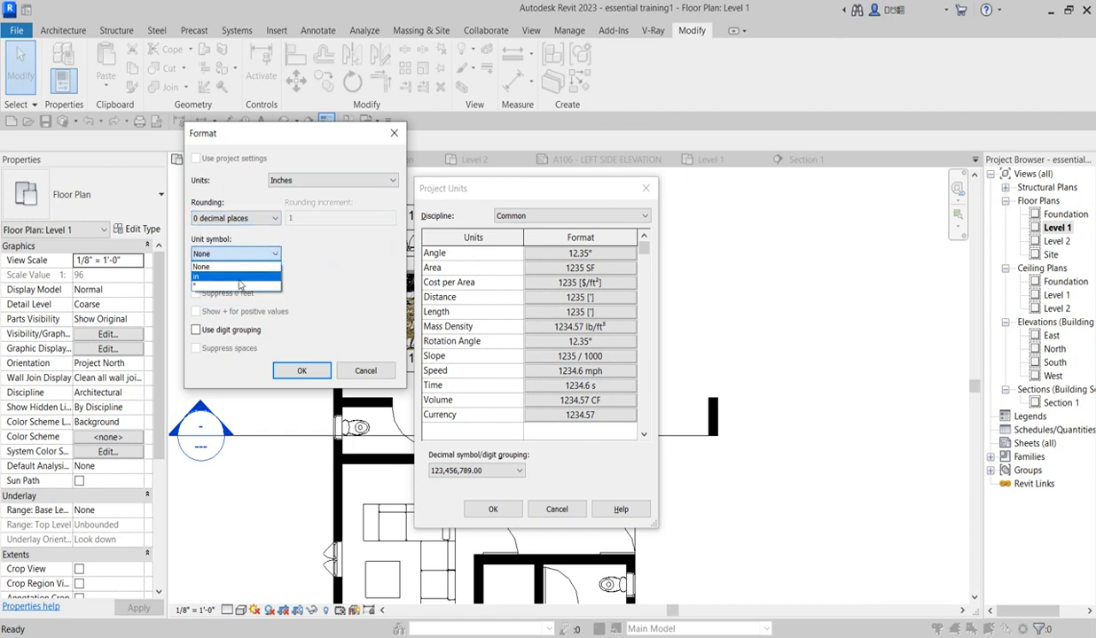
{"action": "left_click", "coordinate": [320, 284]}
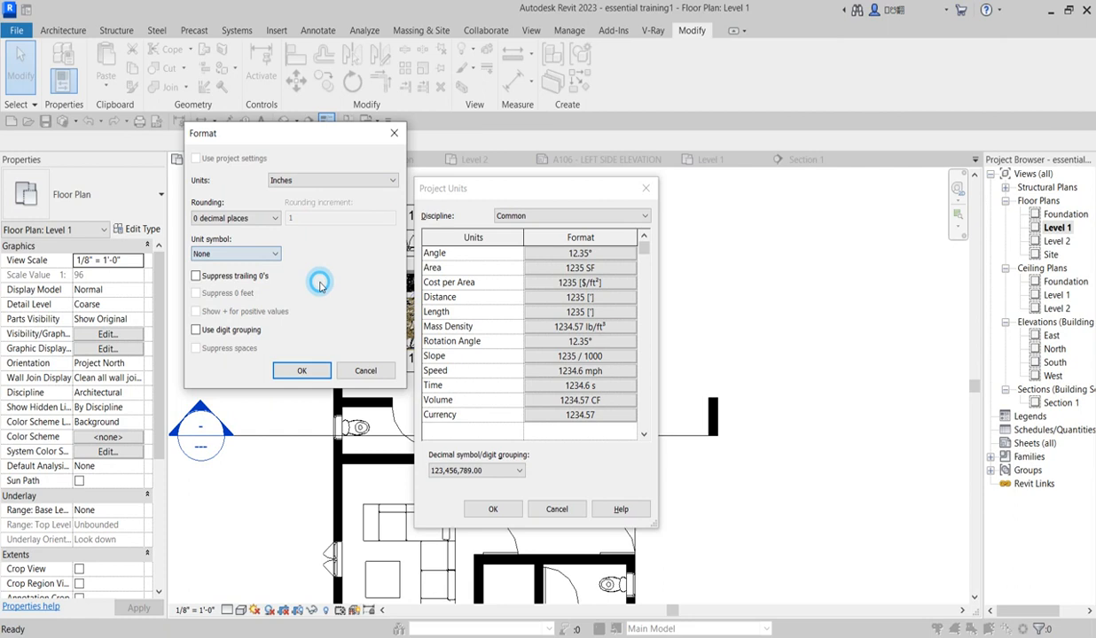
{"action": "left_click", "coordinate": [304, 373]}
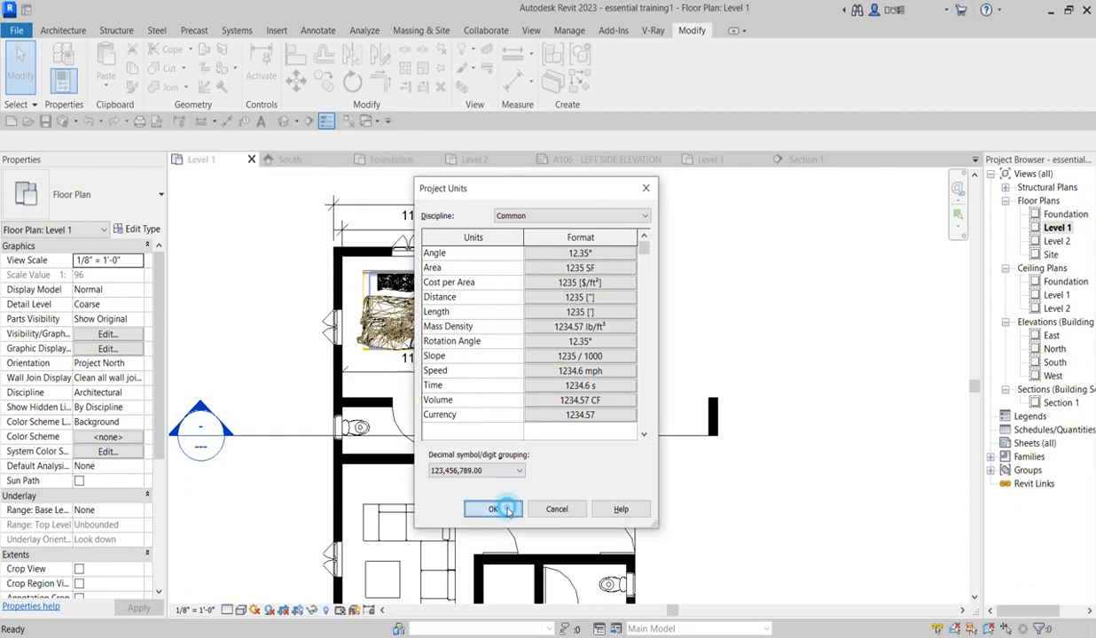
{"action": "left_click", "coordinate": [507, 509]}
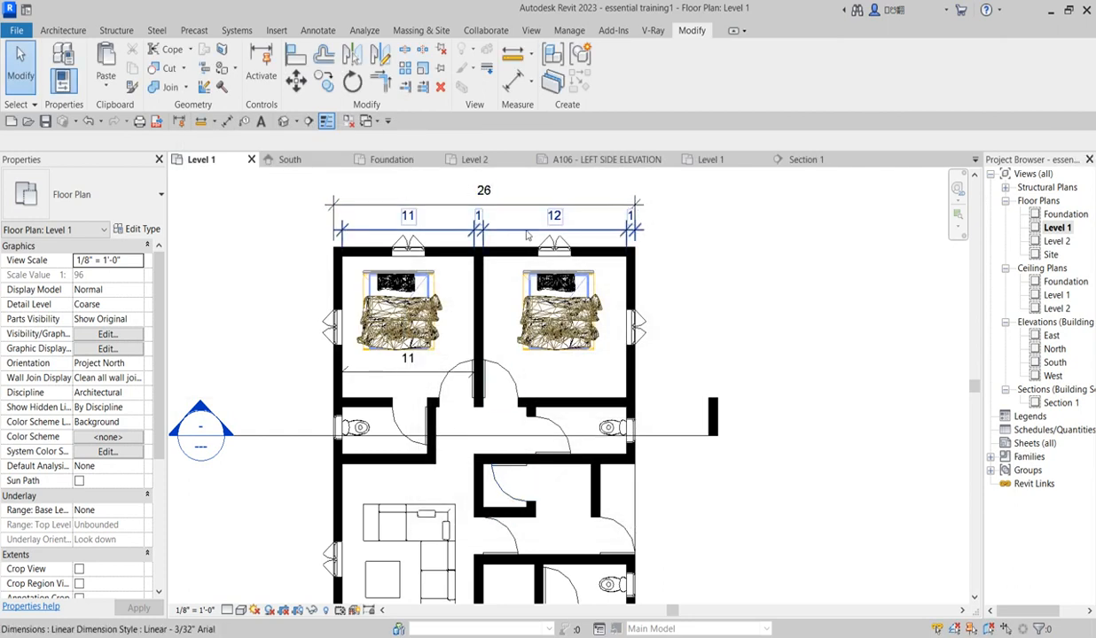
Step: In Project Units, set the Length format to feet and fractional inches rounded to the nearest 1/2", and accept it
{"action": "scroll", "coordinate": [492, 236], "scroll_direction": "up", "scroll_amount": 2}
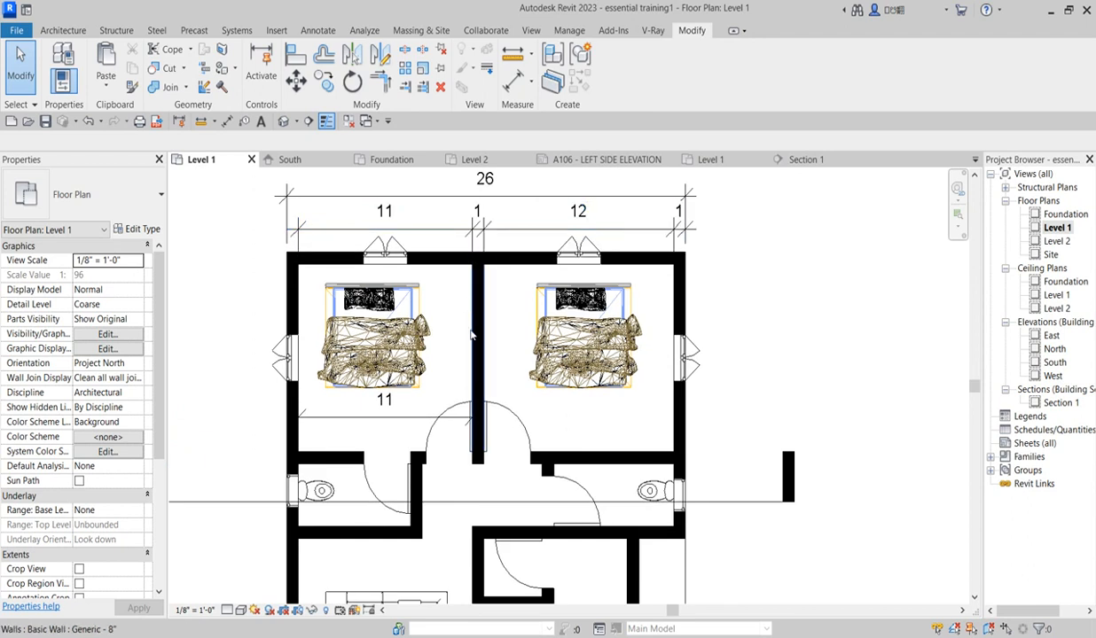
{"action": "scroll", "coordinate": [485, 356], "scroll_direction": "down", "scroll_amount": 3}
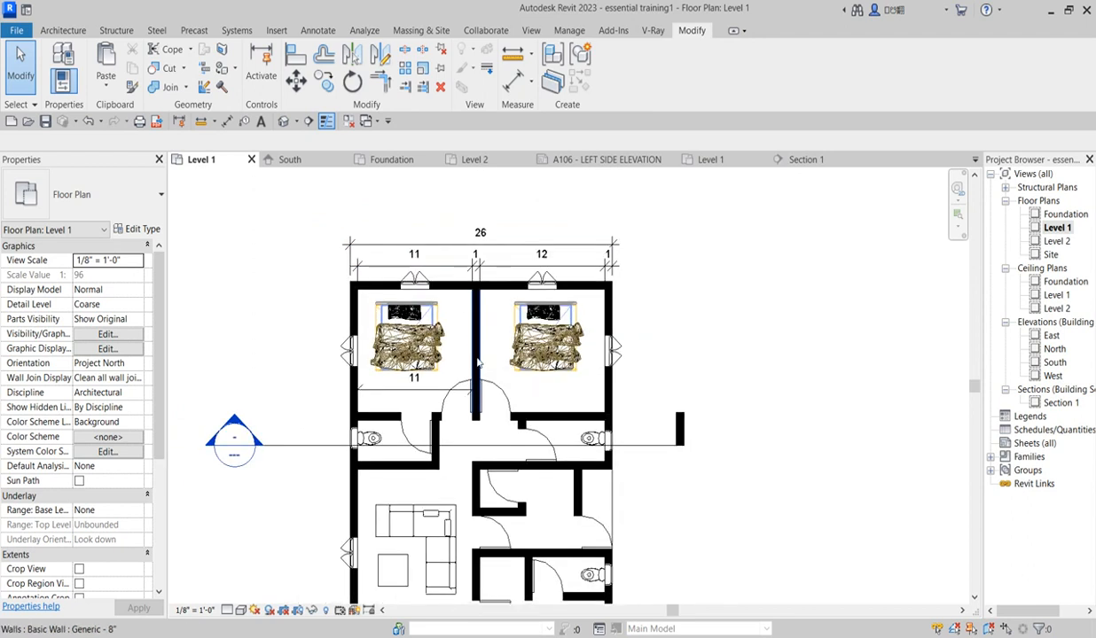
{"action": "key", "text": "u"}
{"action": "key", "text": "n"}
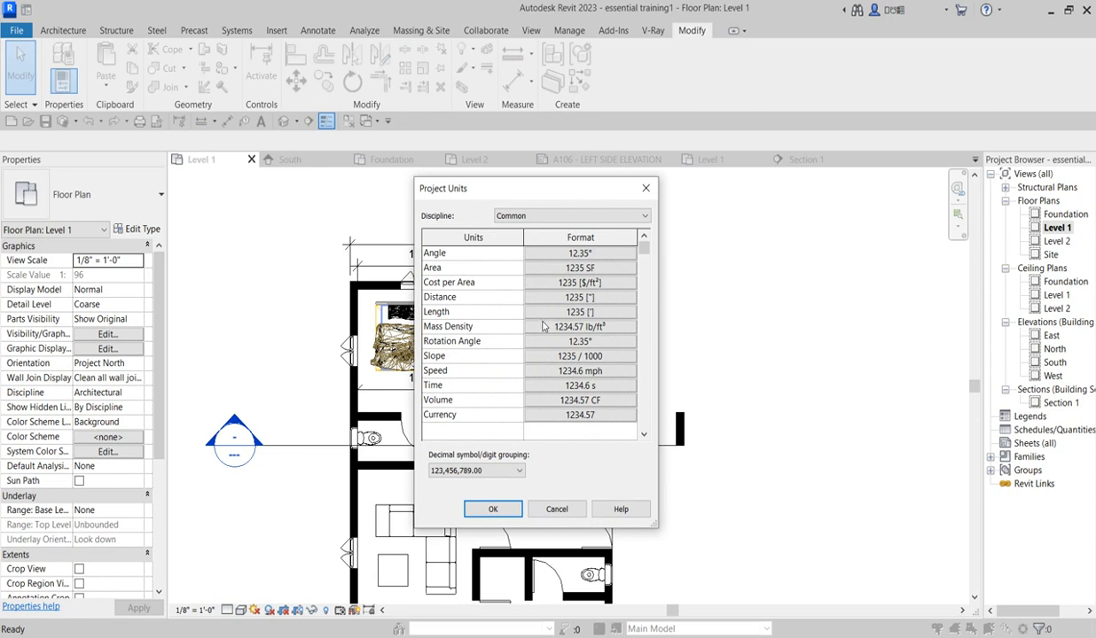
{"action": "left_click", "coordinate": [581, 312]}
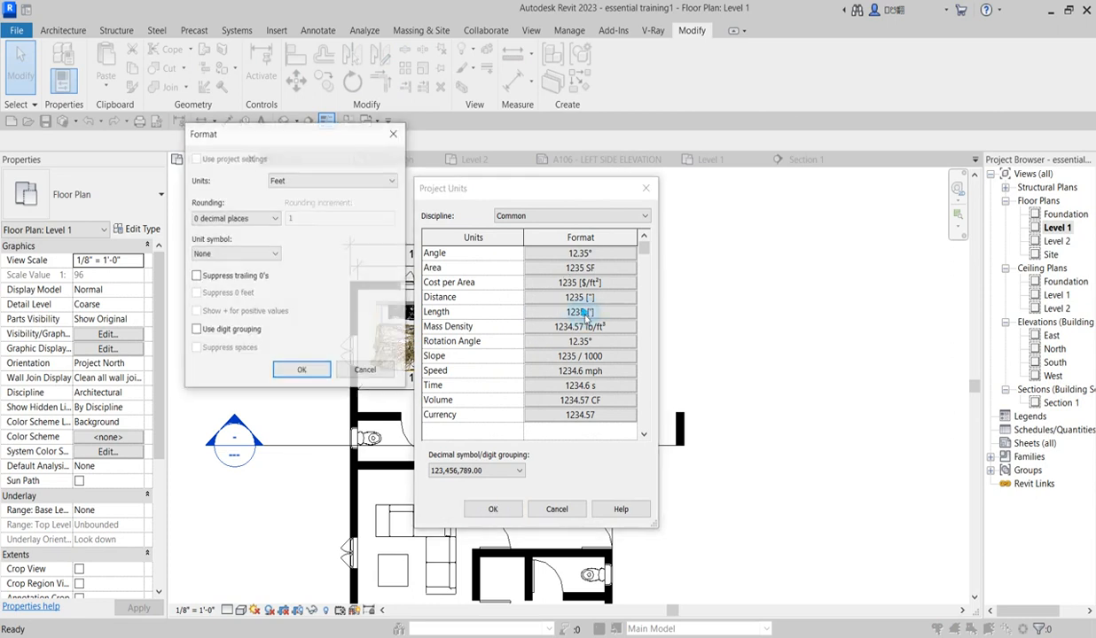
{"action": "left_click", "coordinate": [335, 186]}
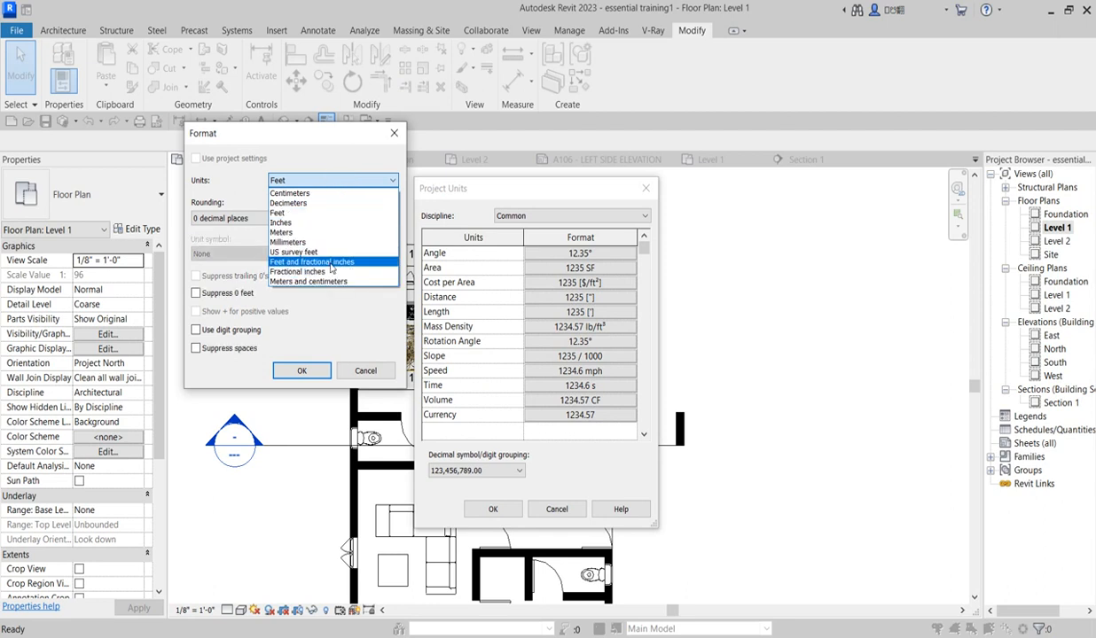
{"action": "left_click", "coordinate": [331, 263]}
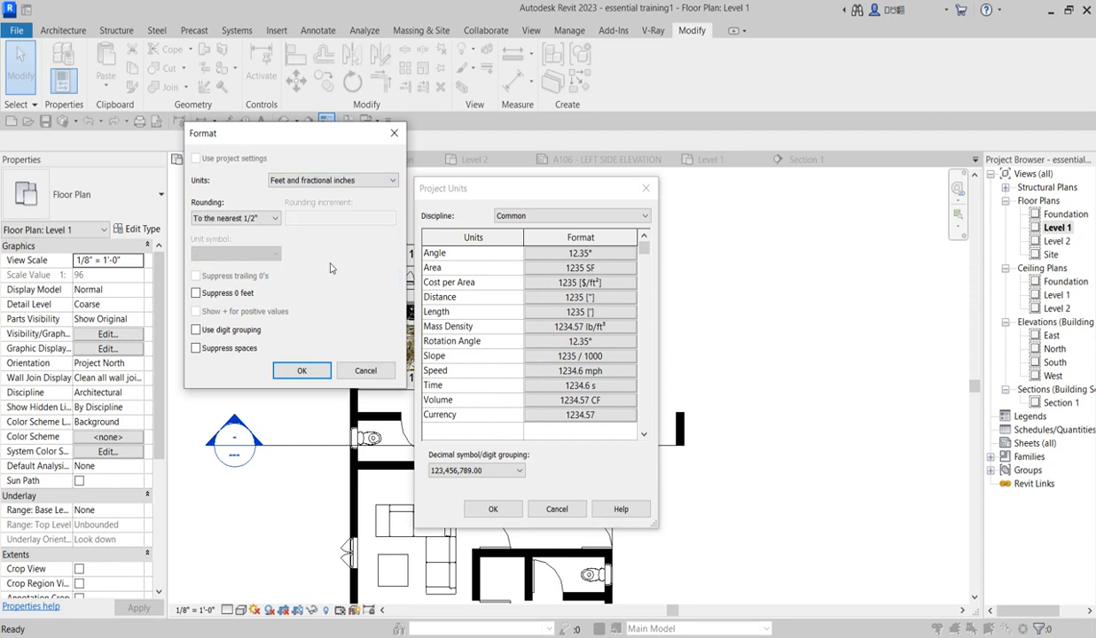
{"action": "left_click", "coordinate": [304, 371]}
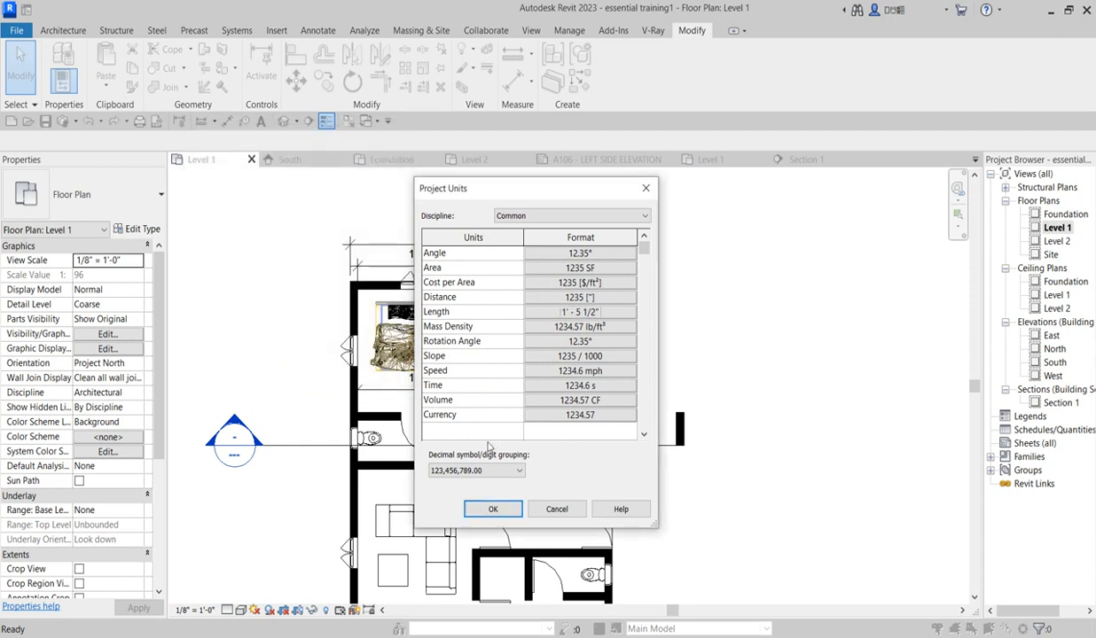
{"action": "left_click", "coordinate": [492, 510]}
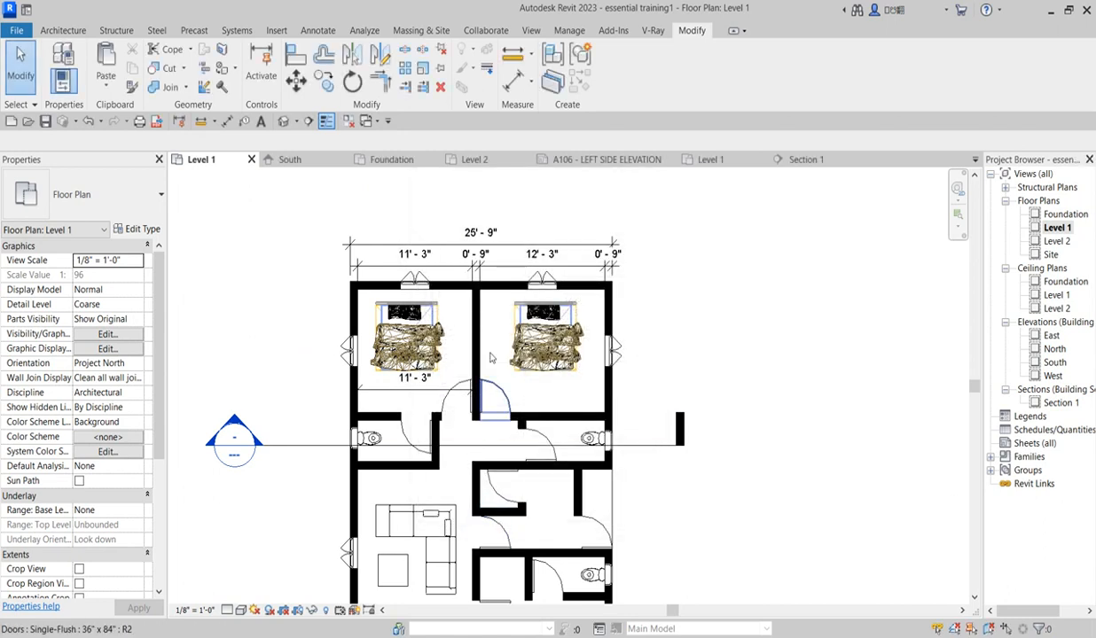
Step: Examine the overall and chained bedroom dimensions in the new length format and look over the whole Level 1 plan
{"action": "scroll", "coordinate": [498, 272], "scroll_direction": "up", "scroll_amount": 2}
{"action": "scroll", "coordinate": [499, 268], "scroll_direction": "up", "scroll_amount": 2}
{"action": "scroll", "coordinate": [508, 252], "scroll_direction": "up", "scroll_amount": 2}
{"action": "scroll", "coordinate": [550, 266], "scroll_direction": "down", "scroll_amount": 2}
{"action": "scroll", "coordinate": [612, 290], "scroll_direction": "up", "scroll_amount": 1}
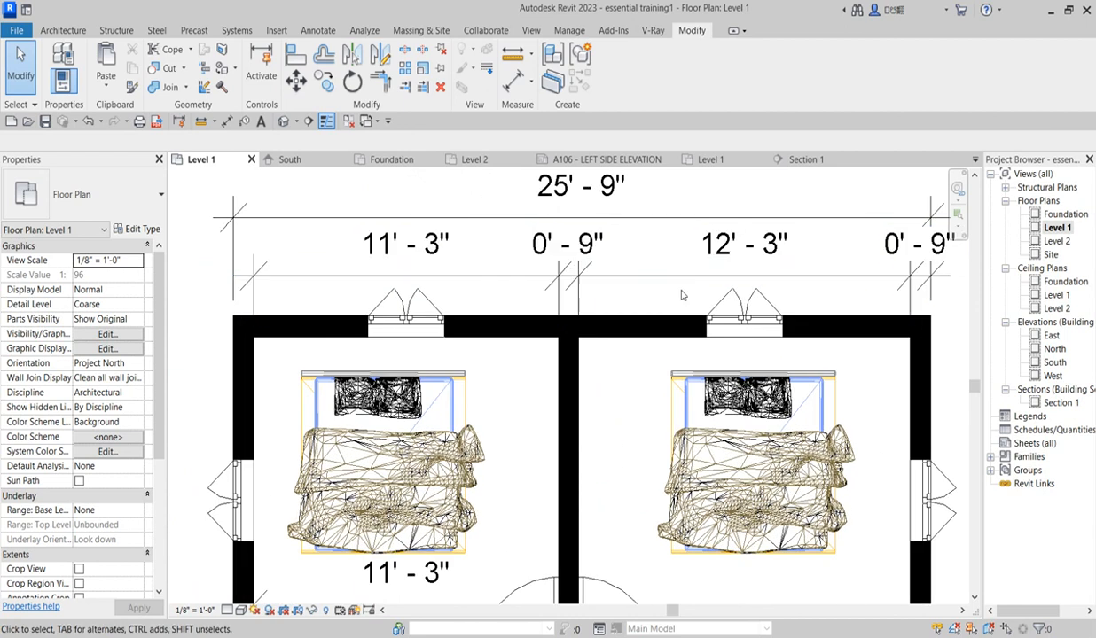
{"action": "scroll", "coordinate": [603, 288], "scroll_direction": "down", "scroll_amount": 2}
{"action": "scroll", "coordinate": [580, 282], "scroll_direction": "up", "scroll_amount": 1}
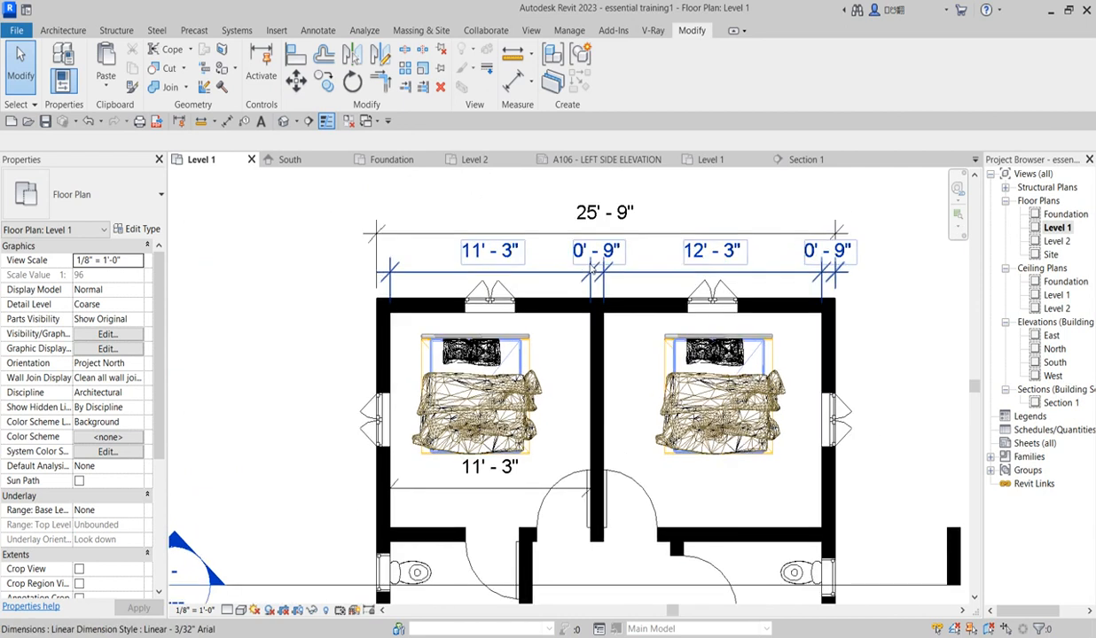
{"action": "scroll", "coordinate": [611, 262], "scroll_direction": "down", "scroll_amount": 2}
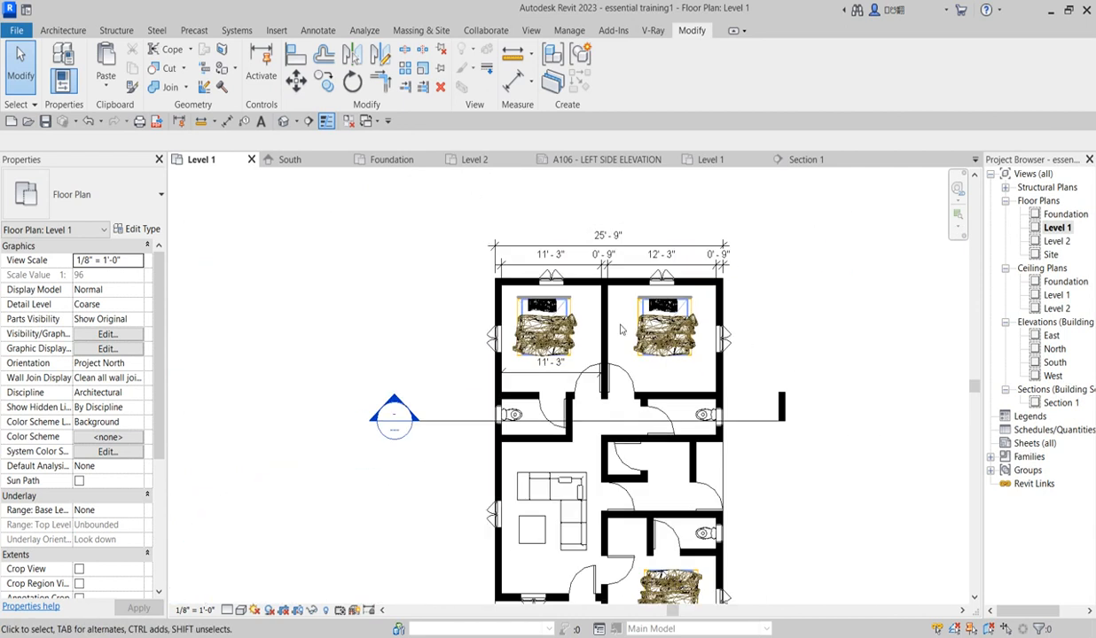
{"action": "scroll", "coordinate": [558, 359], "scroll_direction": "up", "scroll_amount": 1}
{"action": "scroll", "coordinate": [559, 361], "scroll_direction": "down", "scroll_amount": 3}
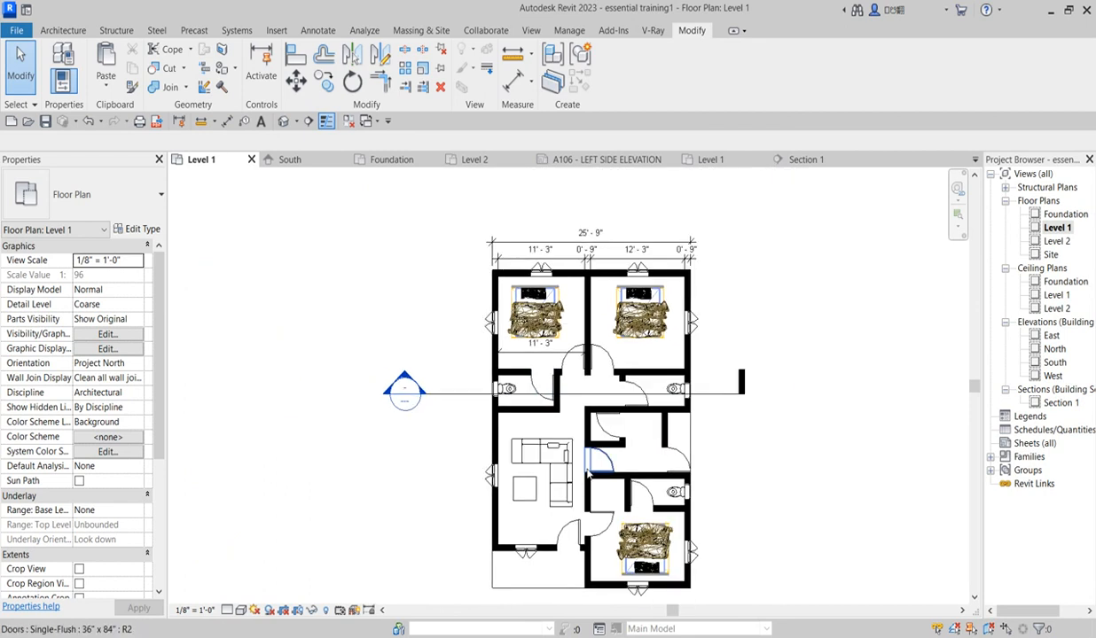
{"action": "scroll", "coordinate": [576, 356], "scroll_direction": "up", "scroll_amount": 1}
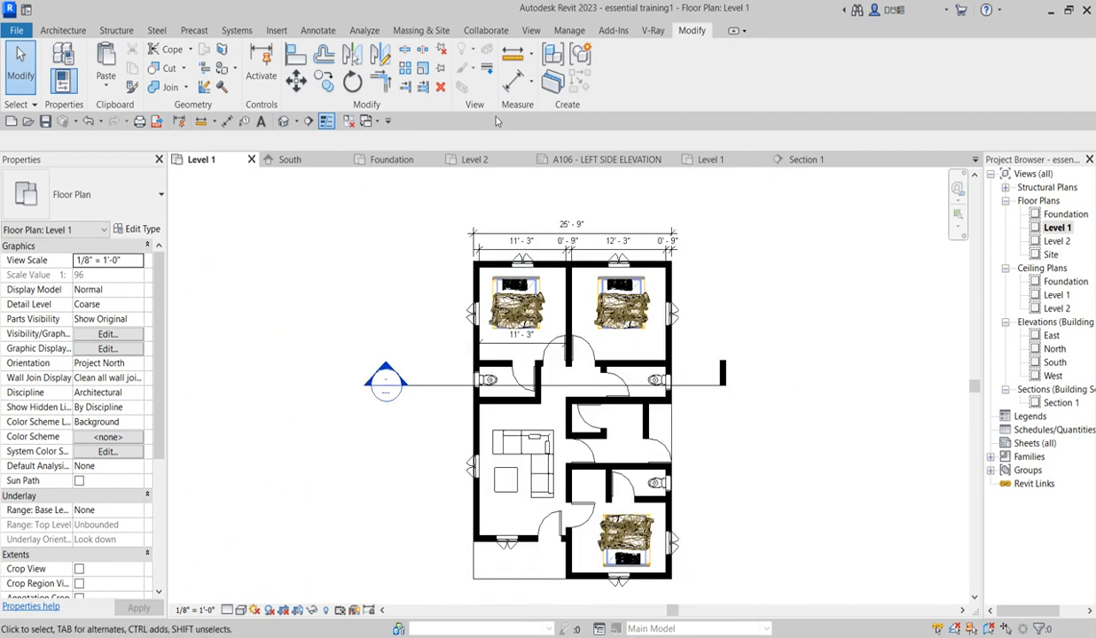
Step: Place an aligned dimension along the living room's length between its upper and lower walls, beside the sofa
{"action": "left_click", "coordinate": [512, 82]}
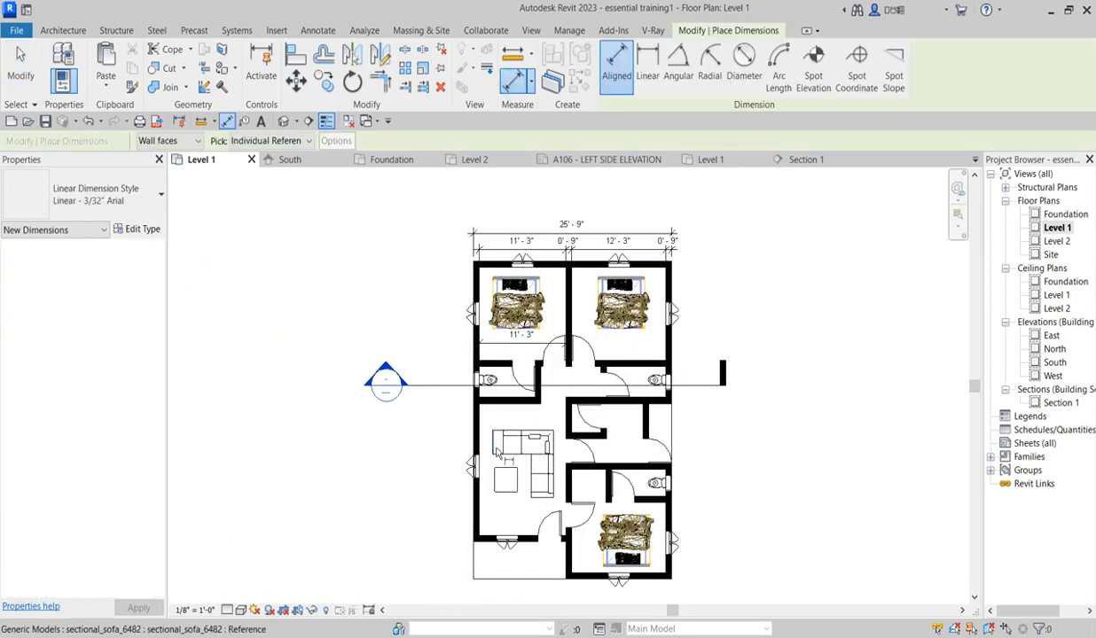
{"action": "scroll", "coordinate": [501, 441], "scroll_direction": "up", "scroll_amount": 2}
{"action": "left_click", "coordinate": [498, 381]}
{"action": "left_click", "coordinate": [484, 580]}
{"action": "left_click", "coordinate": [497, 544]}
Step: Dimension the house's width below the plan and its full length beside the right exterior wall
{"action": "scroll", "coordinate": [499, 547], "scroll_direction": "down", "scroll_amount": 3}
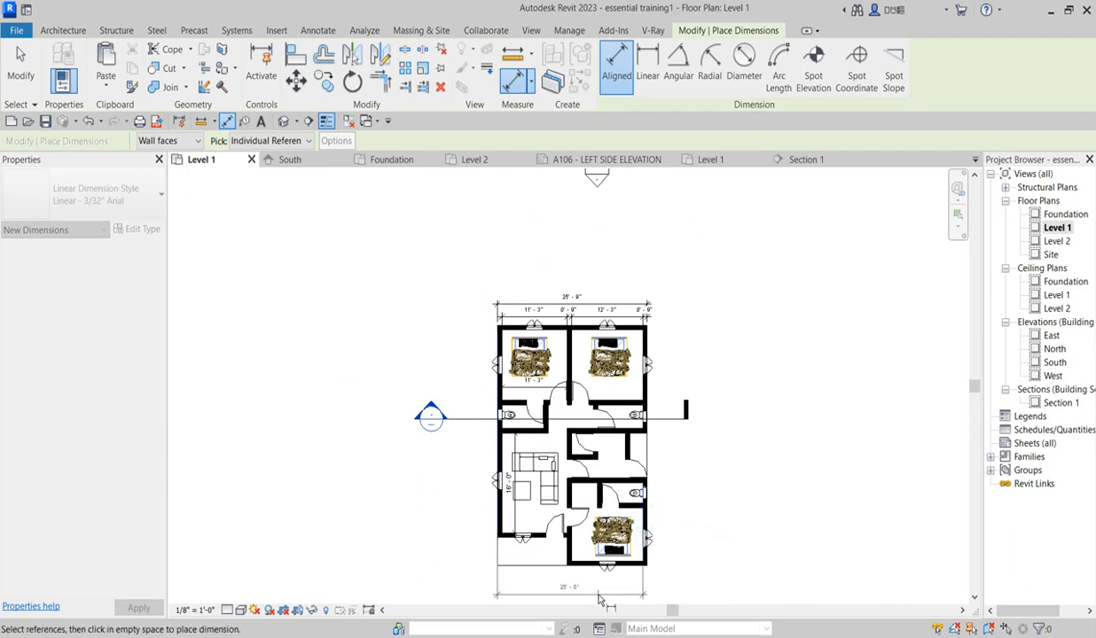
{"action": "left_click", "coordinate": [594, 588]}
{"action": "scroll", "coordinate": [634, 581], "scroll_direction": "up", "scroll_amount": 2}
{"action": "scroll", "coordinate": [639, 570], "scroll_direction": "down", "scroll_amount": 4}
{"action": "left_click", "coordinate": [628, 387]}
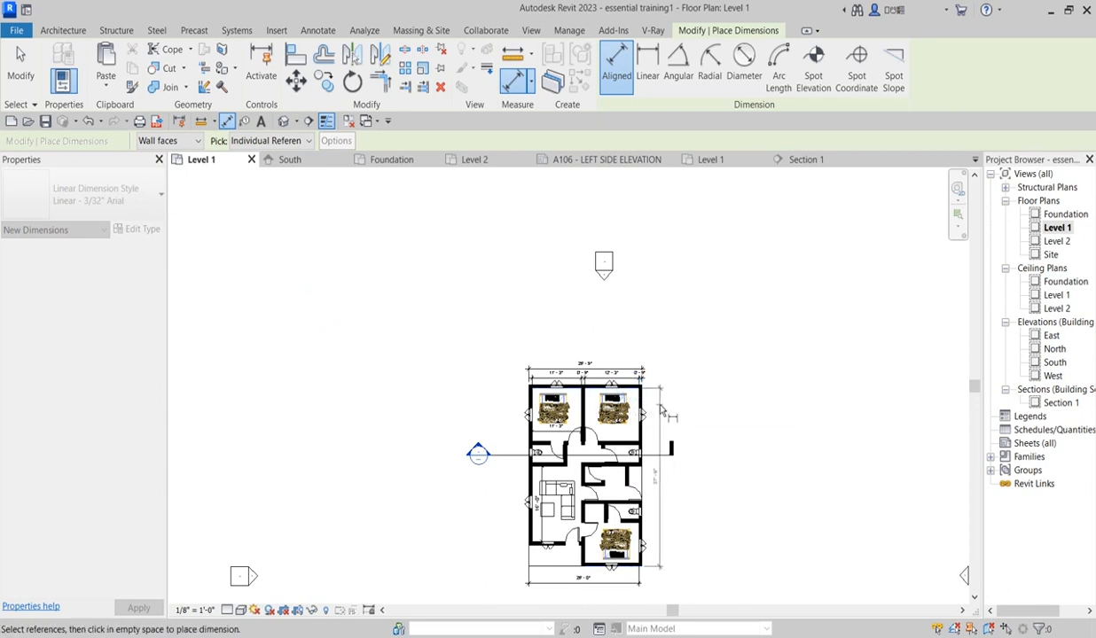
{"action": "left_click", "coordinate": [656, 470]}
{"action": "scroll", "coordinate": [518, 392], "scroll_direction": "up", "scroll_amount": 2}
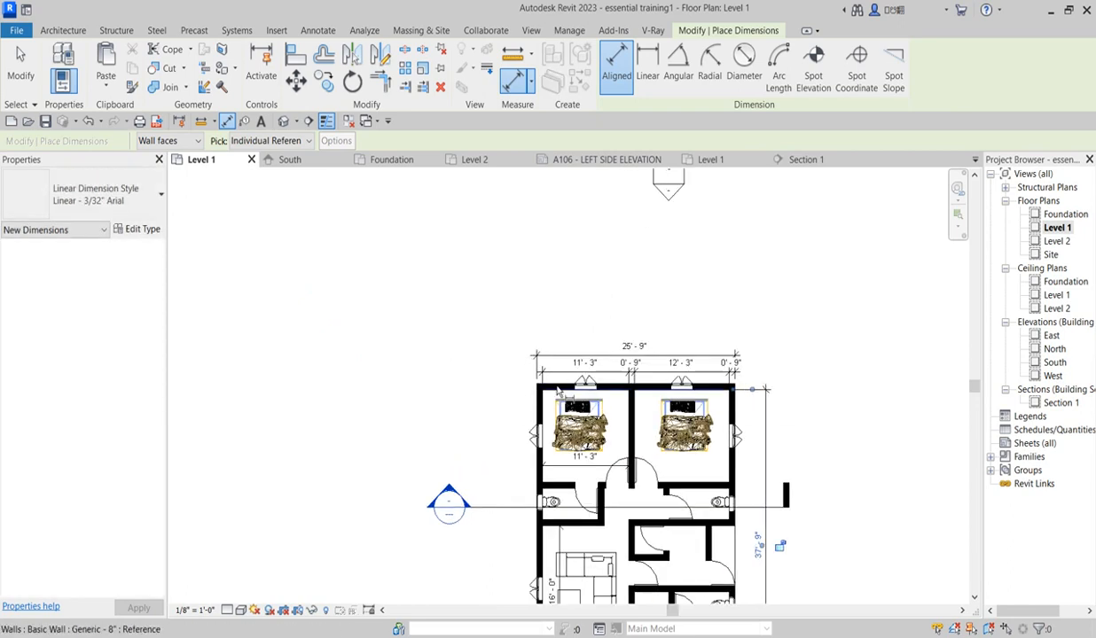
Step: Place a chained aligned dimension outside the left exterior wall, from the upper bedroom wall through the living room's lower wall to the lower bedroom's outer wall
{"action": "left_click", "coordinate": [561, 373]}
{"action": "scroll", "coordinate": [568, 317], "scroll_direction": "down", "scroll_amount": 2}
{"action": "scroll", "coordinate": [538, 514], "scroll_direction": "up", "scroll_amount": 4}
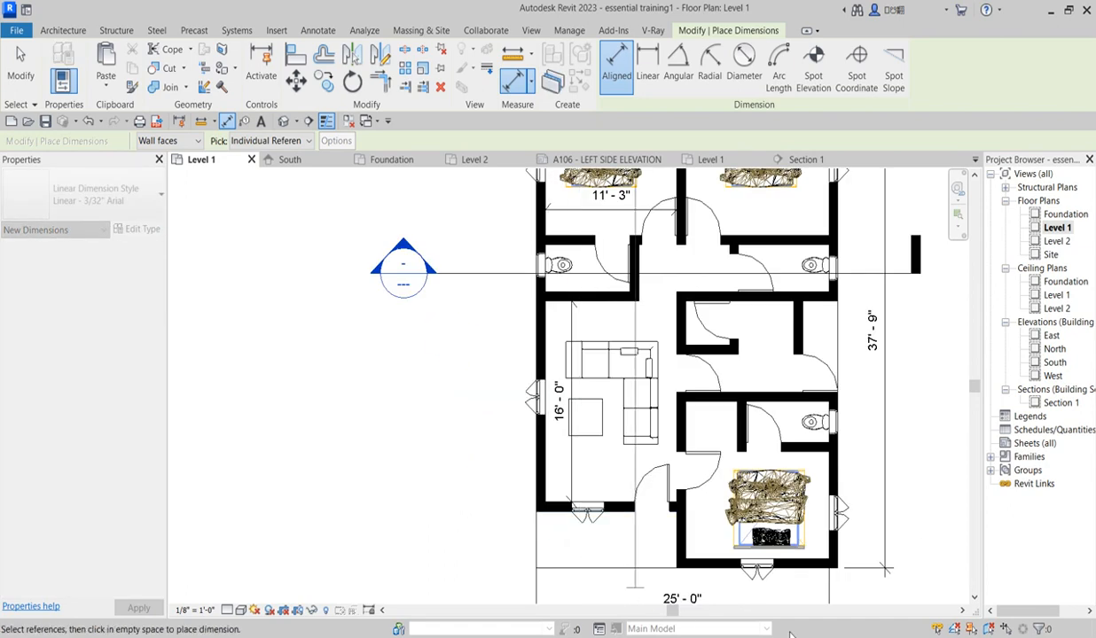
{"action": "left_click", "coordinate": [554, 514]}
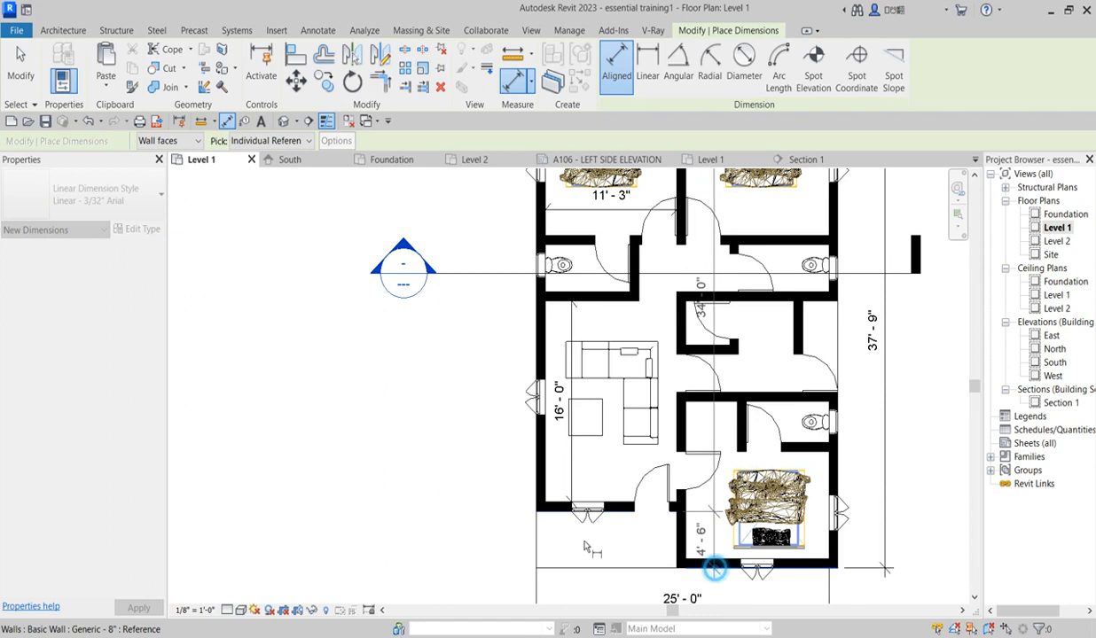
{"action": "left_click", "coordinate": [487, 458]}
{"action": "scroll", "coordinate": [510, 417], "scroll_direction": "down", "scroll_amount": 2}
{"action": "scroll", "coordinate": [510, 417], "scroll_direction": "up", "scroll_amount": 2}
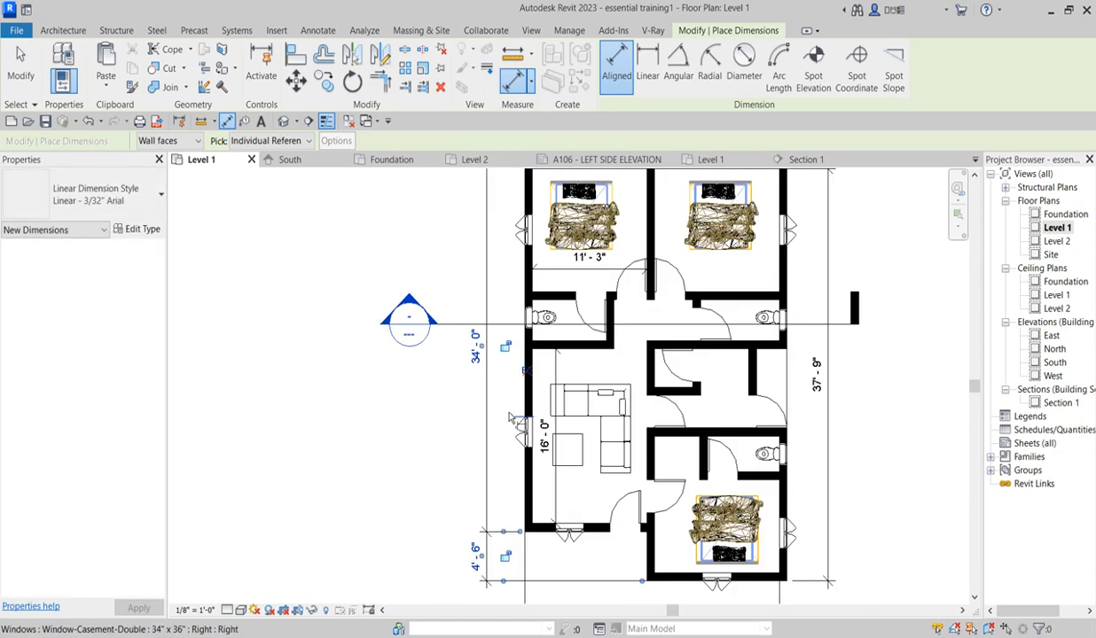
Step: Dimension the clear distance between the upper and lower walls of the room right of the living room, and end the dimension command
{"action": "scroll", "coordinate": [435, 410], "scroll_direction": "down", "scroll_amount": 3}
{"action": "scroll", "coordinate": [530, 438], "scroll_direction": "up", "scroll_amount": 3}
{"action": "scroll", "coordinate": [530, 439], "scroll_direction": "up", "scroll_amount": 2}
{"action": "scroll", "coordinate": [530, 439], "scroll_direction": "down", "scroll_amount": 2}
{"action": "scroll", "coordinate": [671, 329], "scroll_direction": "up", "scroll_amount": 2}
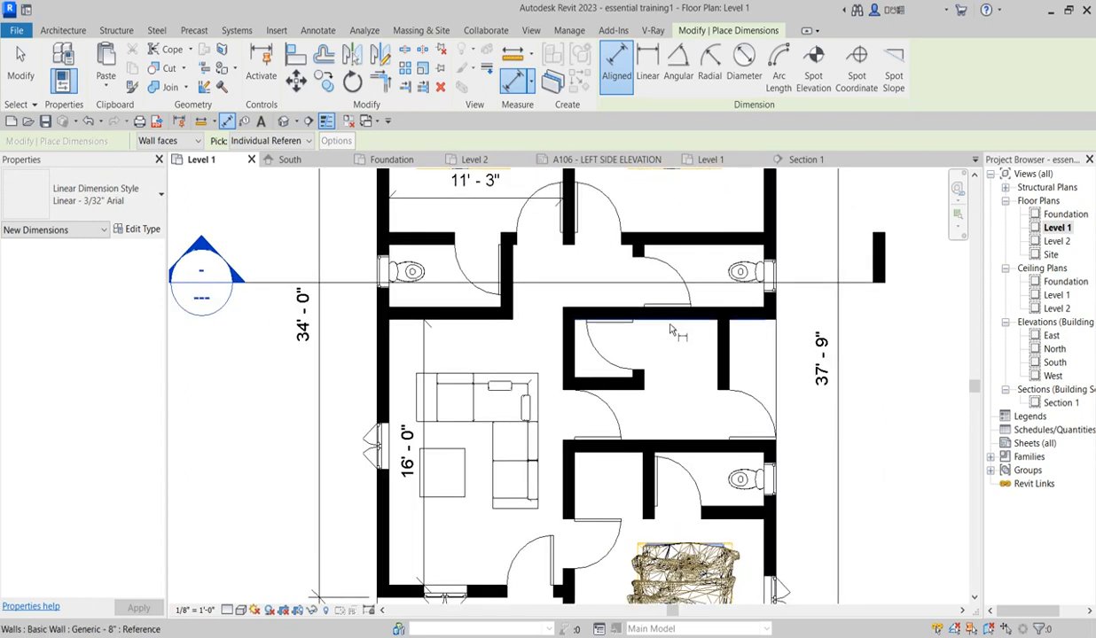
{"action": "left_click", "coordinate": [666, 319]}
{"action": "left_click", "coordinate": [663, 440]}
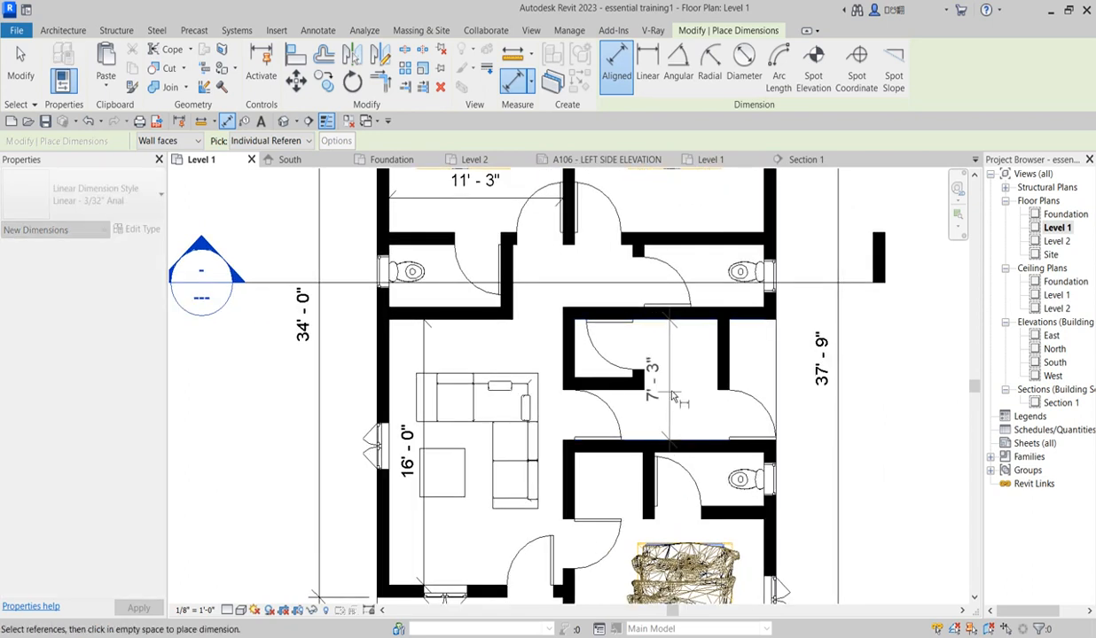
{"action": "left_click", "coordinate": [673, 397]}
{"action": "scroll", "coordinate": [674, 400], "scroll_direction": "down", "scroll_amount": 3}
{"action": "scroll", "coordinate": [410, 340], "scroll_direction": "down", "scroll_amount": 2}
{"action": "right_click", "coordinate": [698, 315]}
{"action": "left_click", "coordinate": [728, 323]}
{"action": "right_click", "coordinate": [758, 255]}
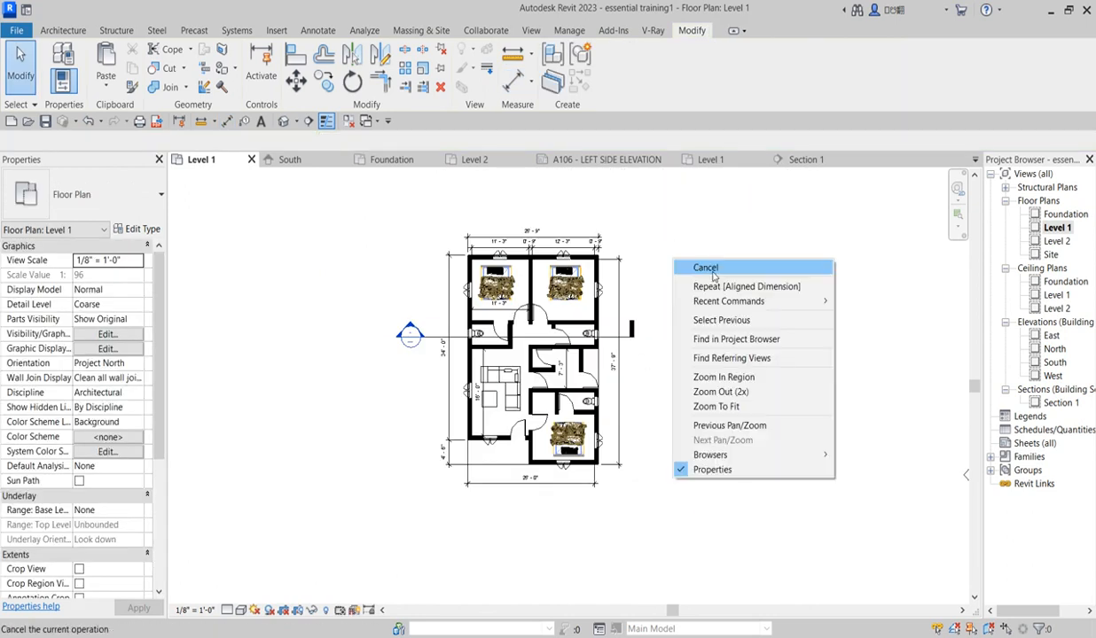
{"action": "left_click", "coordinate": [769, 268]}
Step: Examine the fully dimensioned Level 1 plan, checking the room dimensions and the overall dimensions around the exterior
{"action": "scroll", "coordinate": [459, 348], "scroll_direction": "up", "scroll_amount": 2}
{"action": "scroll", "coordinate": [458, 409], "scroll_direction": "down", "scroll_amount": 4}
{"action": "scroll", "coordinate": [526, 303], "scroll_direction": "up", "scroll_amount": 4}
{"action": "scroll", "coordinate": [525, 307], "scroll_direction": "down", "scroll_amount": 1}
{"action": "scroll", "coordinate": [525, 308], "scroll_direction": "down", "scroll_amount": 2}
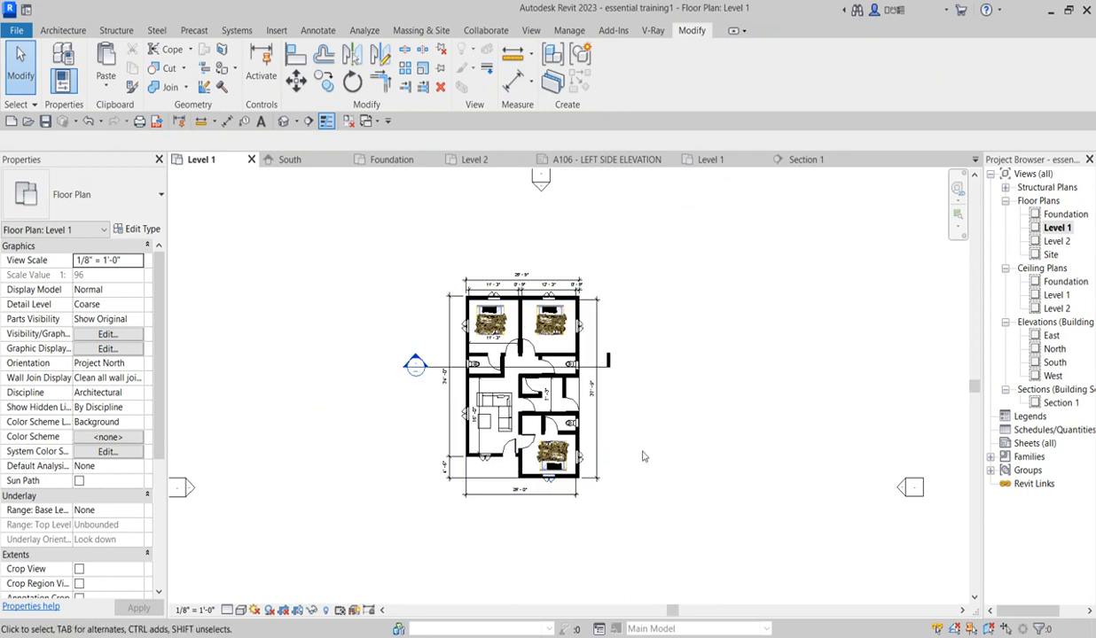
{"action": "scroll", "coordinate": [573, 360], "scroll_direction": "up", "scroll_amount": 3}
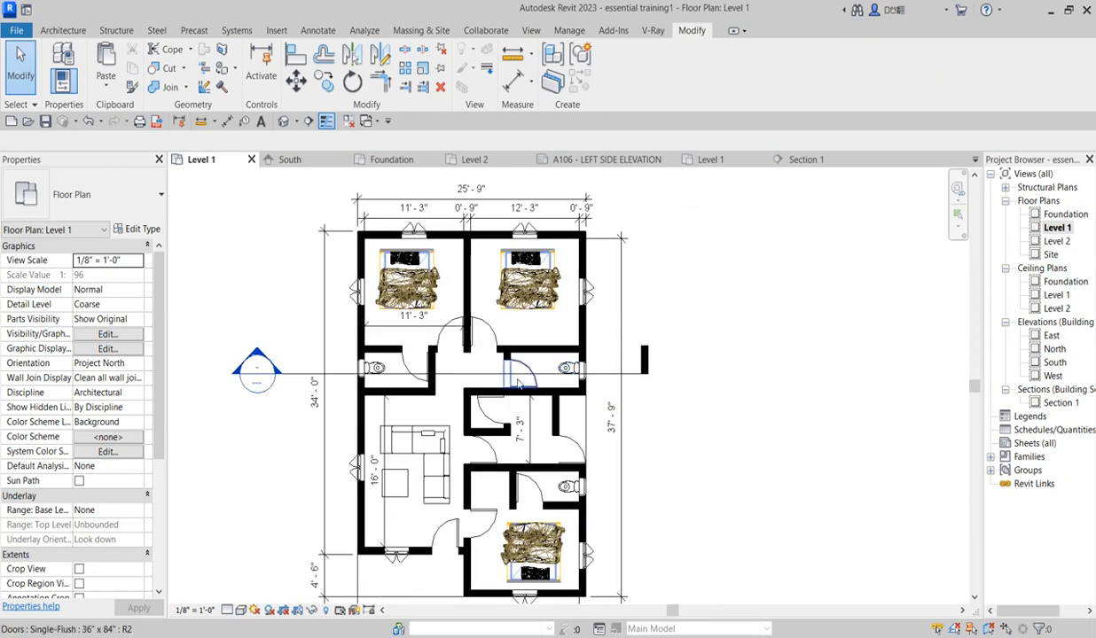
{"action": "scroll", "coordinate": [513, 373], "scroll_direction": "down", "scroll_amount": 2}
{"action": "scroll", "coordinate": [377, 427], "scroll_direction": "up", "scroll_amount": 1}
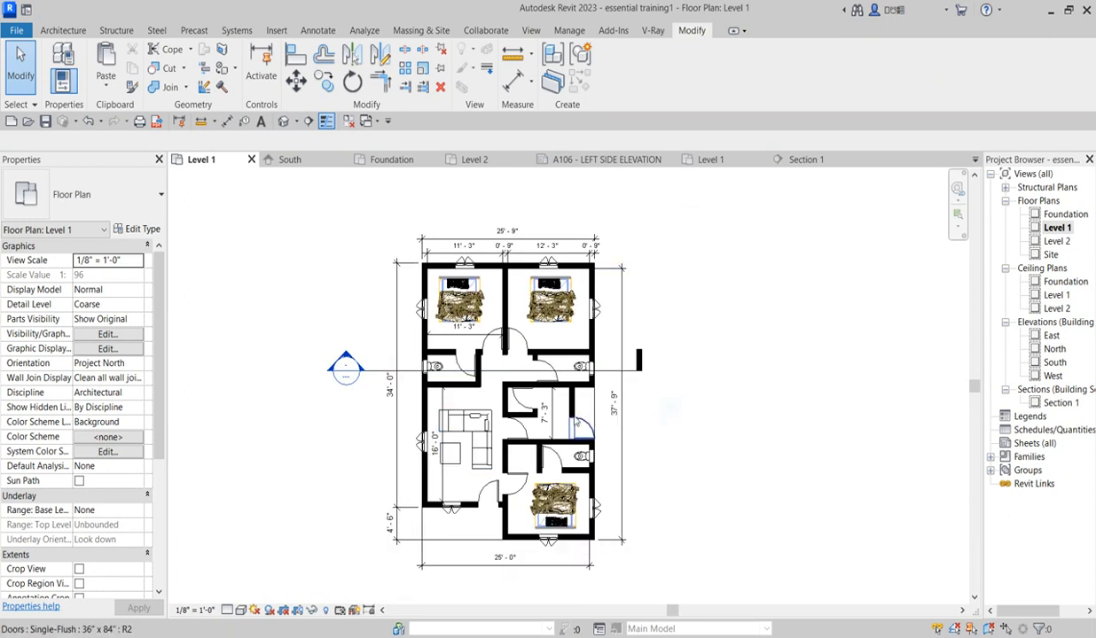
{"action": "scroll", "coordinate": [516, 540], "scroll_direction": "up", "scroll_amount": 2}
{"action": "scroll", "coordinate": [519, 547], "scroll_direction": "down", "scroll_amount": 1}
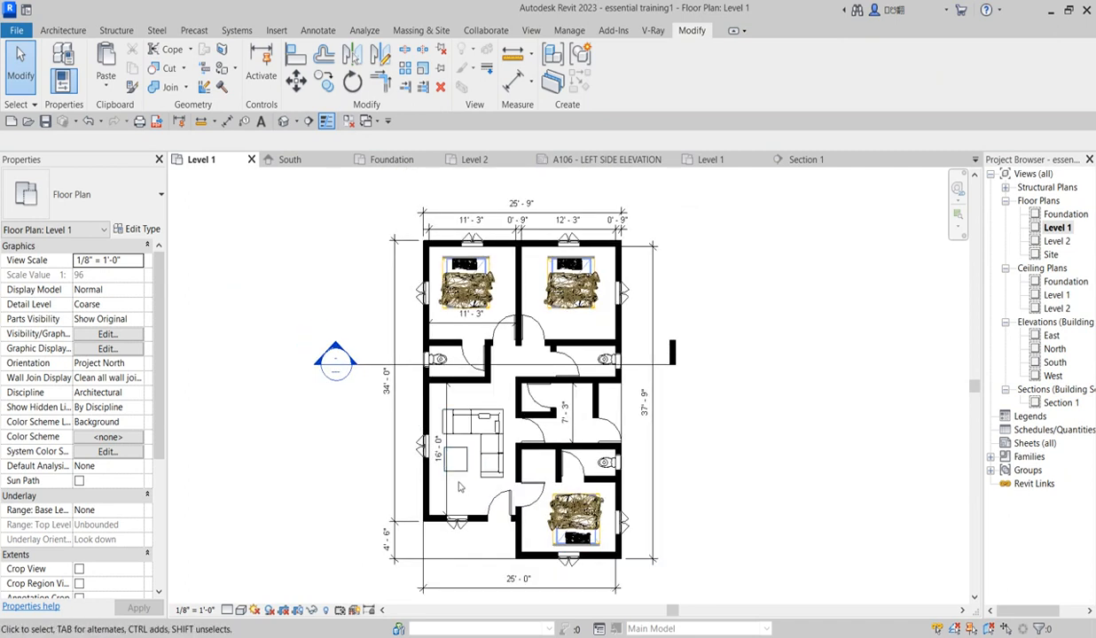